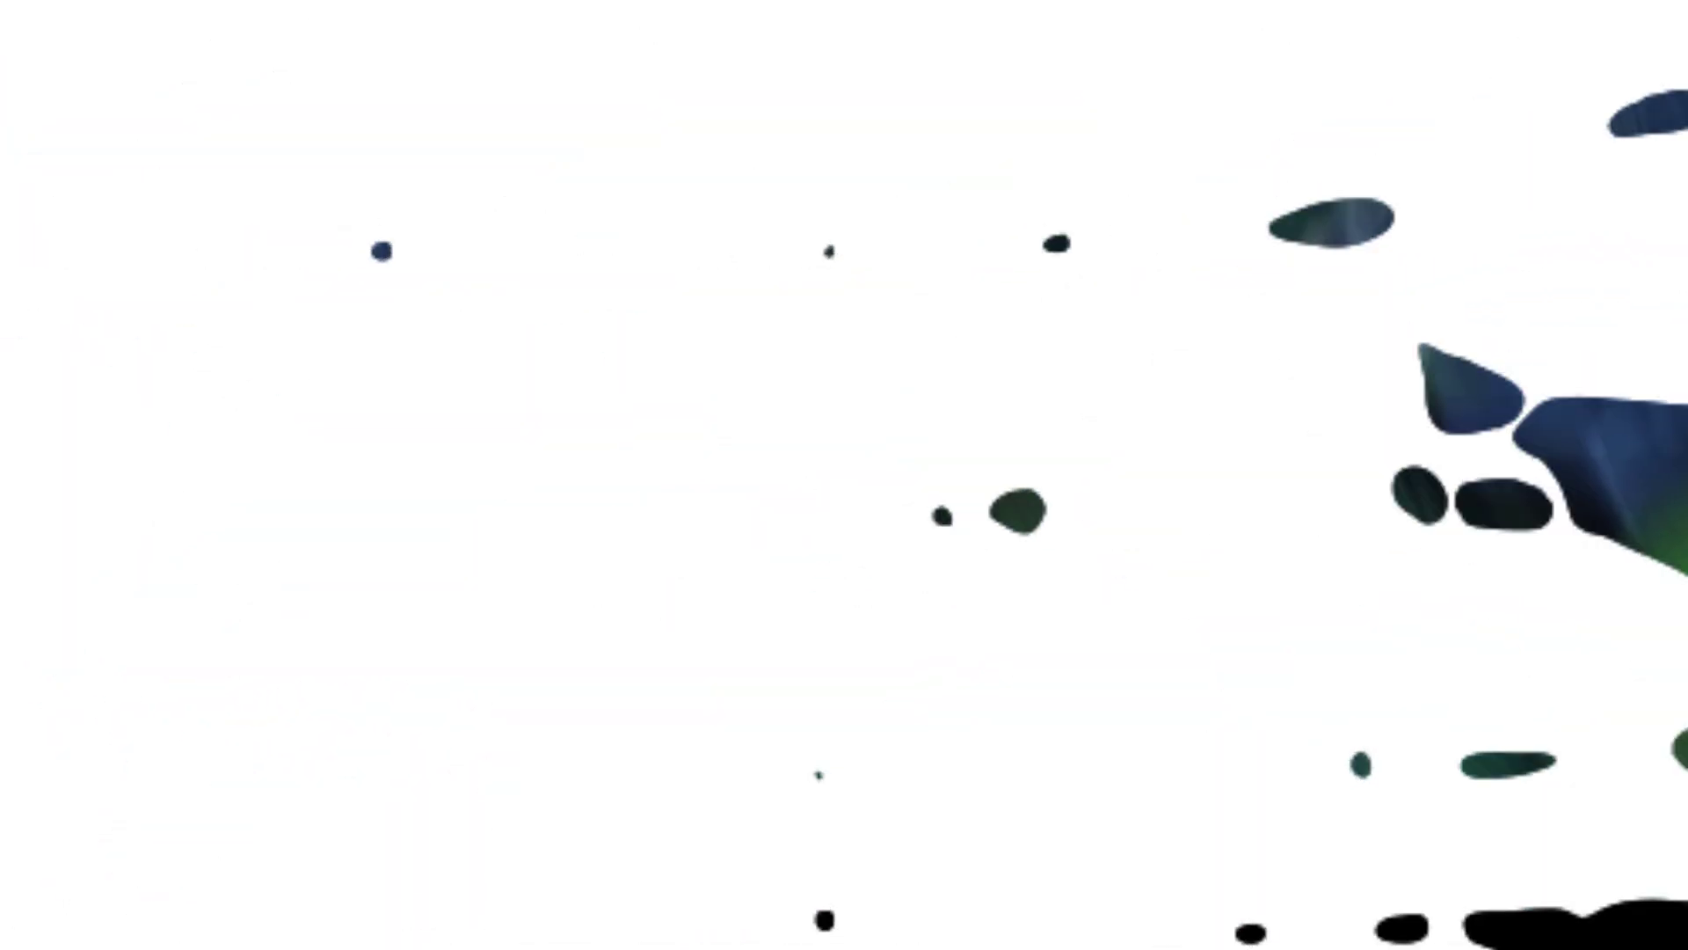
Examine the Claude 3.5 Sonnet announcement, including the intelligence-versus-cost chart, the benchmark comparison table and the start of the vision section.
scroll(97, 268, down, 3)
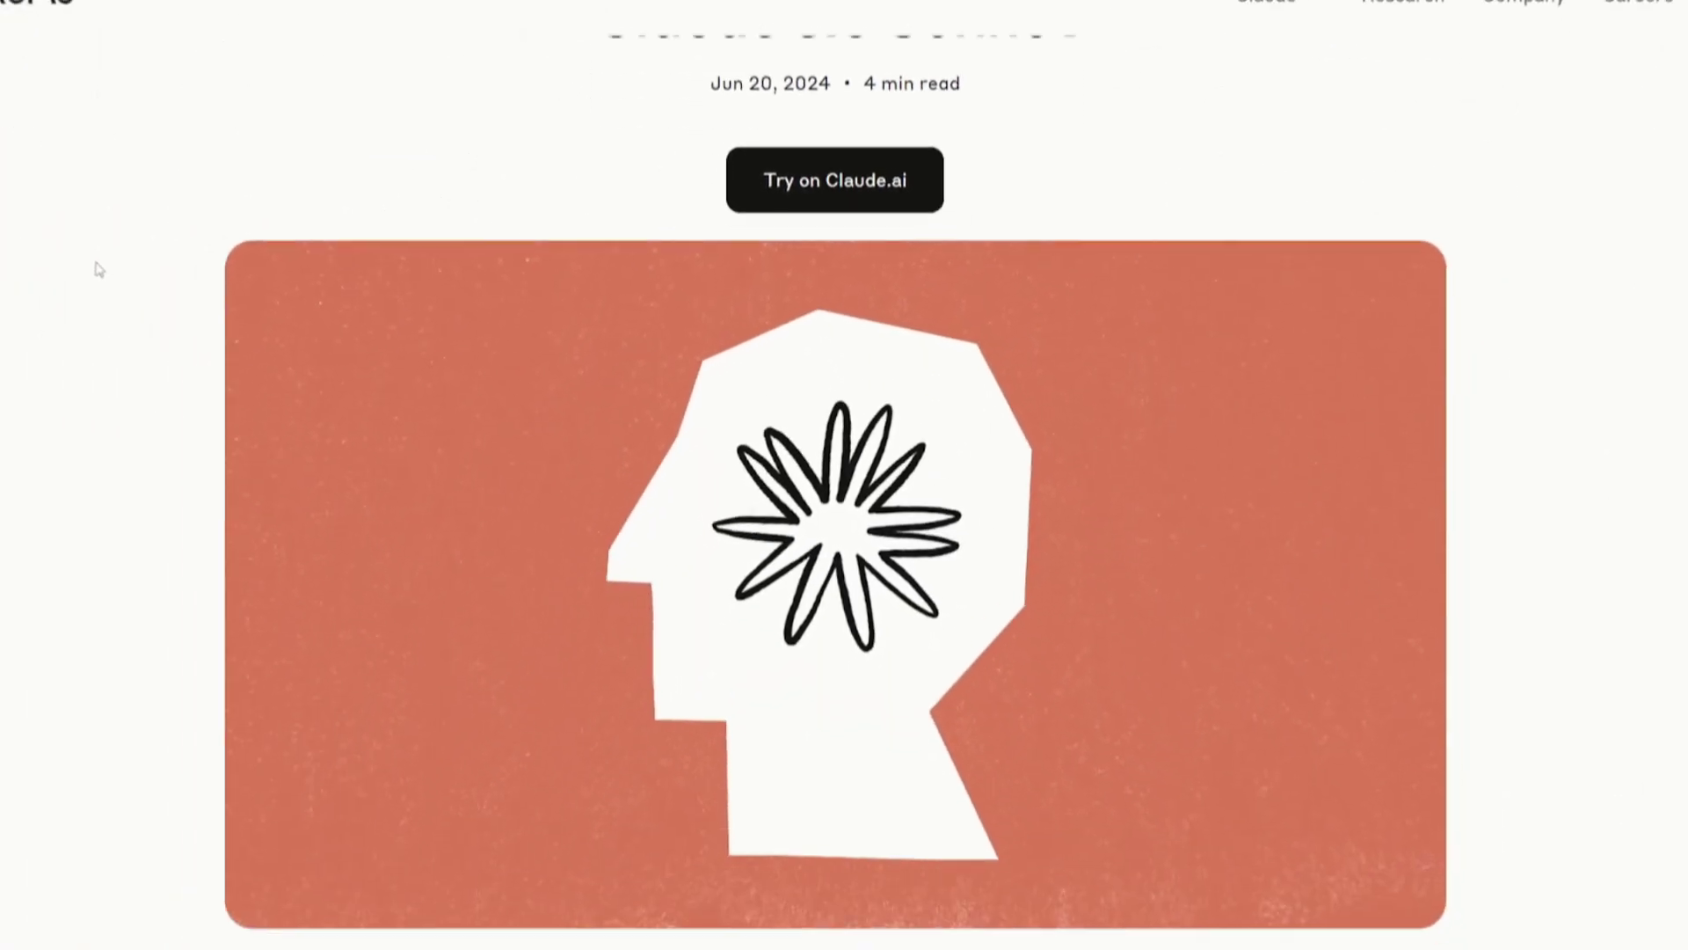
scroll(161, 287, down, 1)
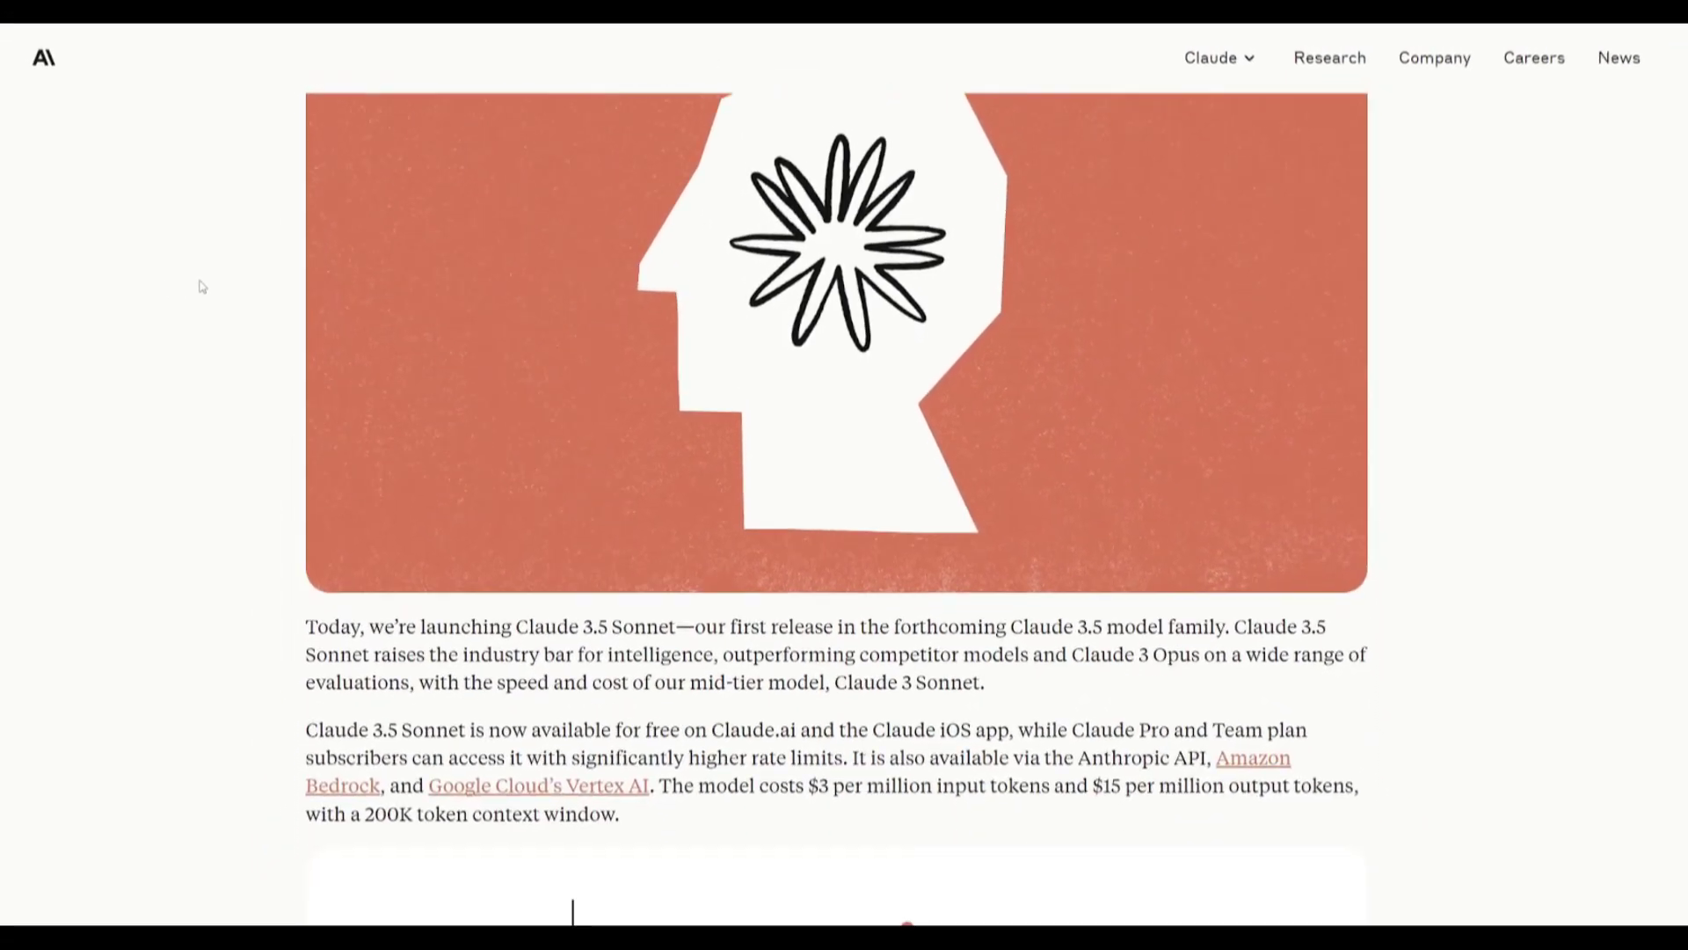
scroll(202, 287, down, 2)
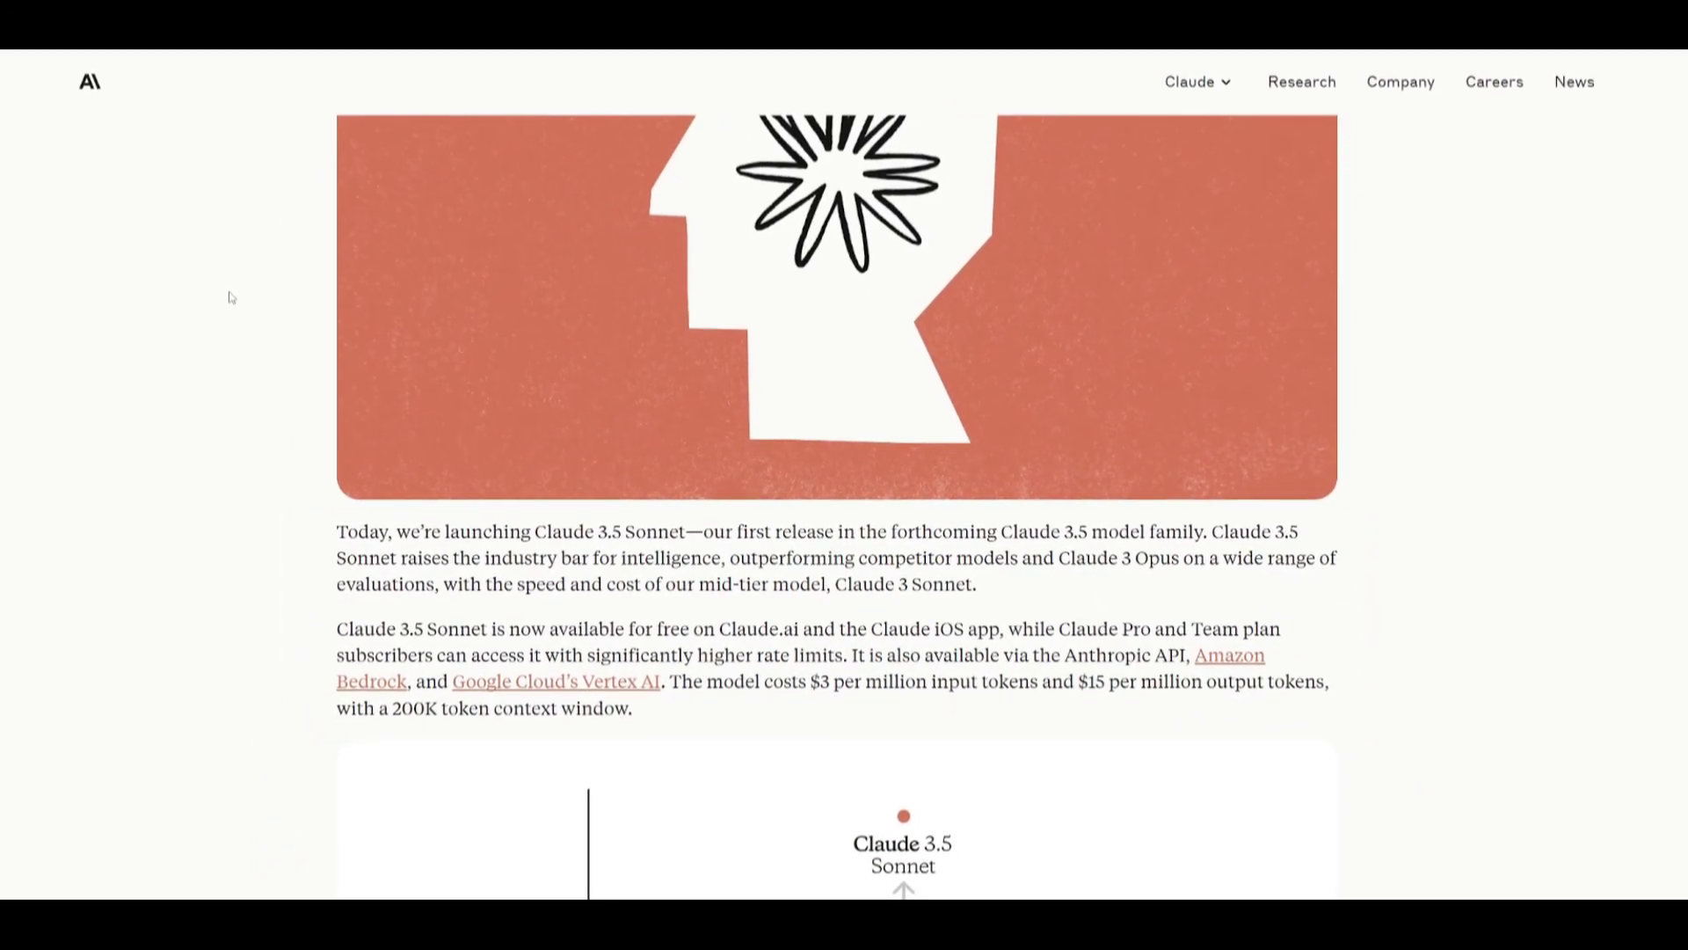
scroll(231, 297, down, 2)
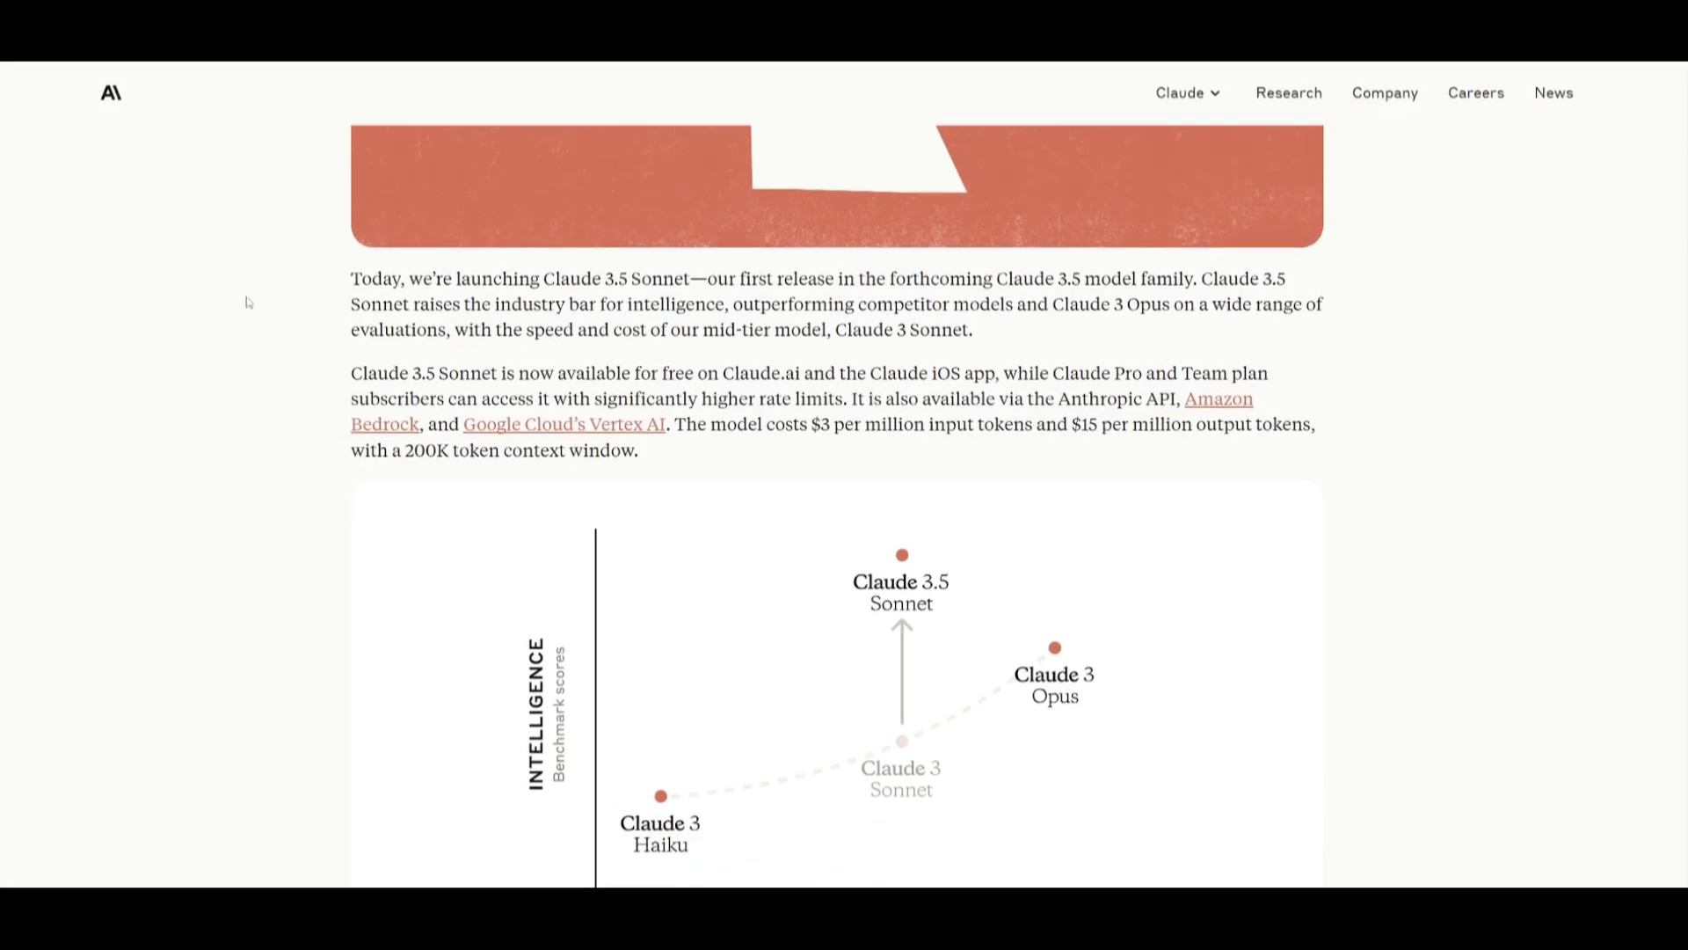
scroll(248, 303, down, 1)
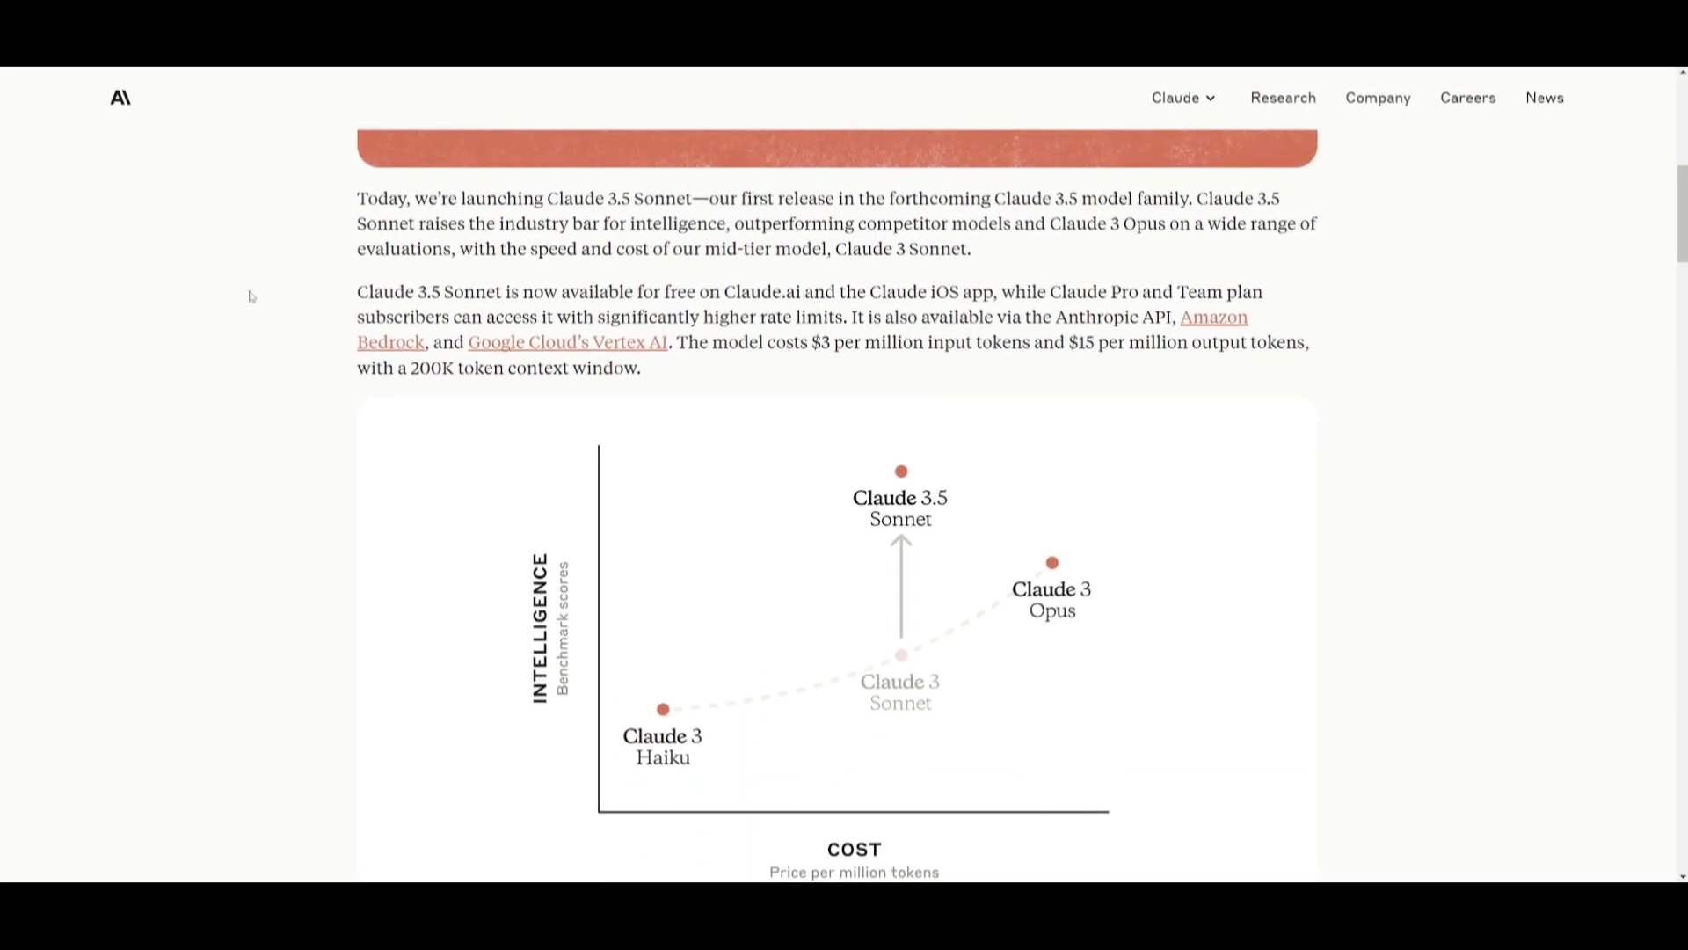
scroll(249, 291, down, 1)
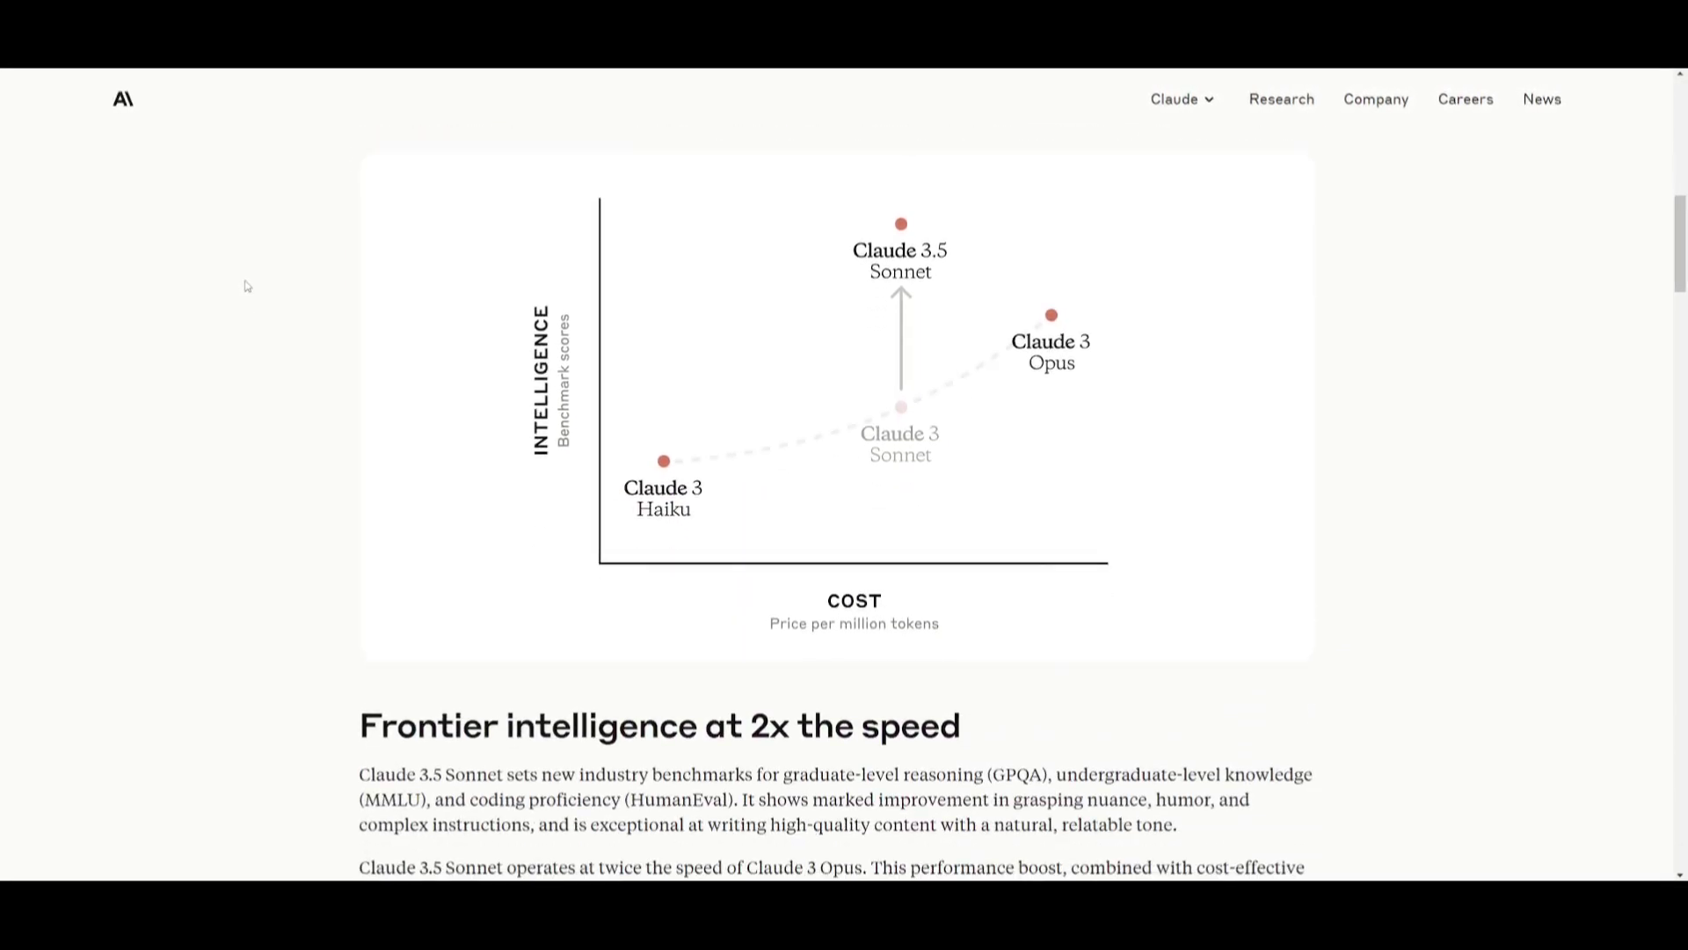
scroll(248, 286, down, 4)
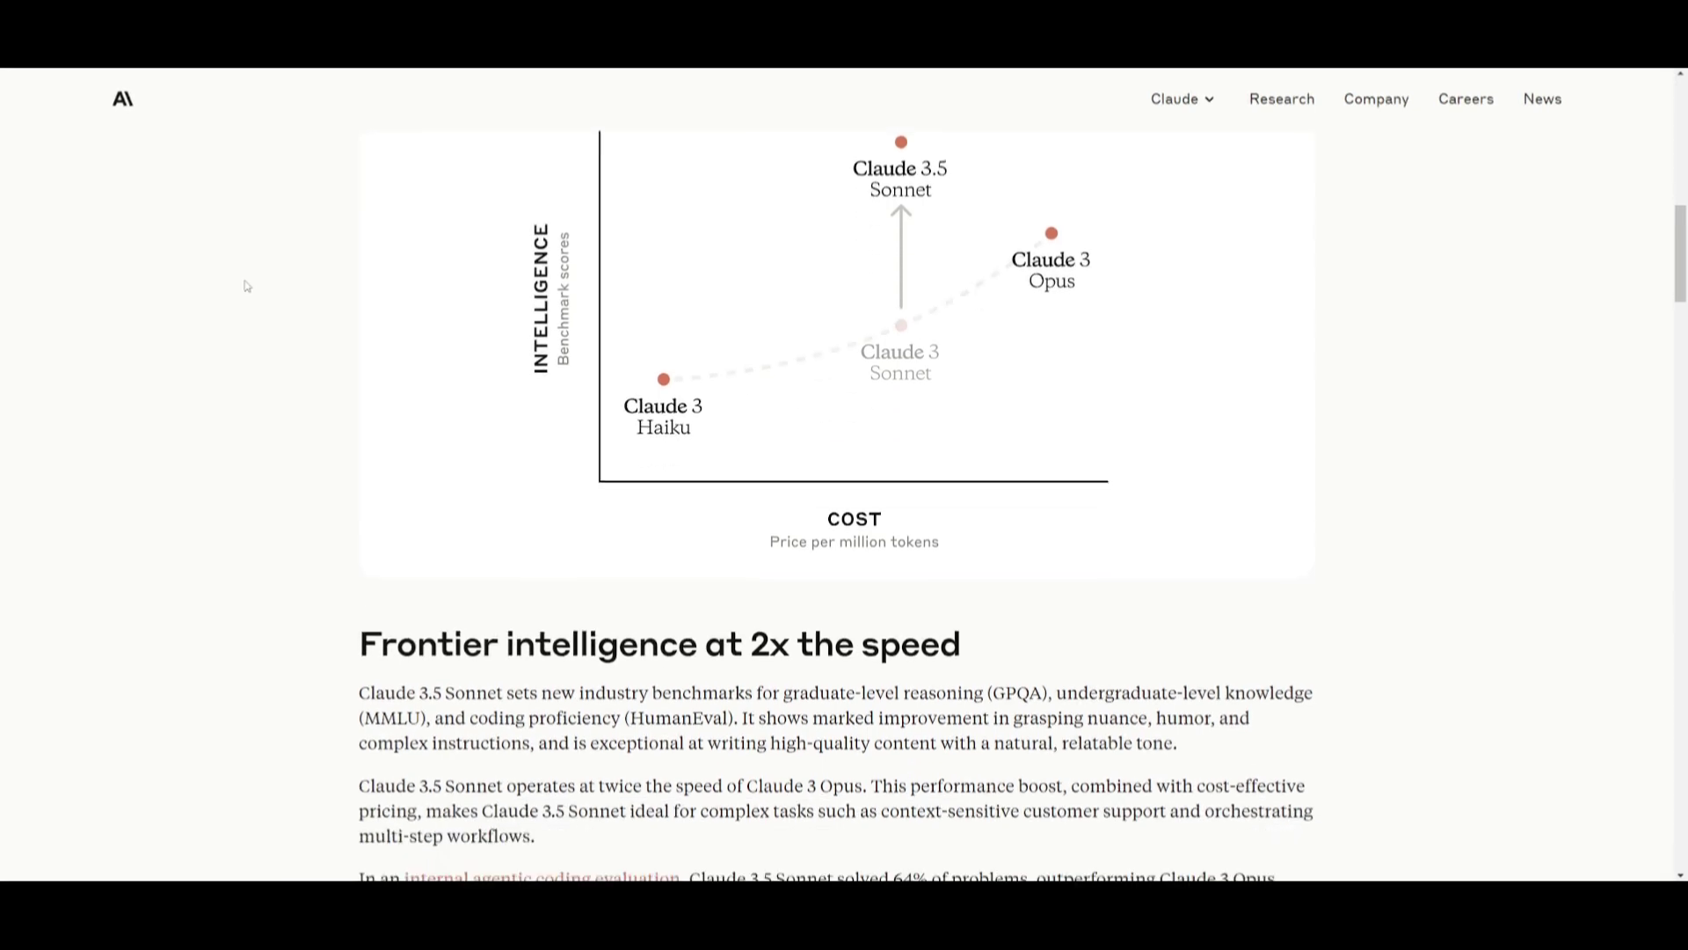
scroll(248, 284, down, 3)
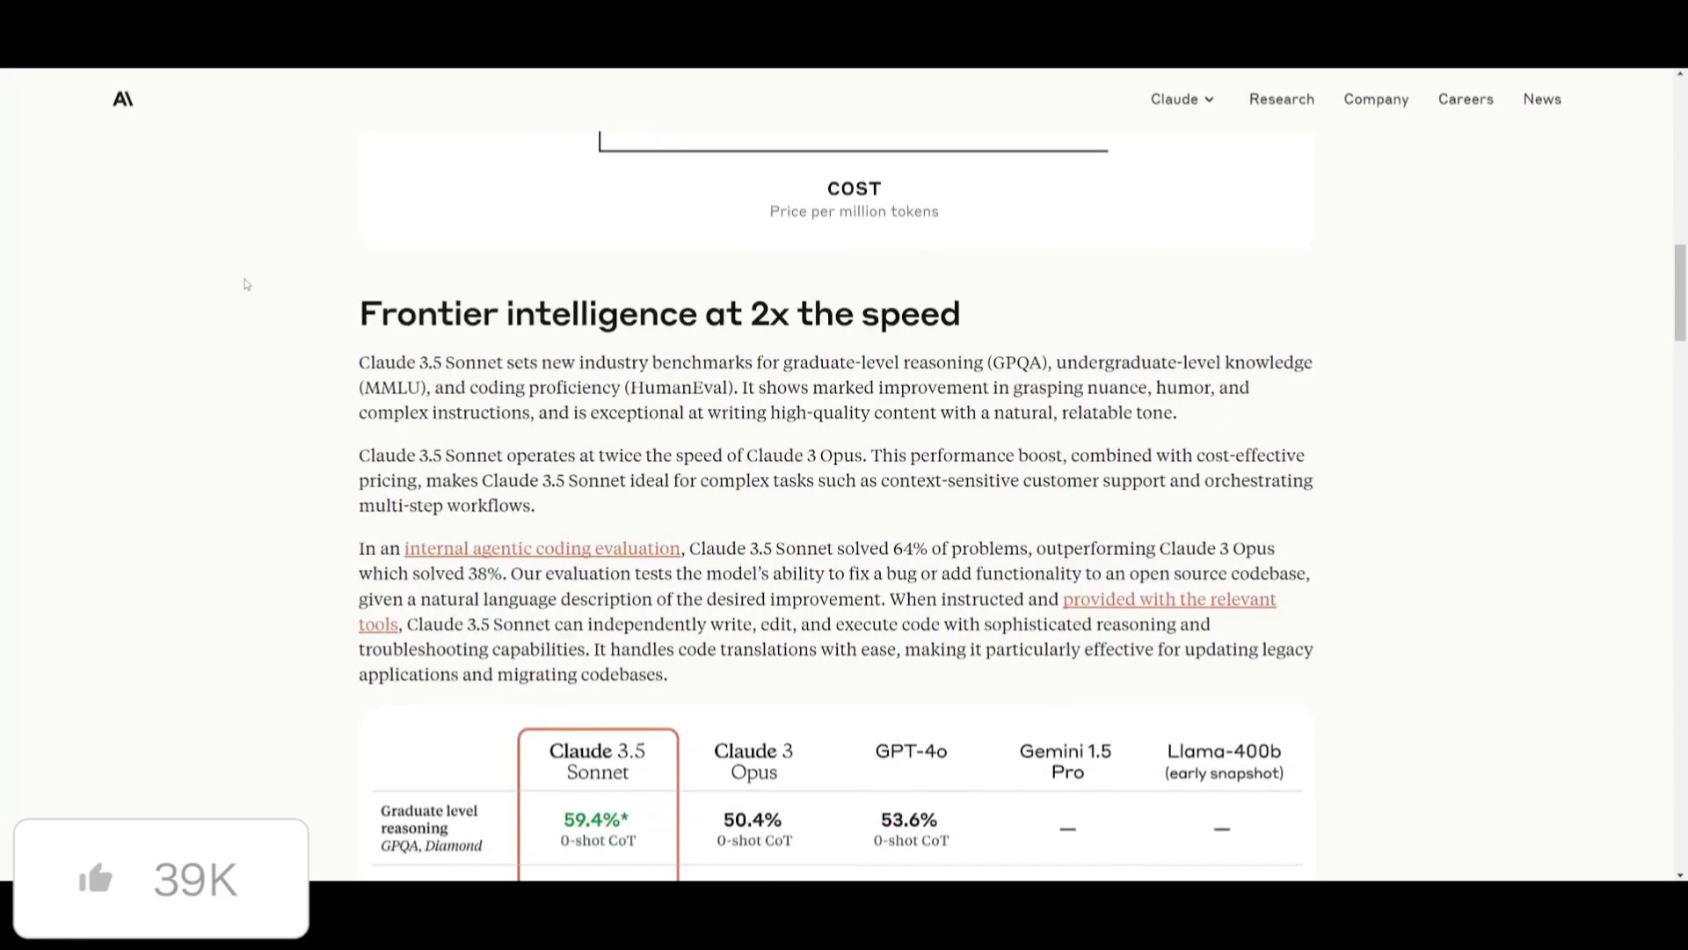
scroll(242, 273, down, 3)
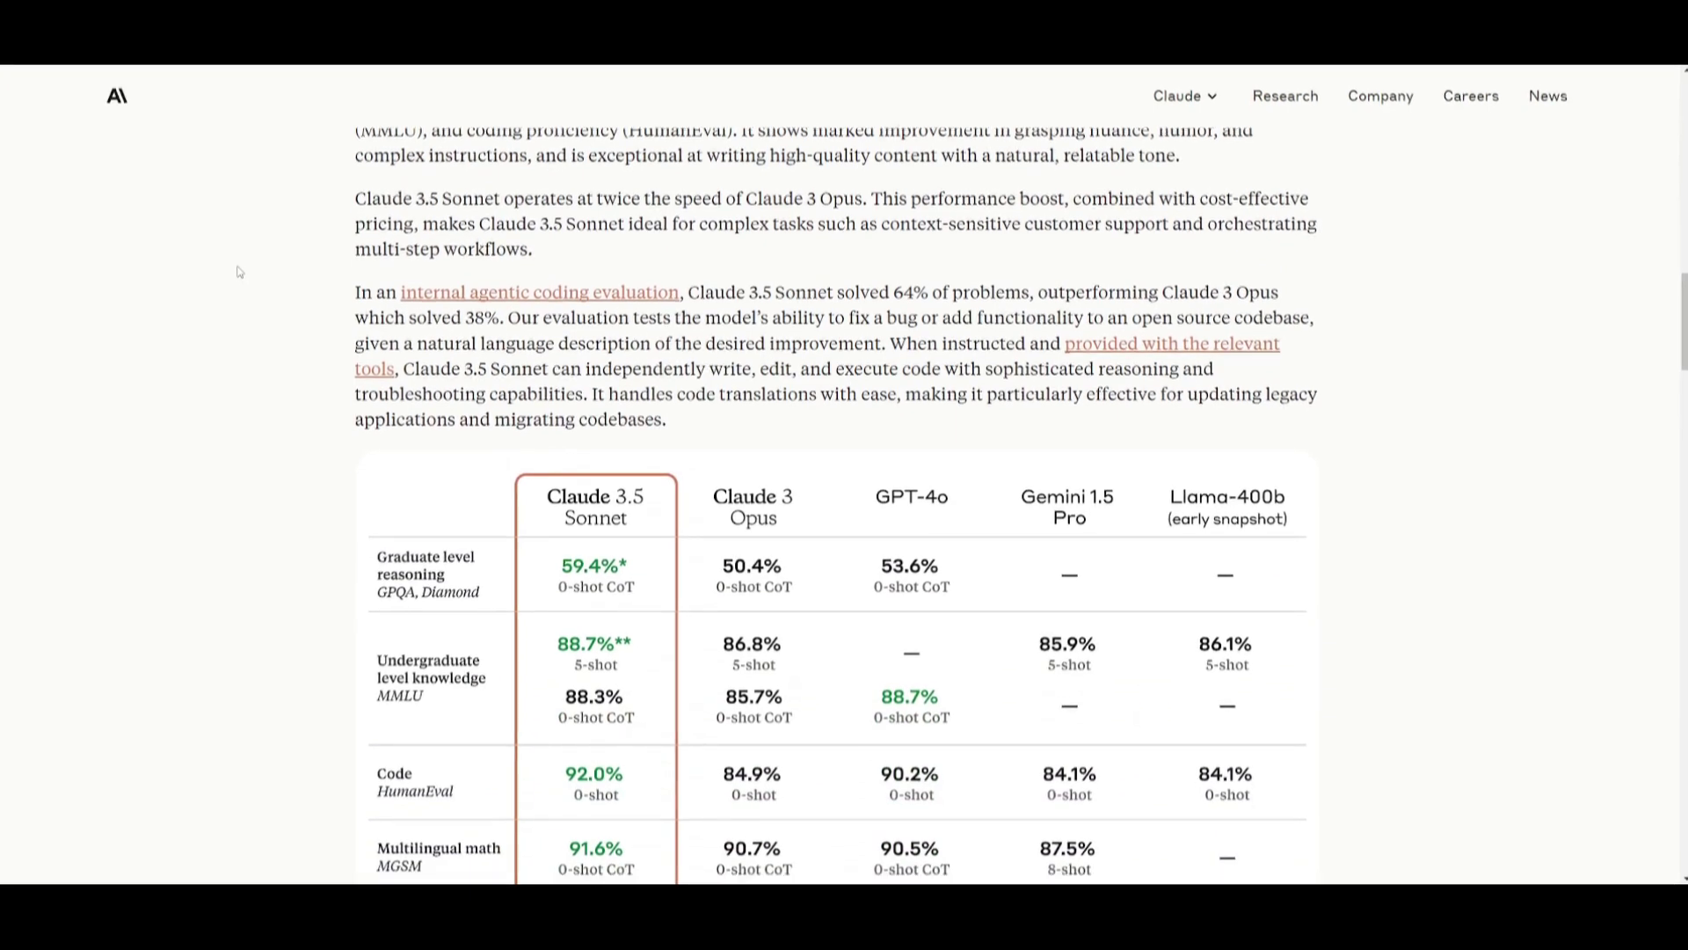
scroll(226, 273, down, 3)
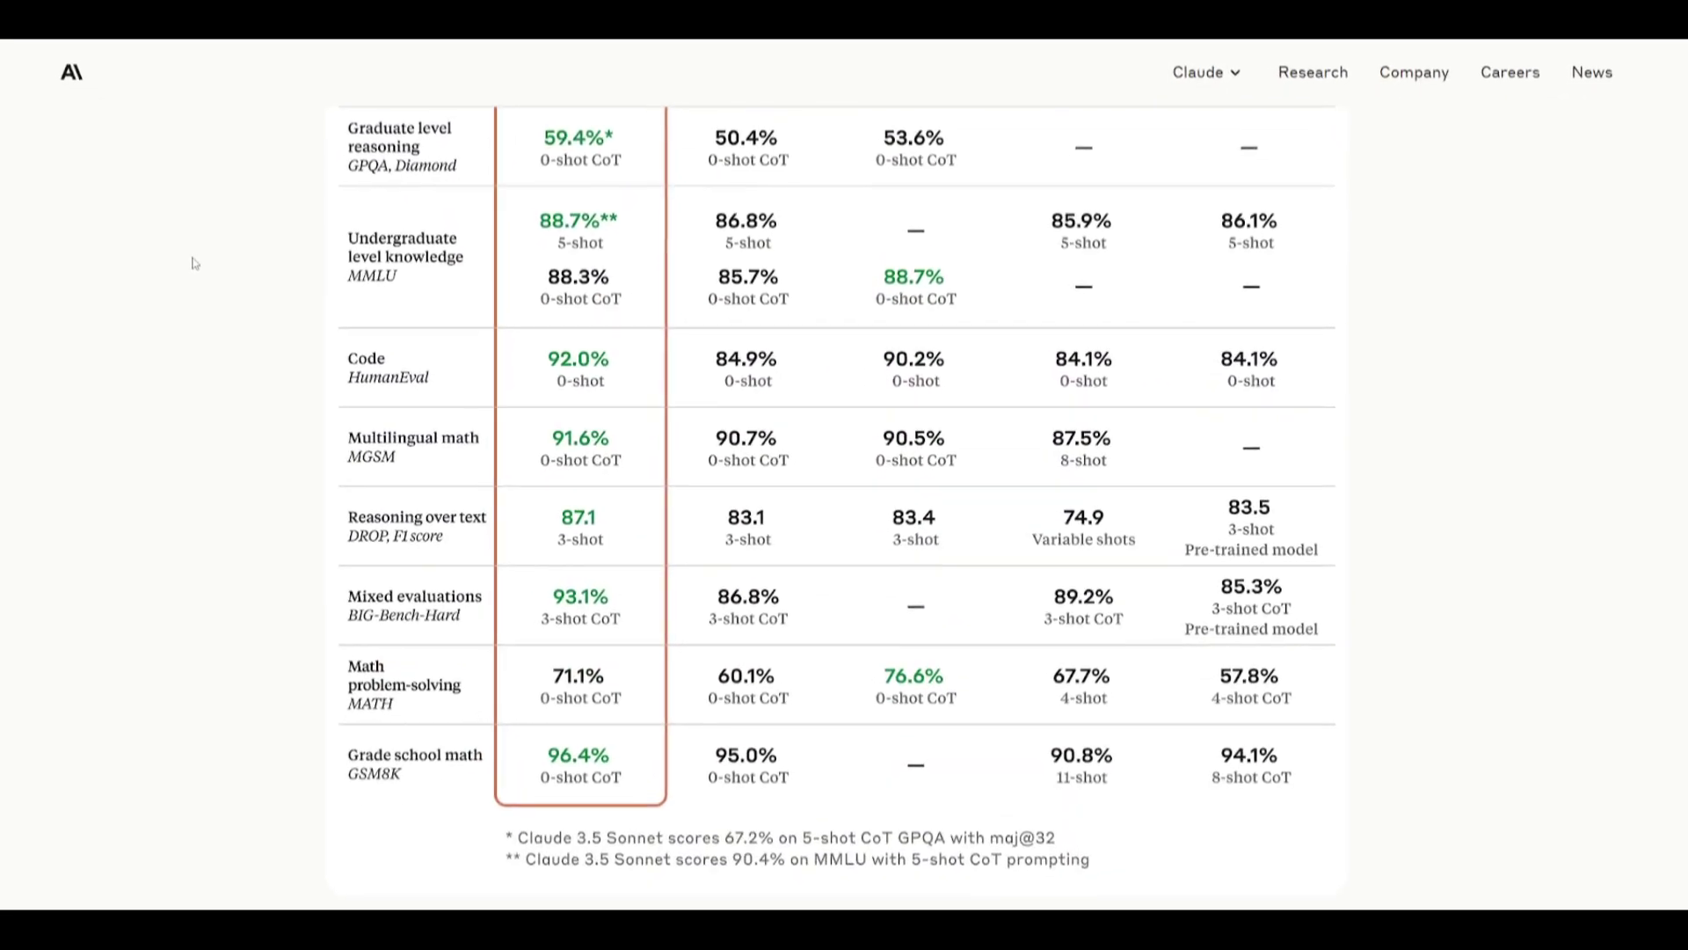
scroll(201, 265, down, 1)
scroll(145, 255, down, 6)
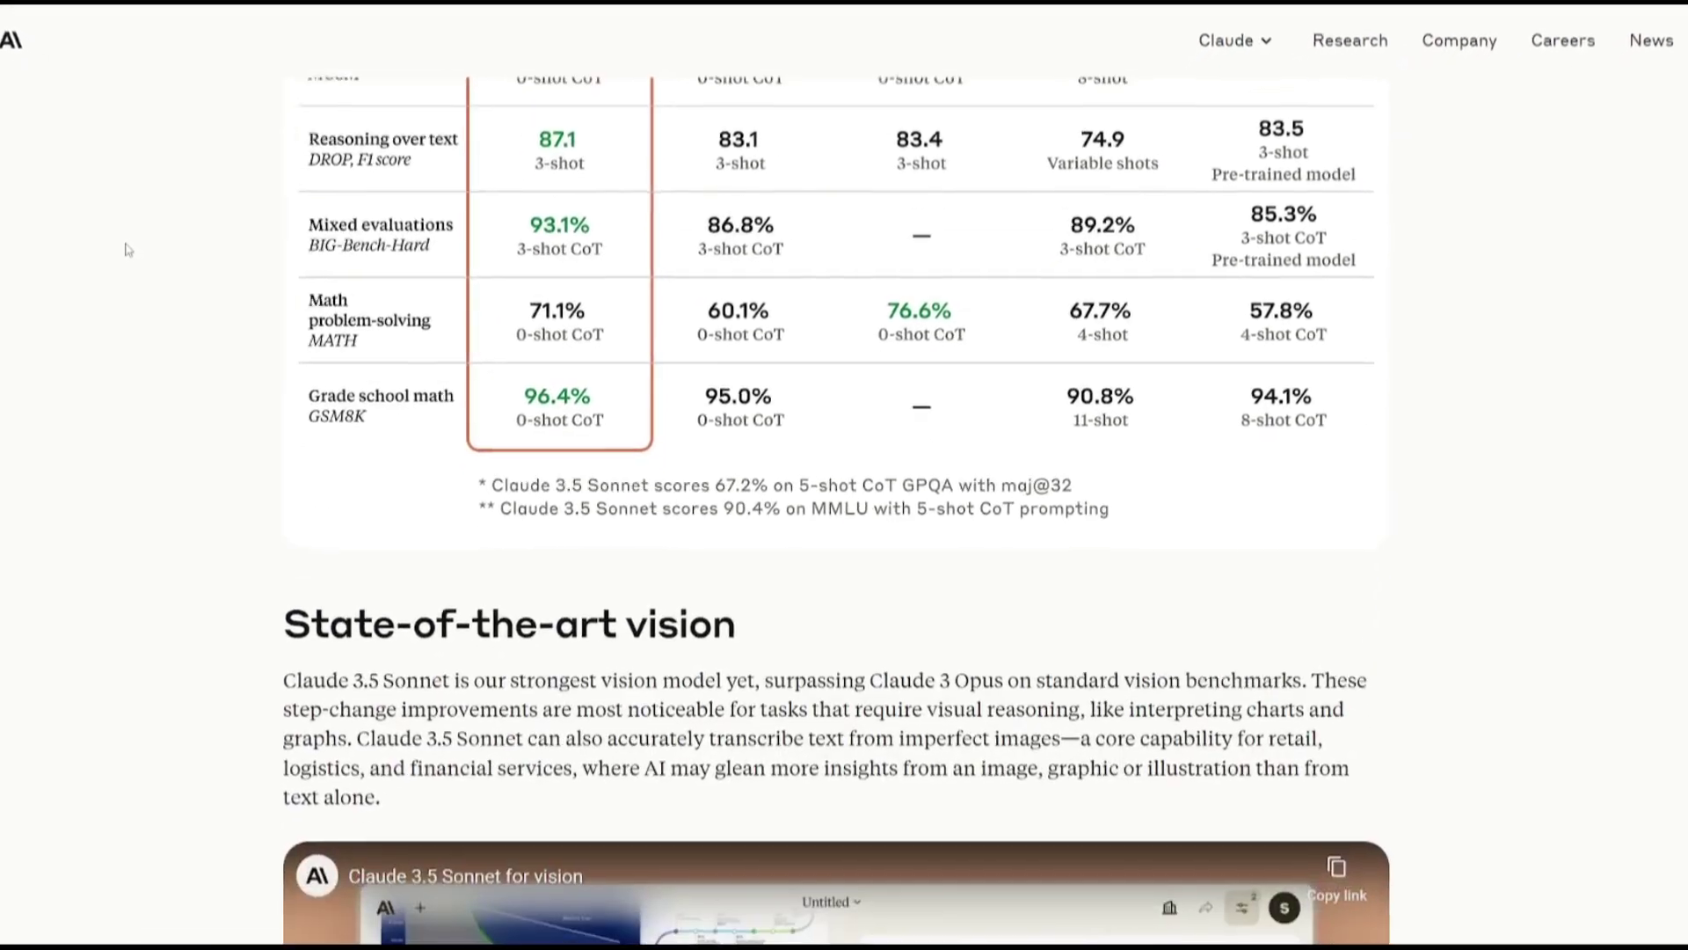
scroll(34, 203, down, 3)
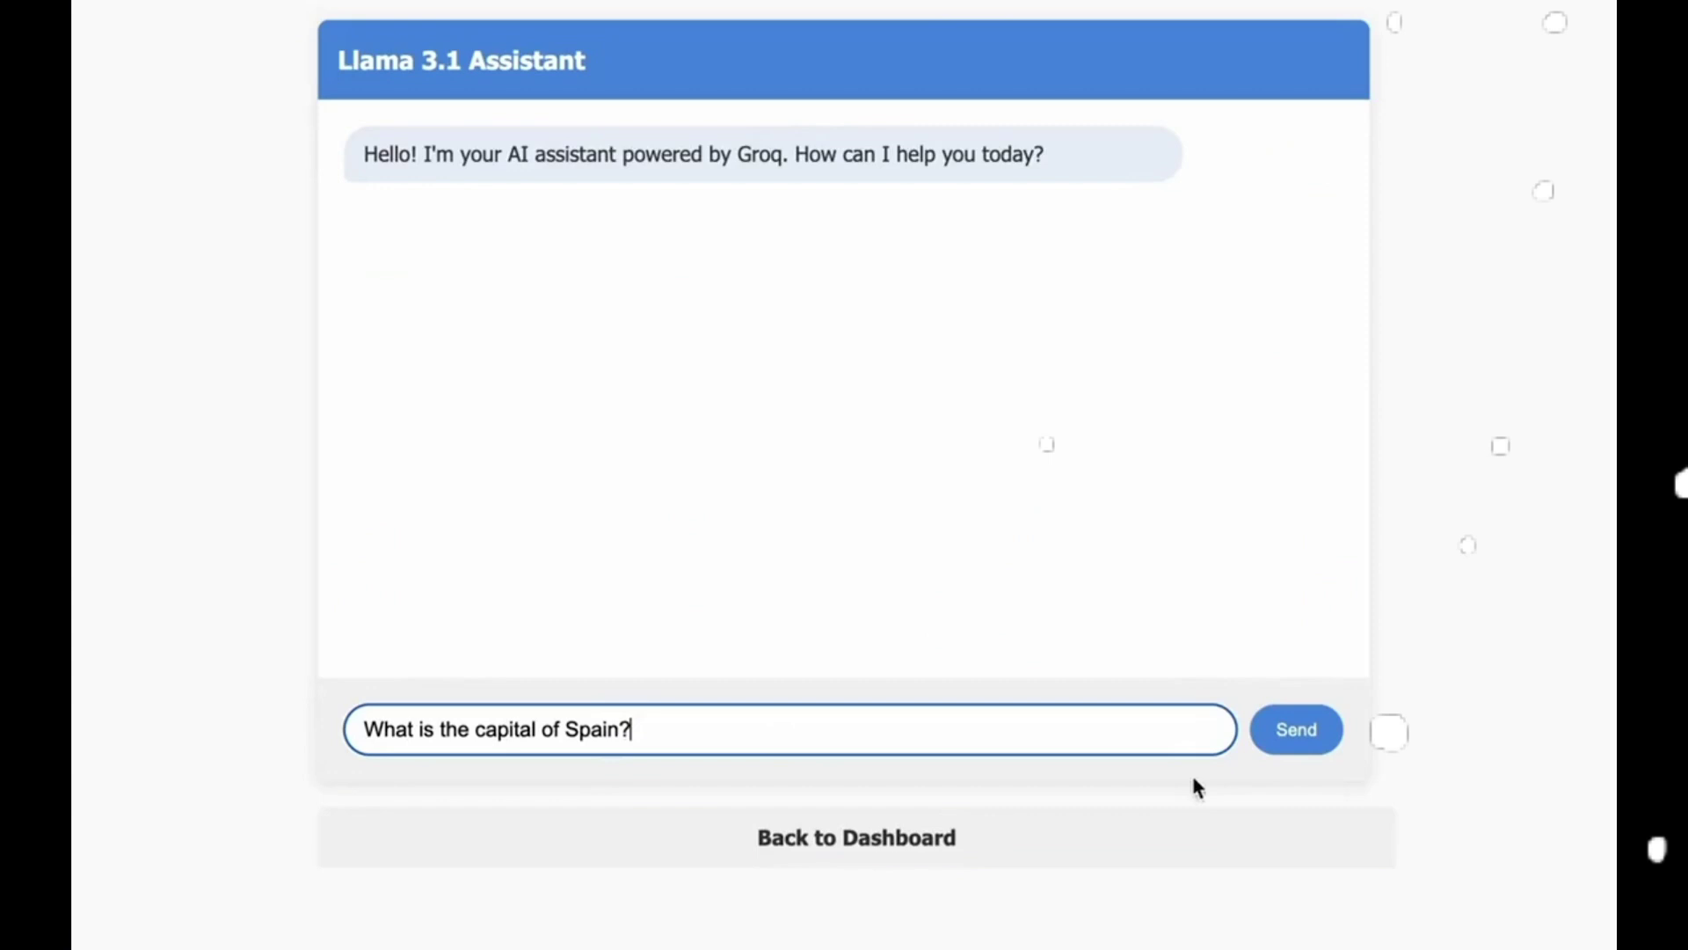
Send the question "What is the capital of Spain?" to the Llama 3.1 assistant and return to the dashboard.
click(1280, 735)
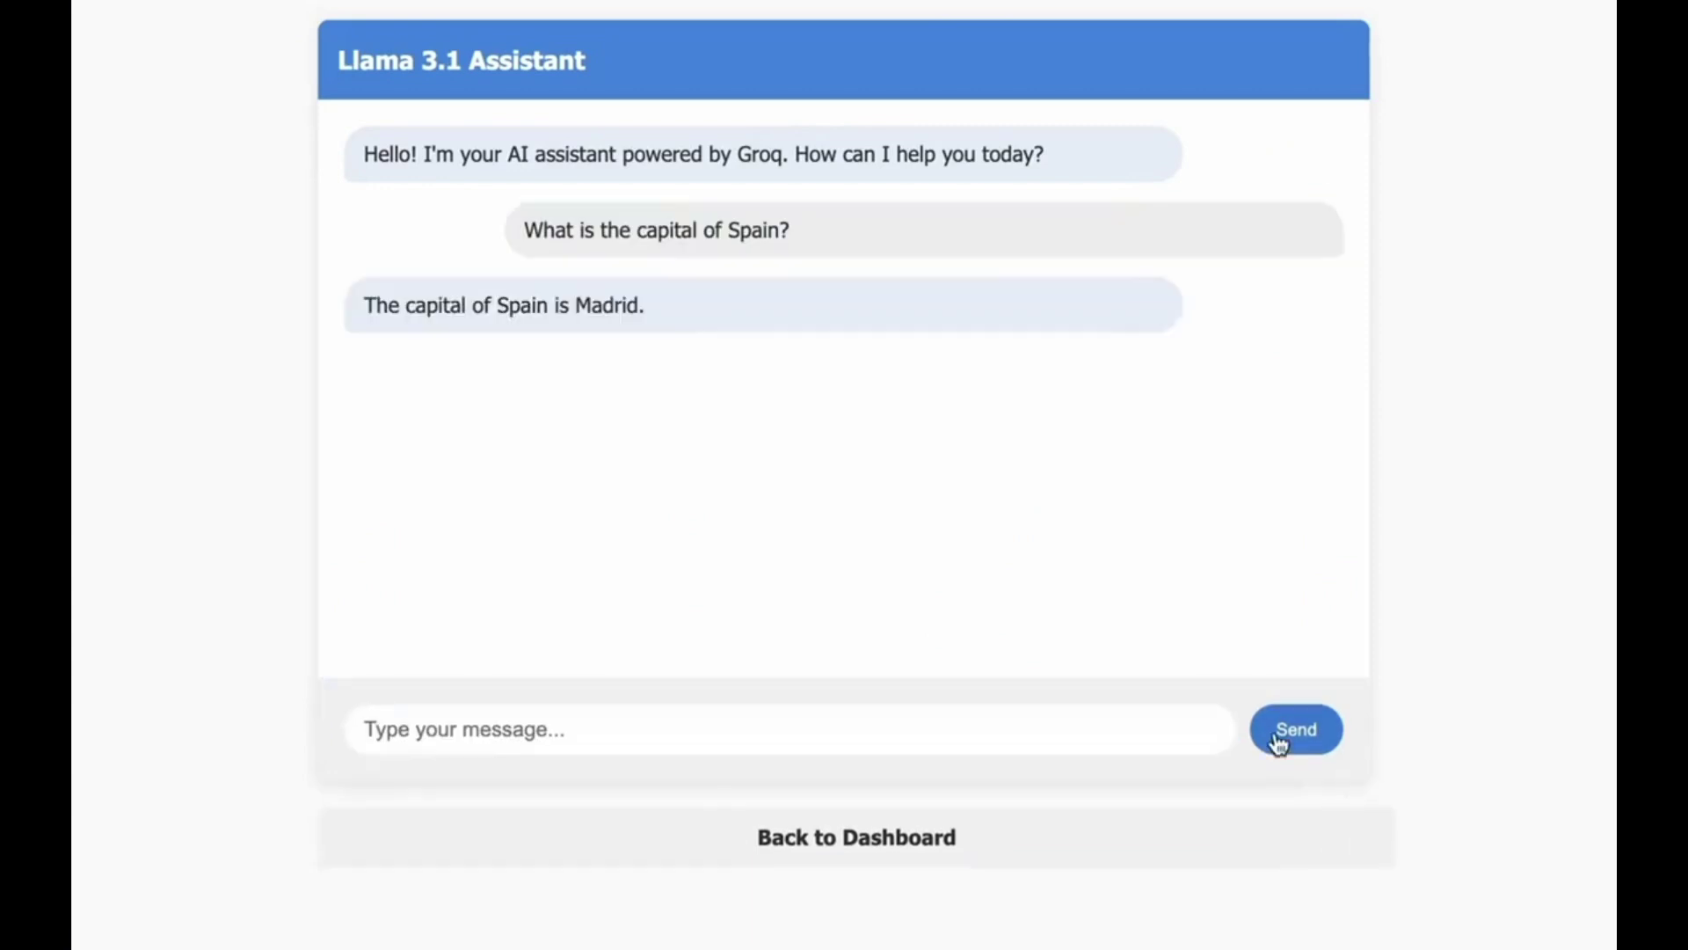
click(763, 827)
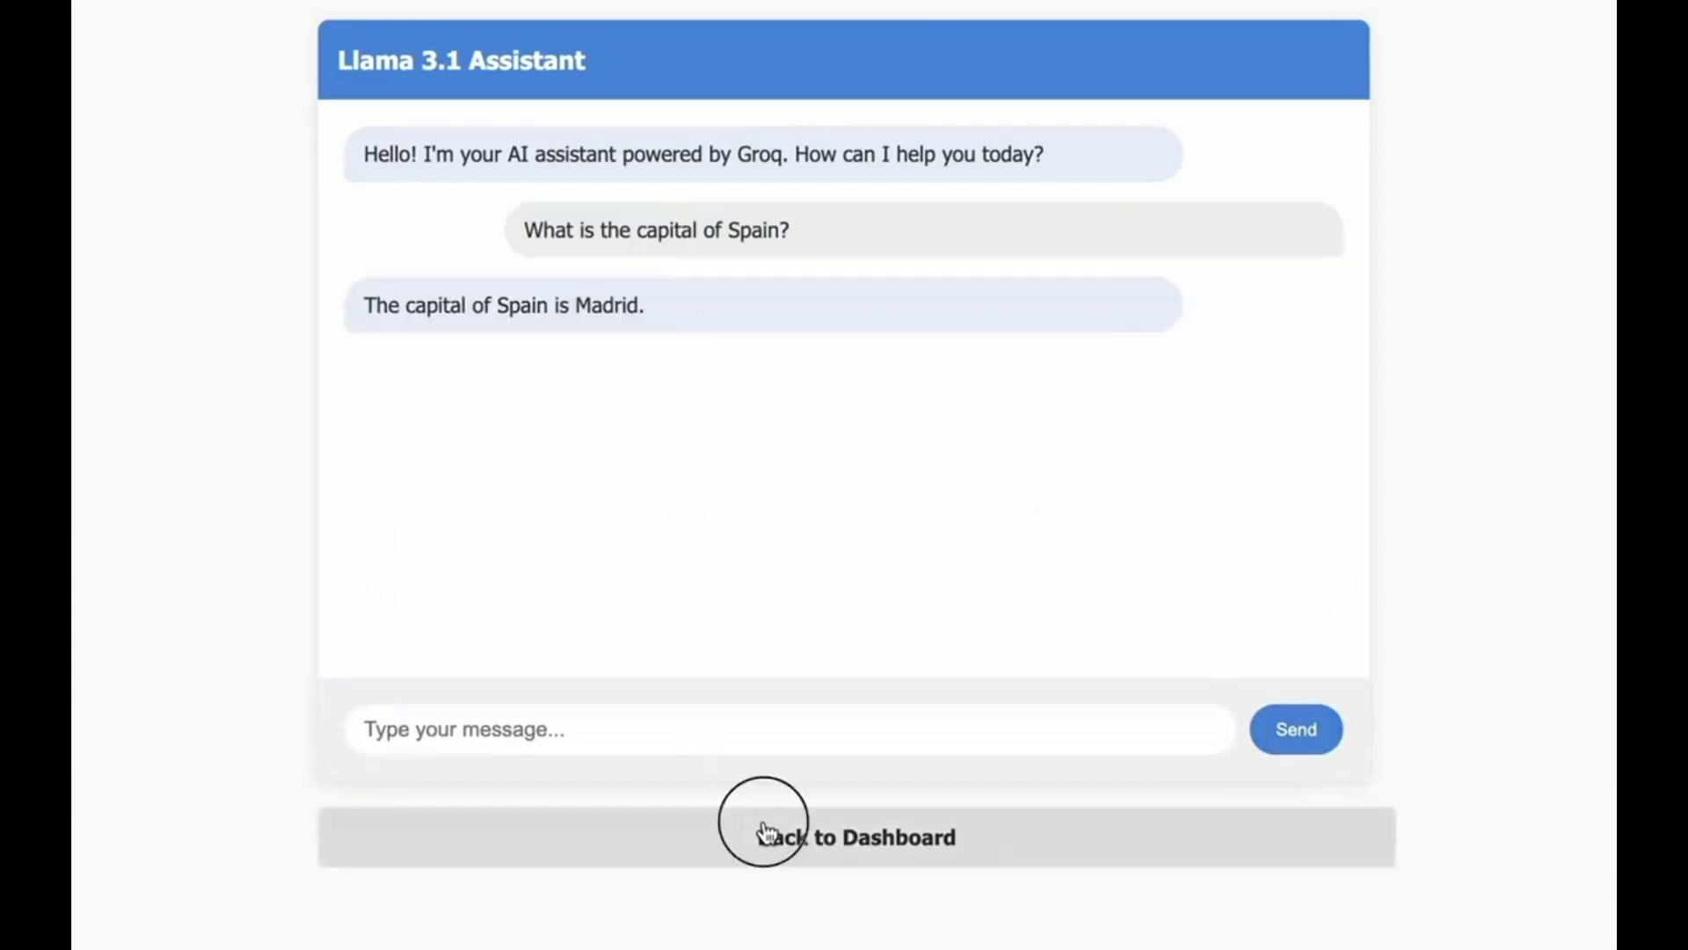
Generate a Flux image from the prompt "golden retriever, pixel art", view the whole picture and return to the dashboard.
click(1298, 332)
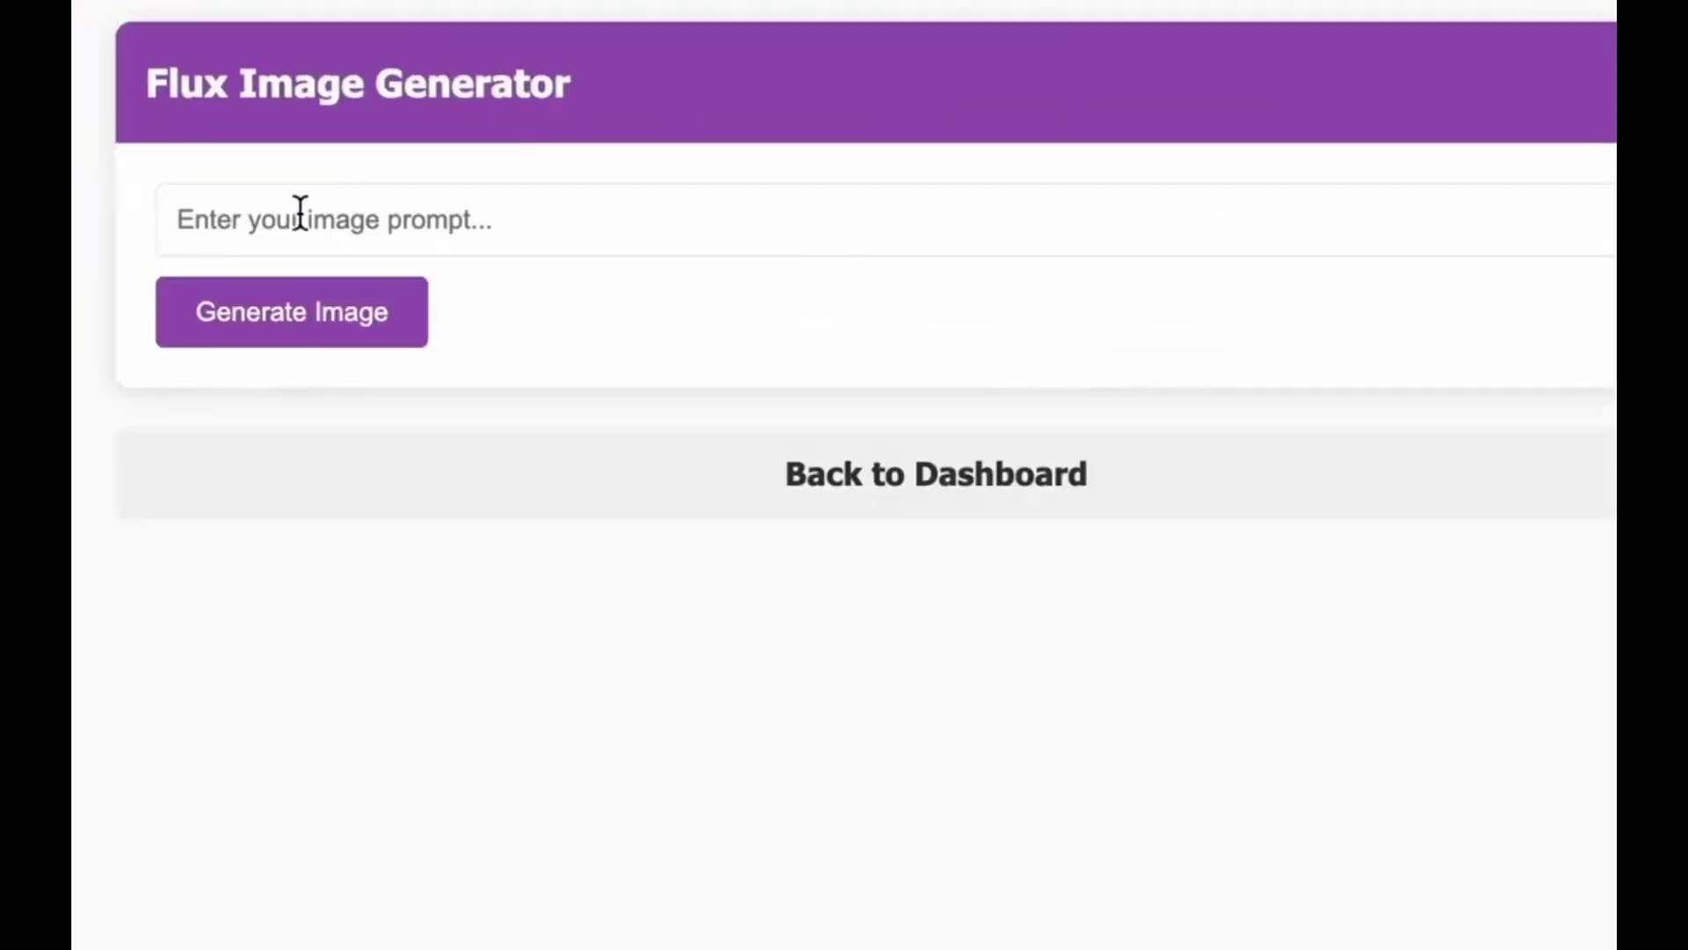
click(298, 215)
text(golden retriever, pixel art)
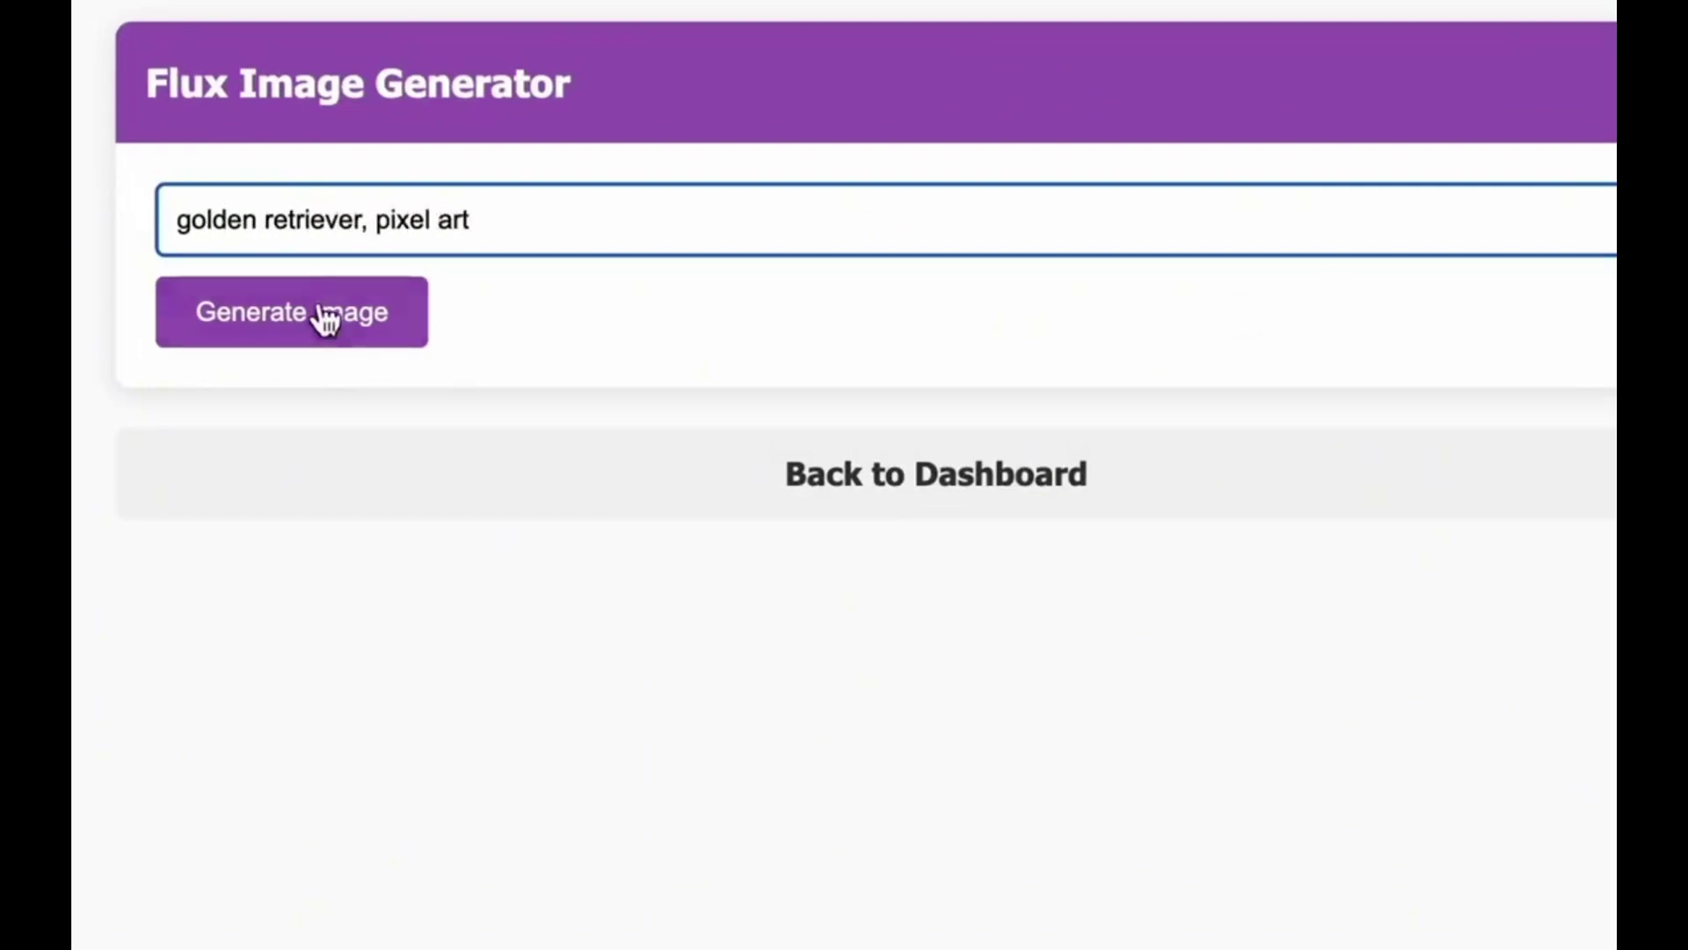
click(323, 315)
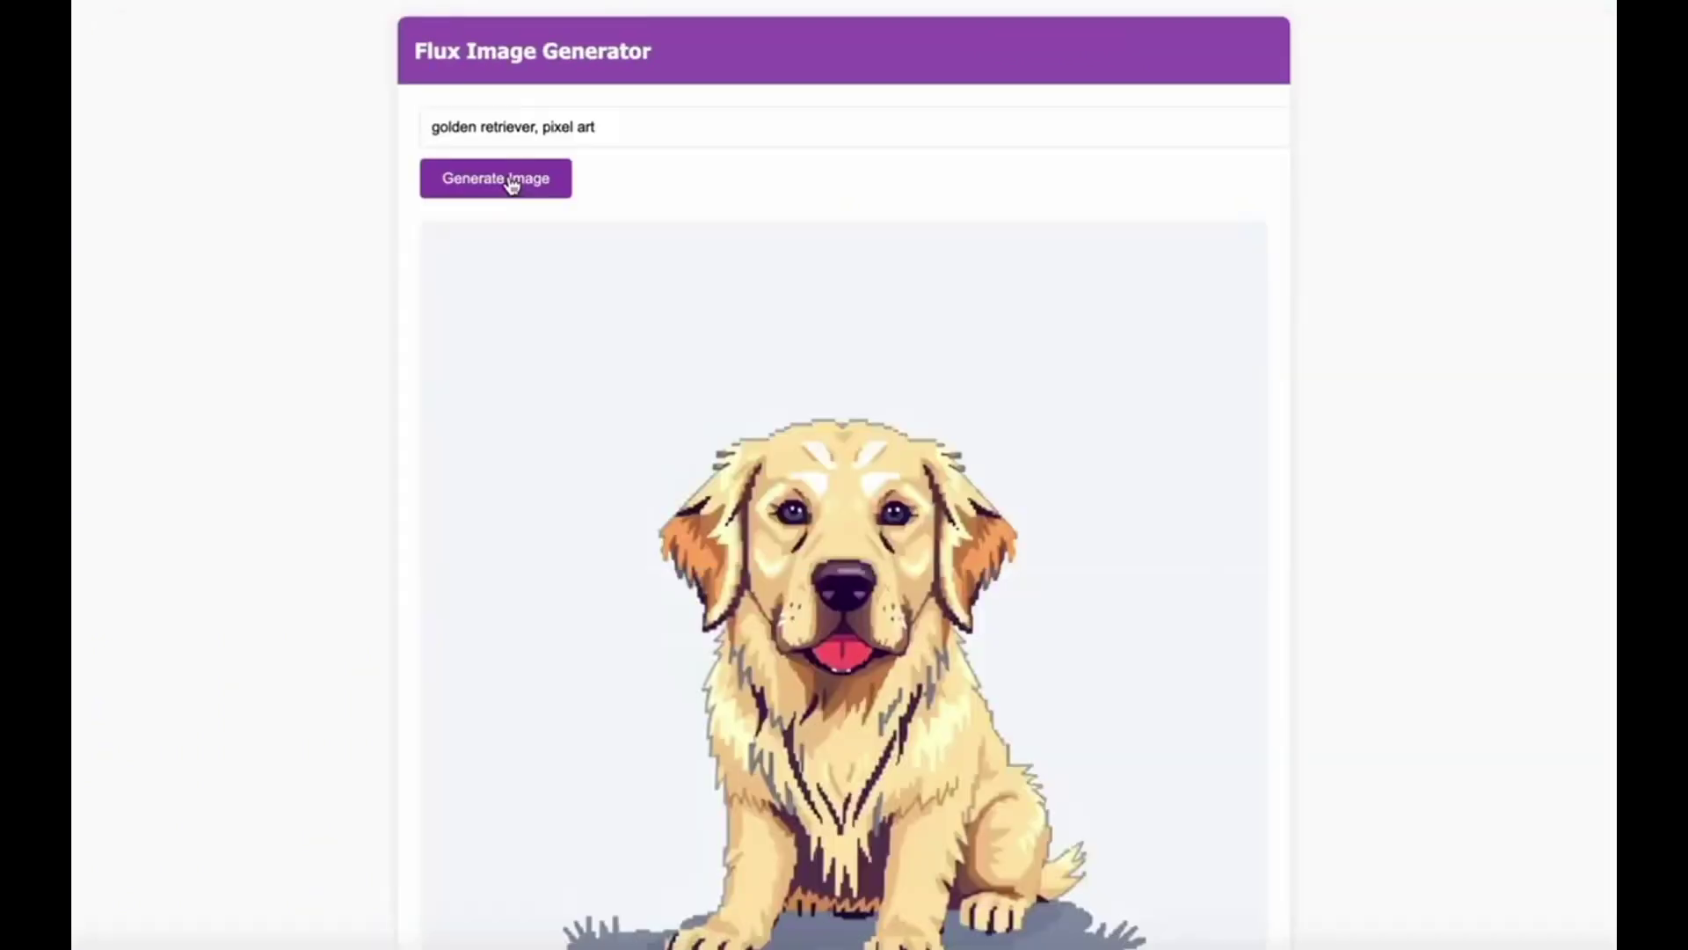
scroll(682, 563, down, 1)
scroll(681, 568, down, 2)
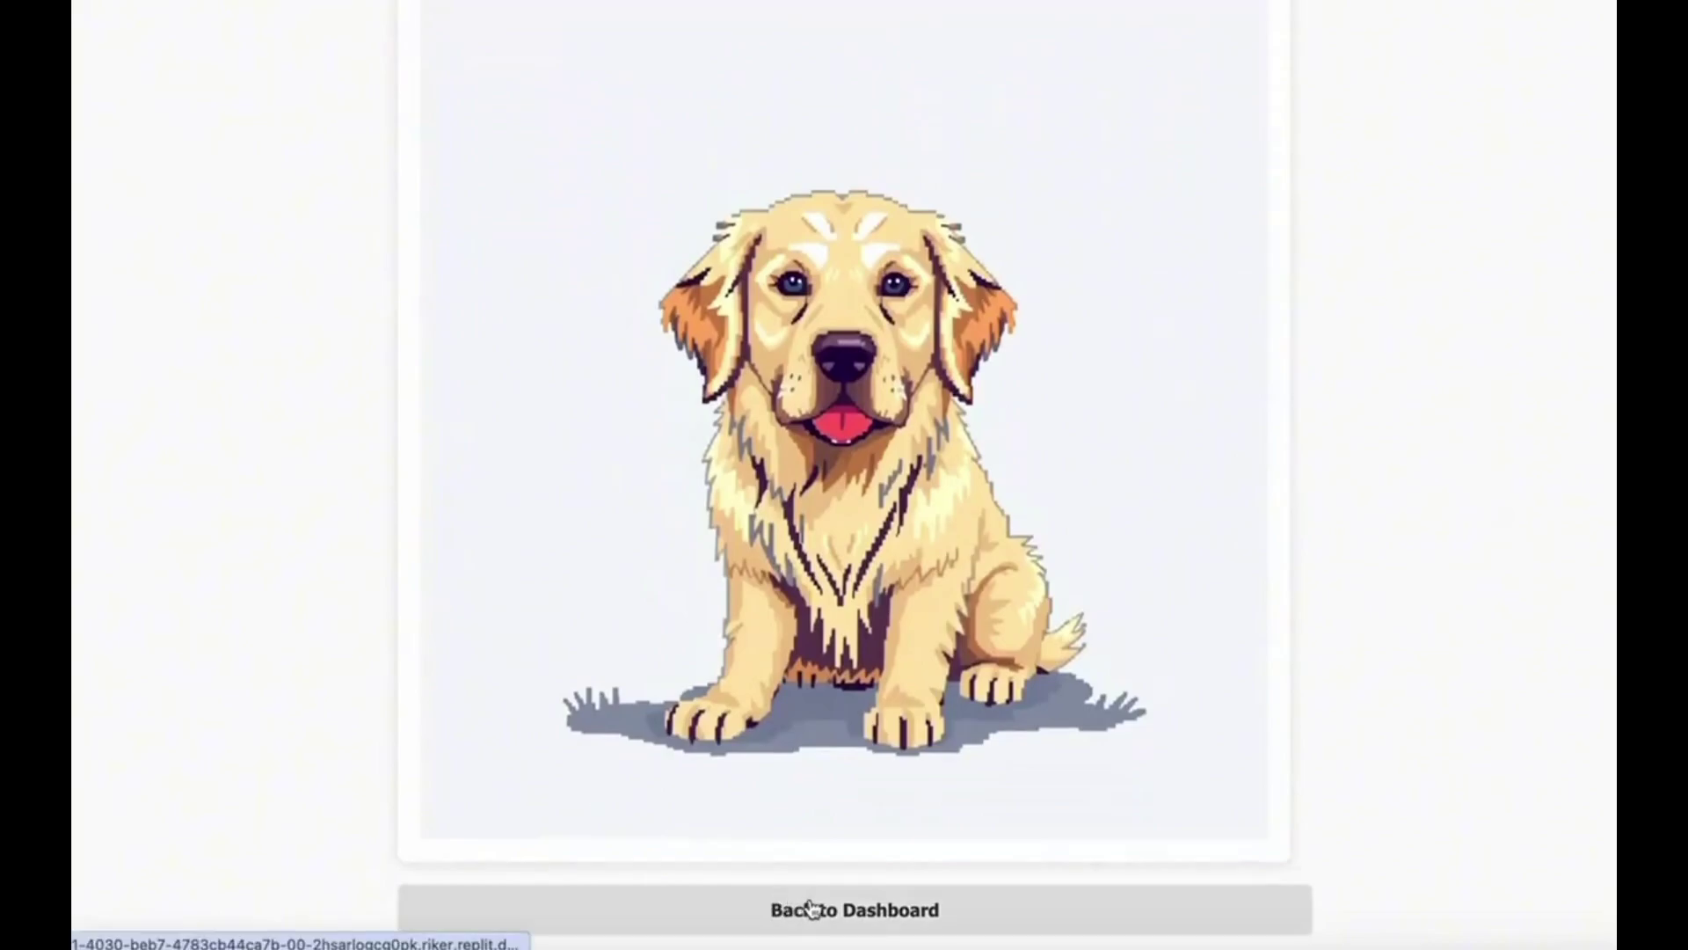
click(811, 909)
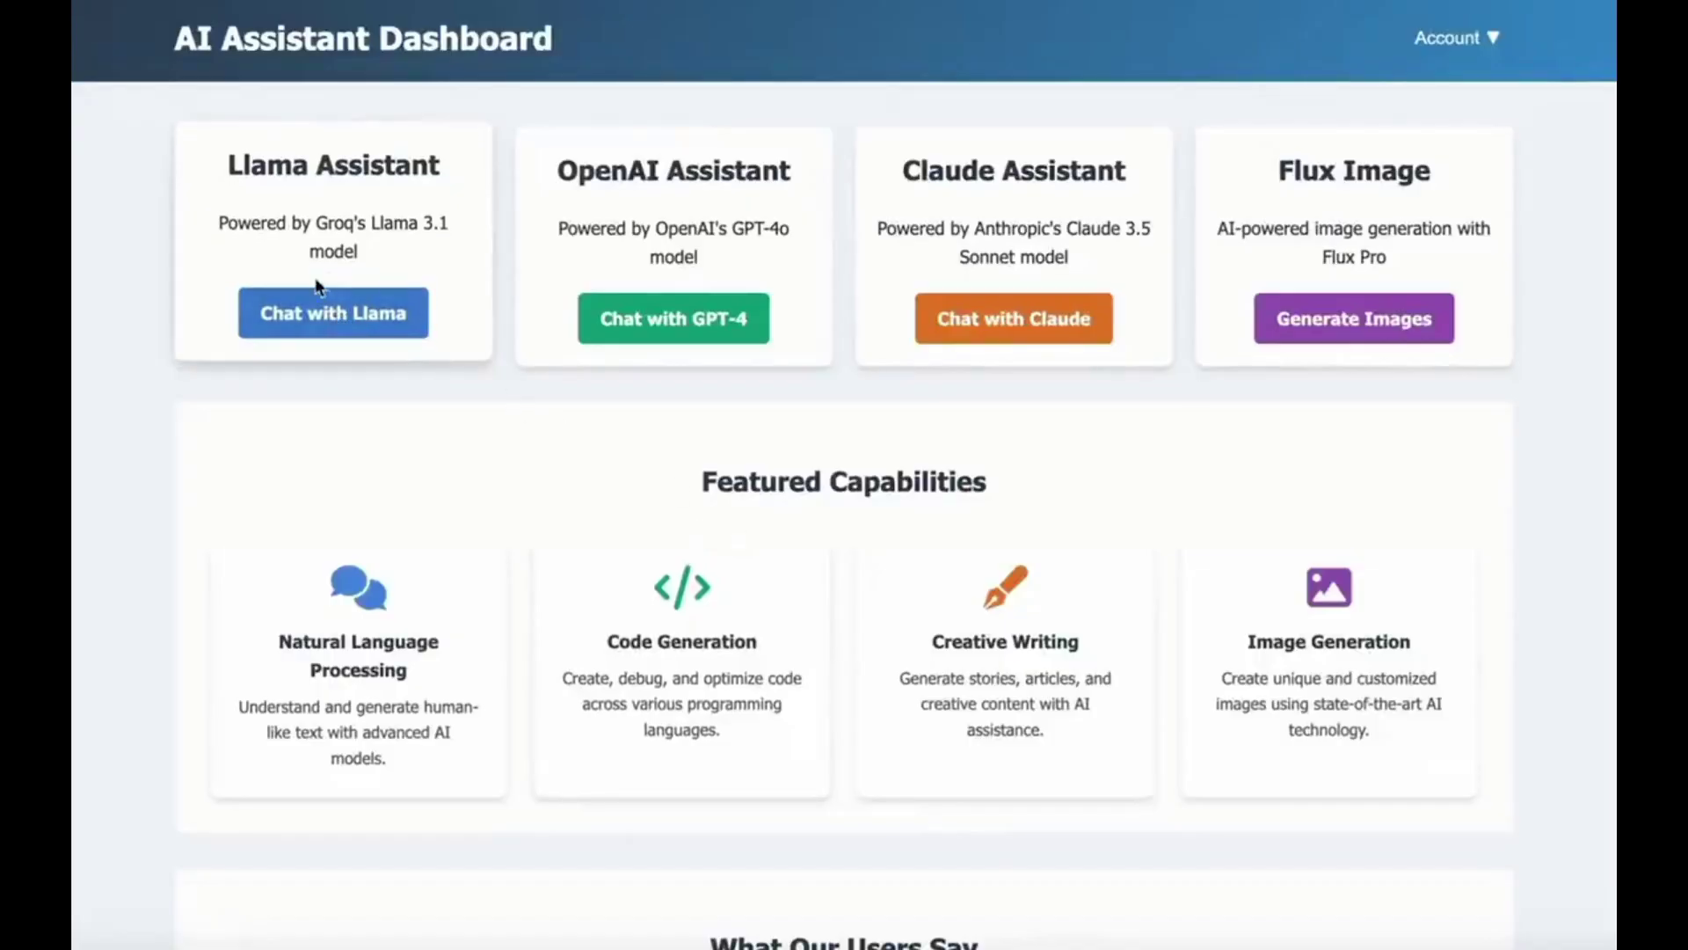
Ask the Llama assistant "What is the capital of Spain?" and go back to the dashboard.
click(333, 317)
text(What is the capital of Spain)
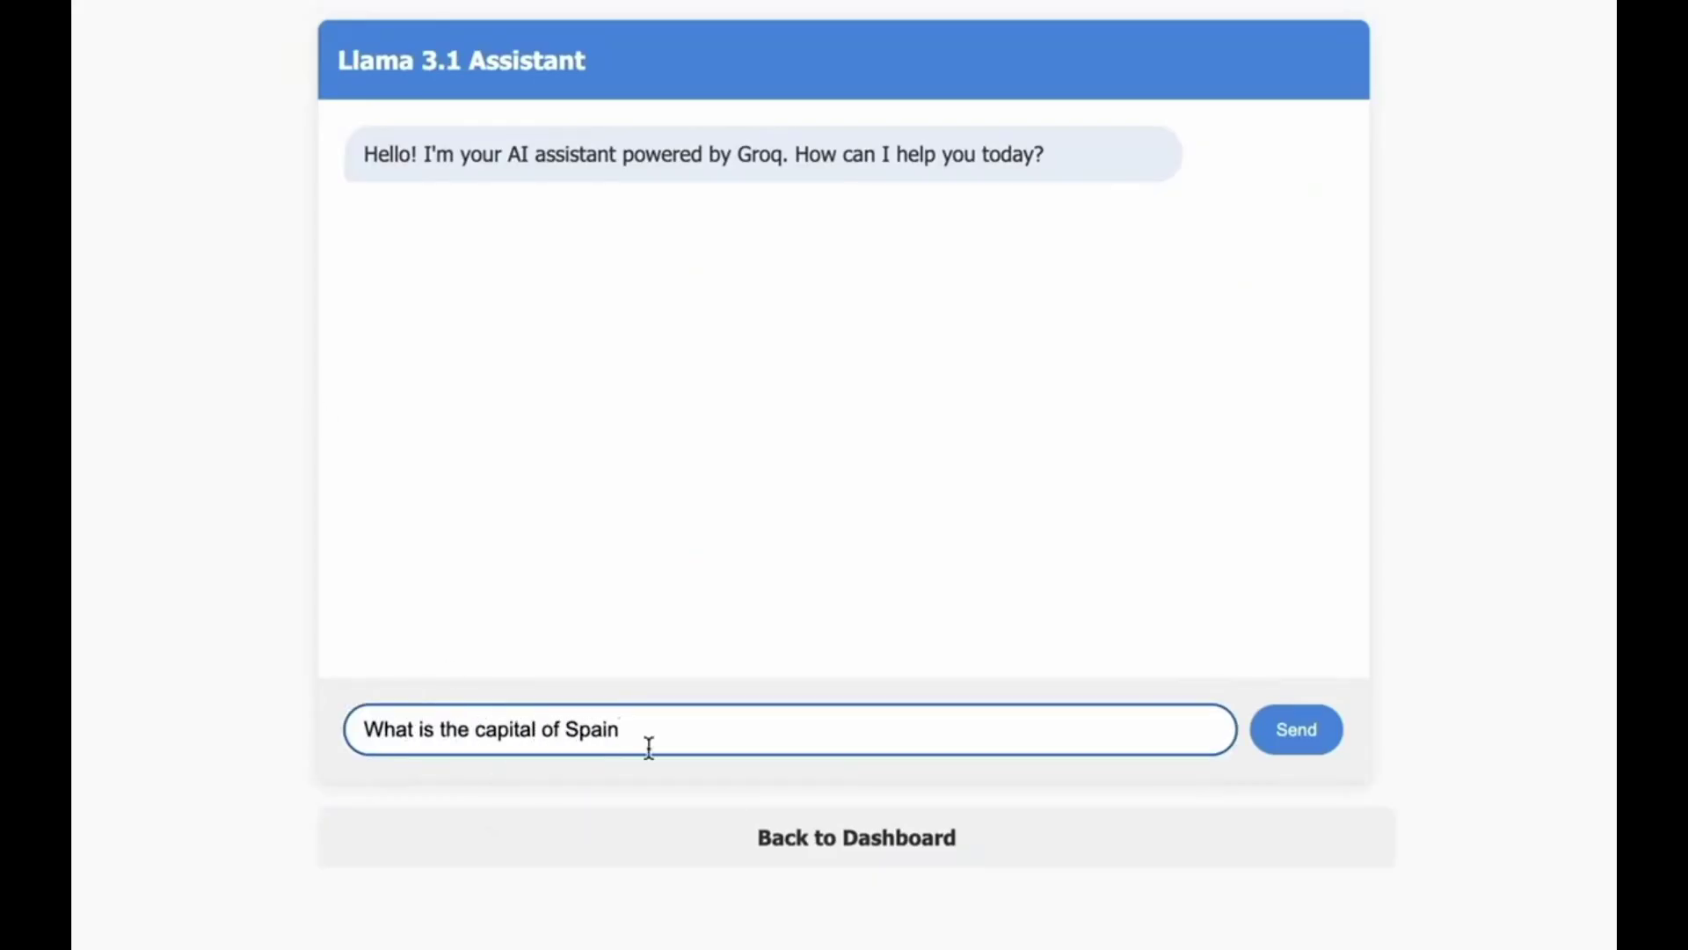
text(?)
click(1281, 739)
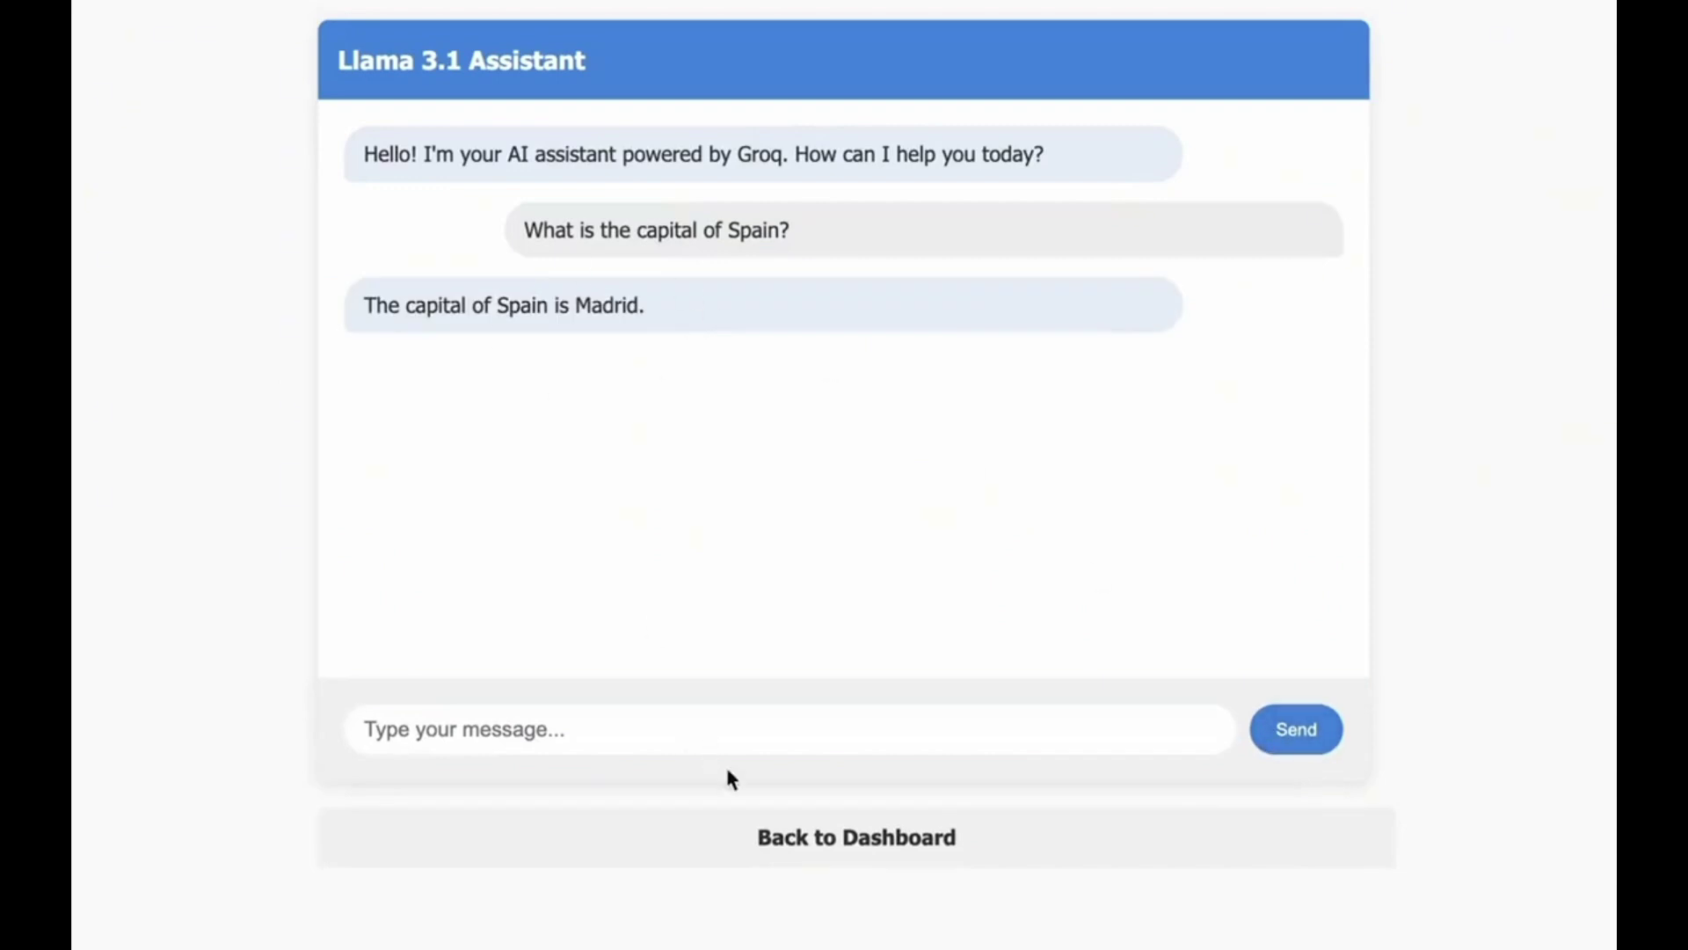
click(769, 836)
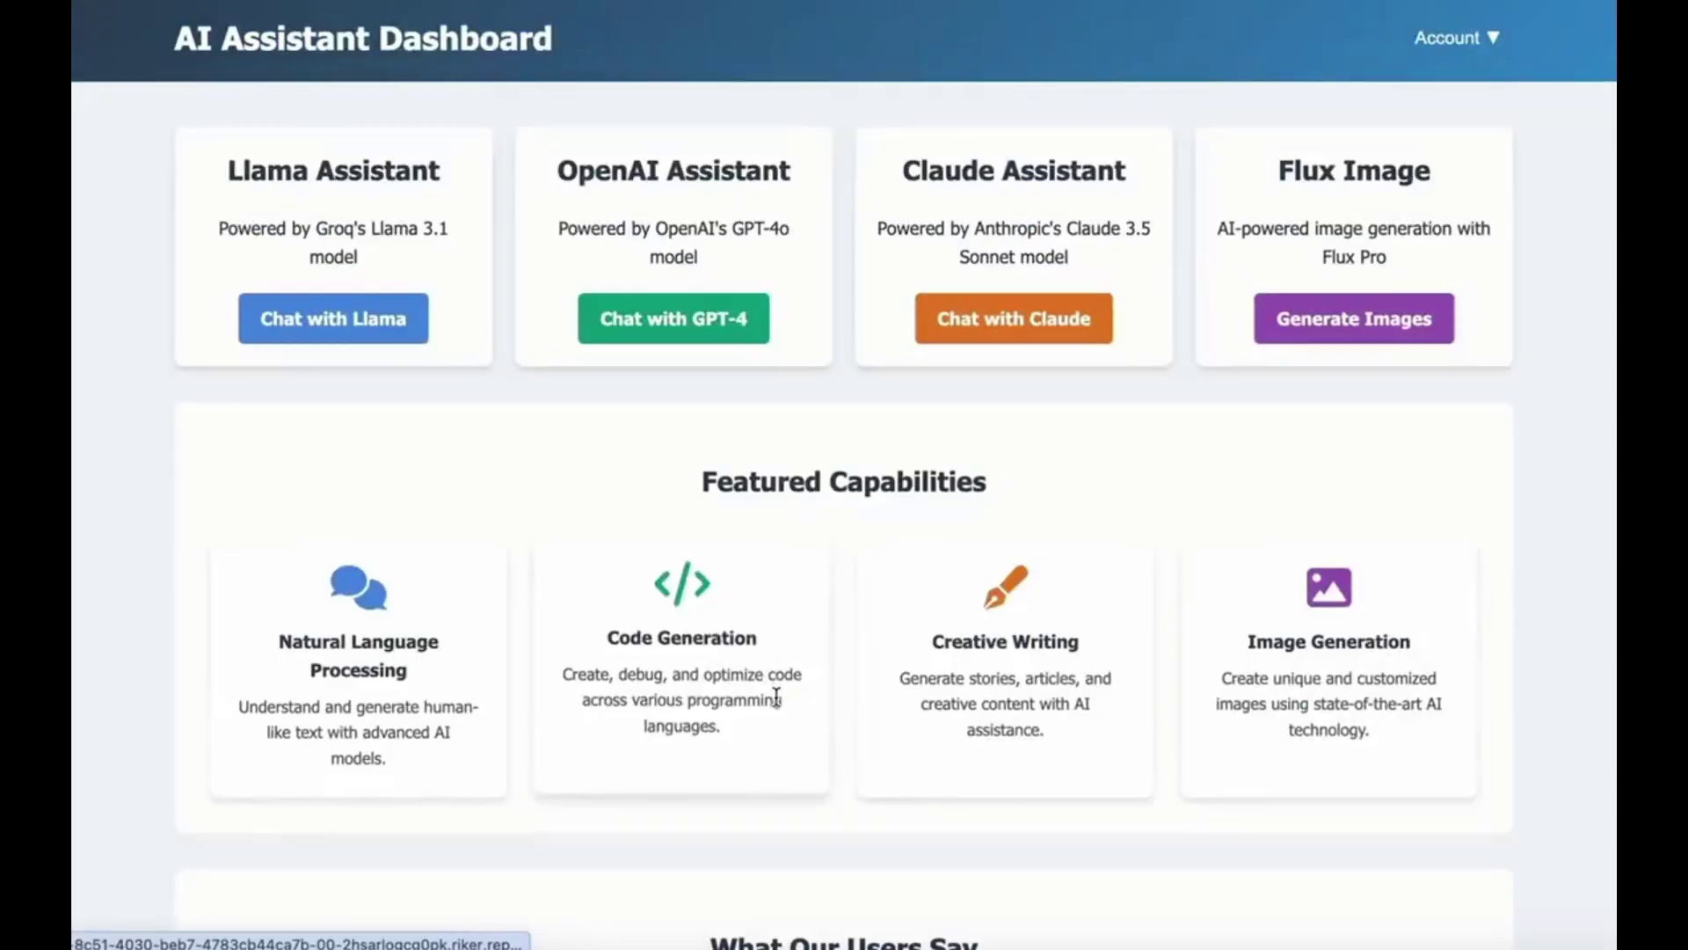
Open the Flux image generator and create an image from the prompt "golden retriever, pixel art".
click(1297, 332)
click(299, 217)
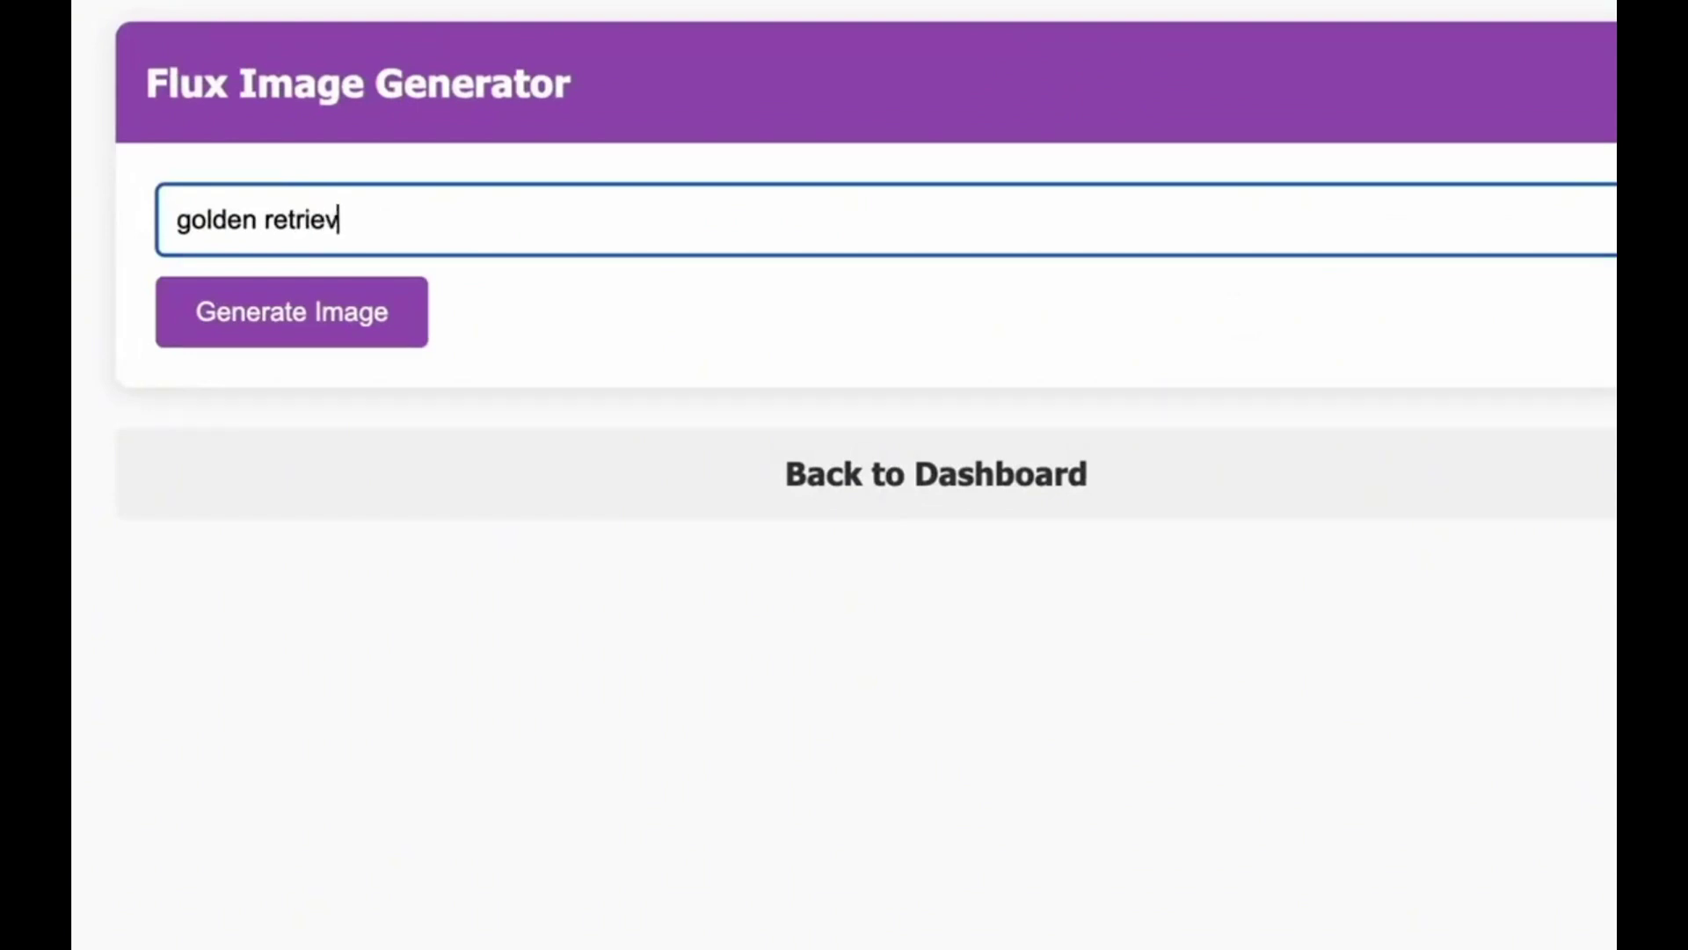
text(golden retriever, pixel art)
click(322, 324)
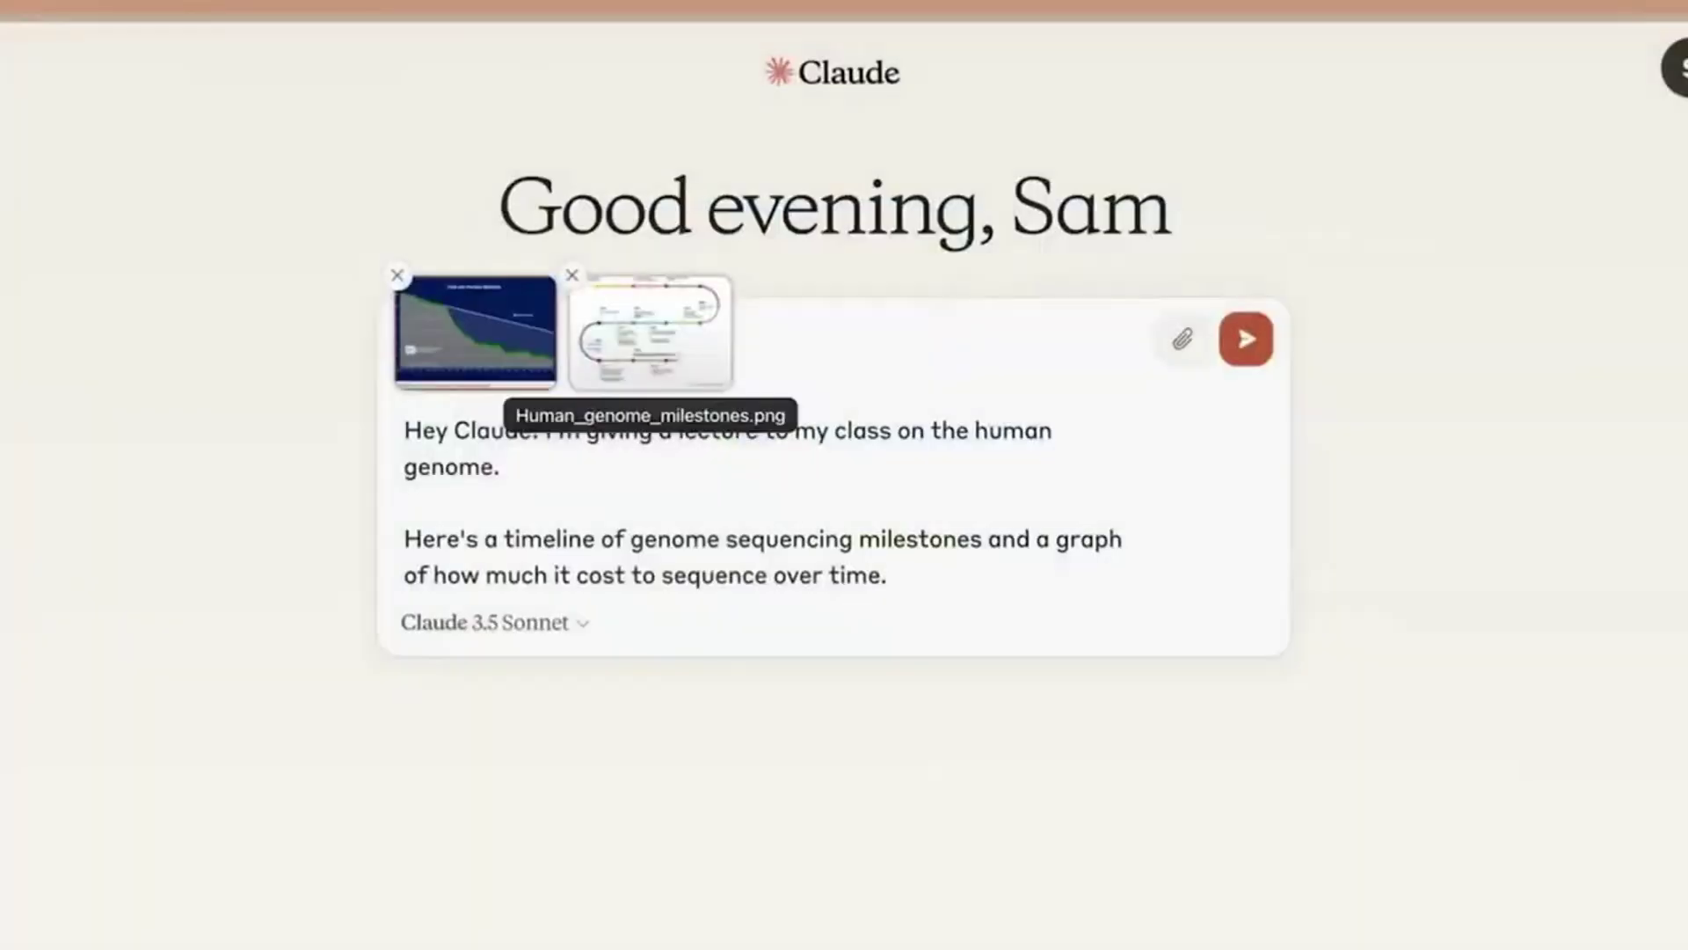
In Claude, preview the attached Human_genome_milestones.png timeline image and close the preview.
click(651, 333)
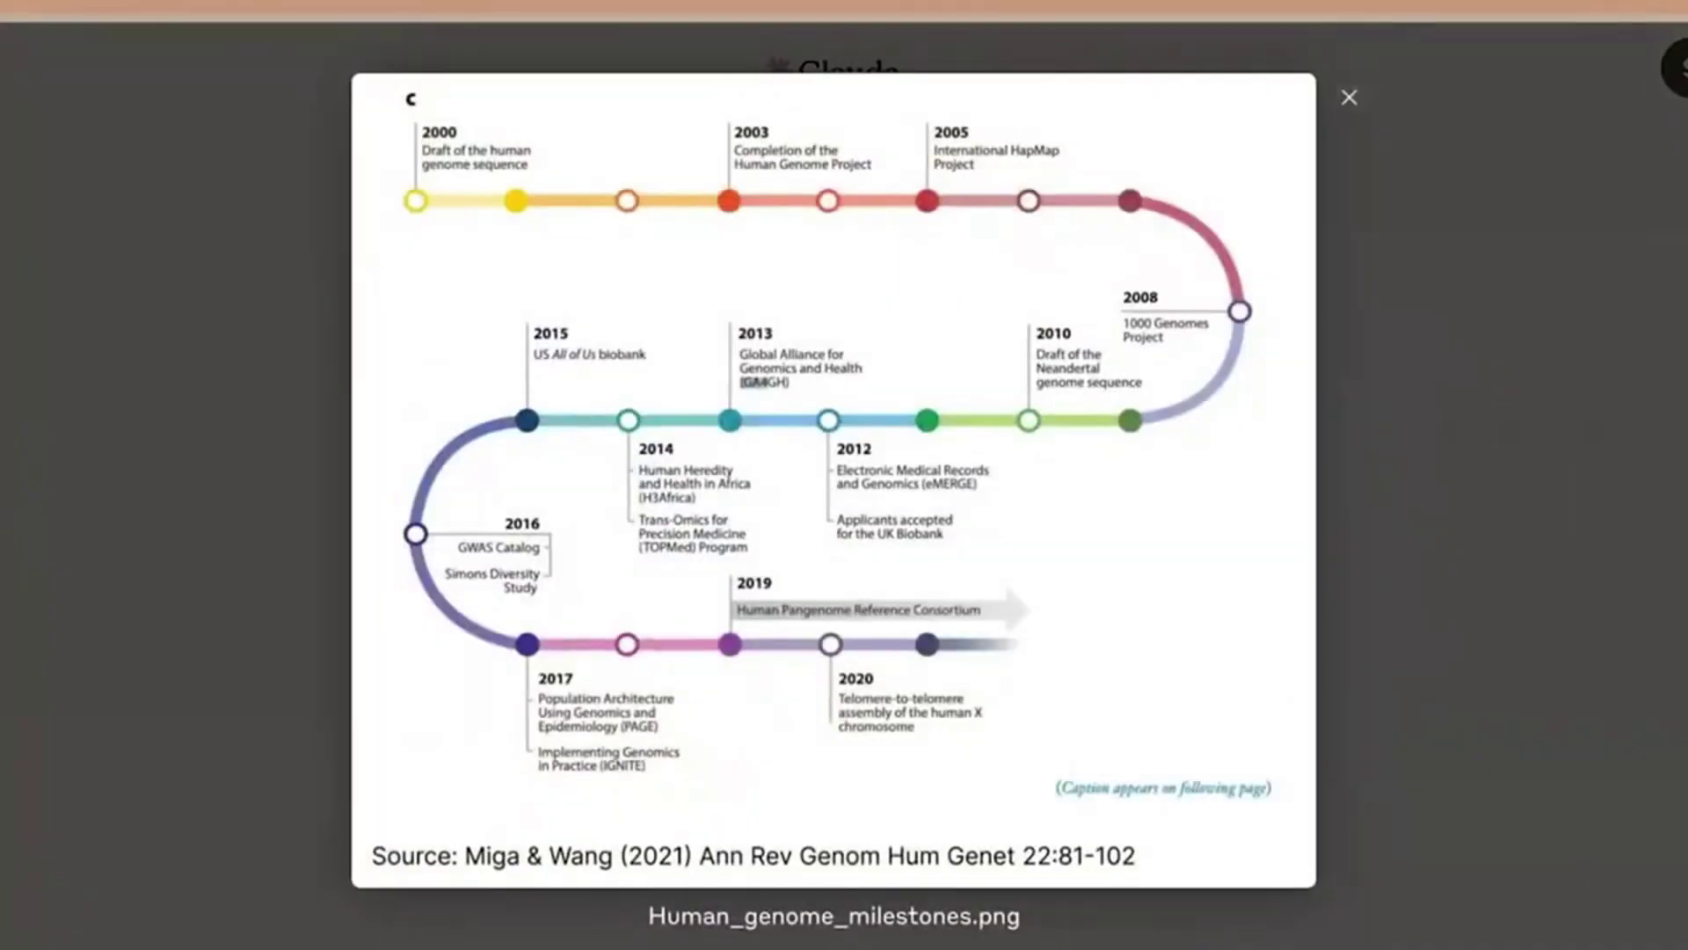
key(Escape)
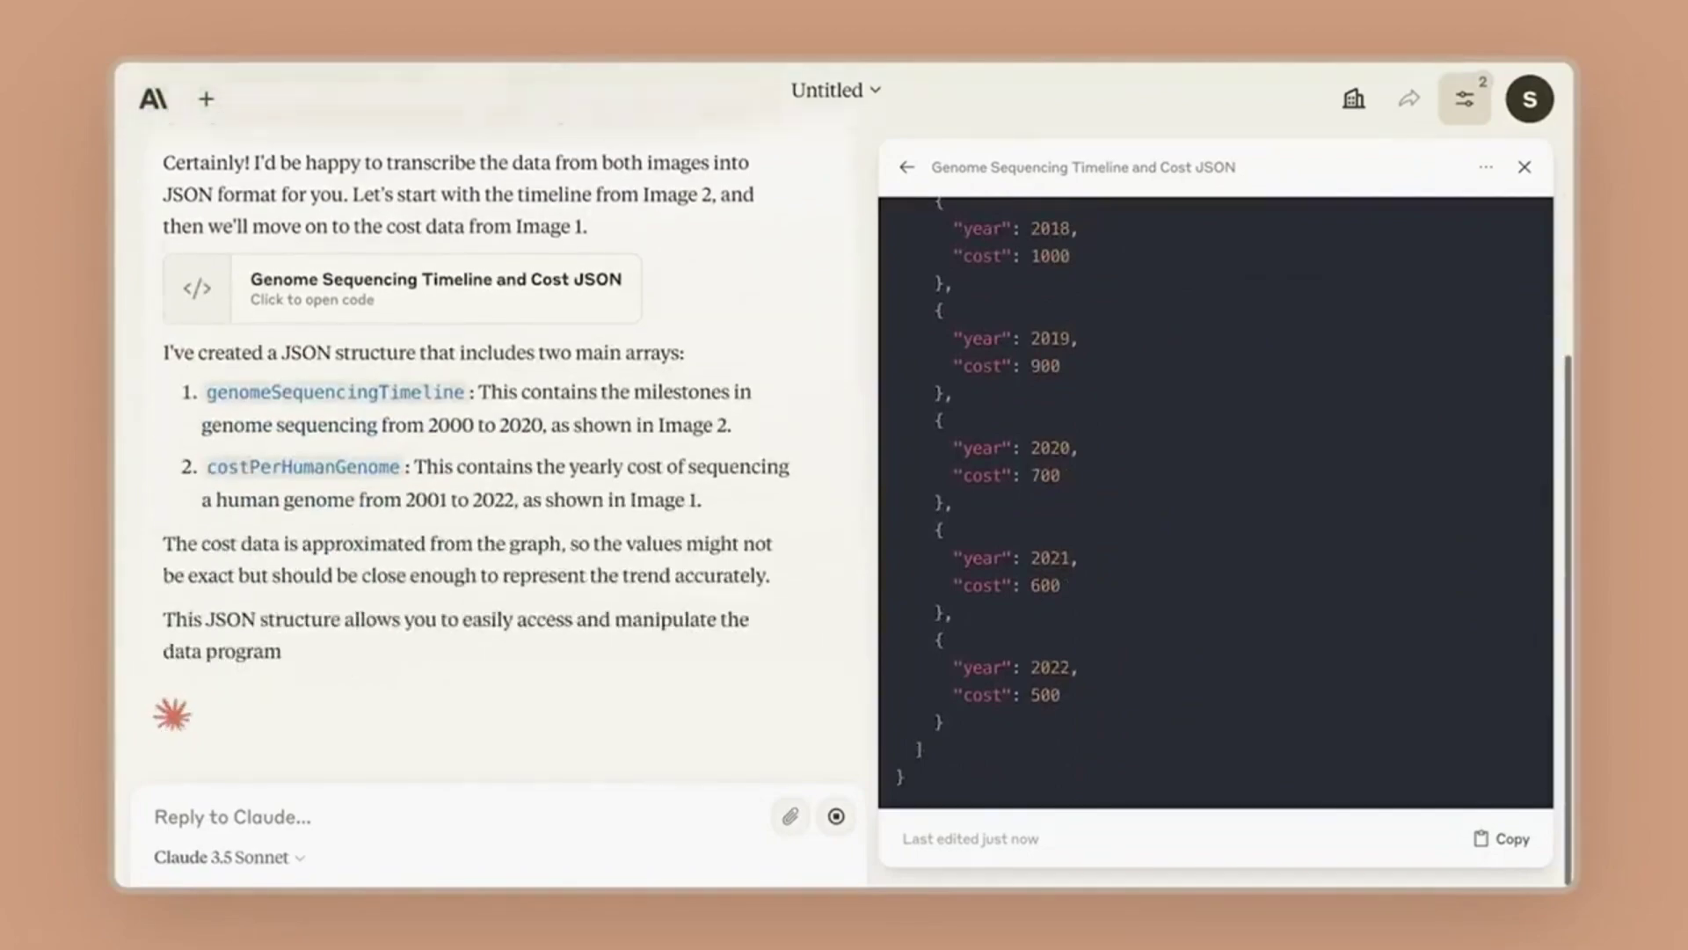
Write a reply asking to combine the charts' data into a single interactive plotly.js chart with milestone details when hovering over each data point.
text(Lovely. I'd lik)
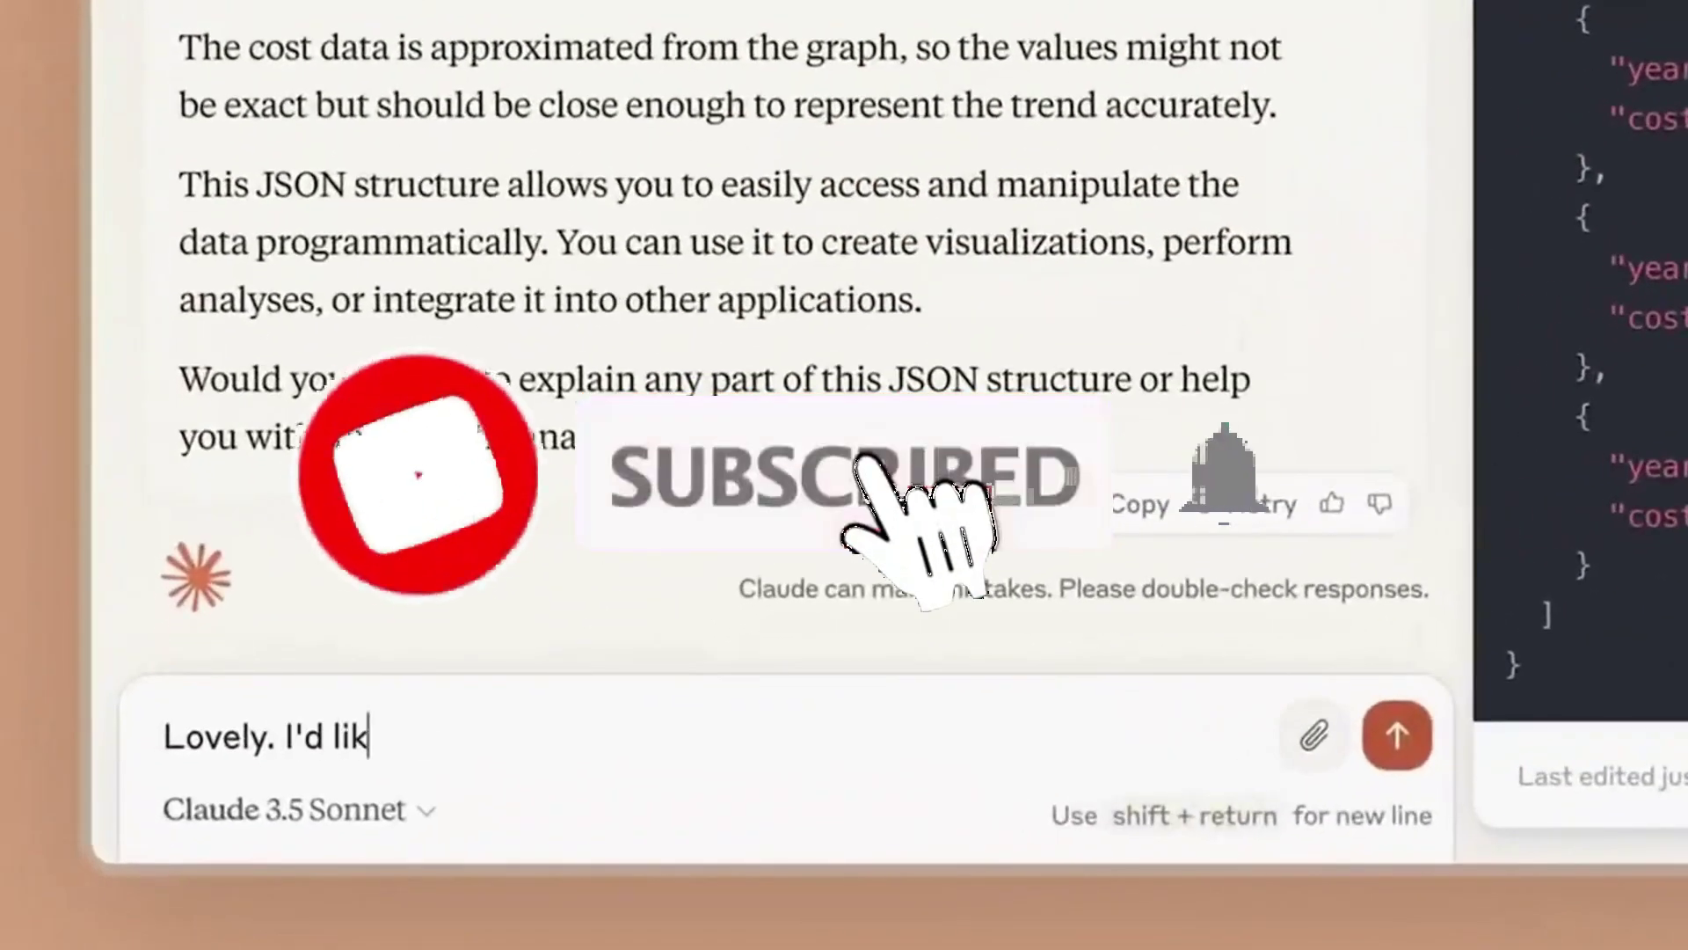
text(e you to combine the data from the charts into a single interactive)
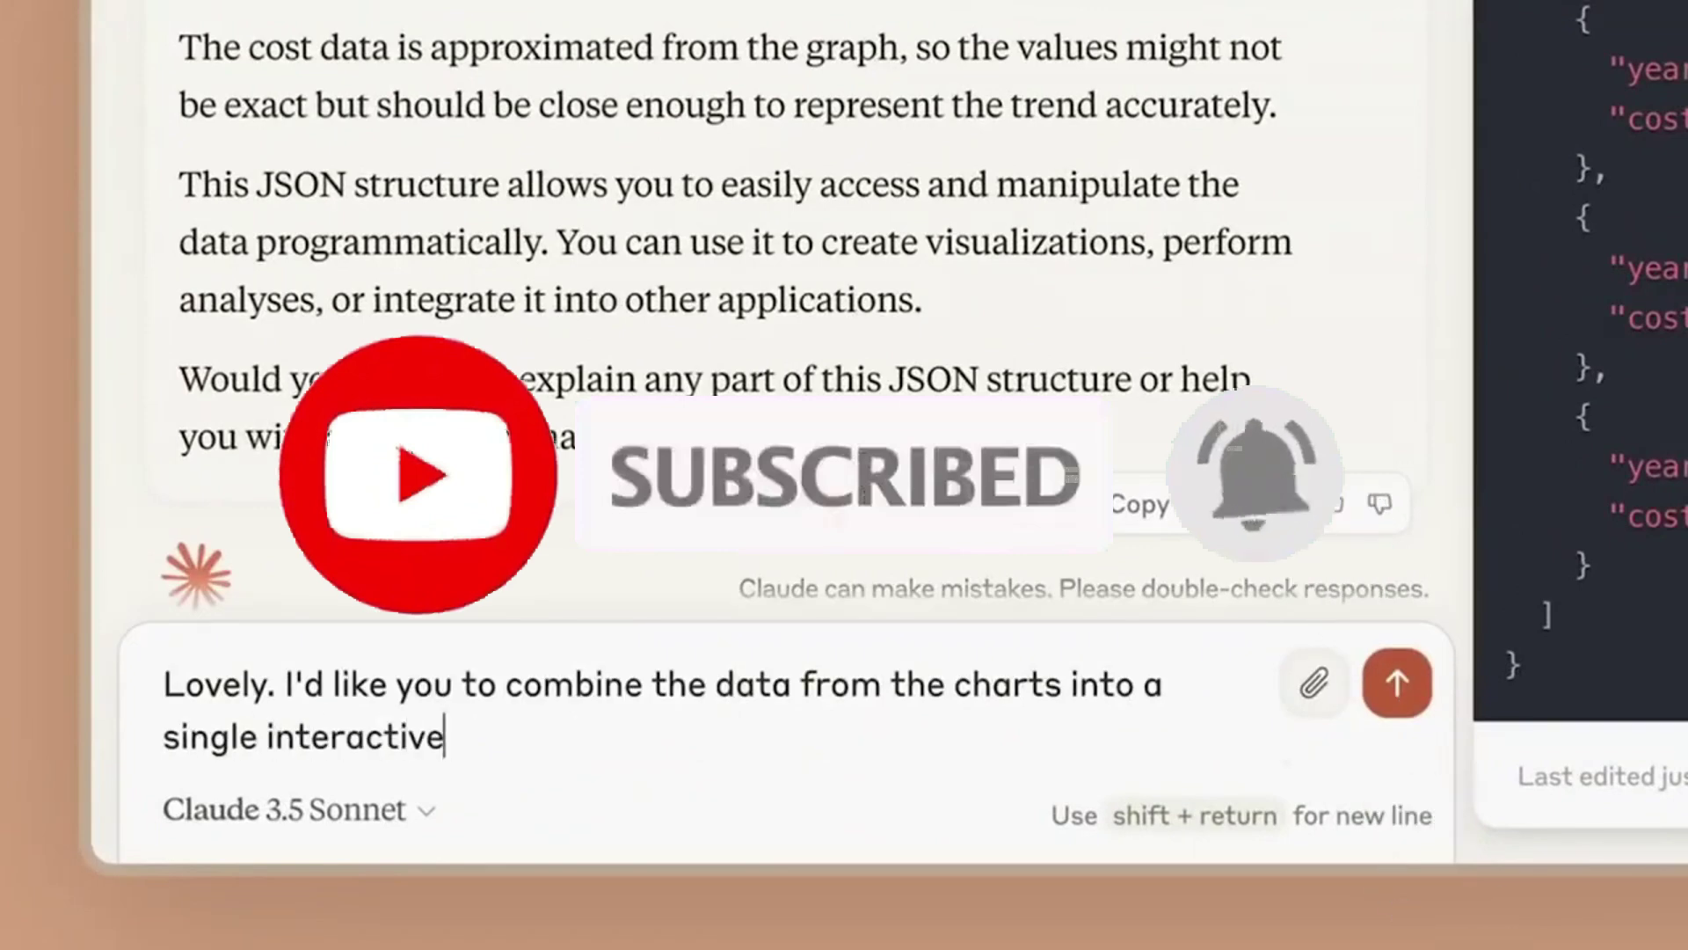
text( plotly.js chart that allows you to hover over each data p)
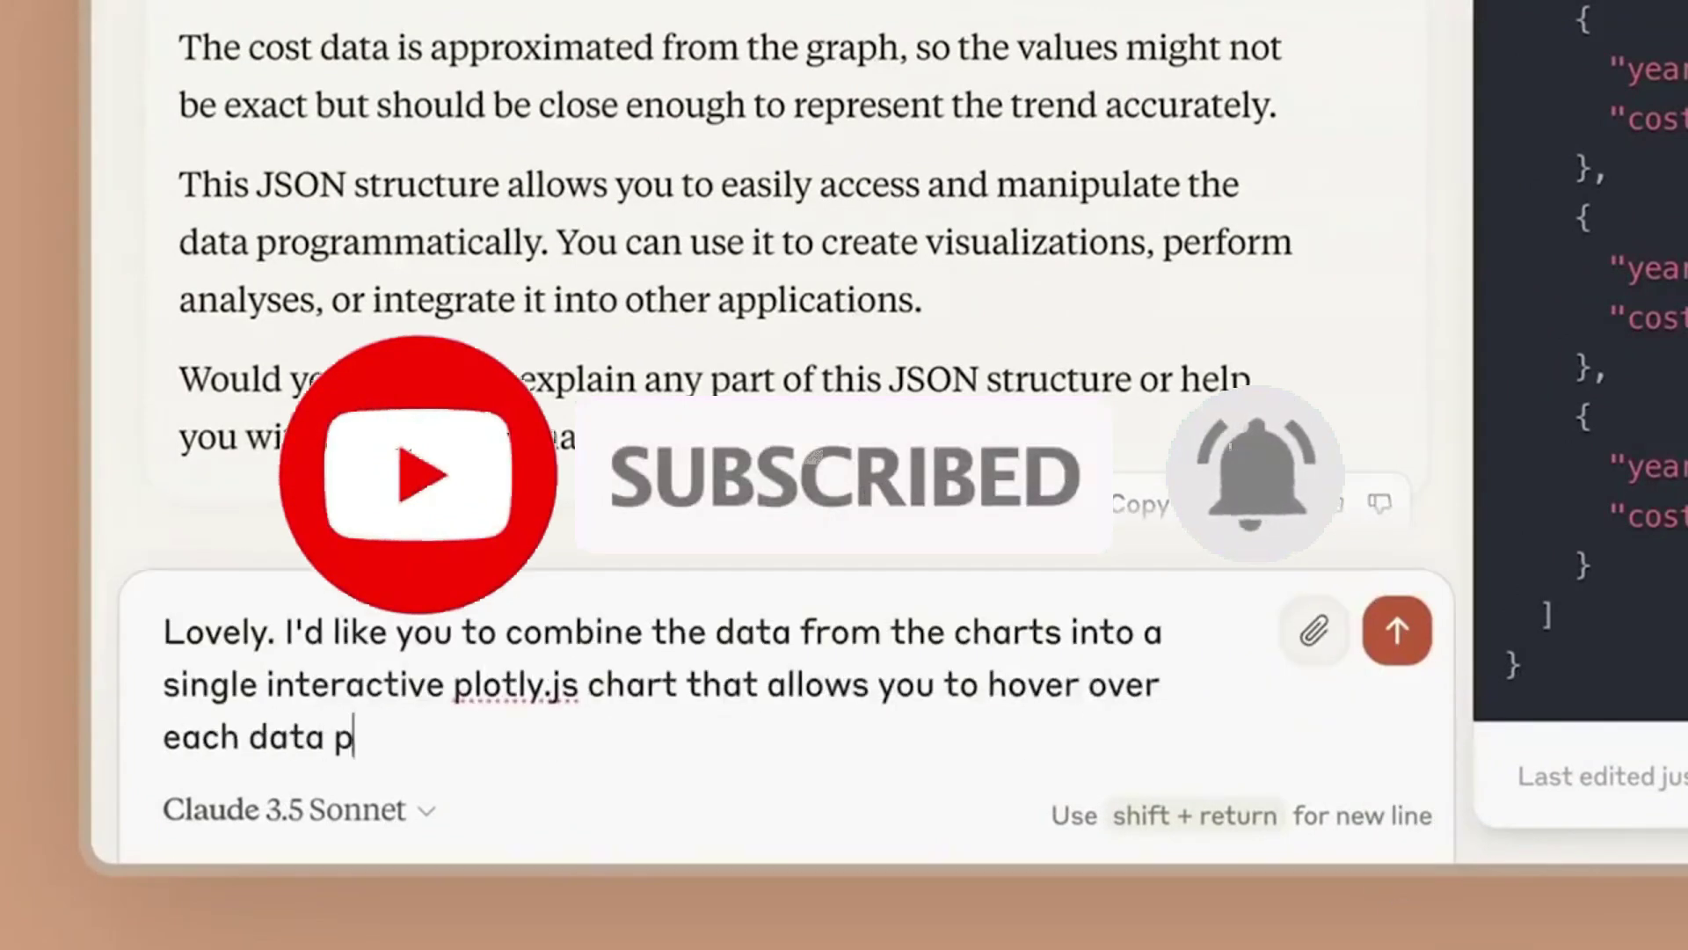
text(oint to read more about the milestones.)
key(shift+Return)
key(shift+Return)
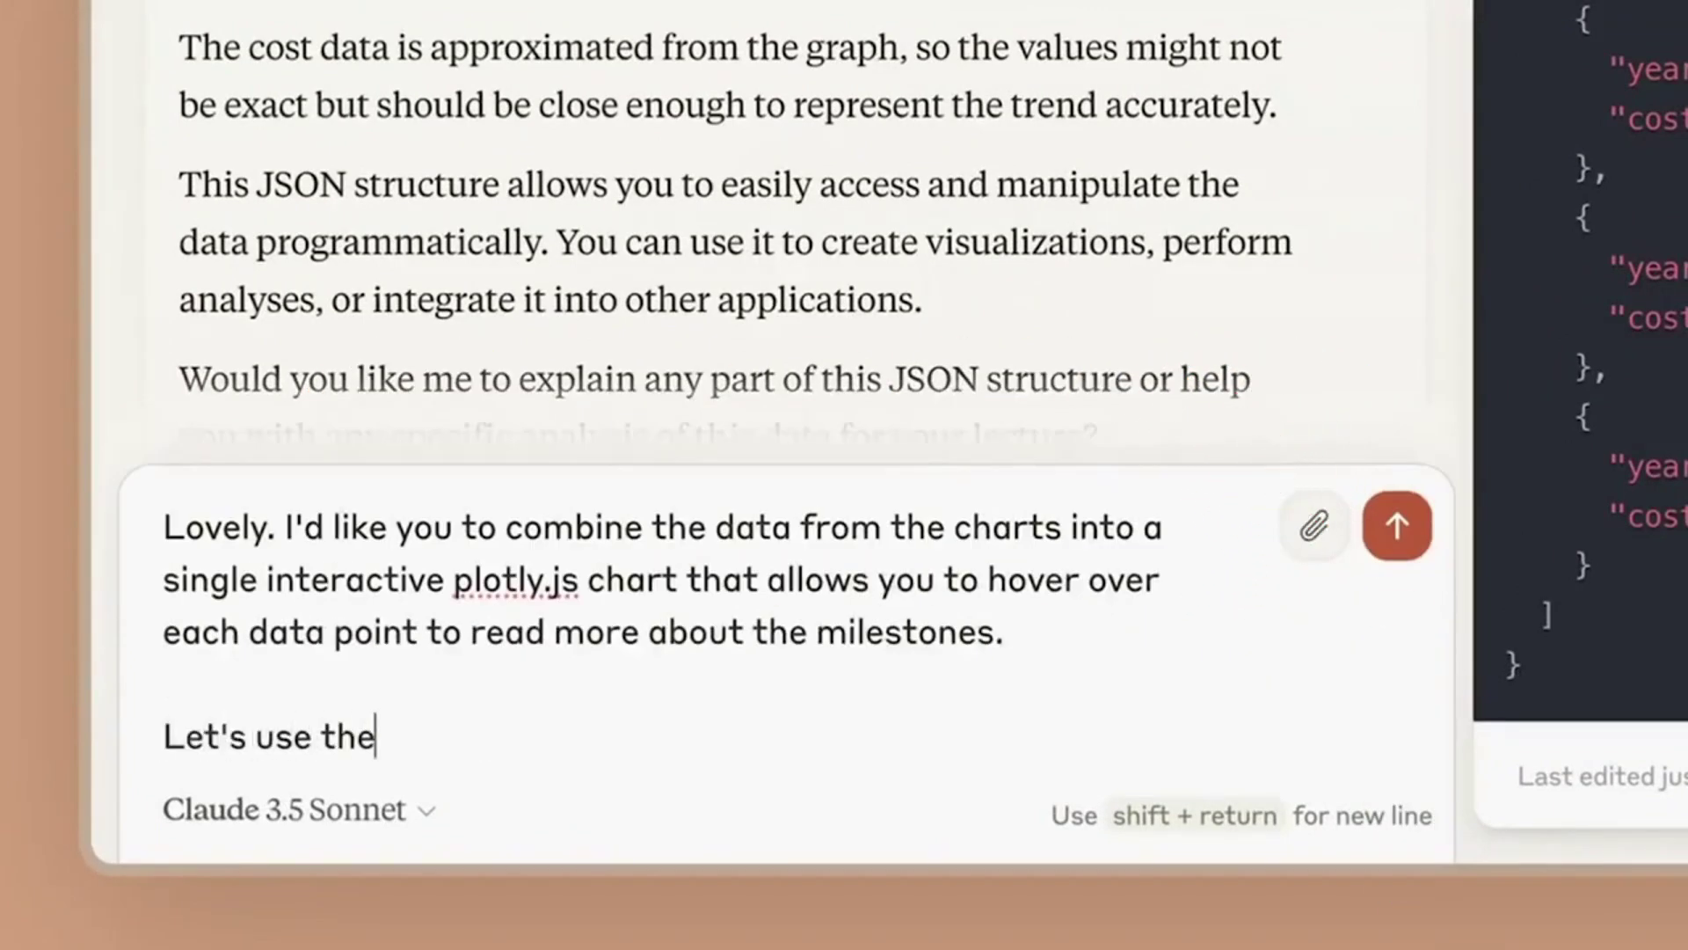
Add the line "Let's use these colors too!" to the message, attach the color palette file and send the request.
text(Let's use these colors too!)
click(1314, 525)
key(Return)
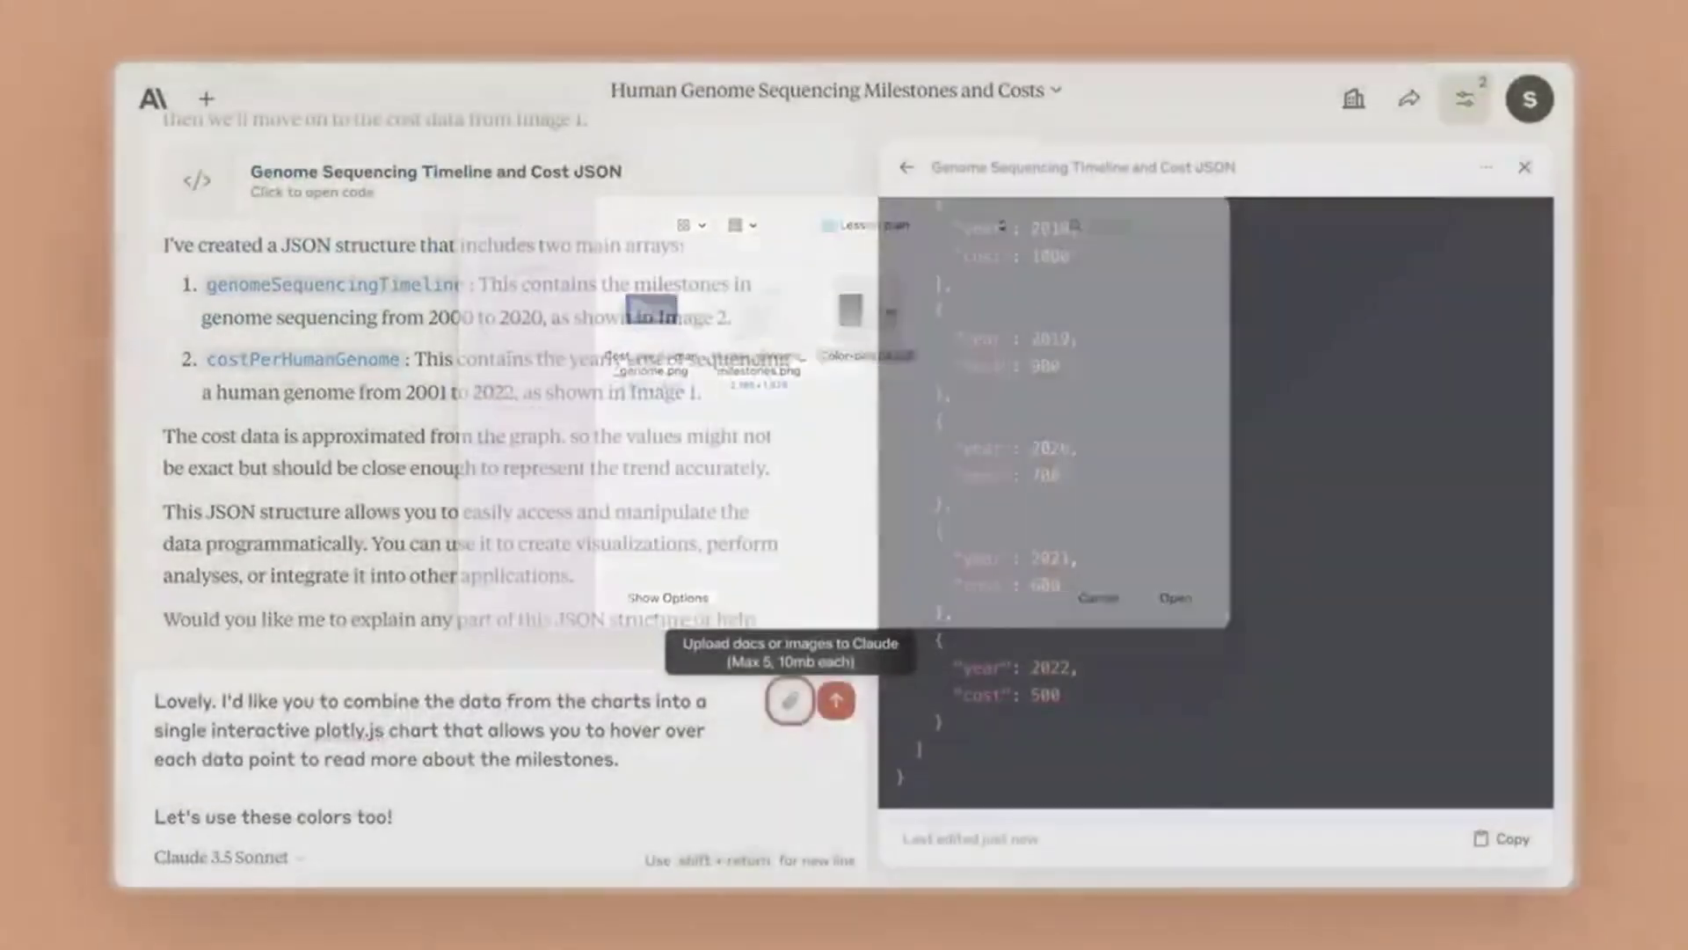
key(Return)
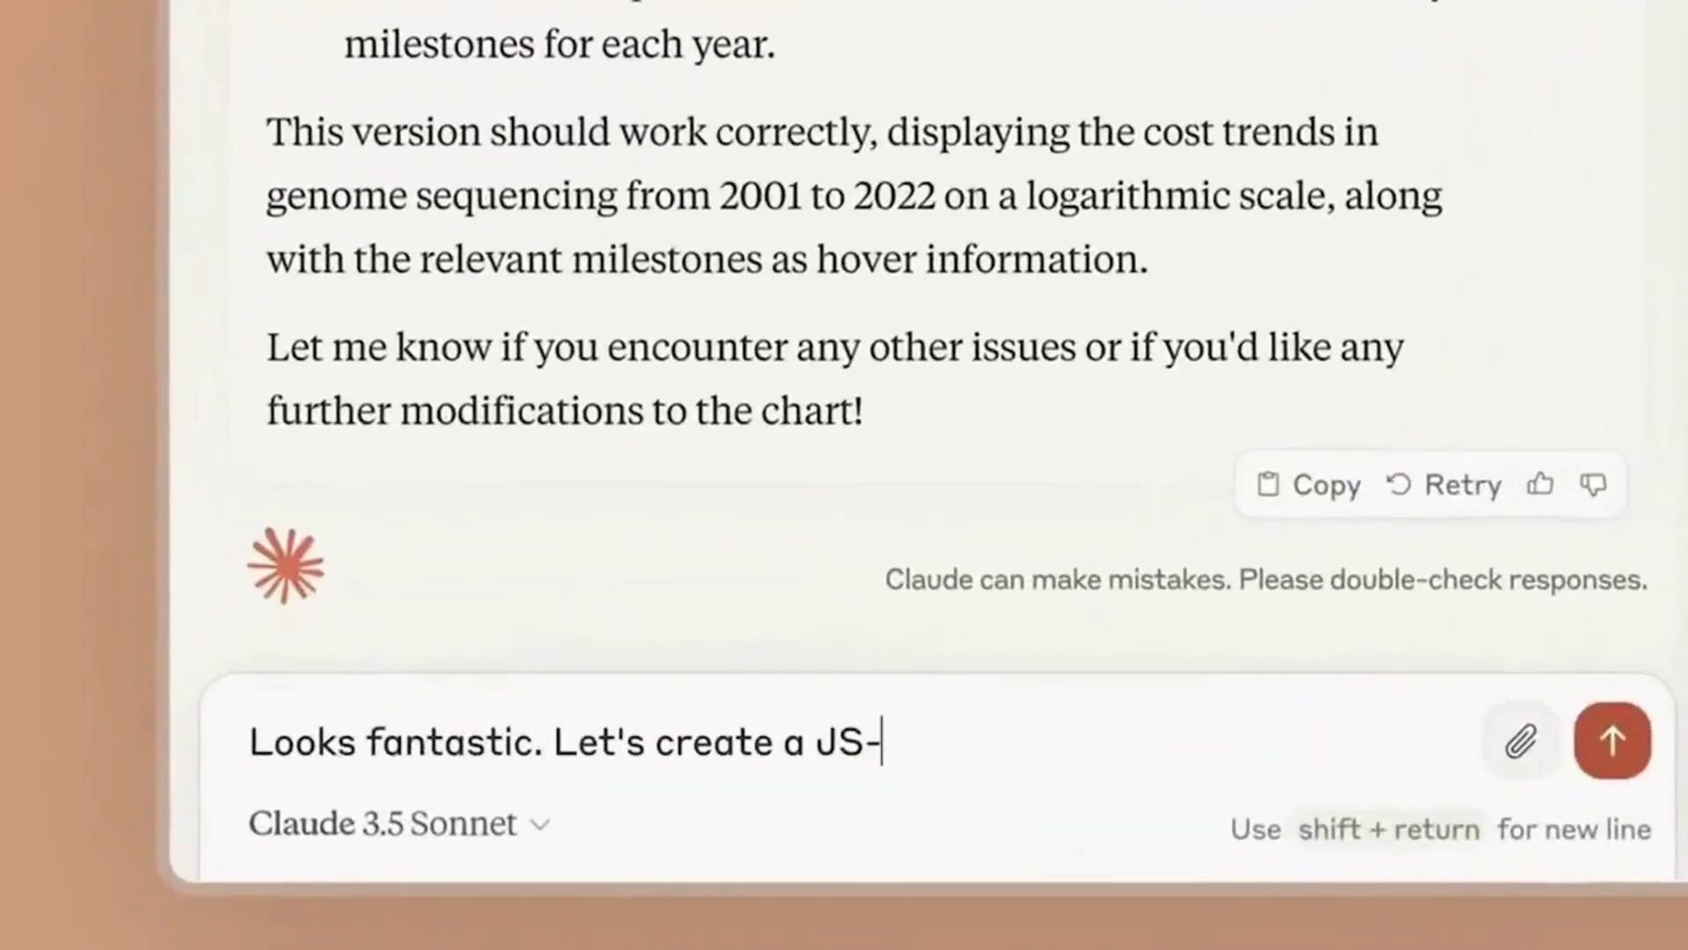
Ask Claude for a JS-based presentation on this topic for today's class, with the chart it just made on one of the slides.
text(this topic. I wan)
text(t to use it in my class today! Pl)
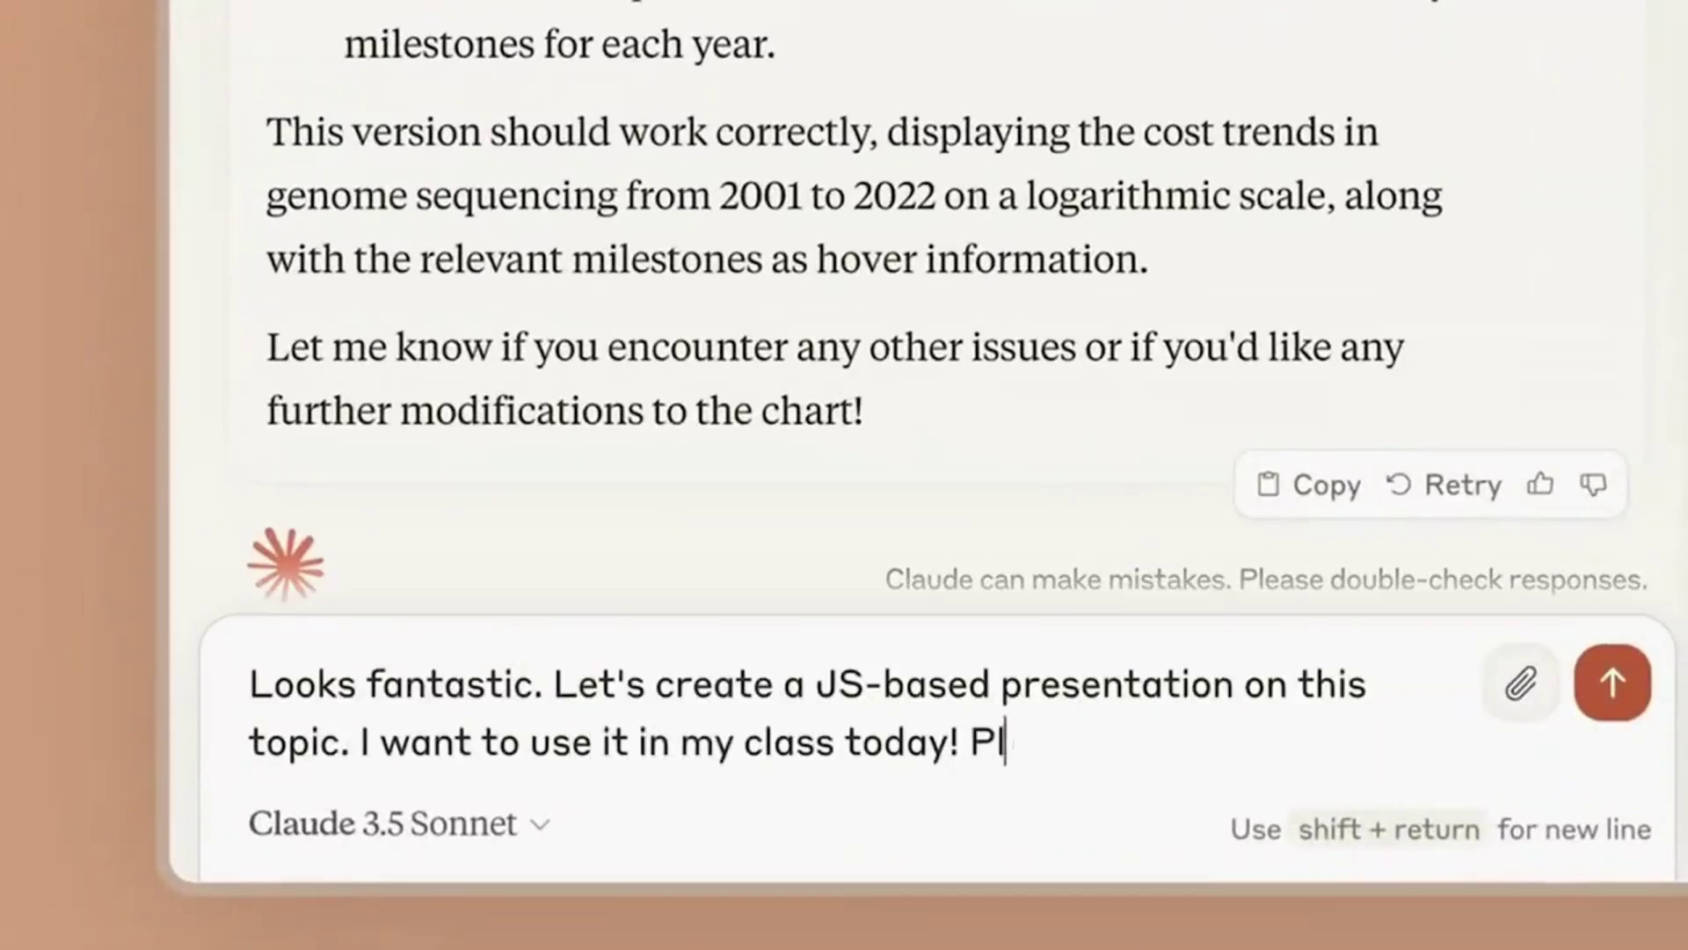
text(ease use the chart you just made on one of the slides.)
key(Return)
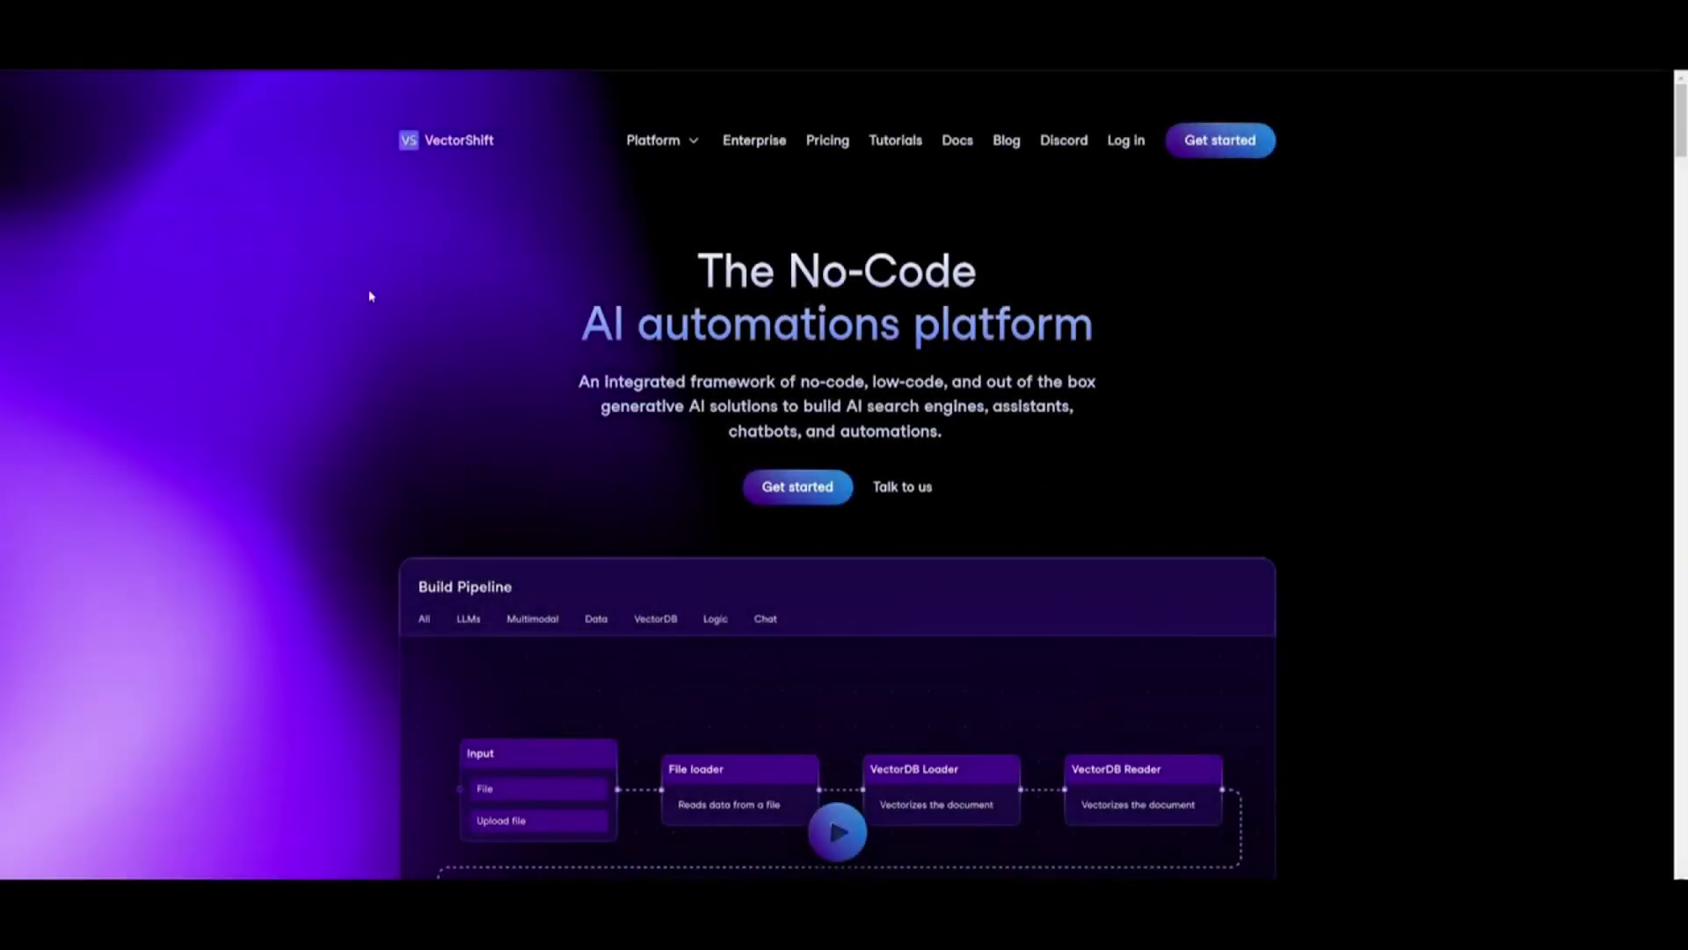
Look over the VectorShift home page down to the supported large language models and get started with the platform.
scroll(381, 290, down, 18)
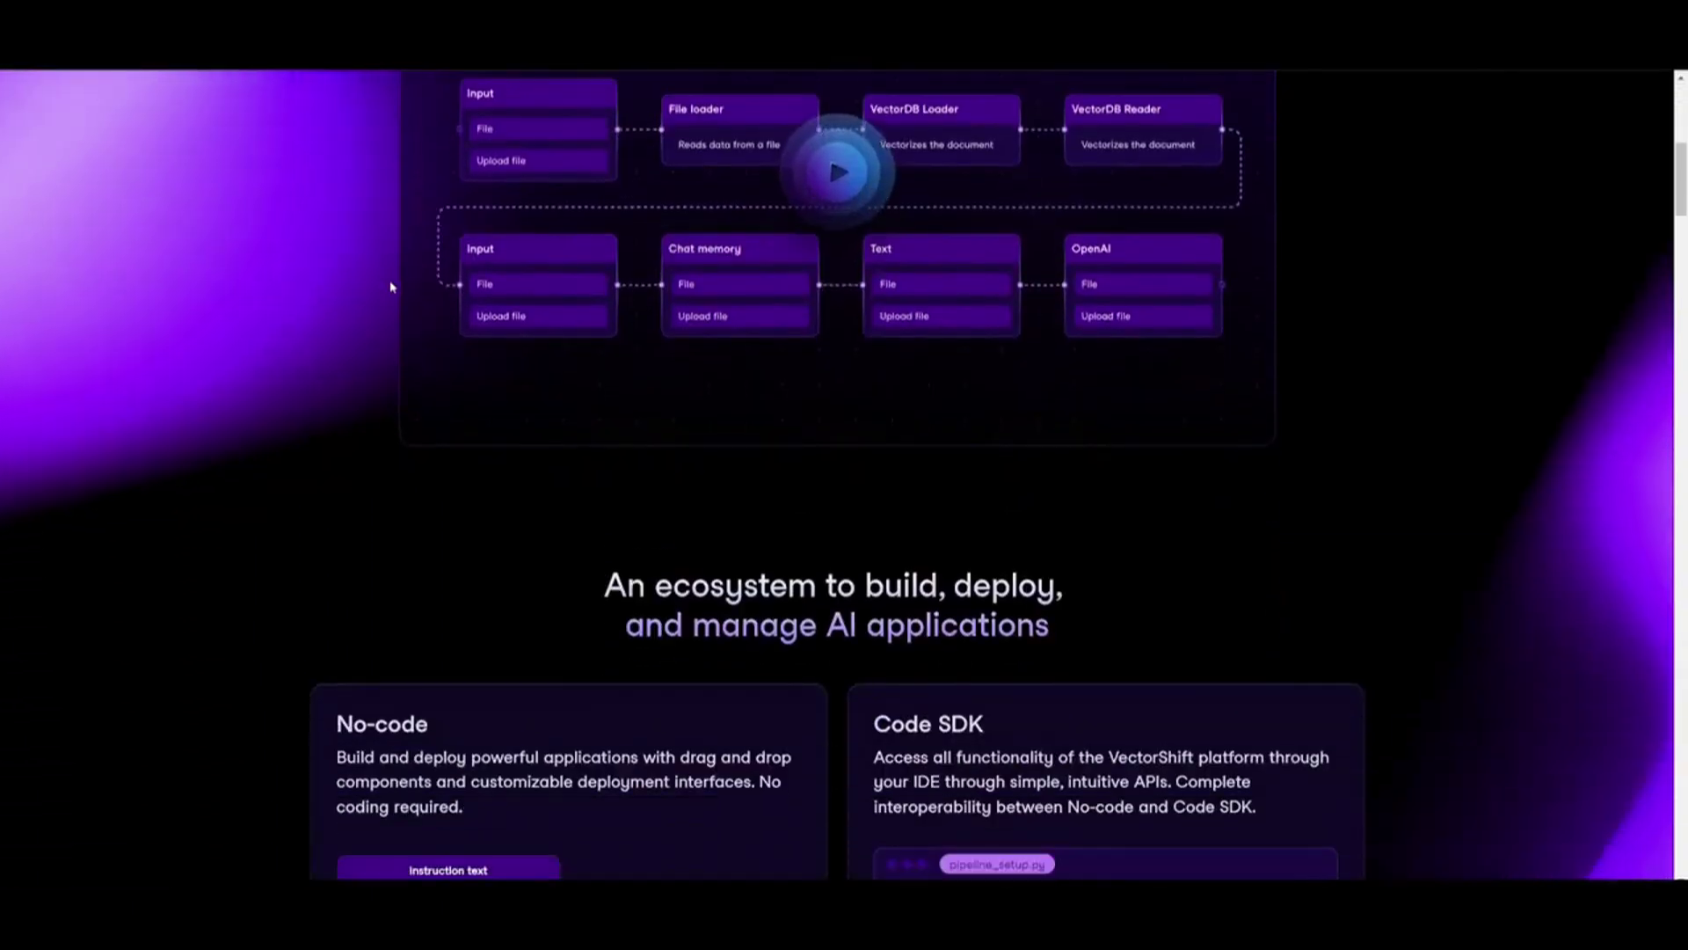
scroll(404, 264, down, 15)
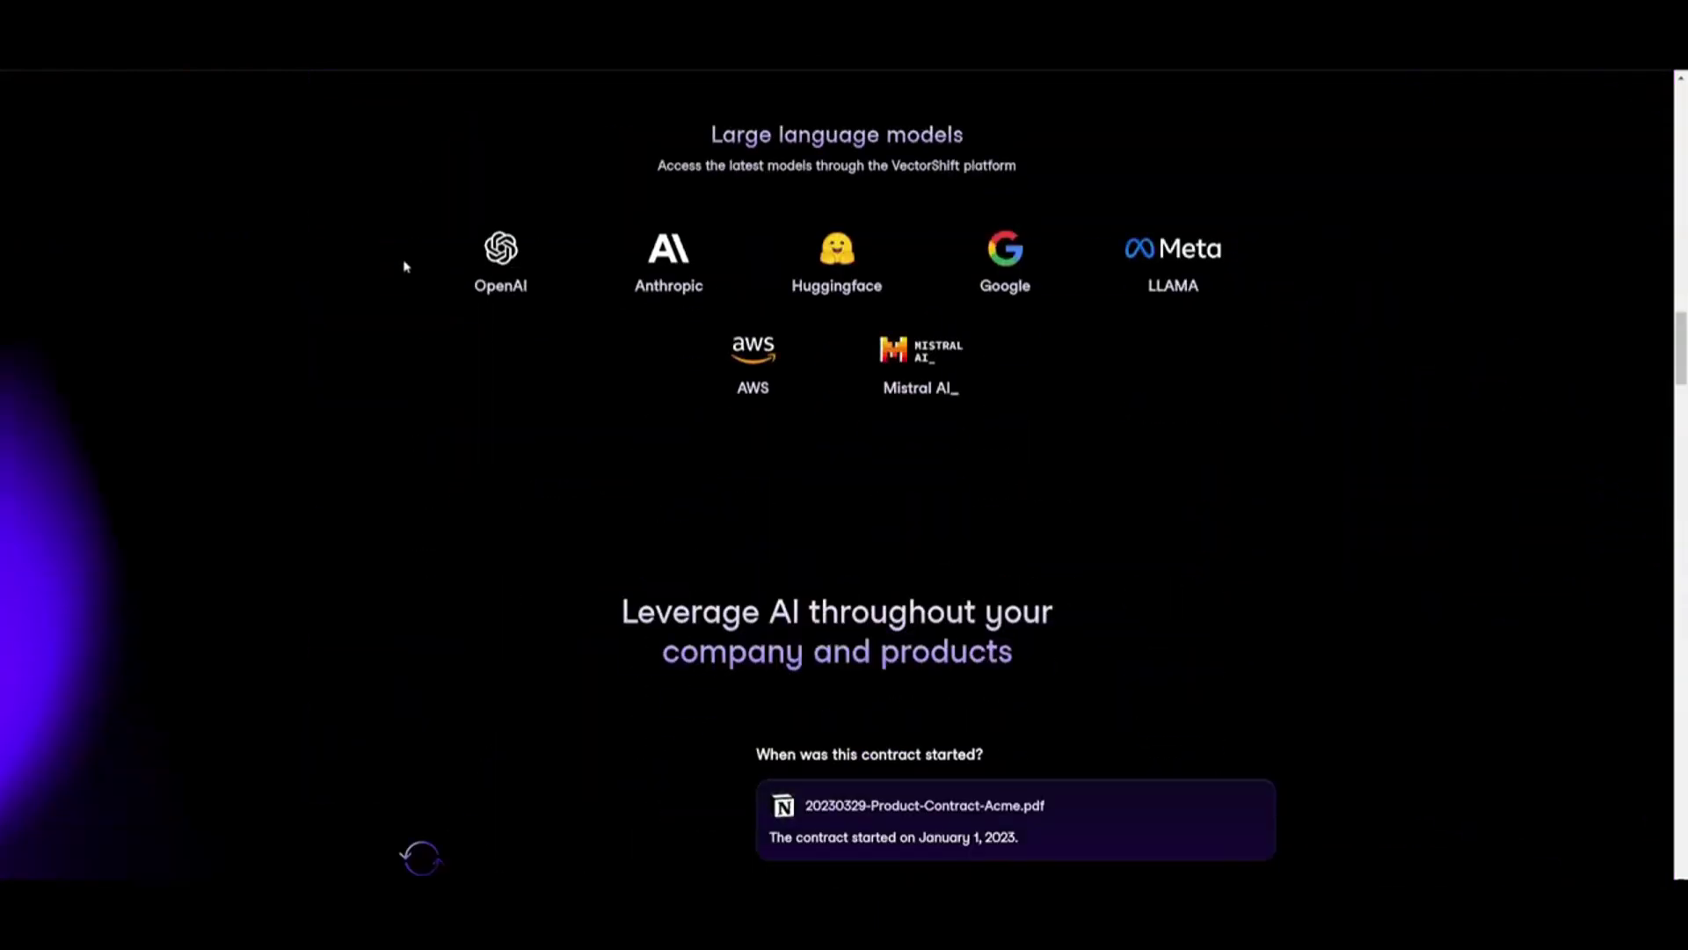
scroll(396, 290, up, 11)
scroll(404, 314, up, 20)
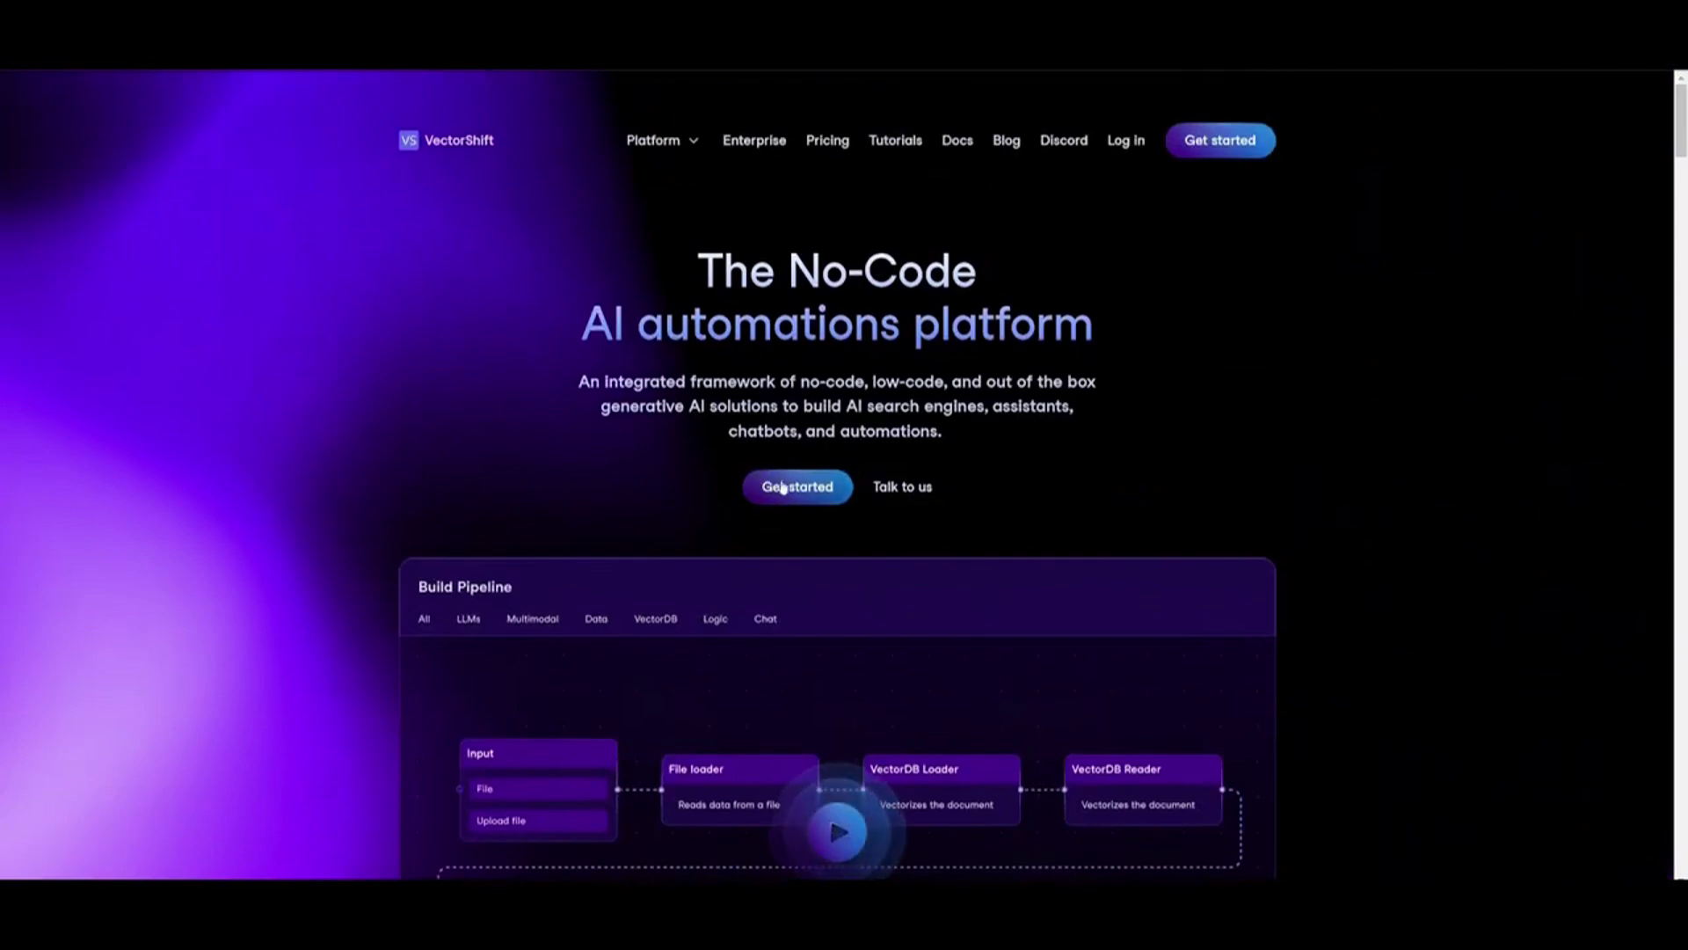
click(785, 488)
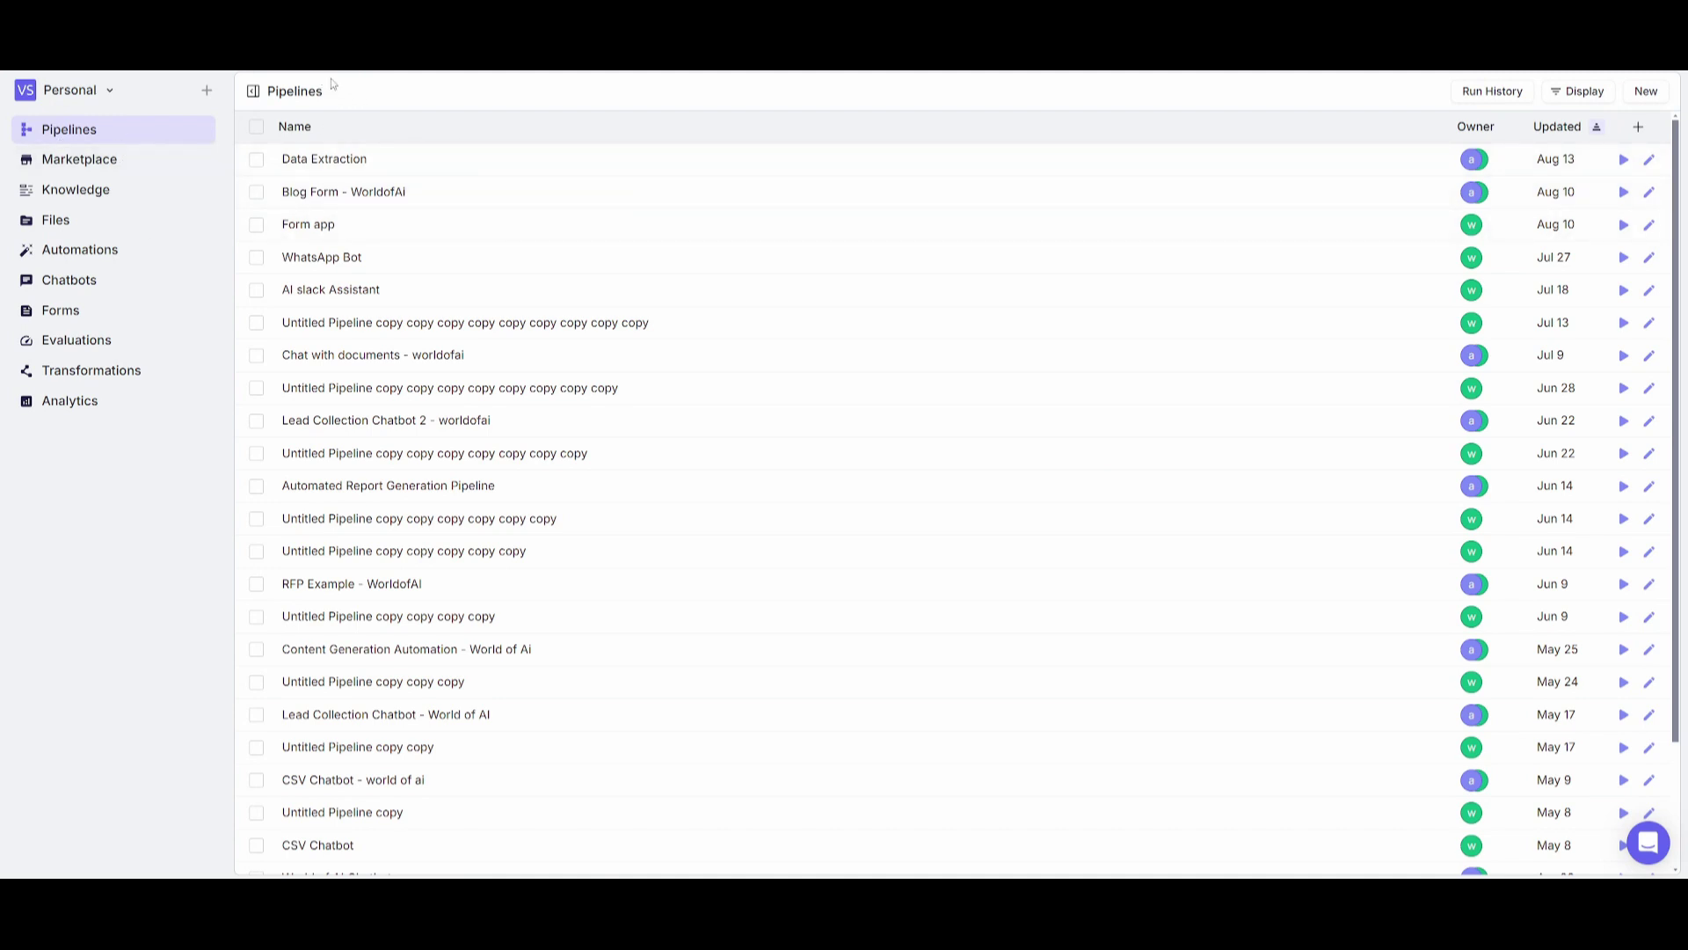
Look through the list of existing pipelines and browse the pipeline templates offered in the marketplace.
scroll(373, 378, down, 3)
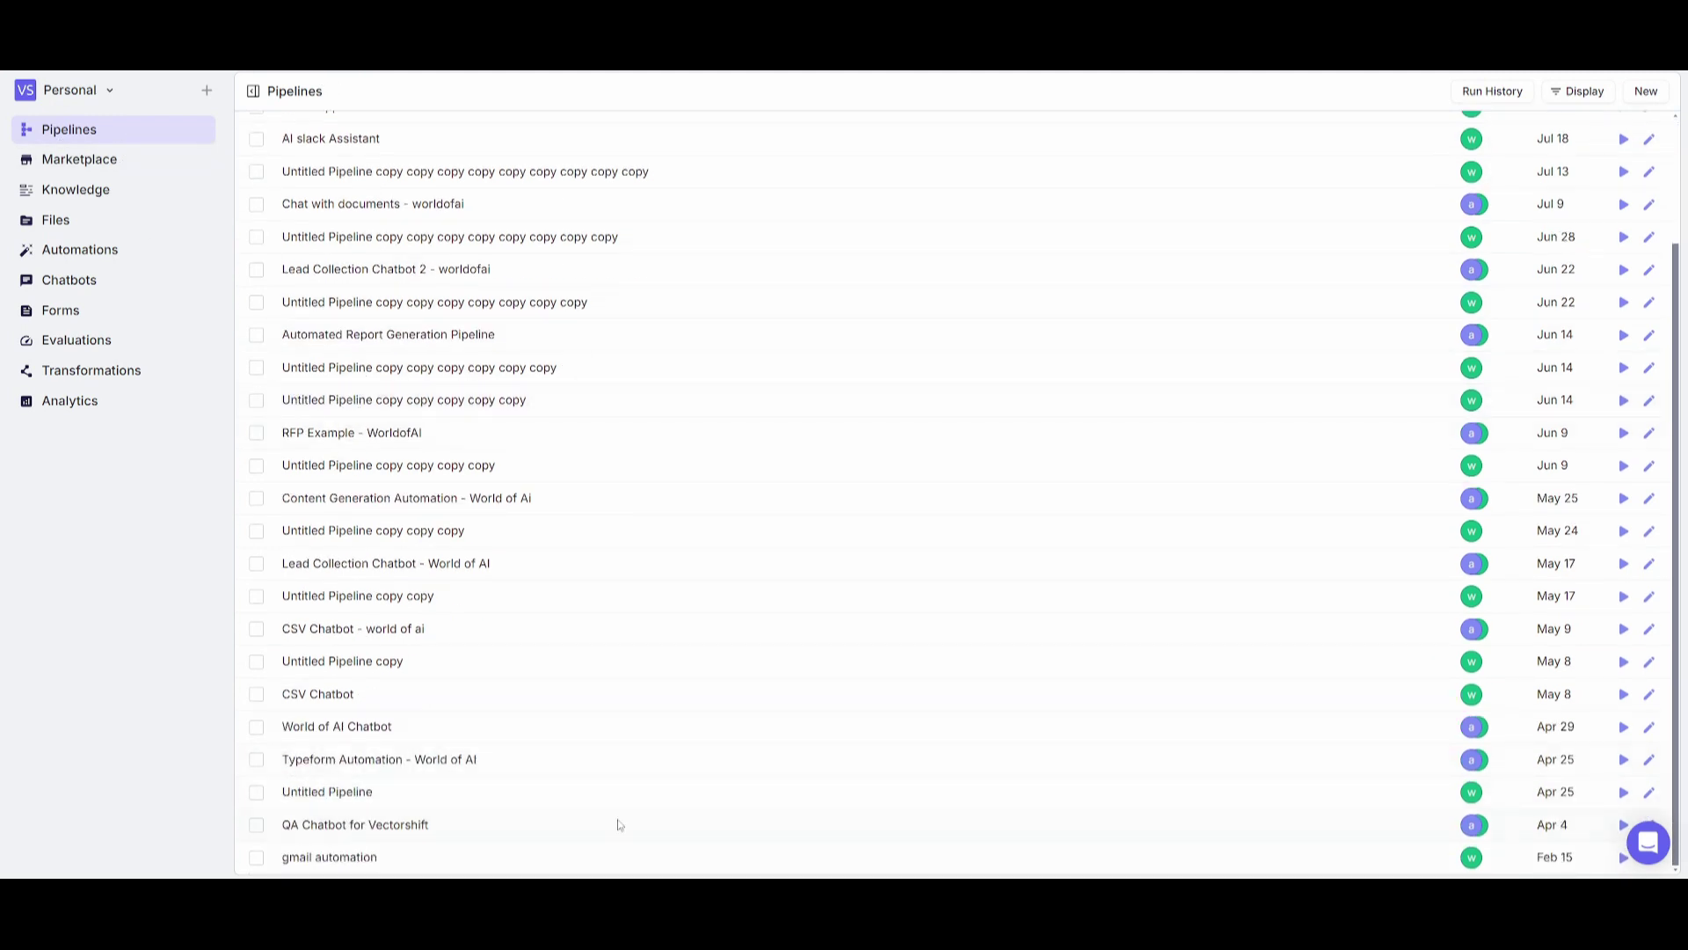
scroll(723, 626, up, 3)
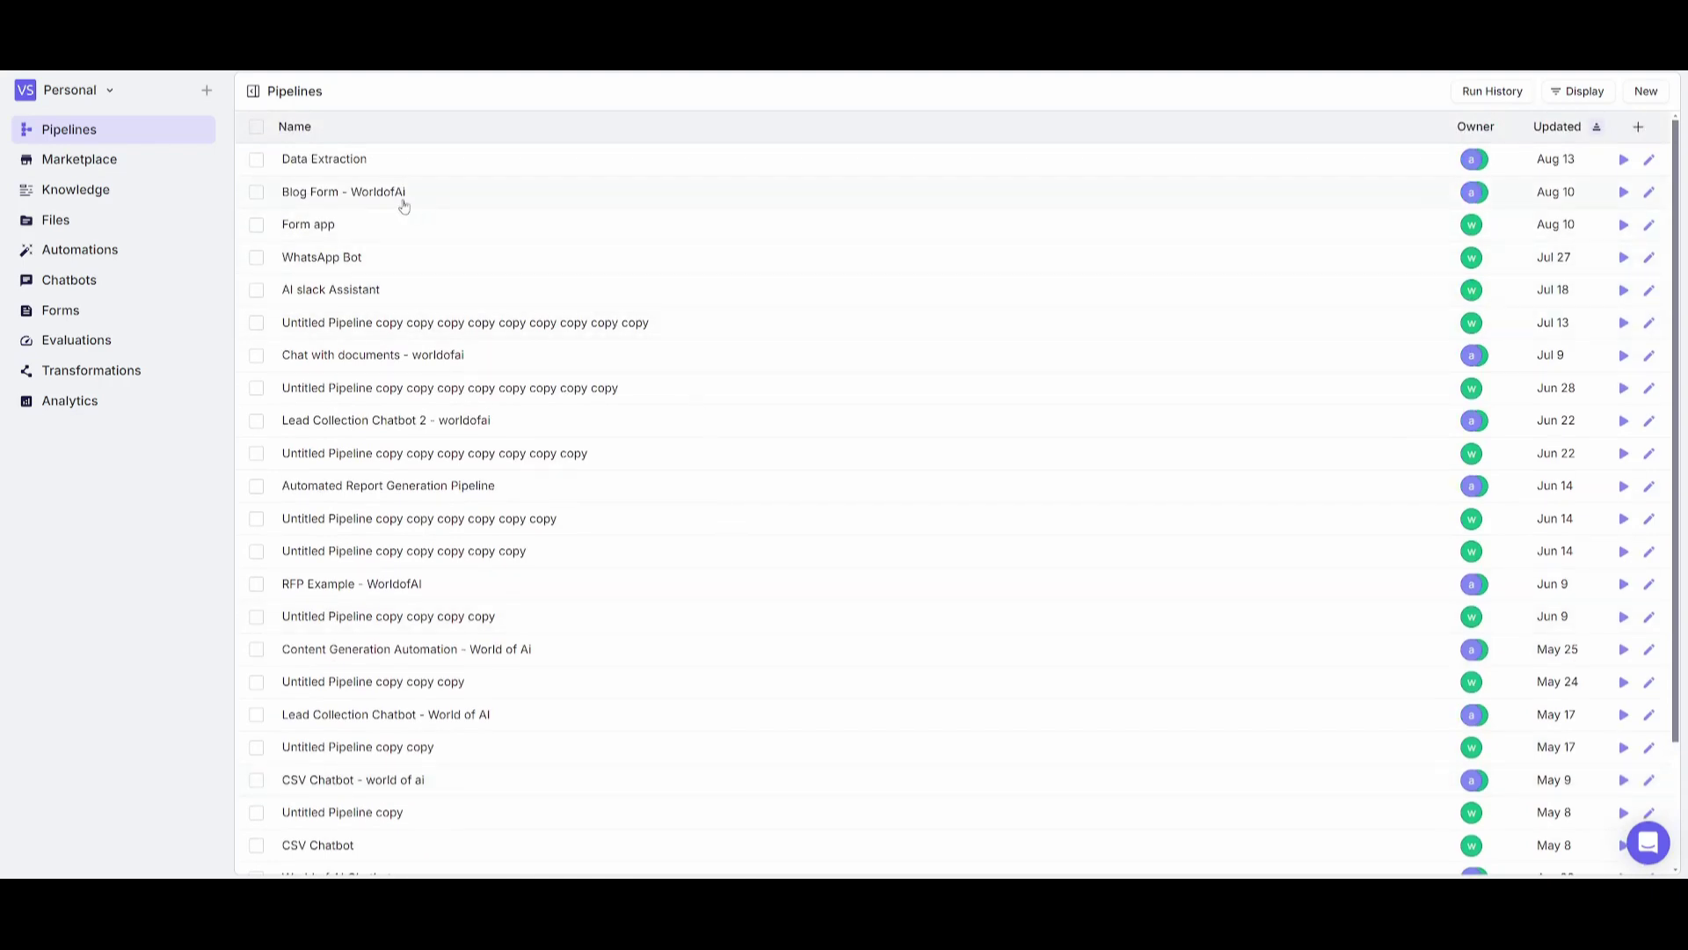
click(80, 160)
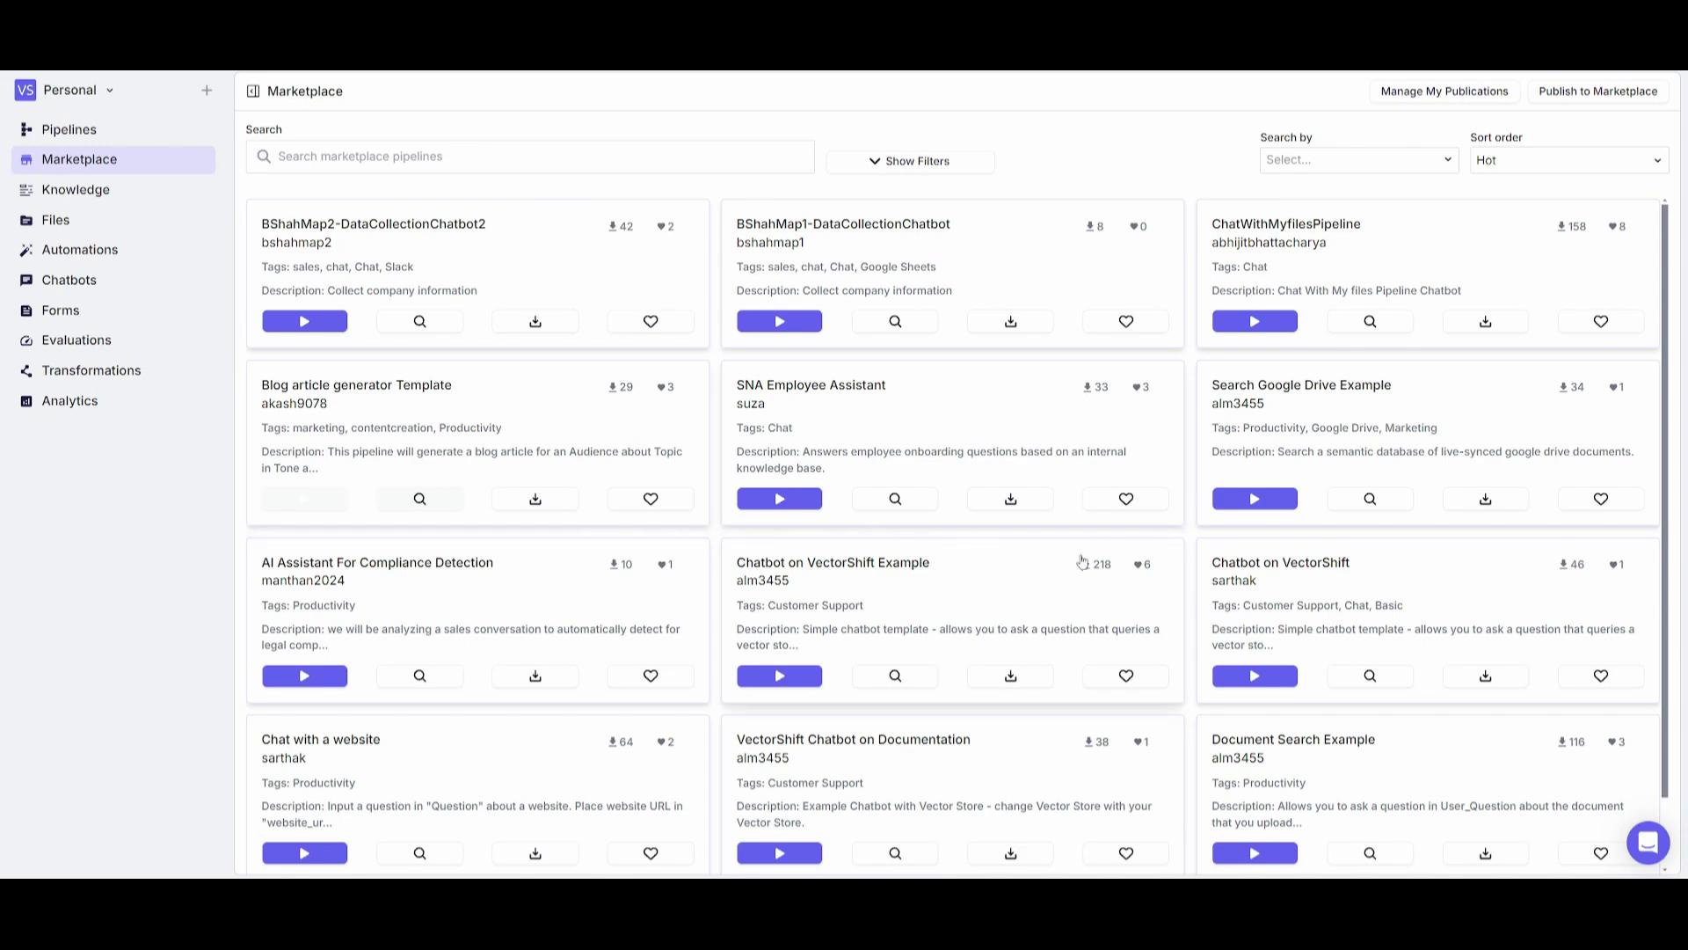
scroll(648, 439, down, 5)
scroll(810, 441, down, 8)
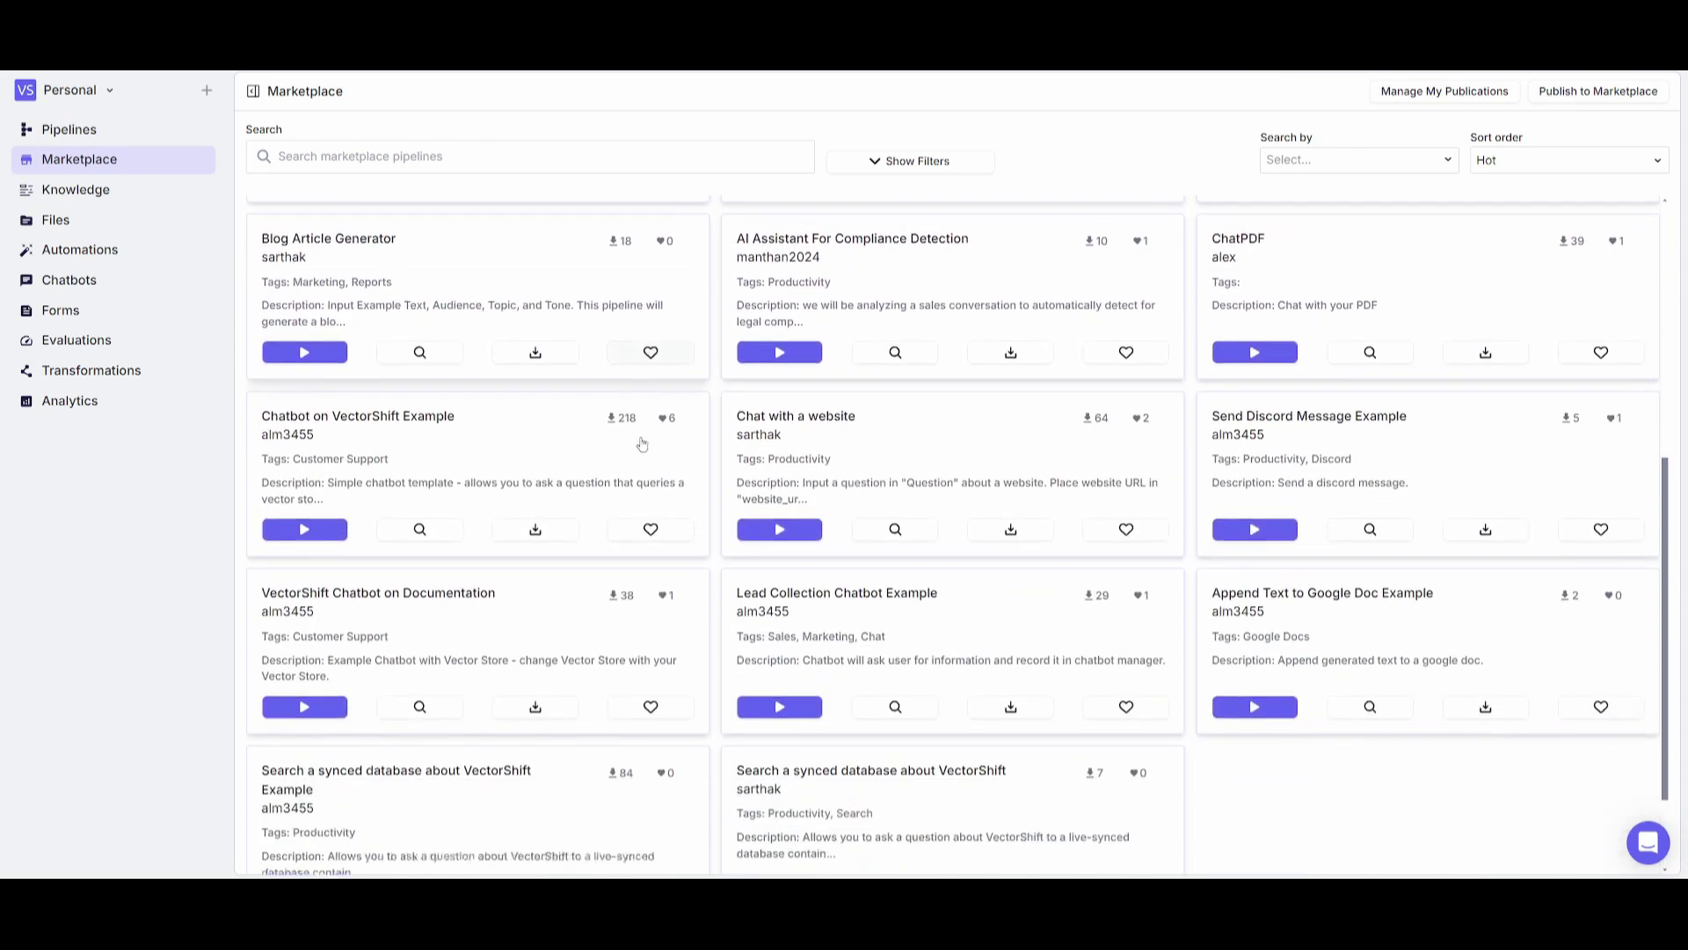
scroll(526, 399, down, 5)
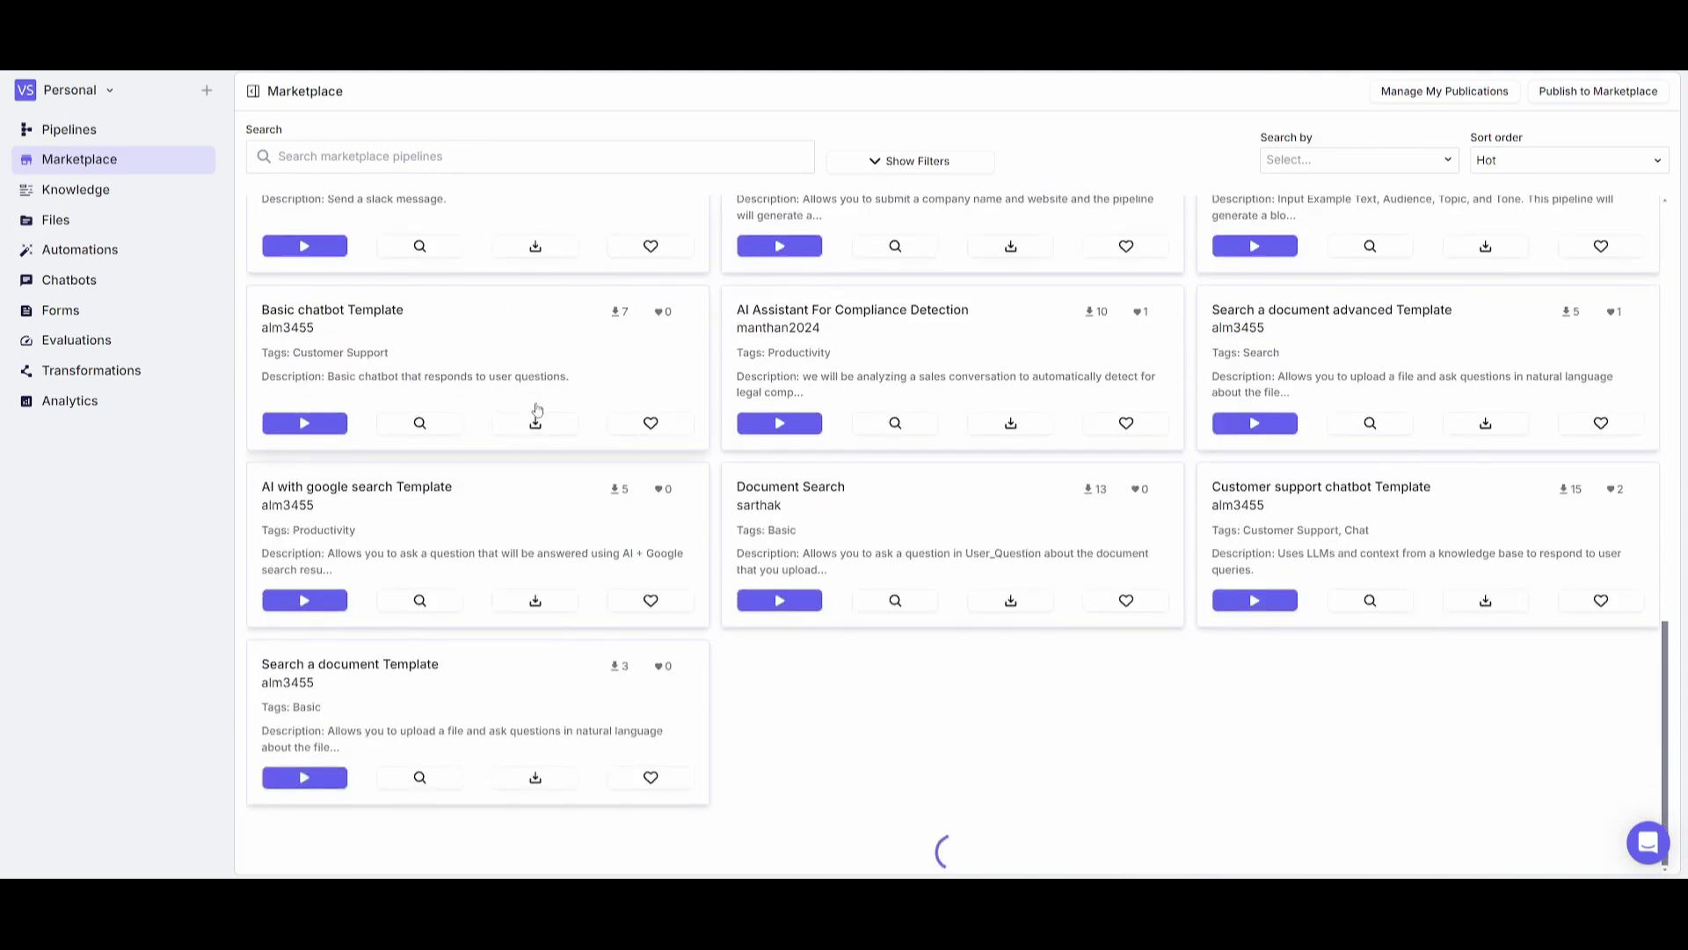
scroll(939, 615, down, 10)
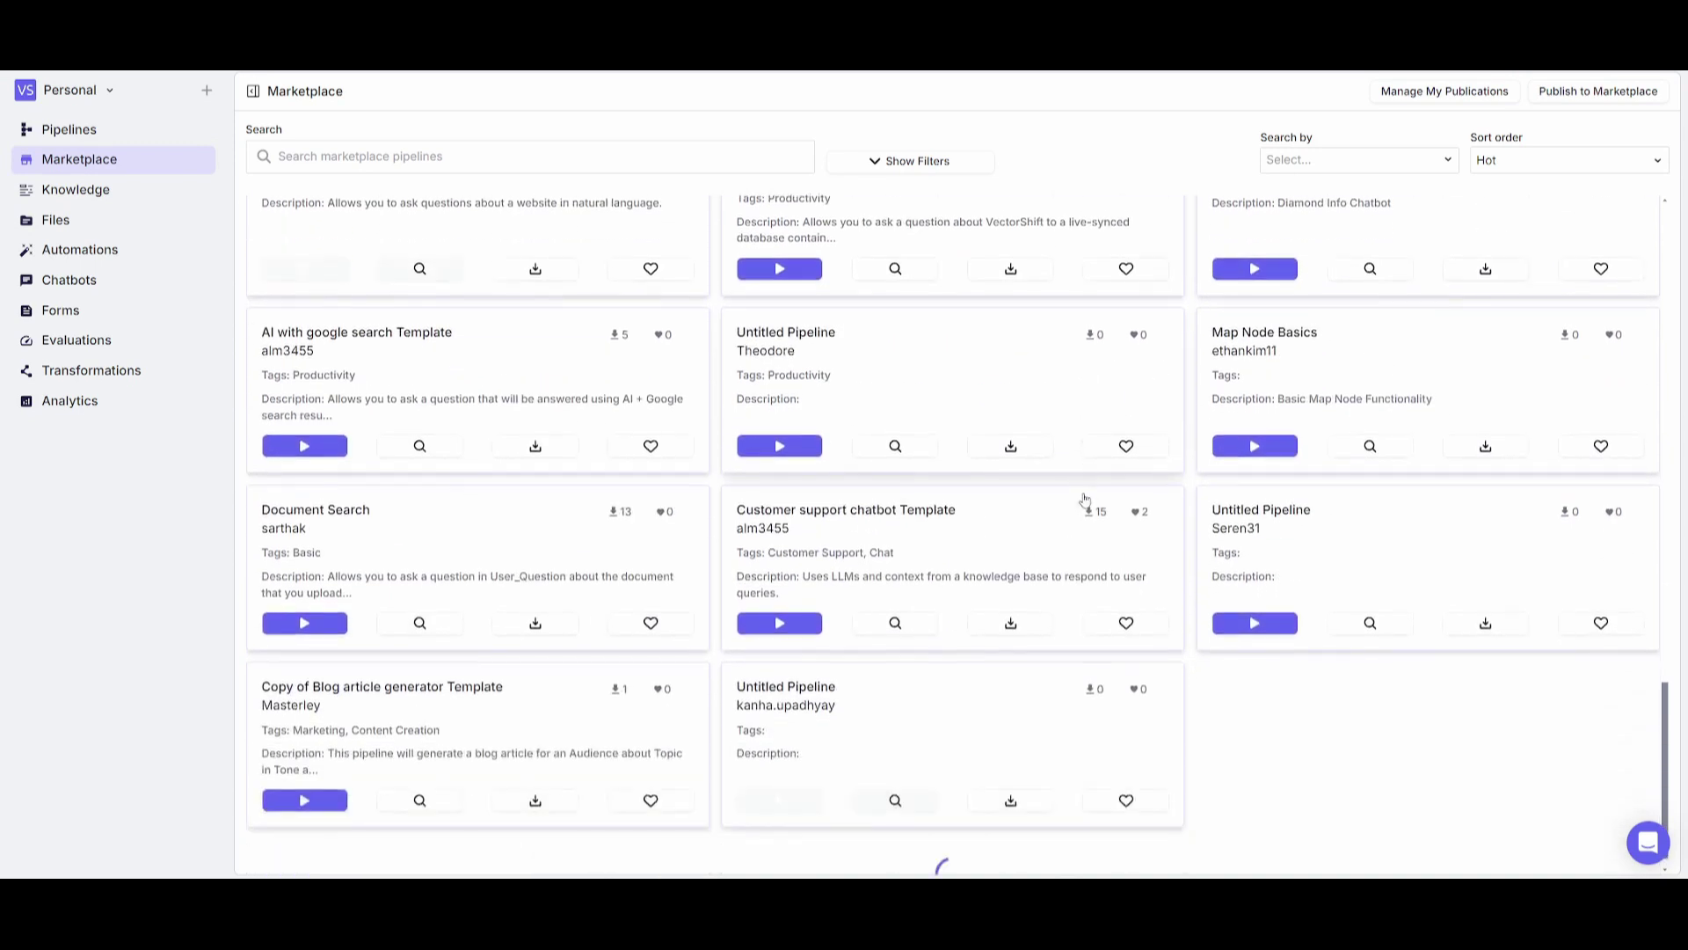
Review the Knowledge, Files, Automations, Forms and Analytics sections and return to the pipelines list.
click(73, 187)
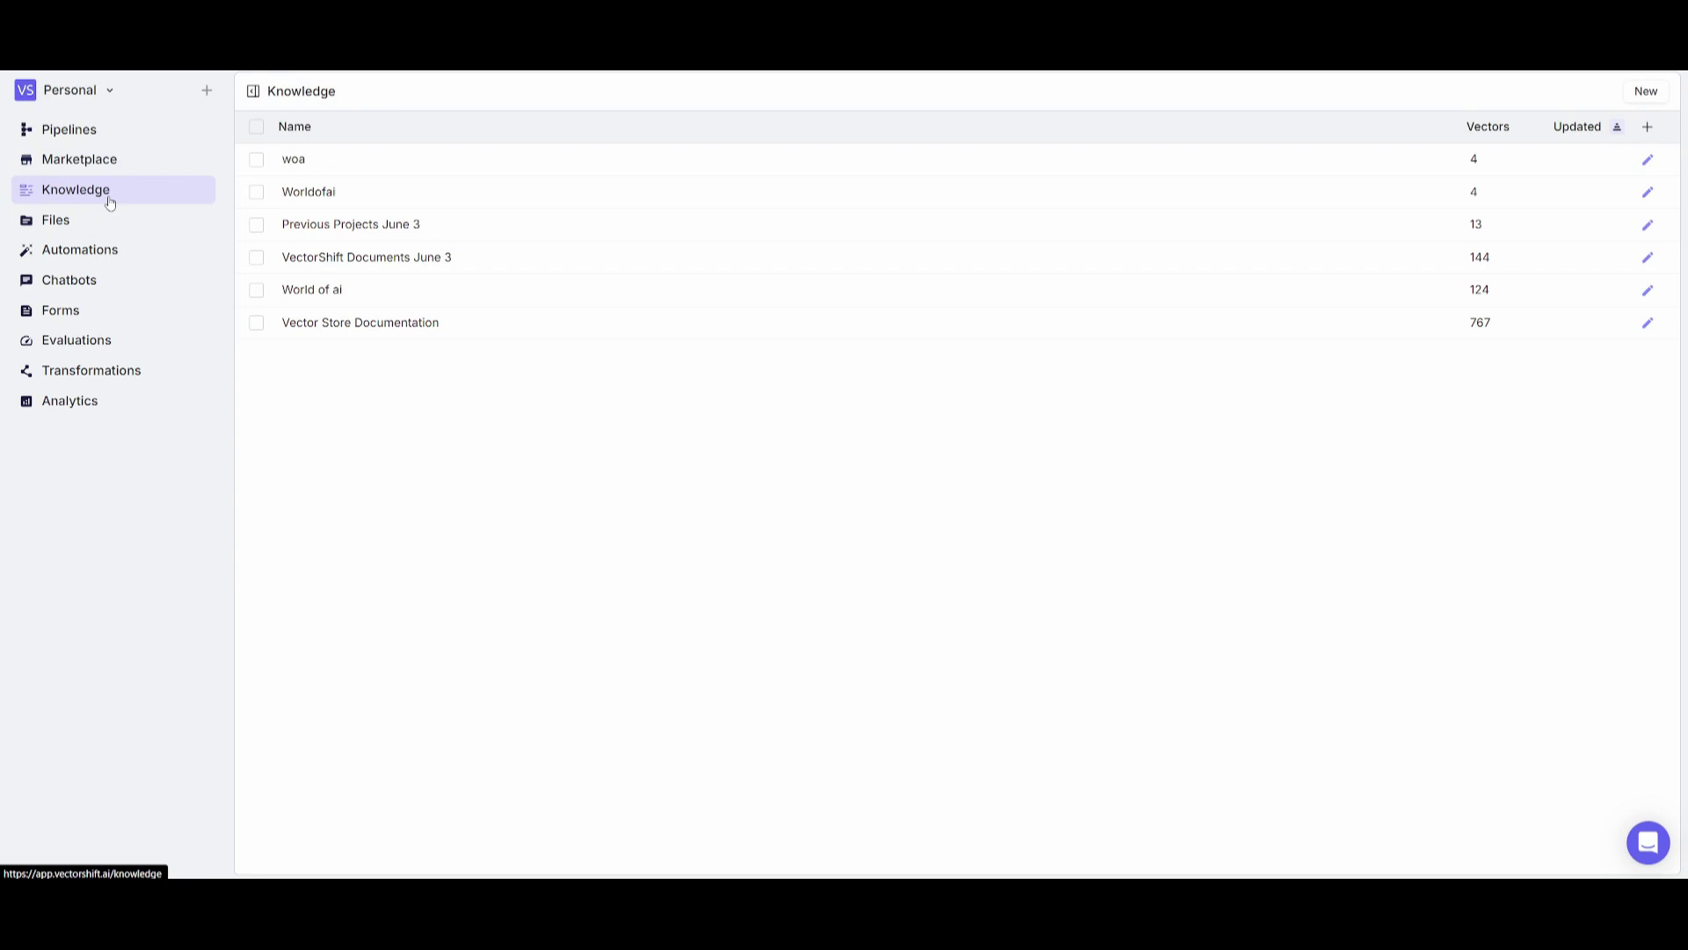
click(44, 222)
click(132, 251)
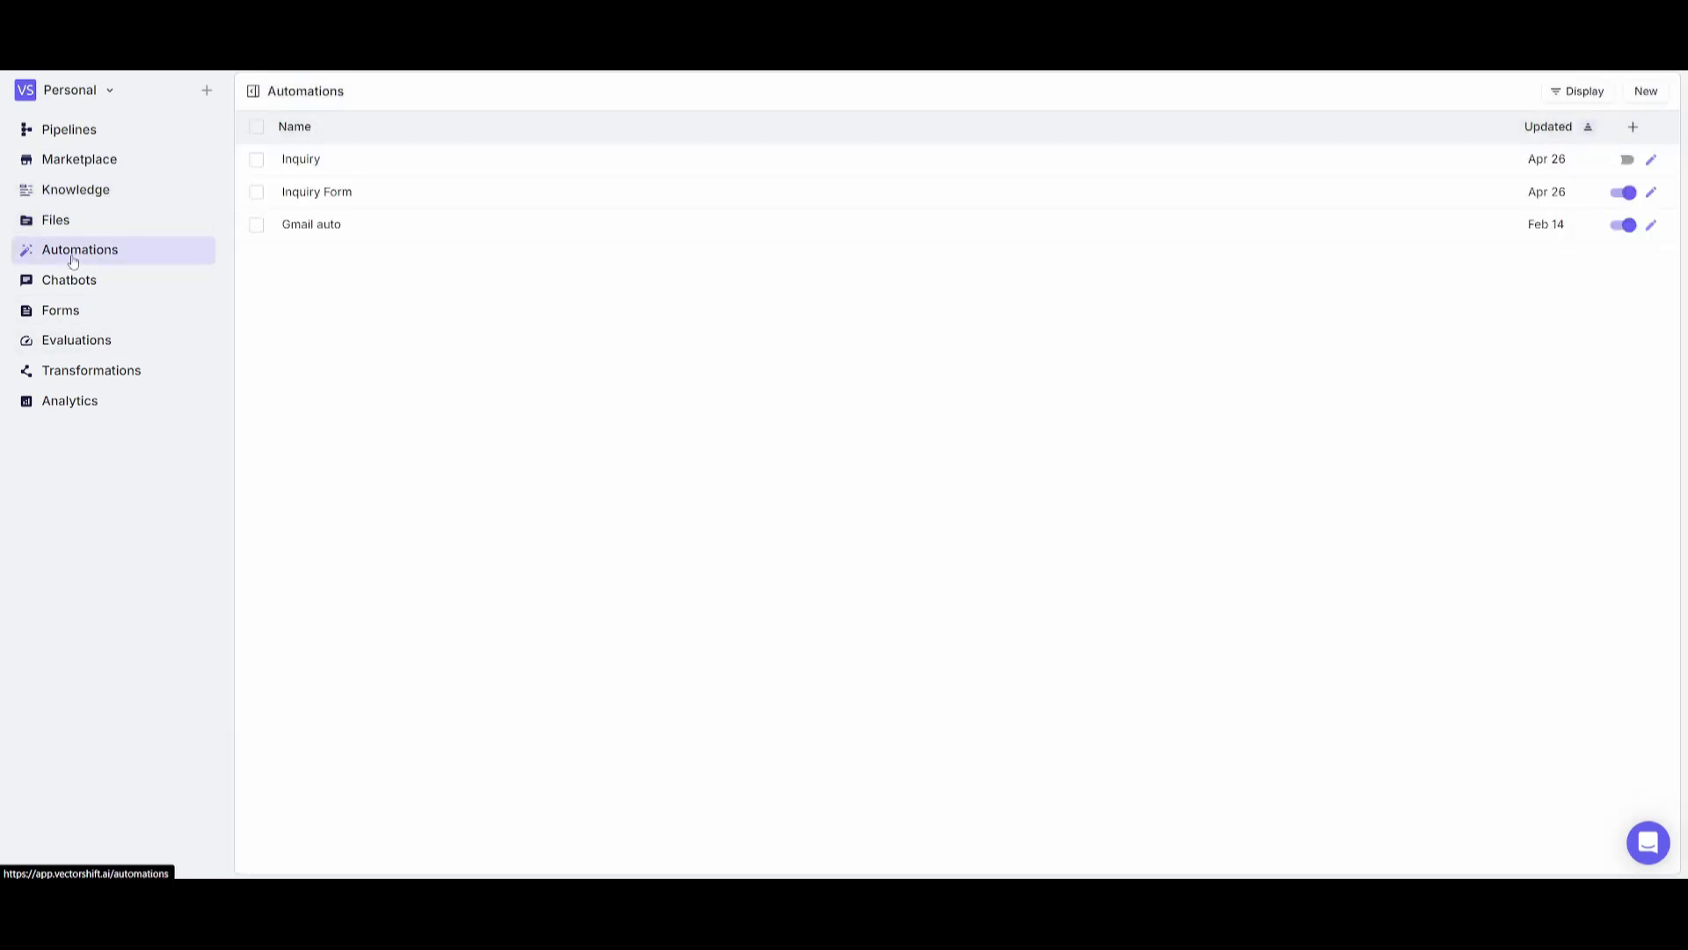
click(60, 309)
click(60, 400)
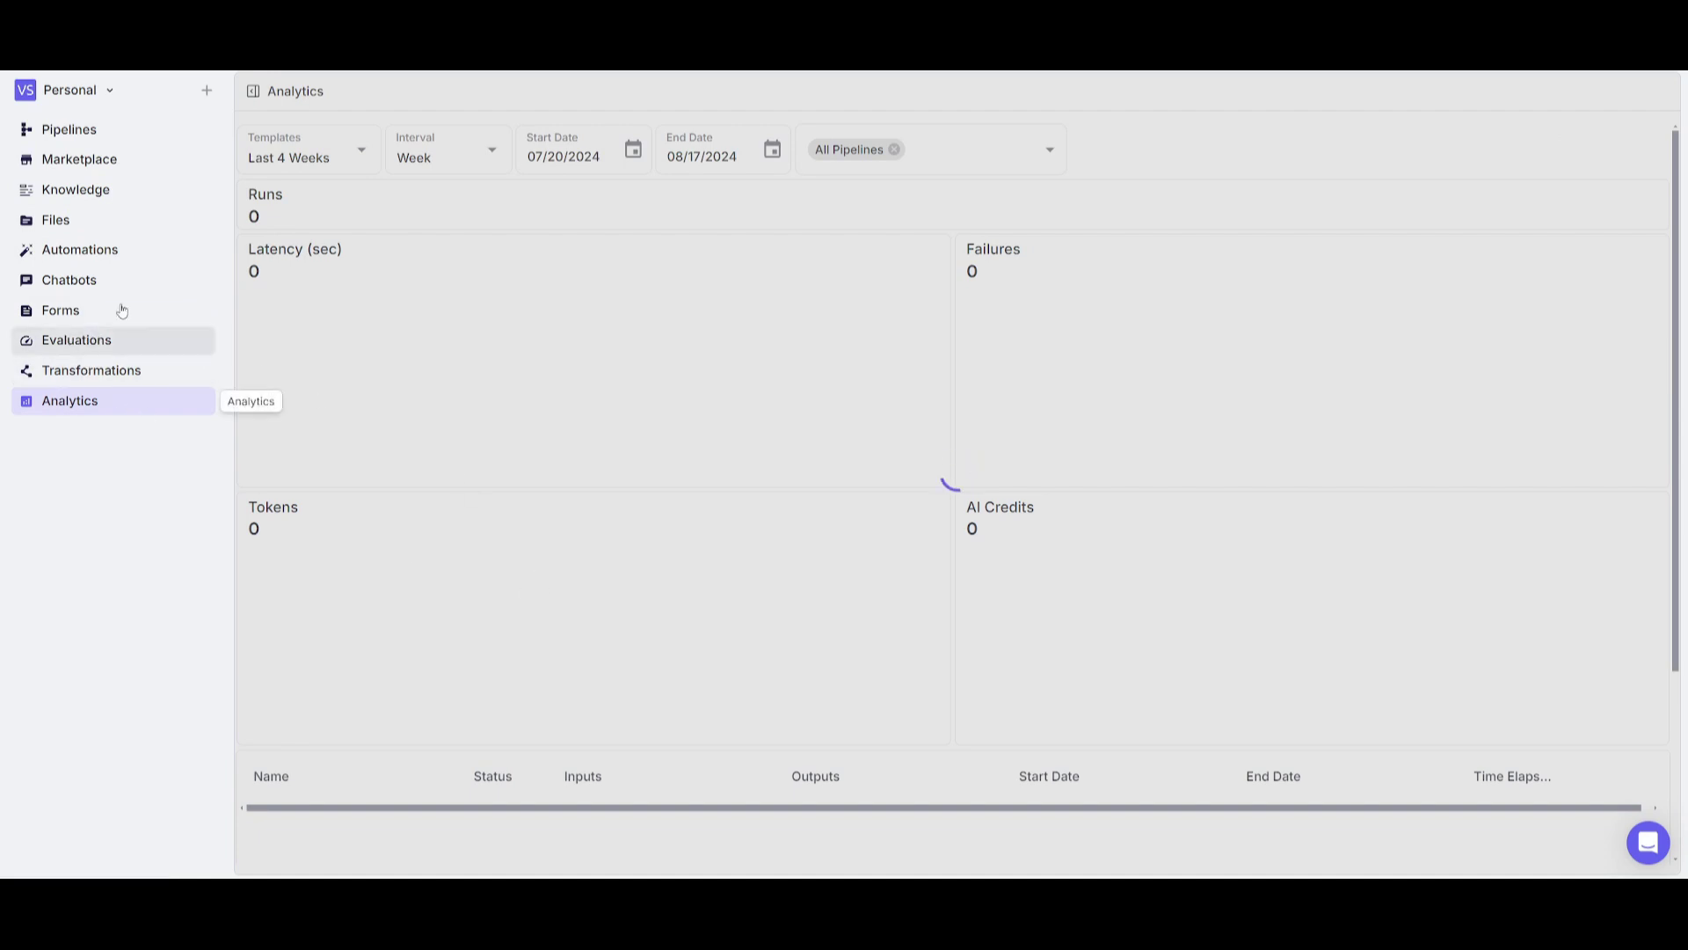
click(44, 134)
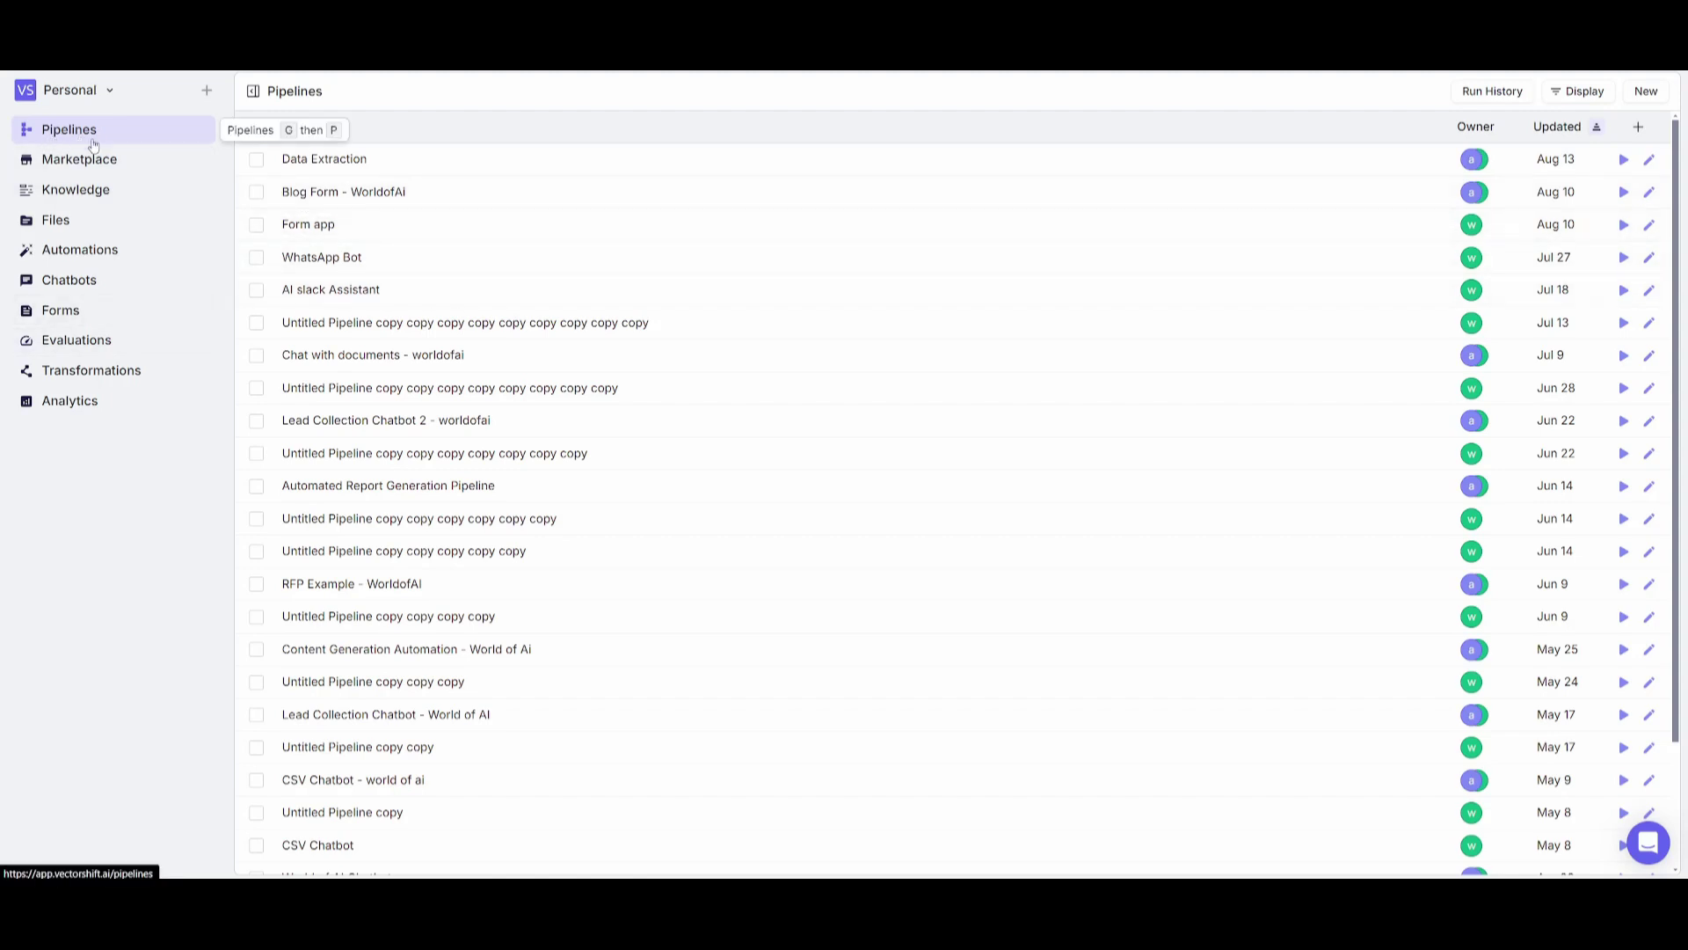
Start creating a new pipeline and look through the available pipeline templates.
click(207, 91)
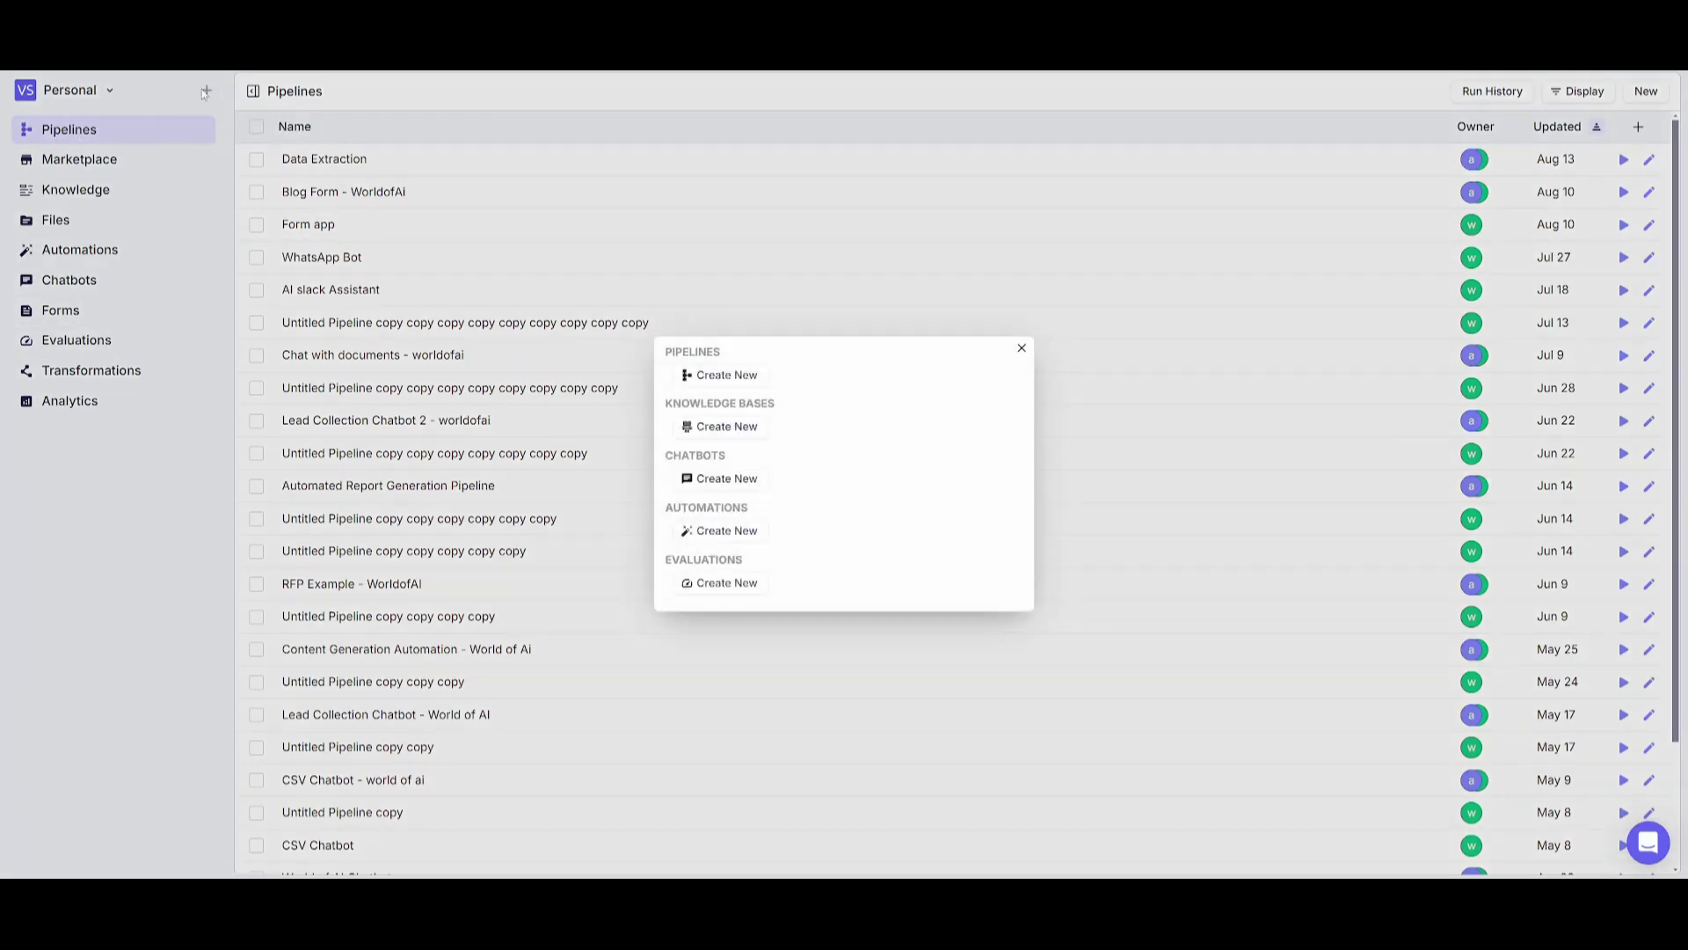
click(709, 378)
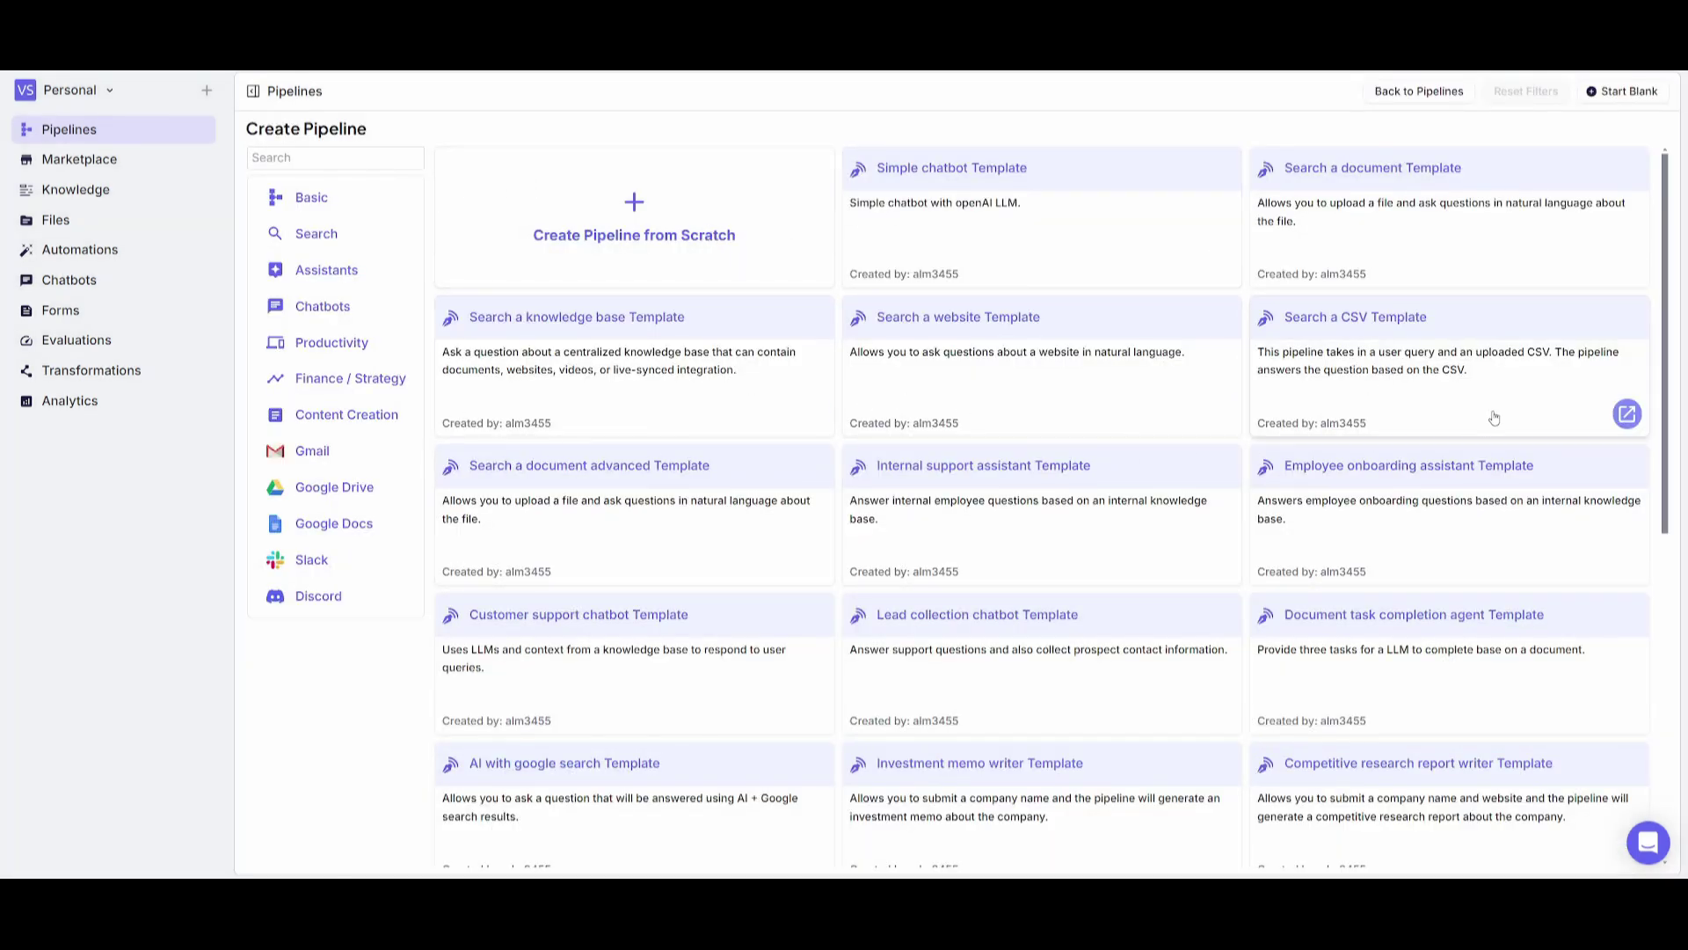
scroll(1025, 536, down, 7)
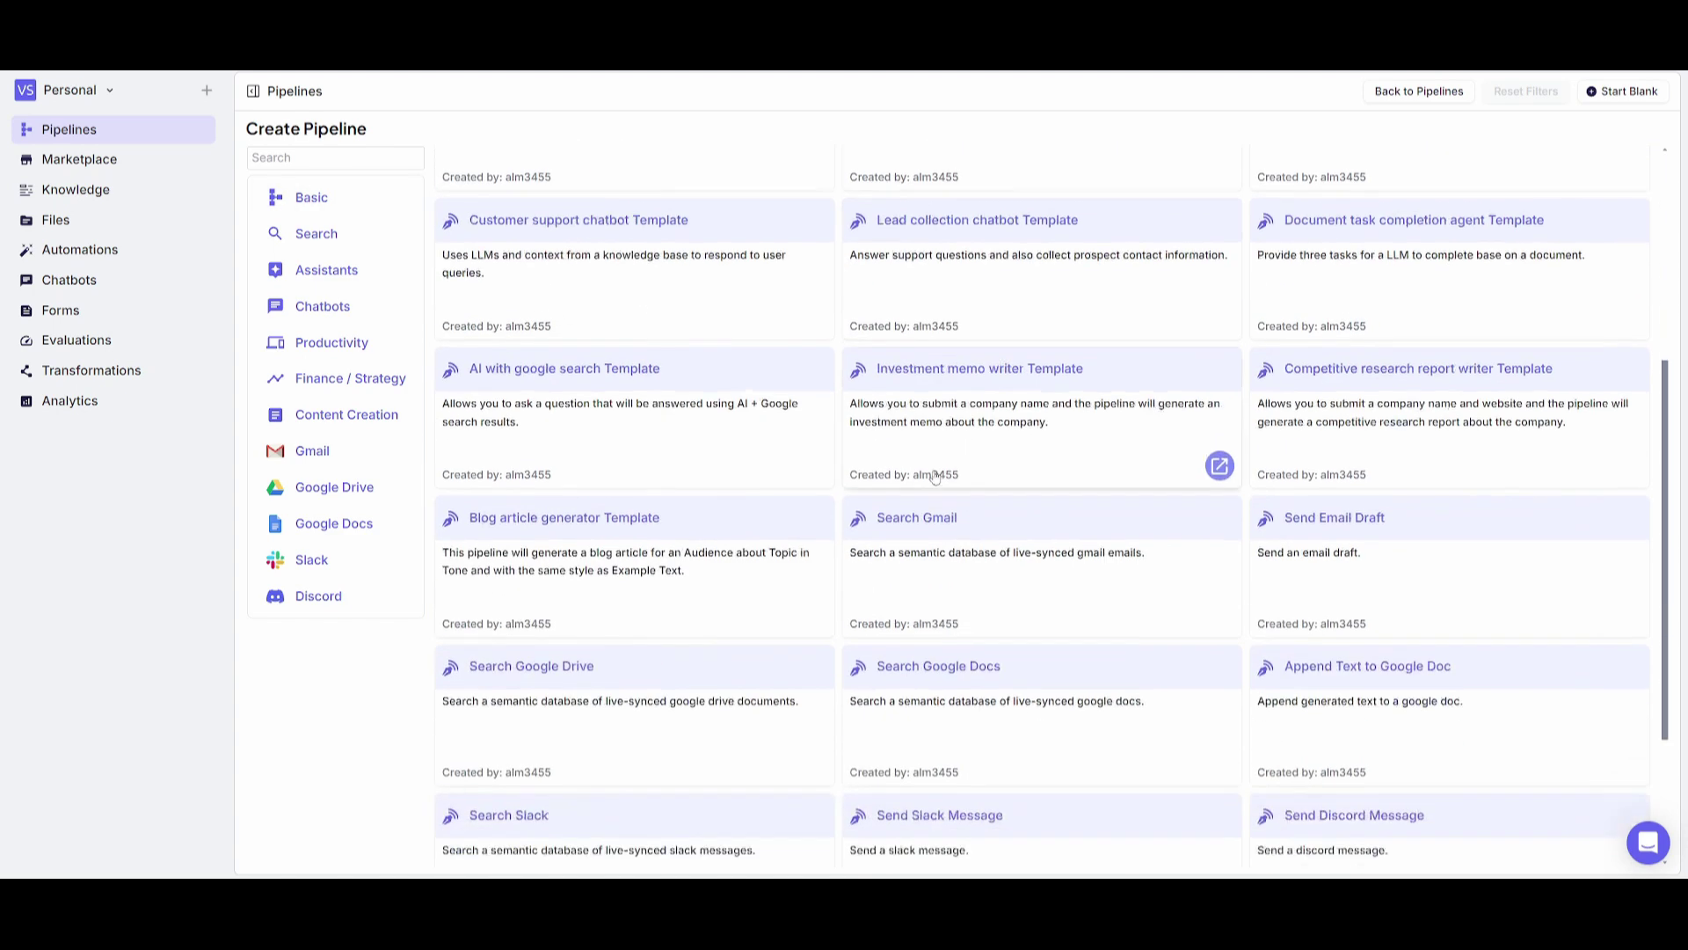
Filter the pipeline templates by Gmail, Google Drive, Google Docs and Basic, and choose to create the pipeline from scratch.
click(306, 453)
click(333, 490)
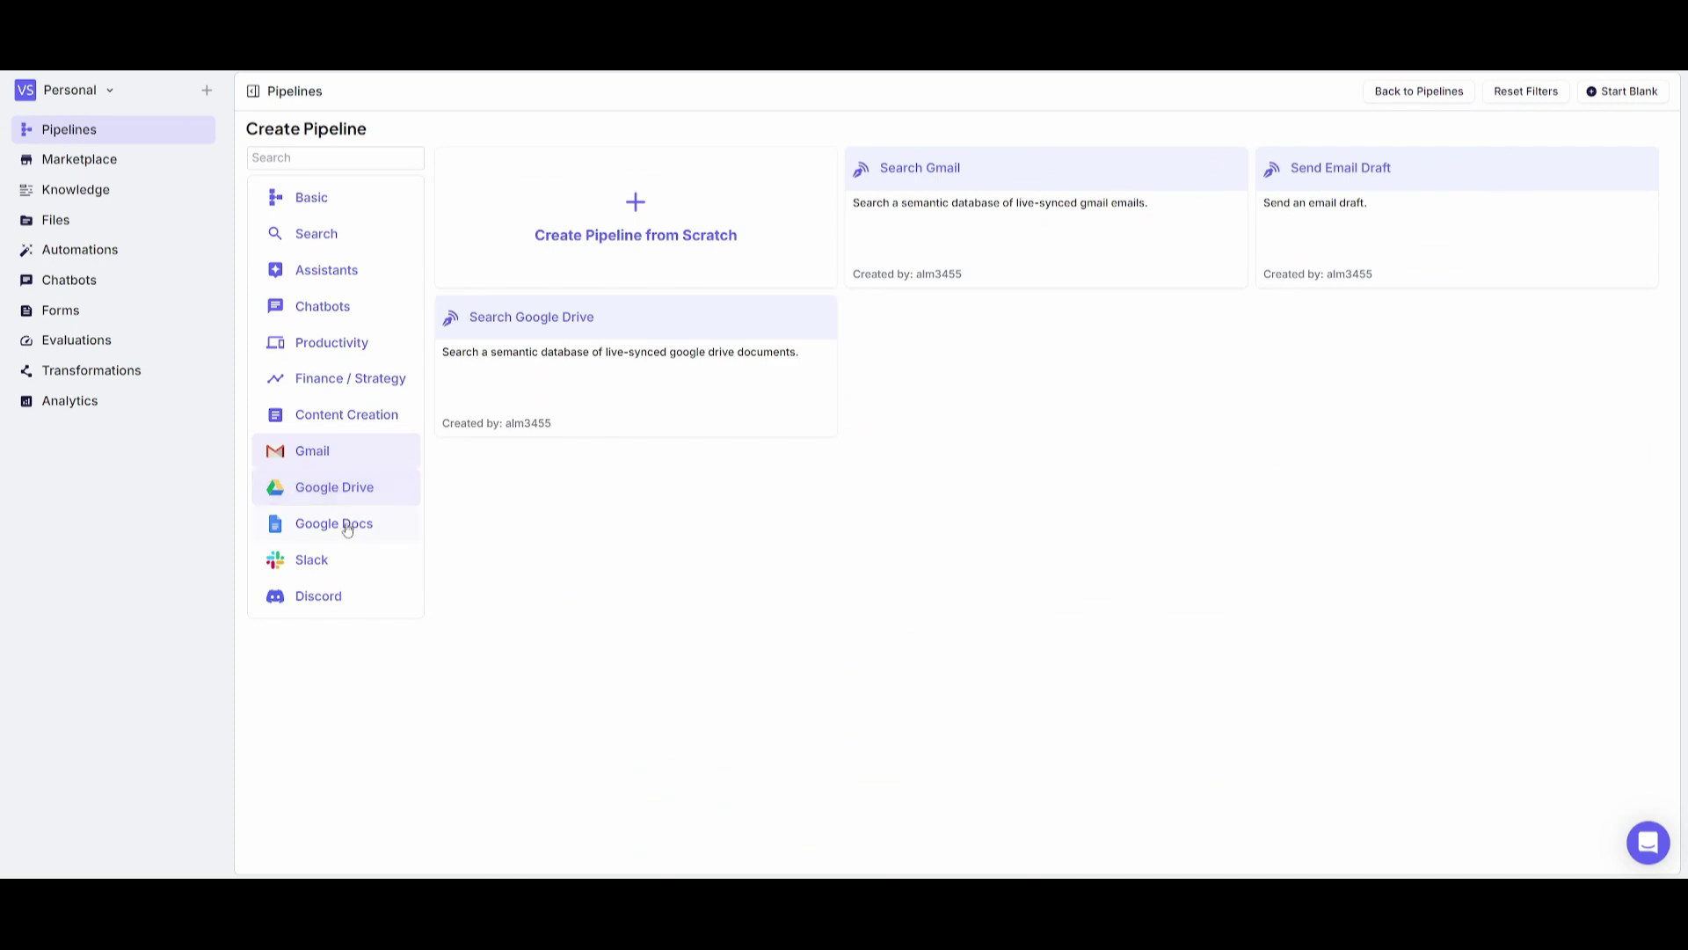
click(345, 526)
click(306, 204)
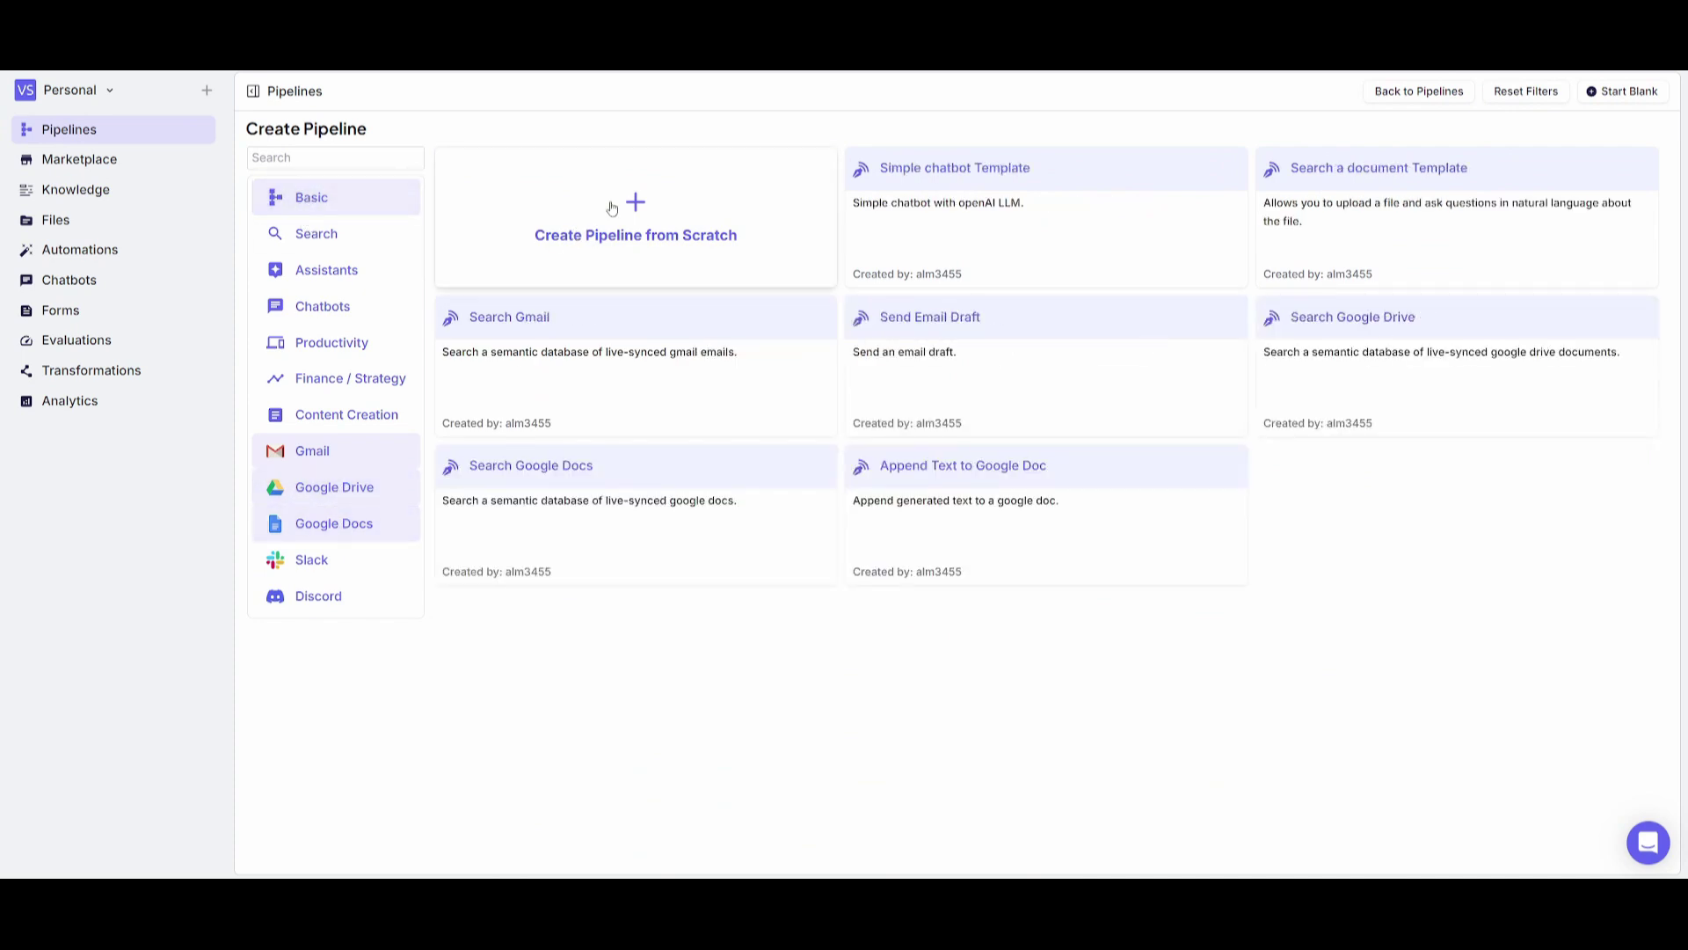
click(638, 209)
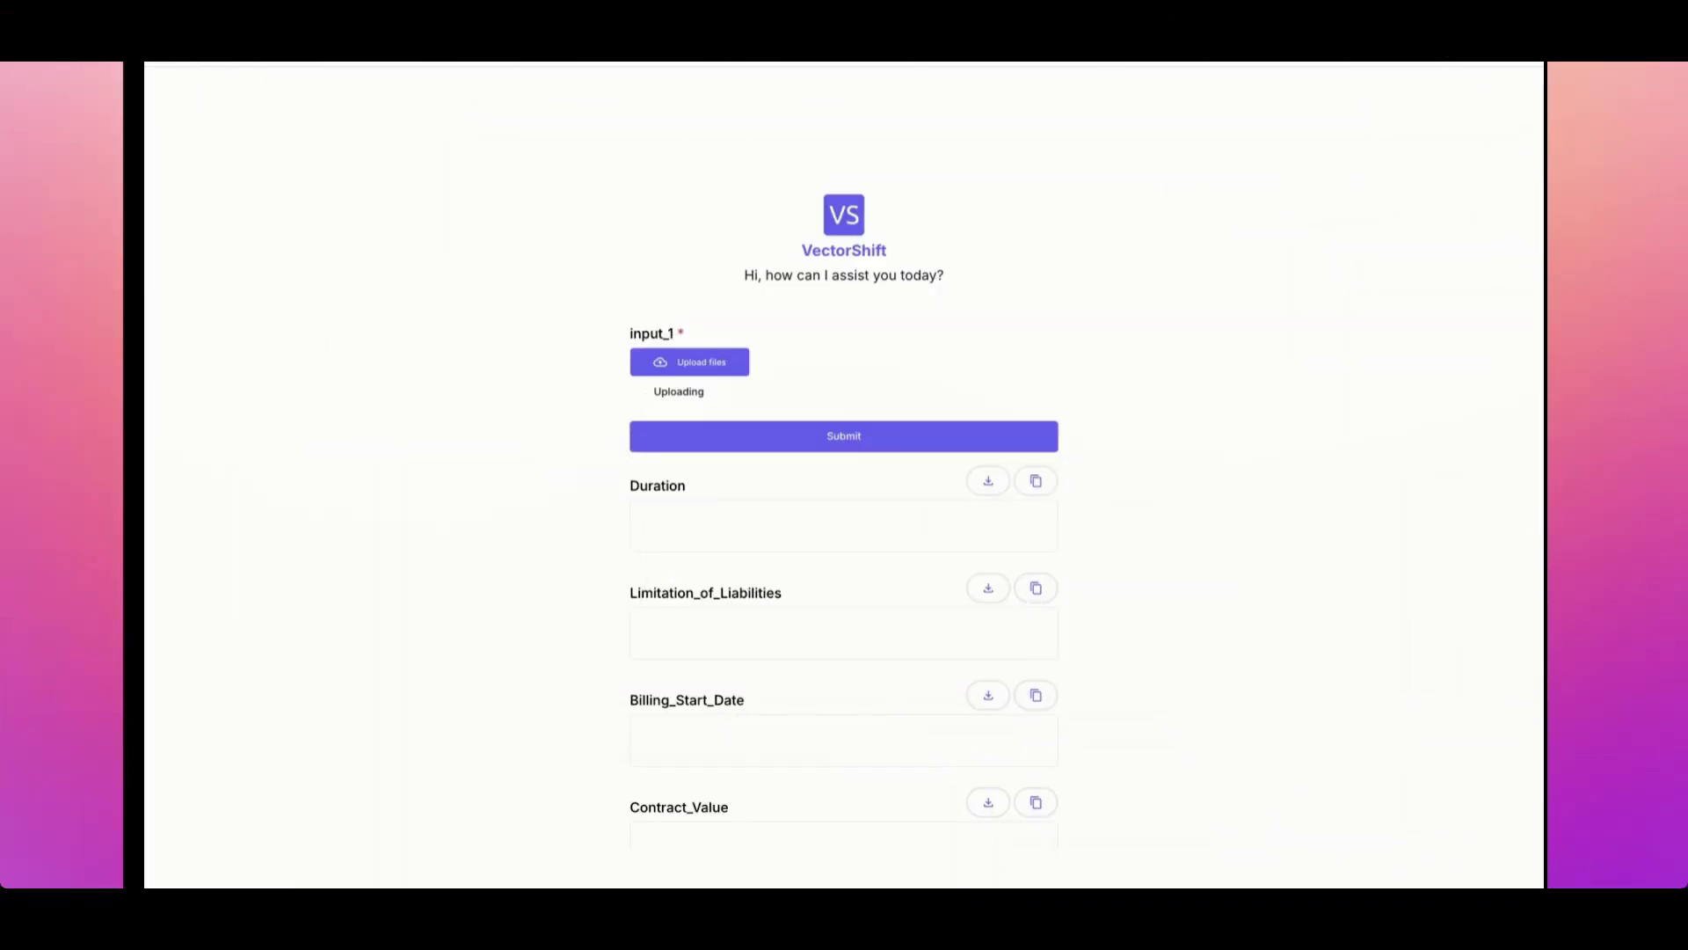
Submit the file uploaded as input_1 in the contract data extraction form.
click(911, 445)
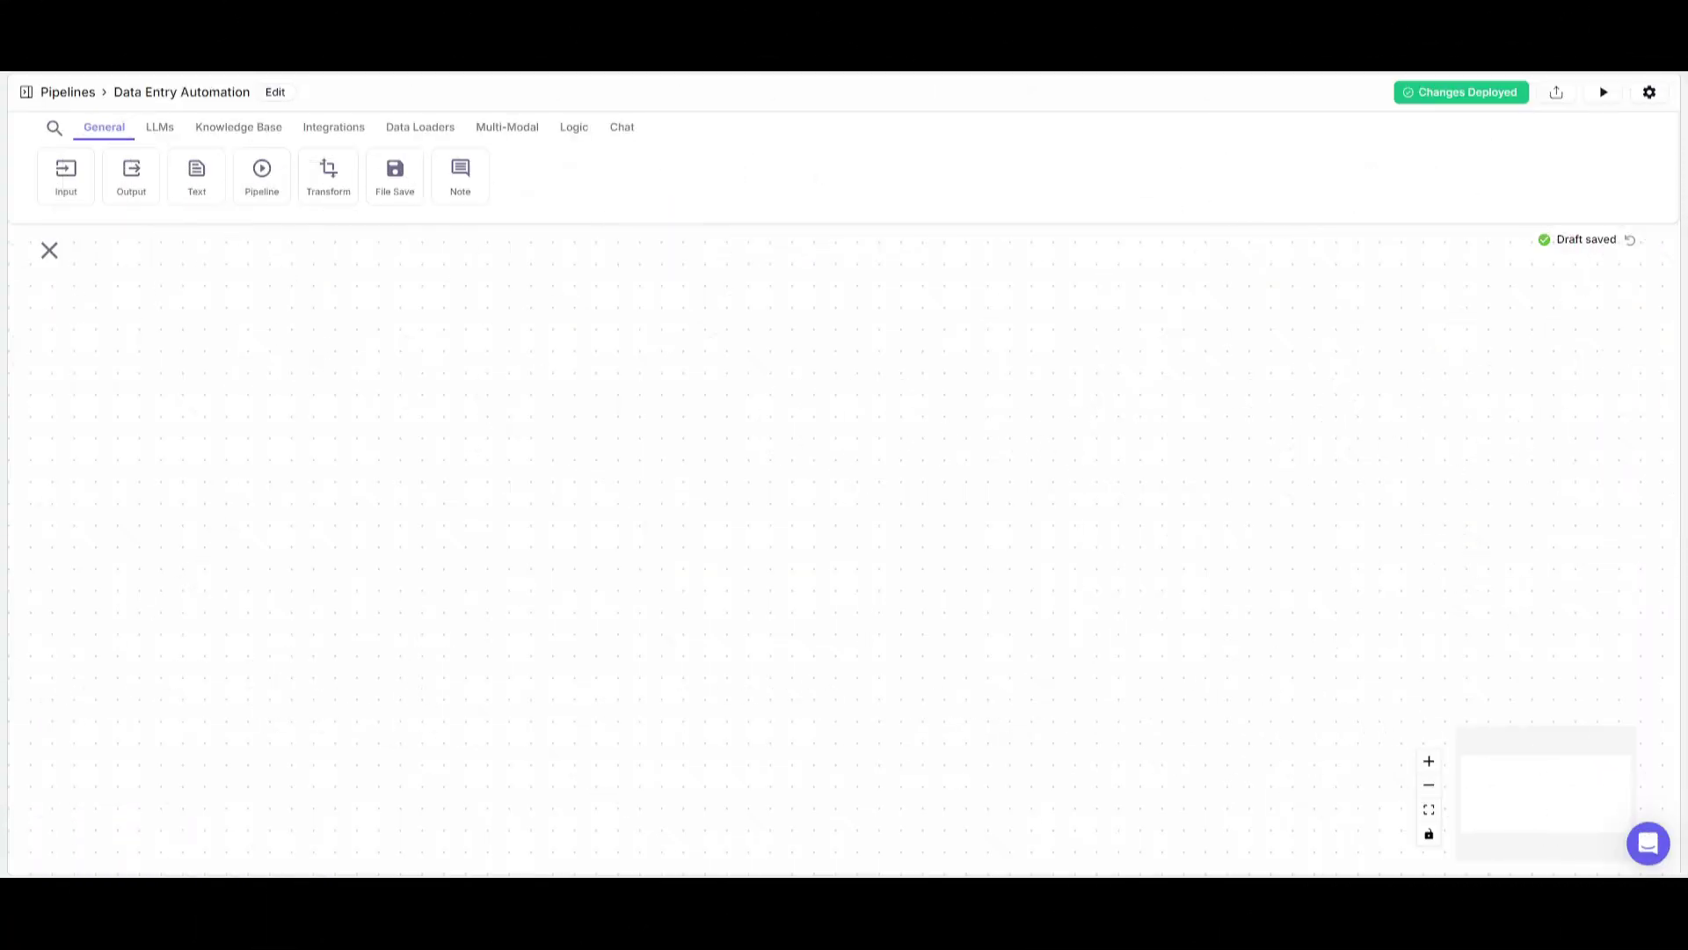
Show the available LLM nodes and integration nodes for the Data Entry Automation pipeline.
click(159, 127)
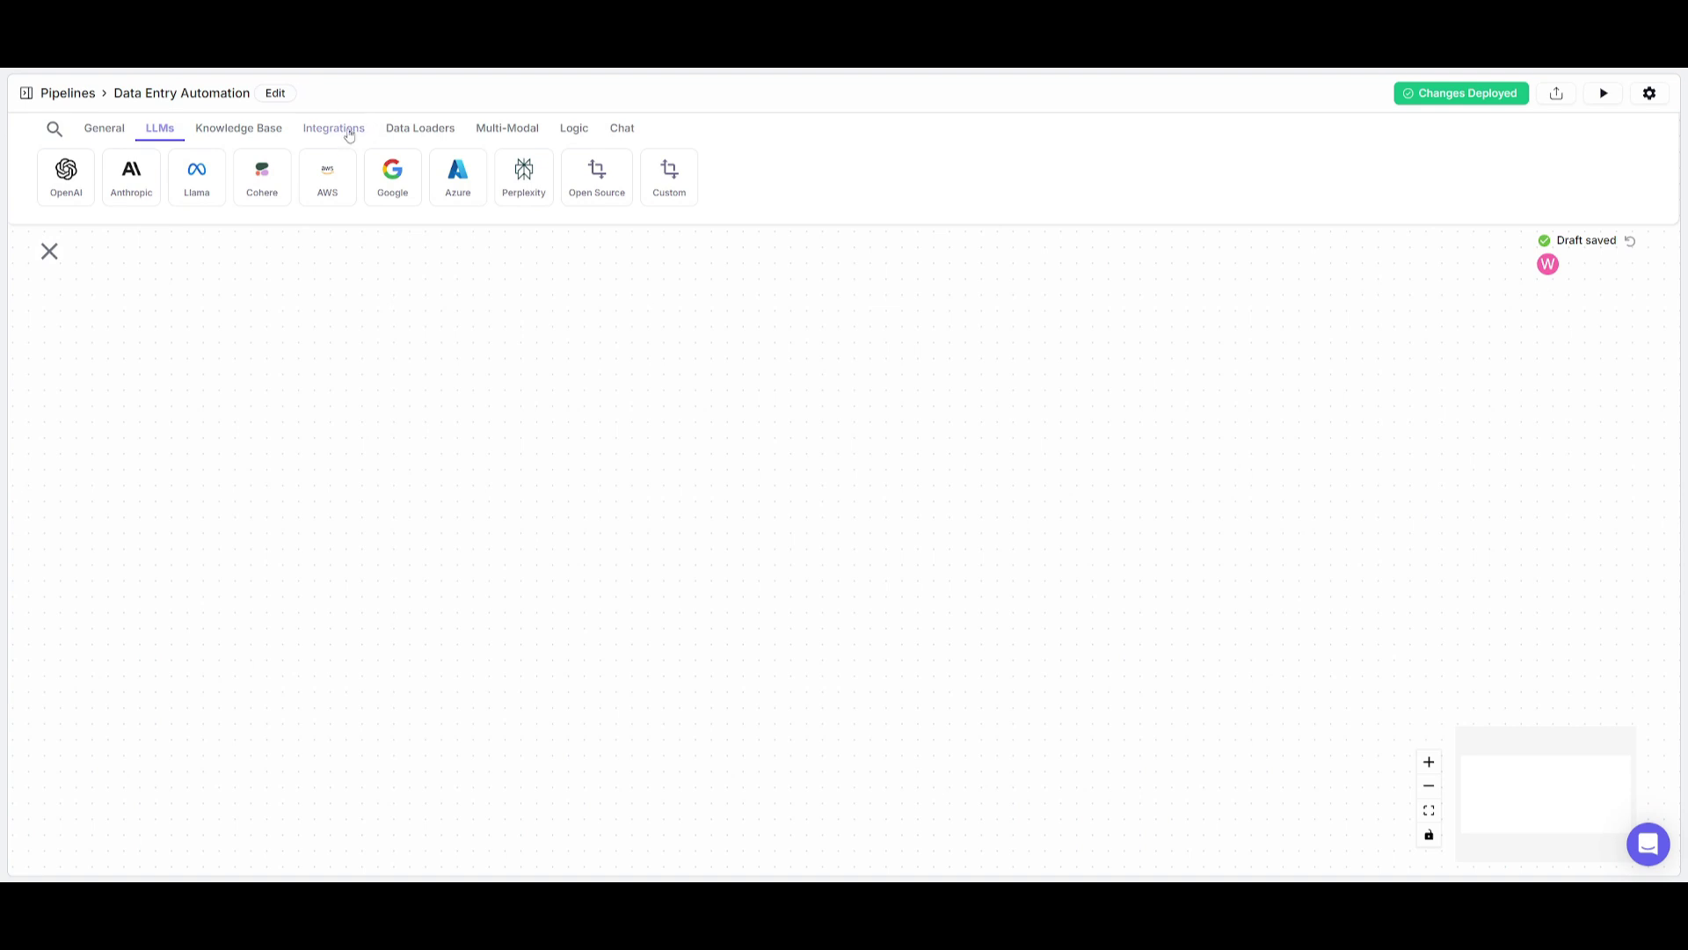
click(346, 127)
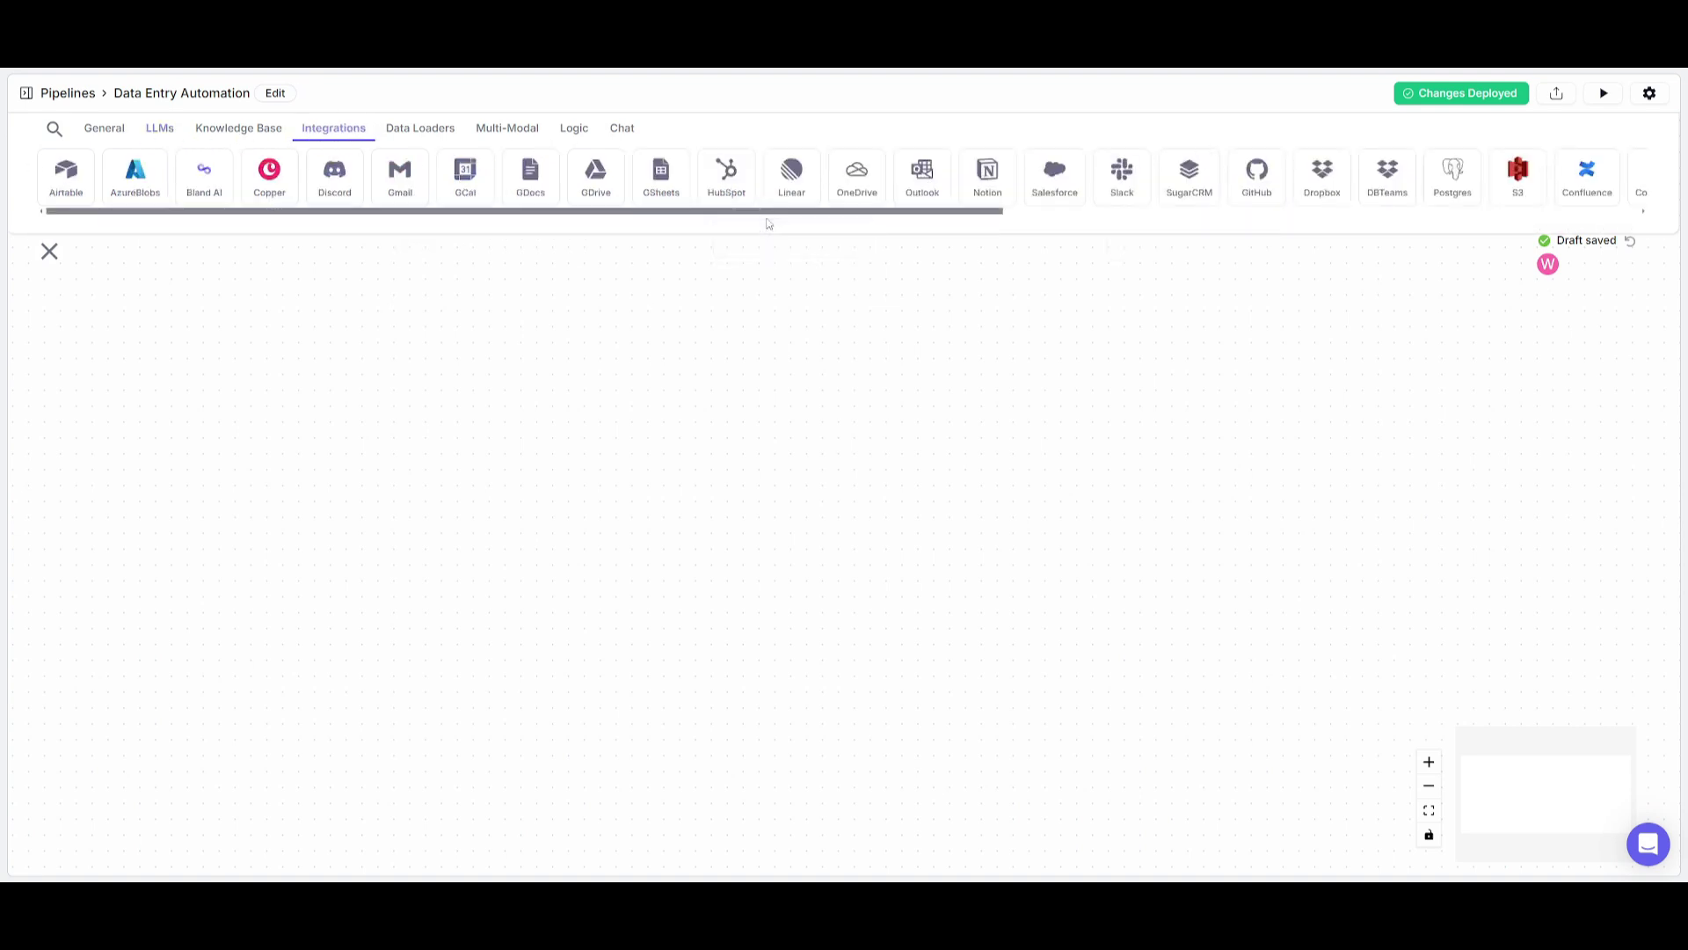
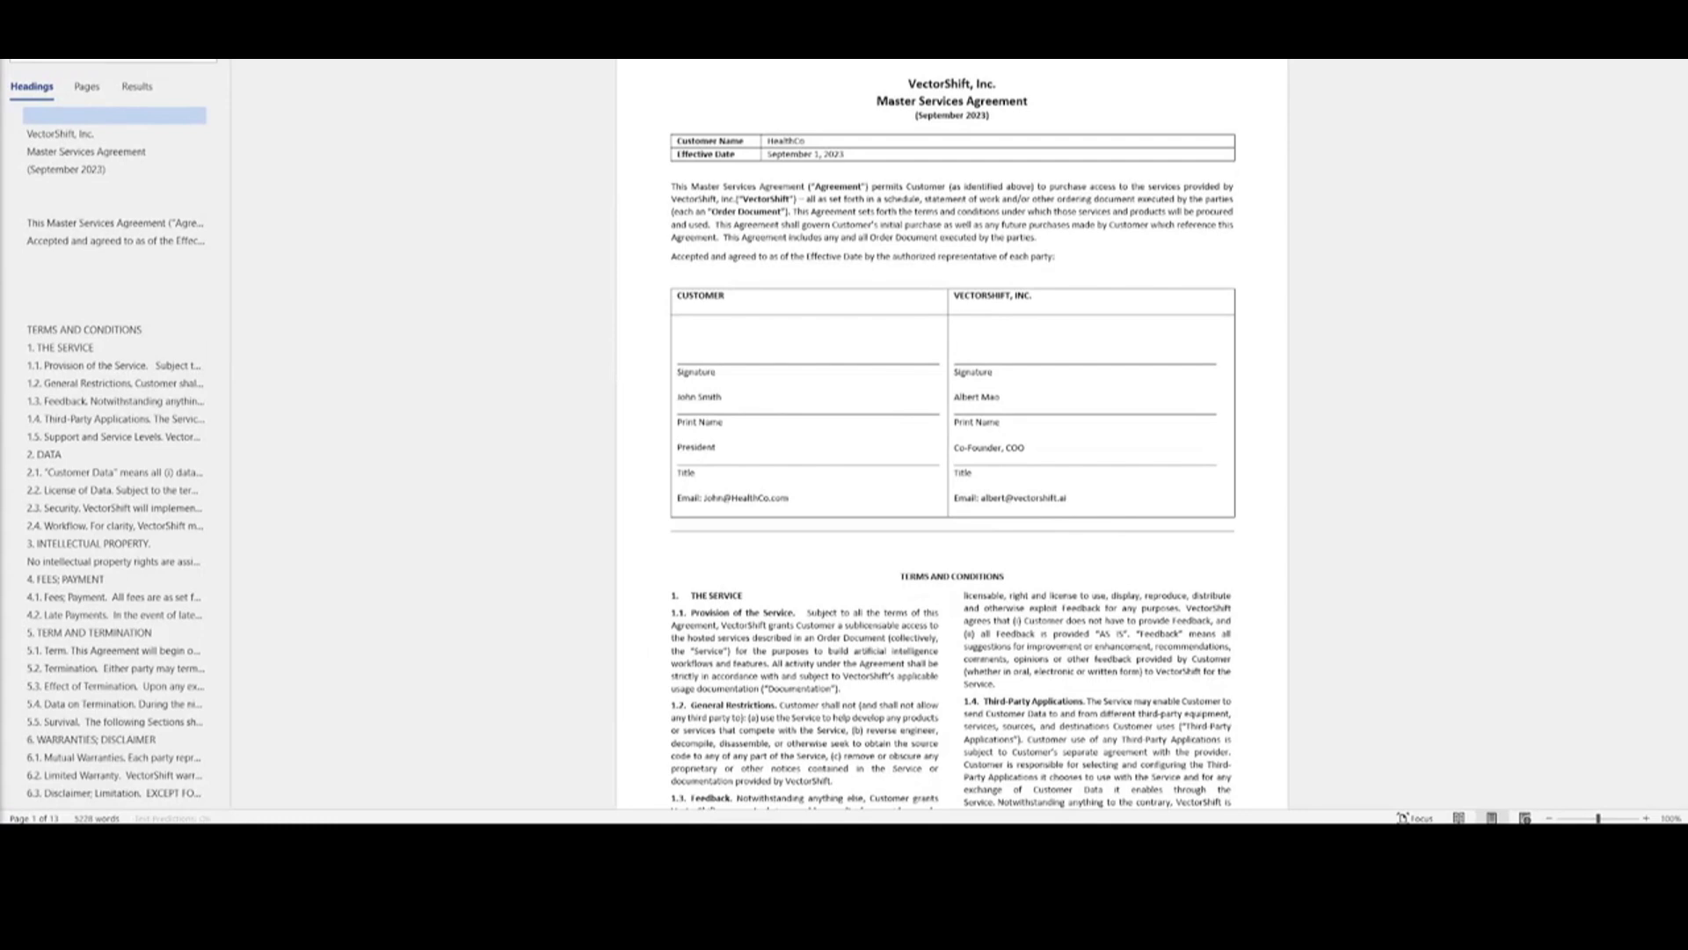
Read through the opening pages of the VectorShift Master Services Agreement, from the signature block to the warranties and indemnification clauses.
scroll(635, 250, down, 1)
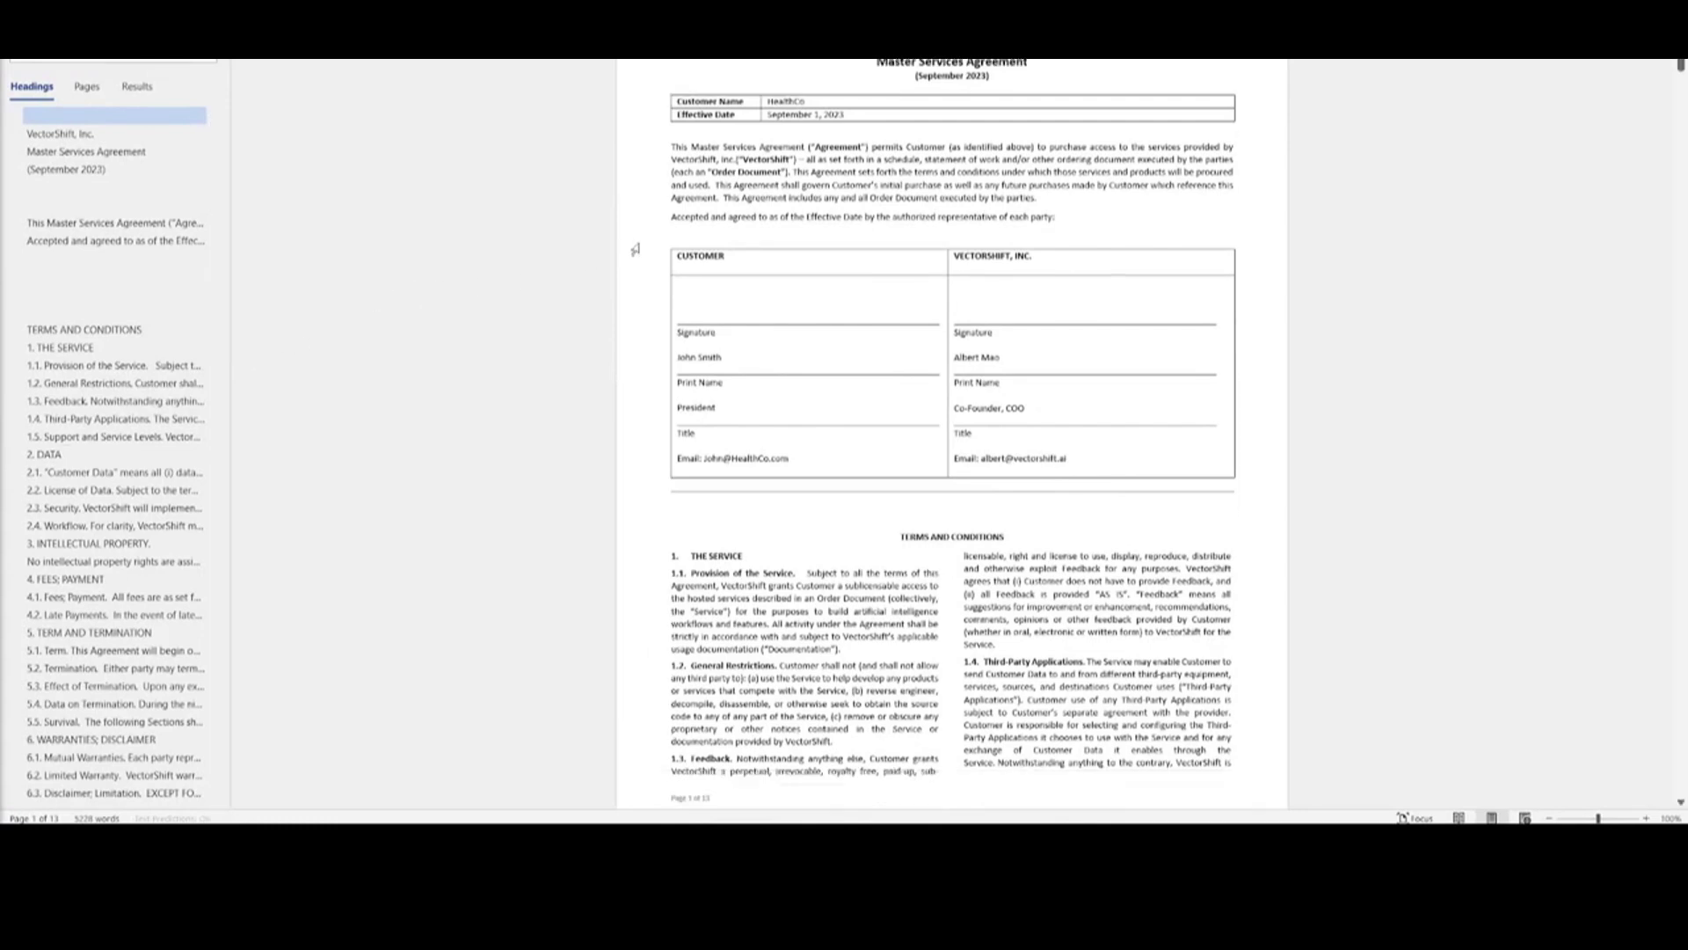
scroll(636, 247, down, 1)
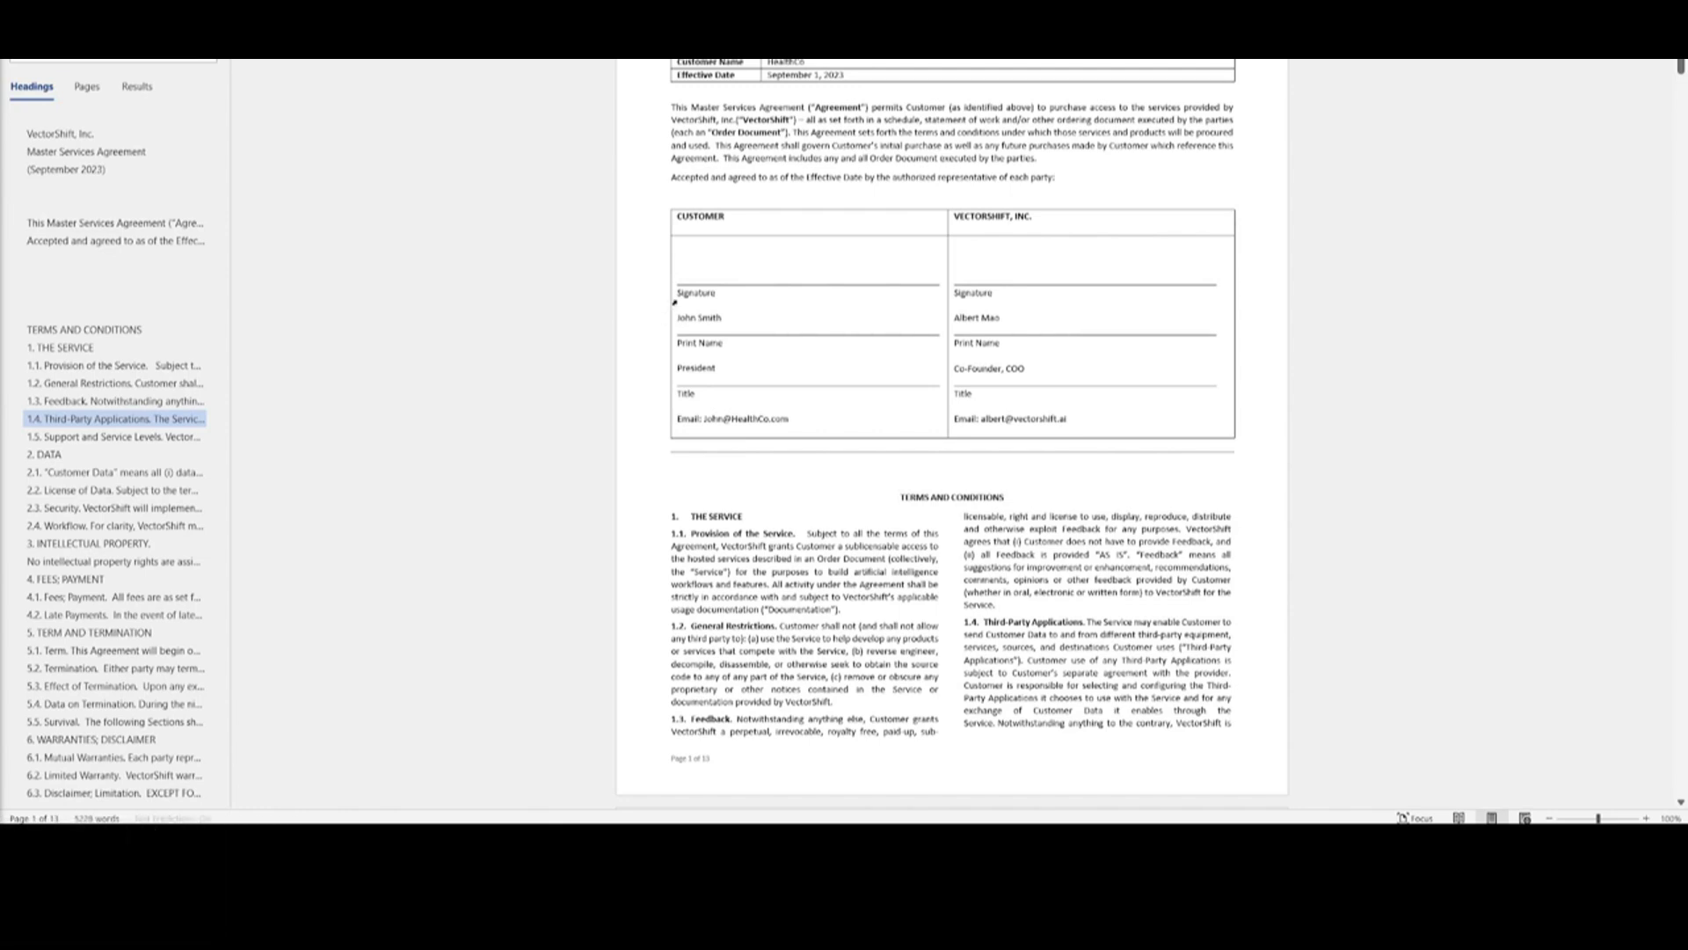
scroll(674, 302, down, 1)
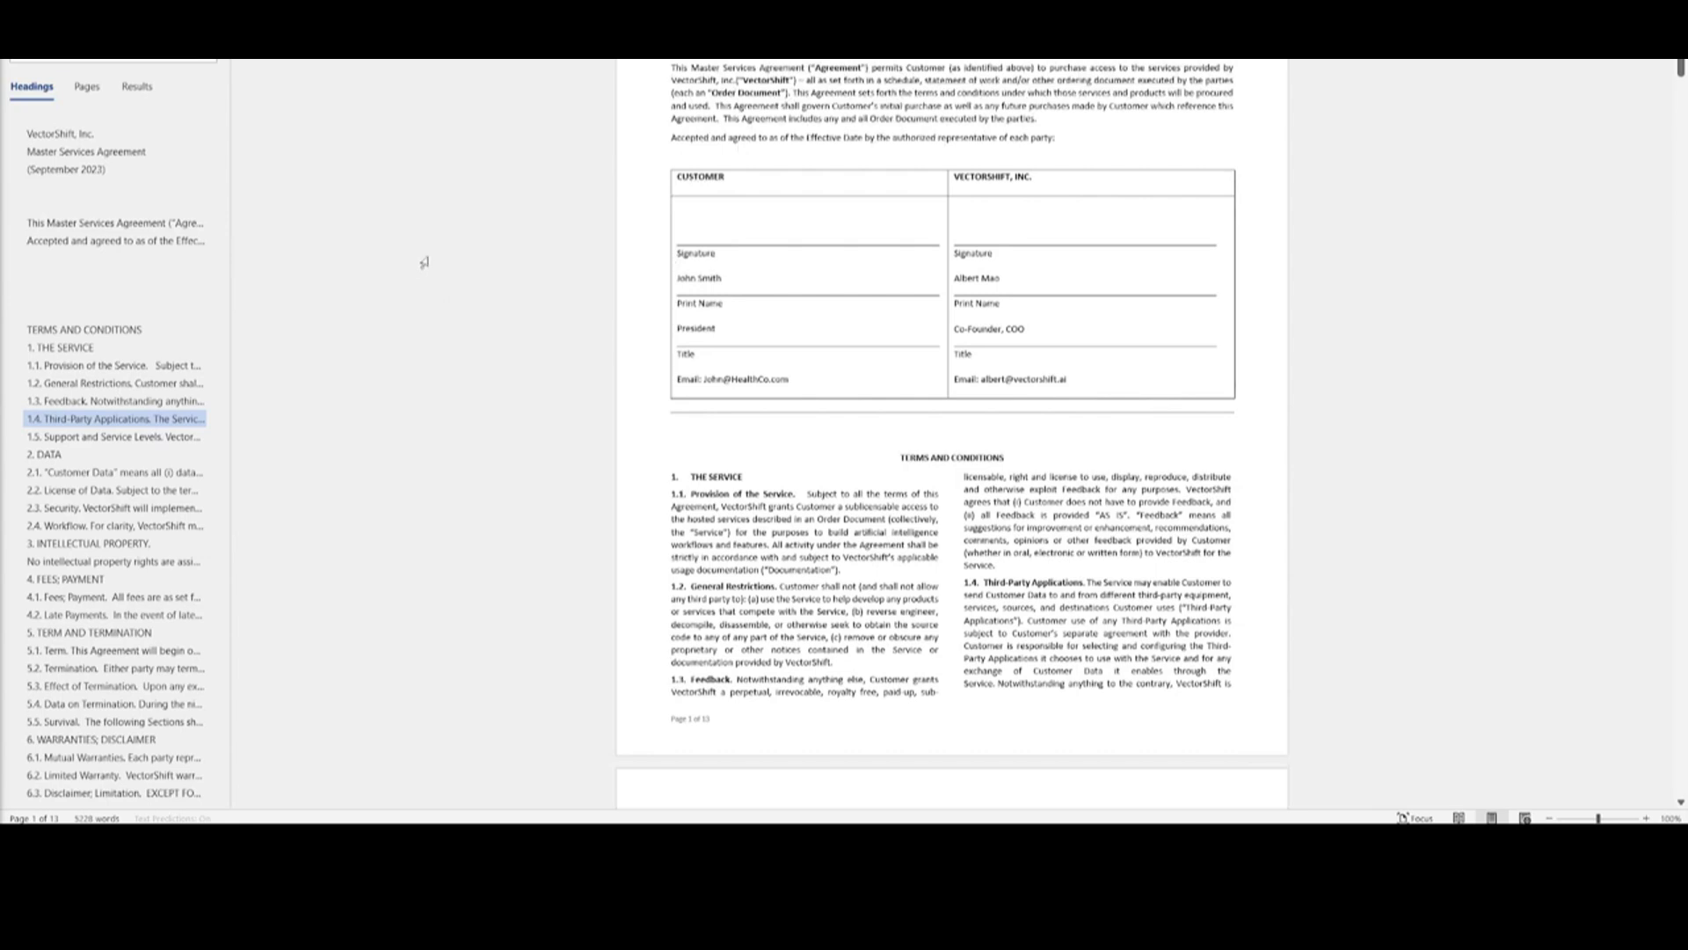
scroll(620, 209, down, 1)
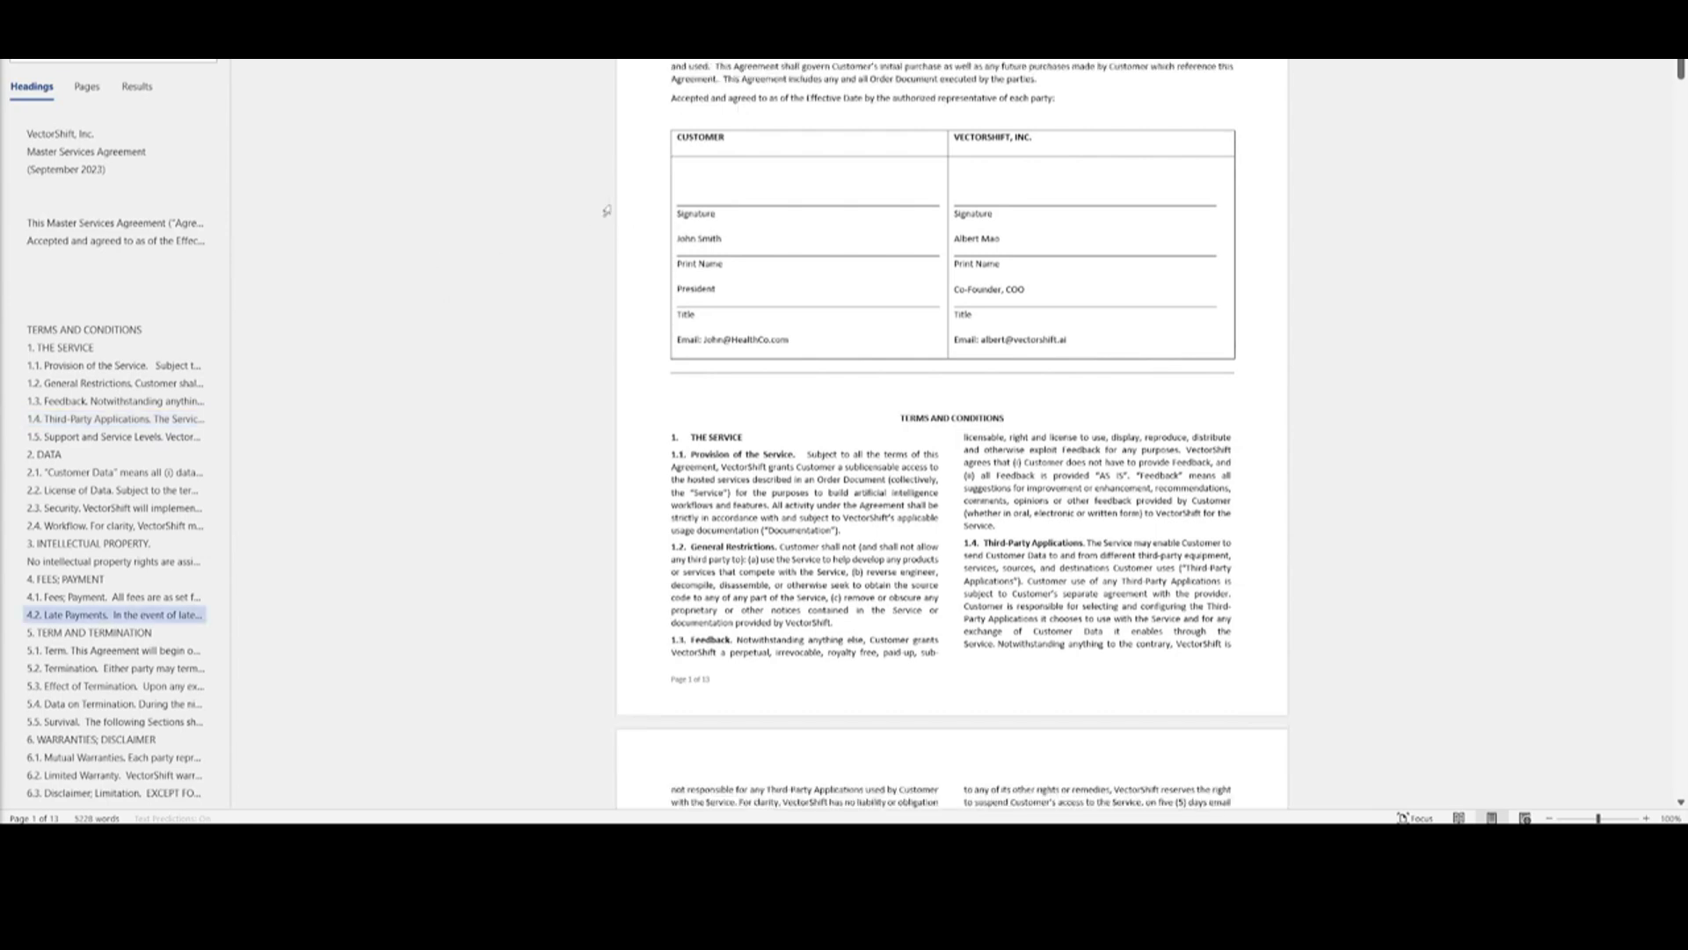
scroll(620, 217, down, 3)
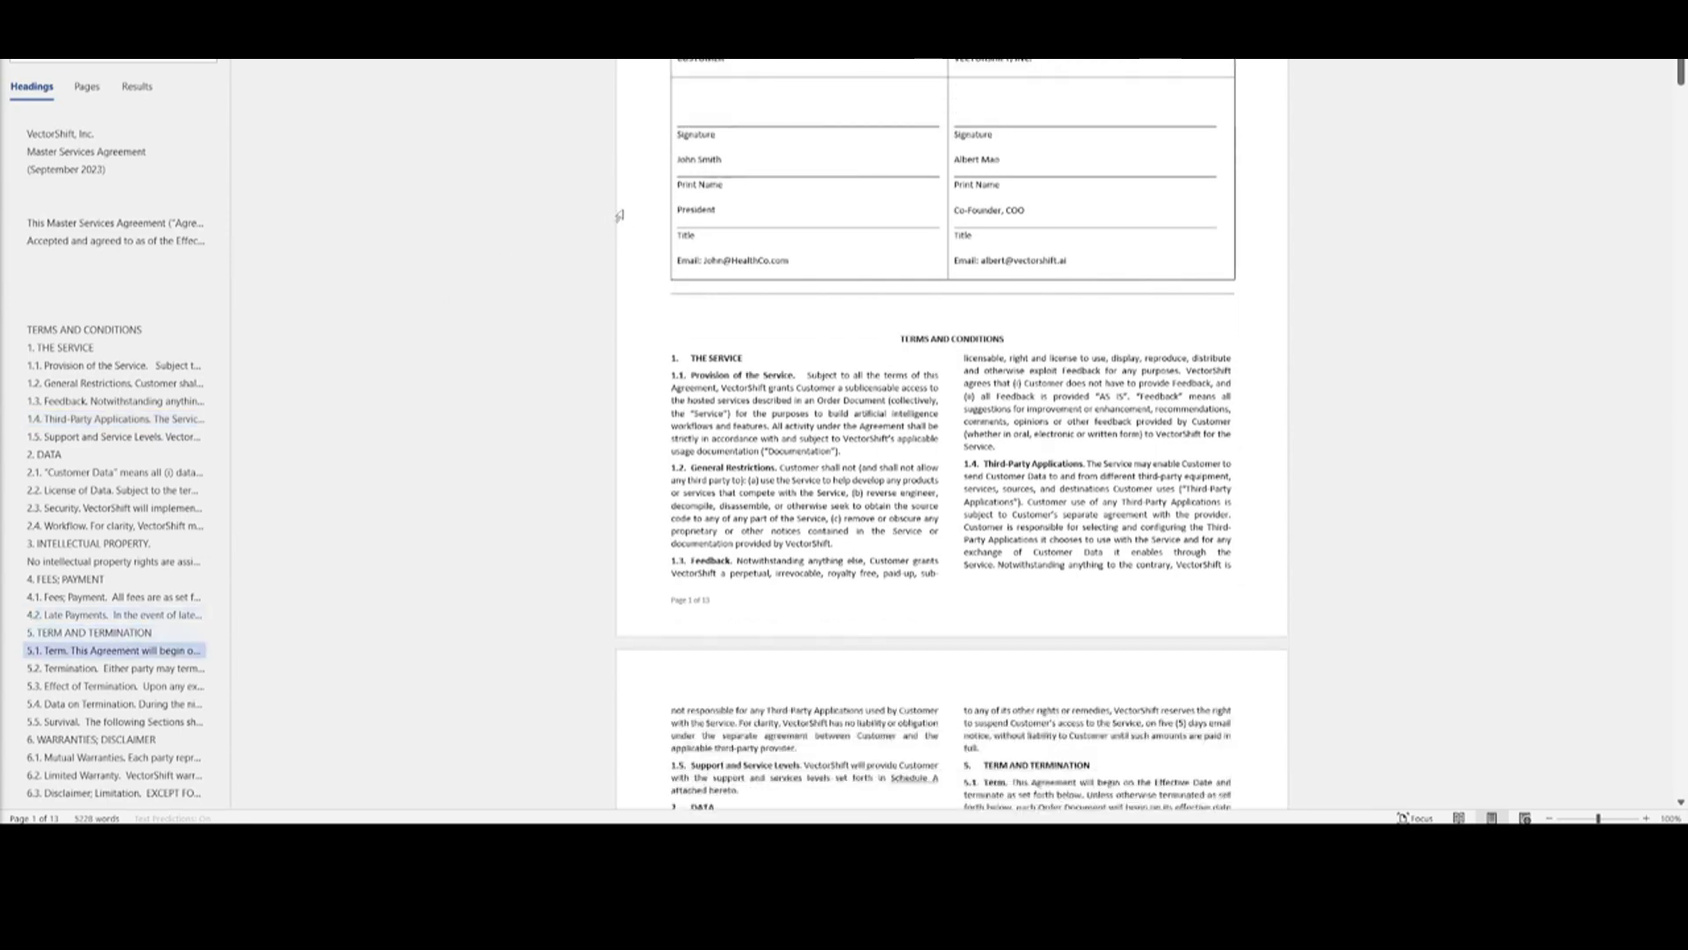
scroll(620, 216, down, 1)
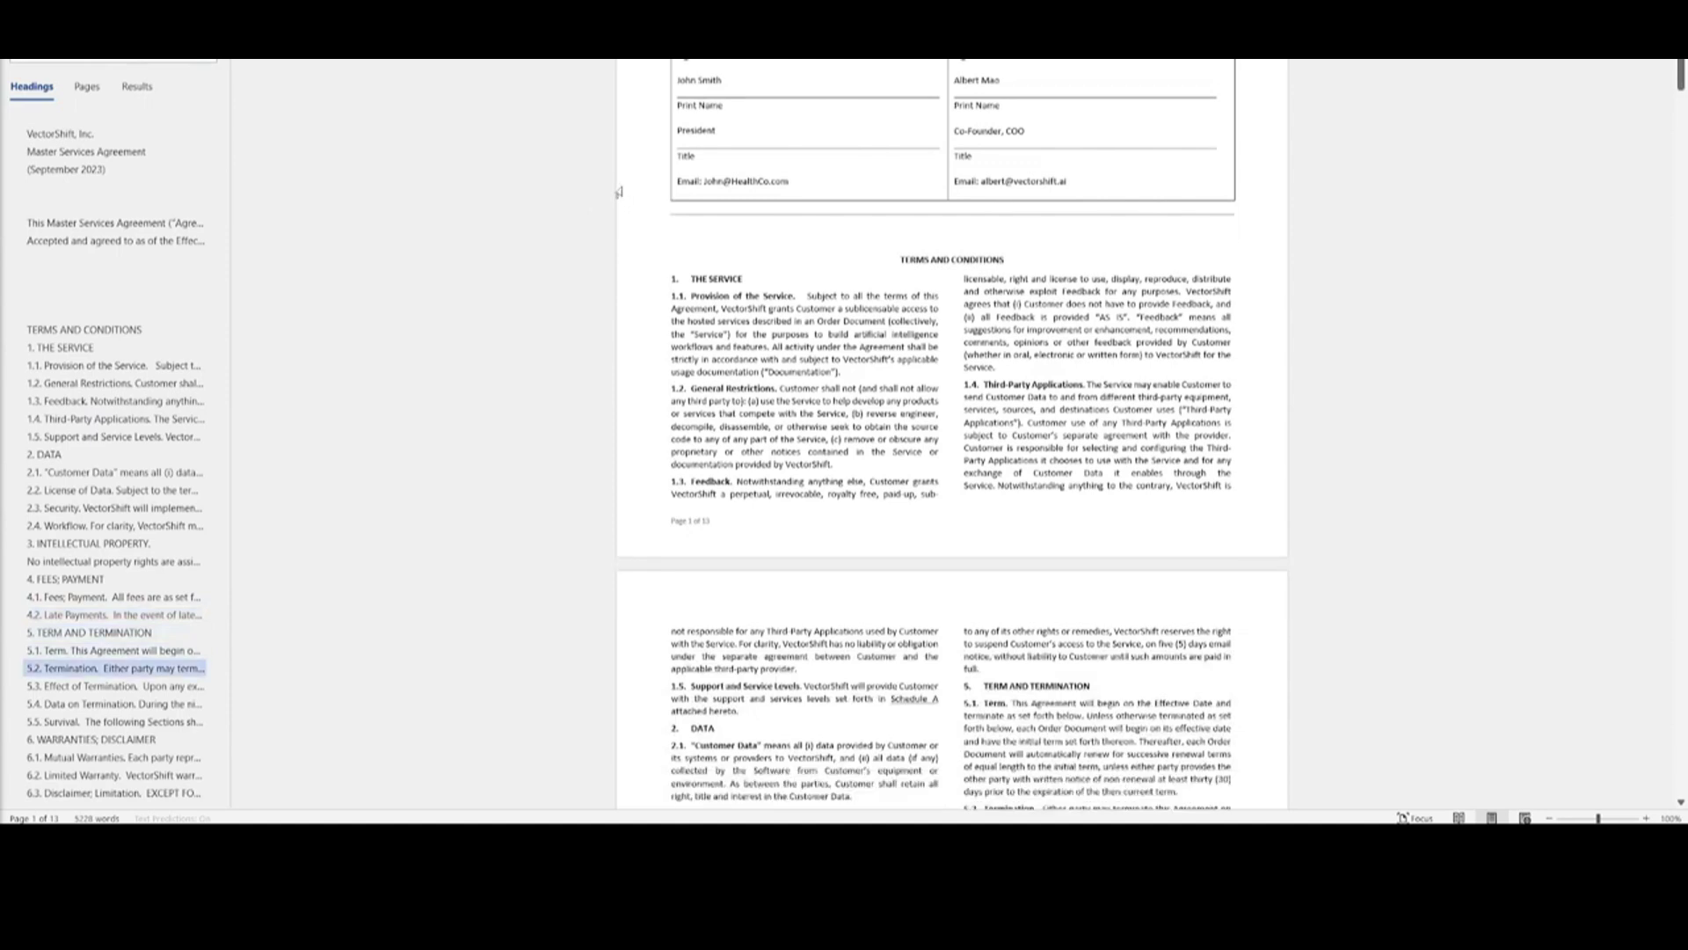
scroll(614, 150, down, 6)
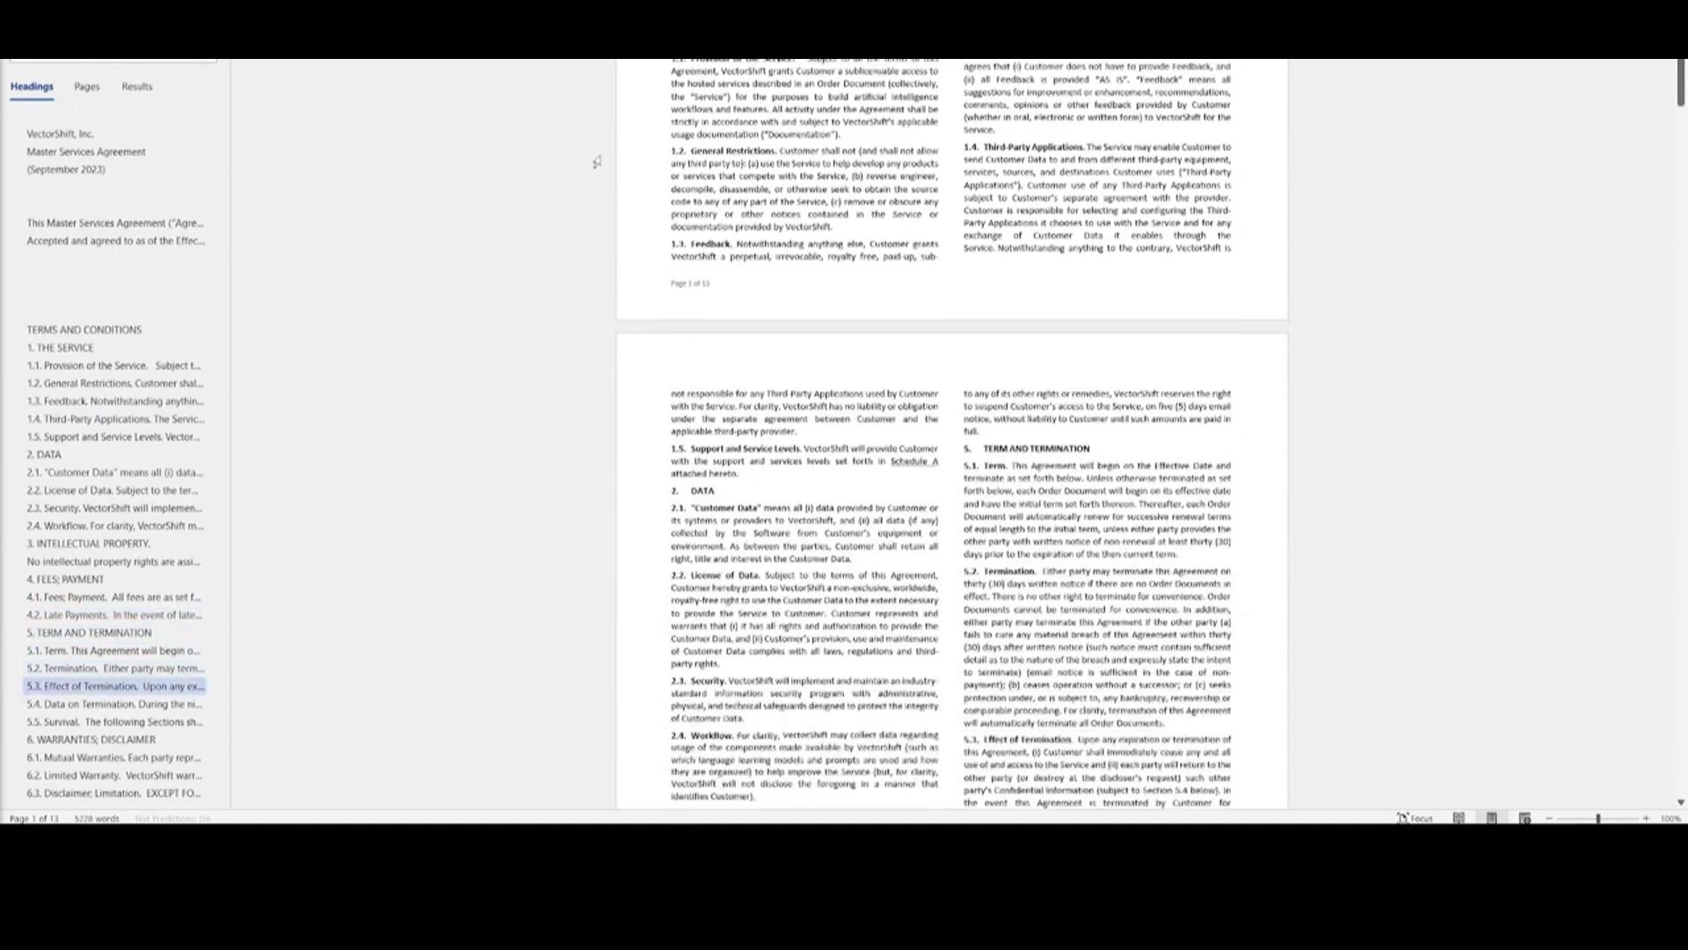
scroll(593, 146, down, 5)
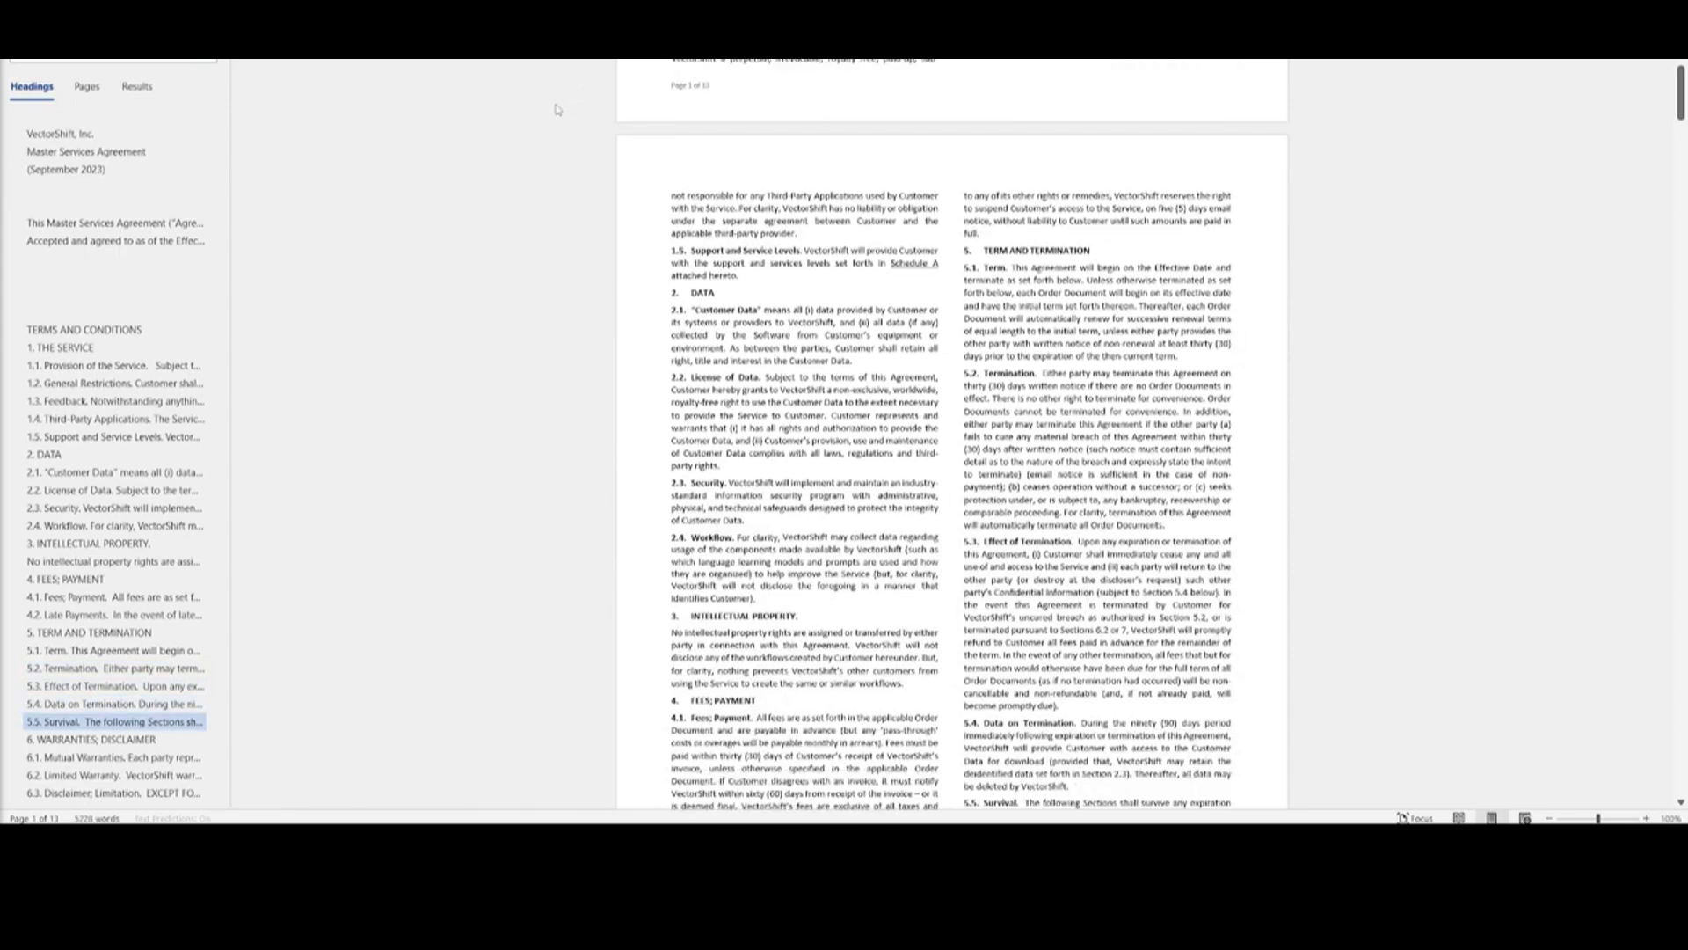
scroll(556, 109, down, 1)
scroll(555, 118, down, 5)
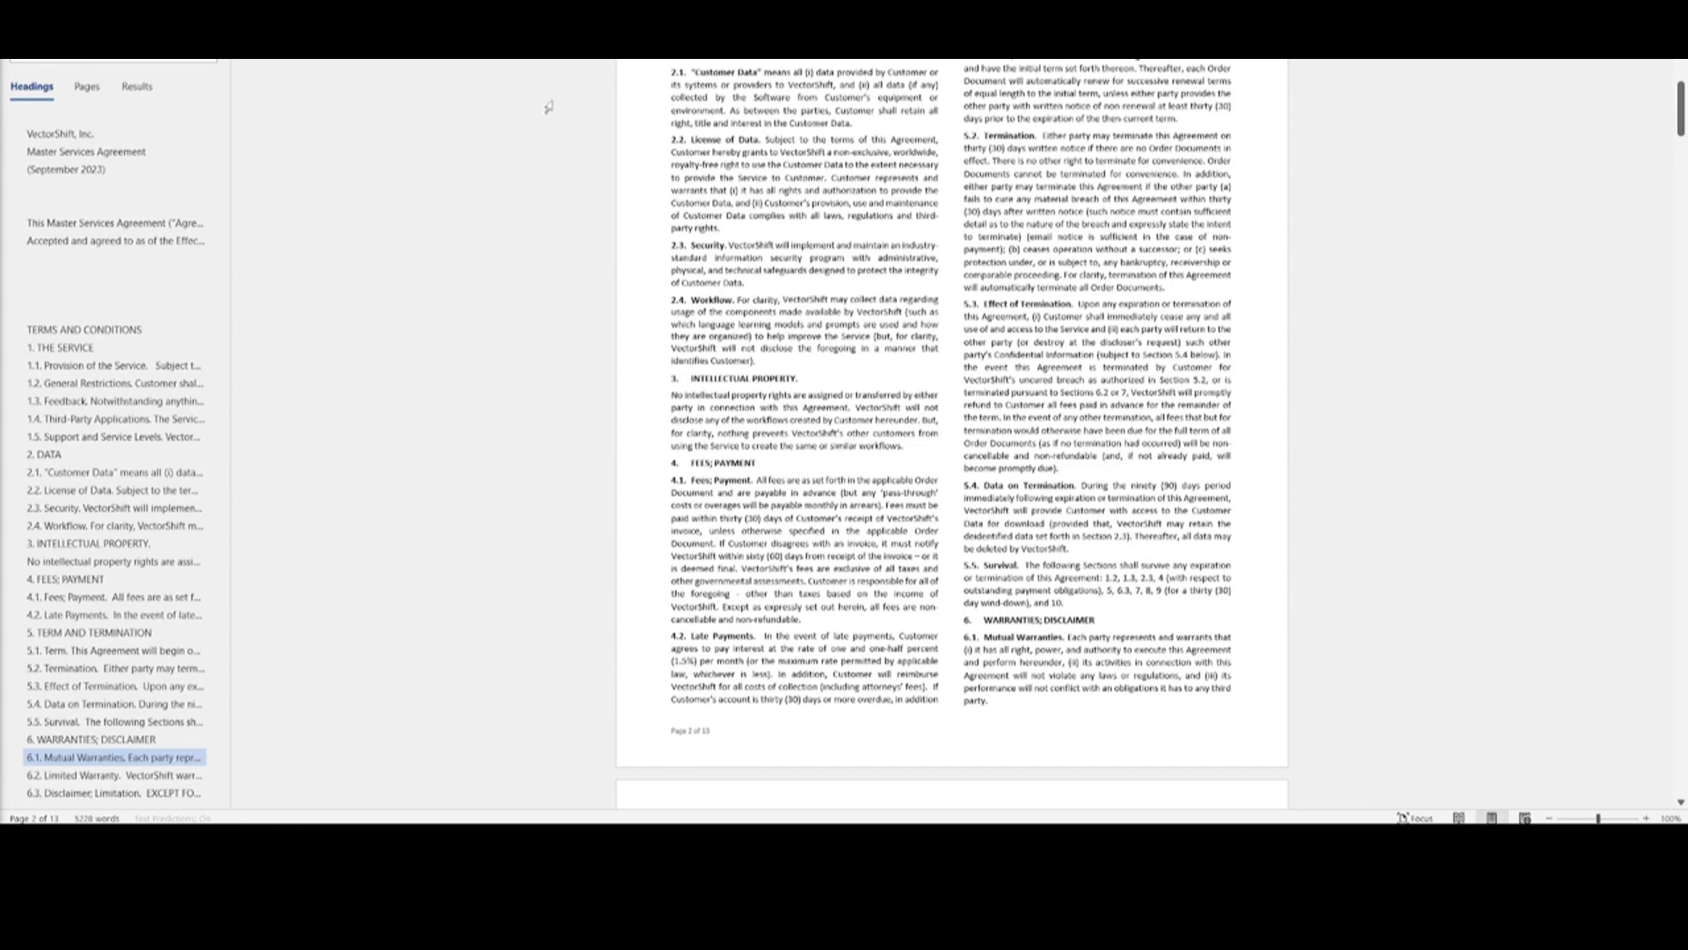
scroll(545, 121, down, 1)
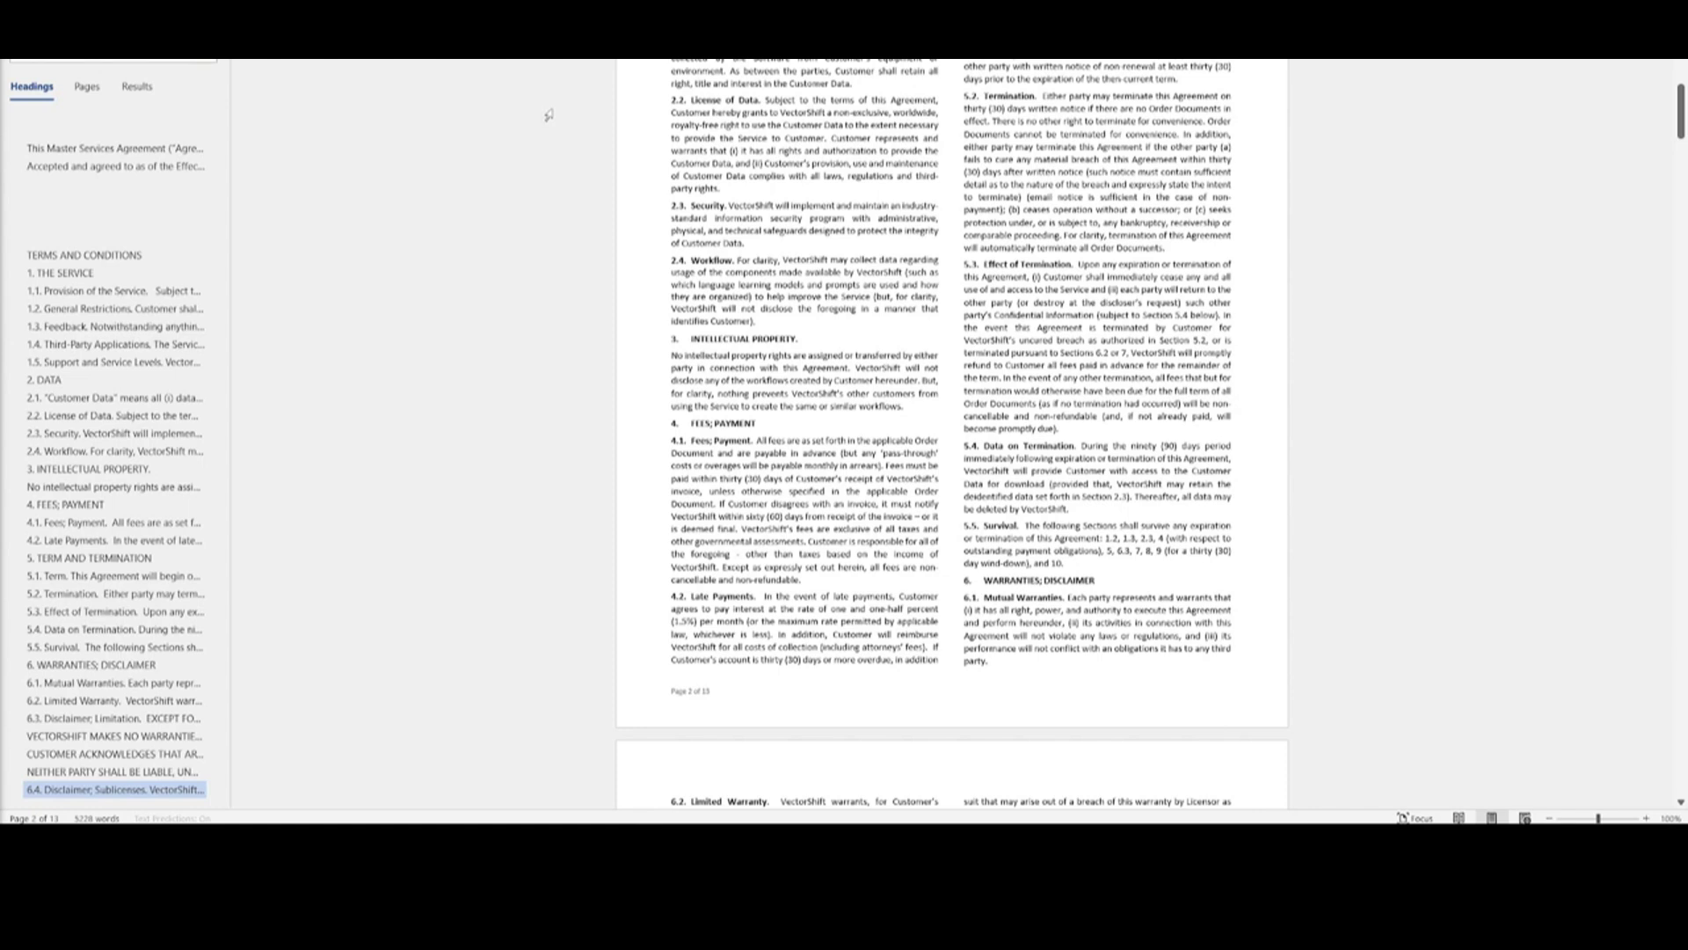
scroll(550, 116, down, 1)
scroll(550, 116, down, 1)
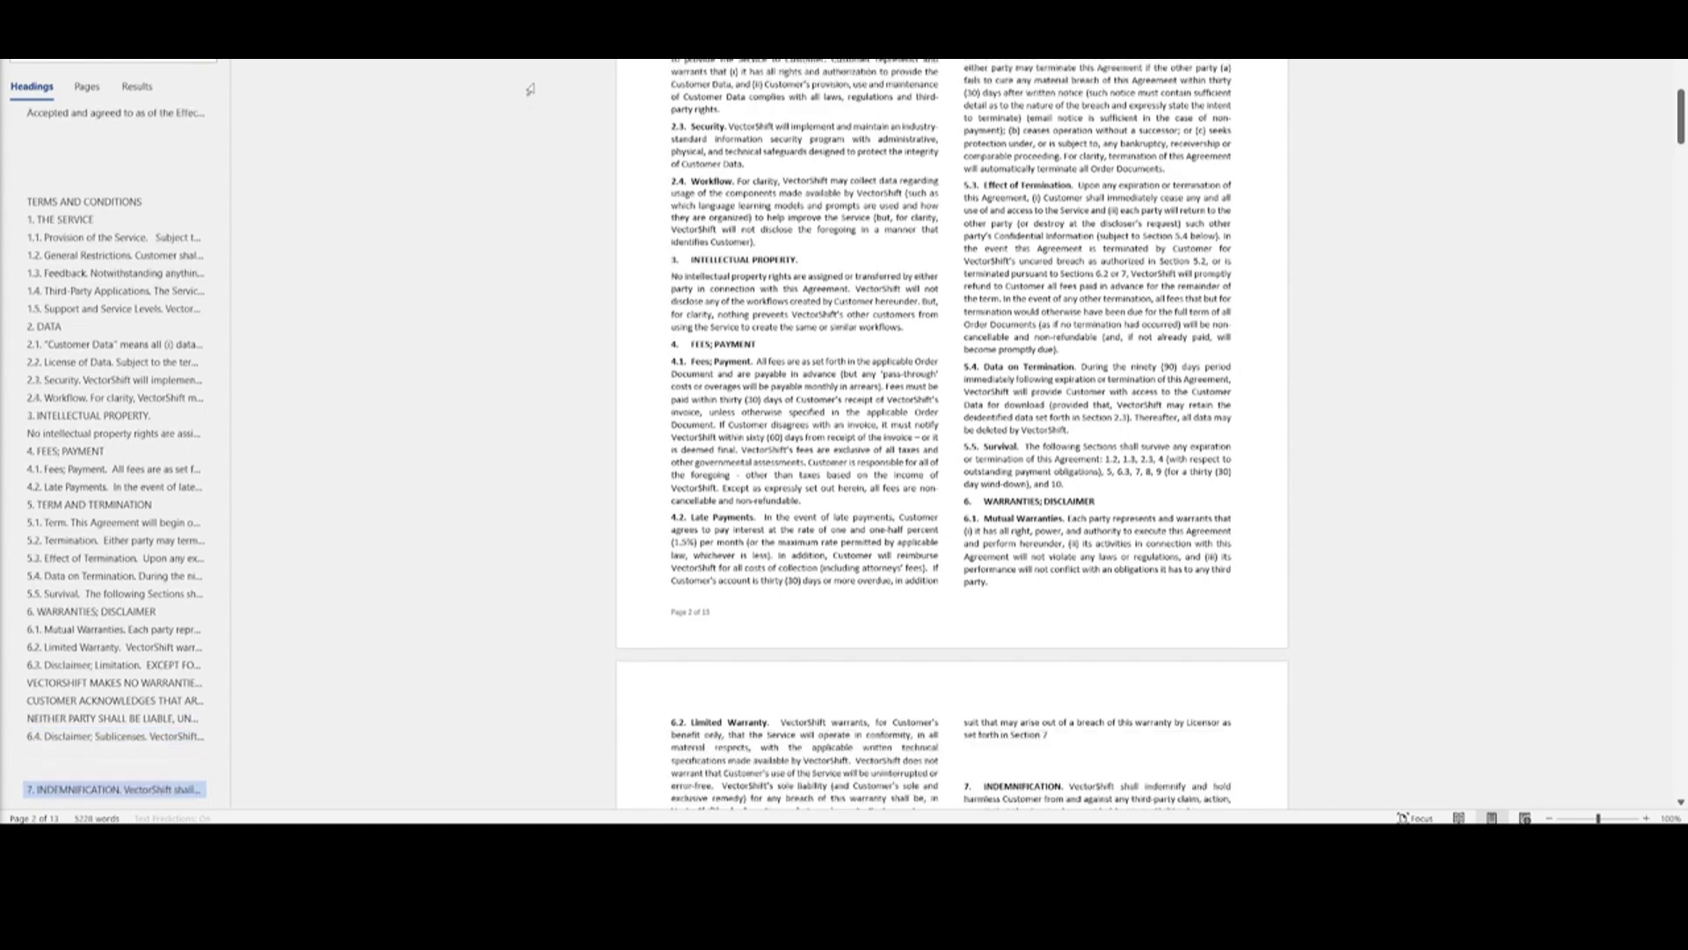
scroll(530, 89, down, 1)
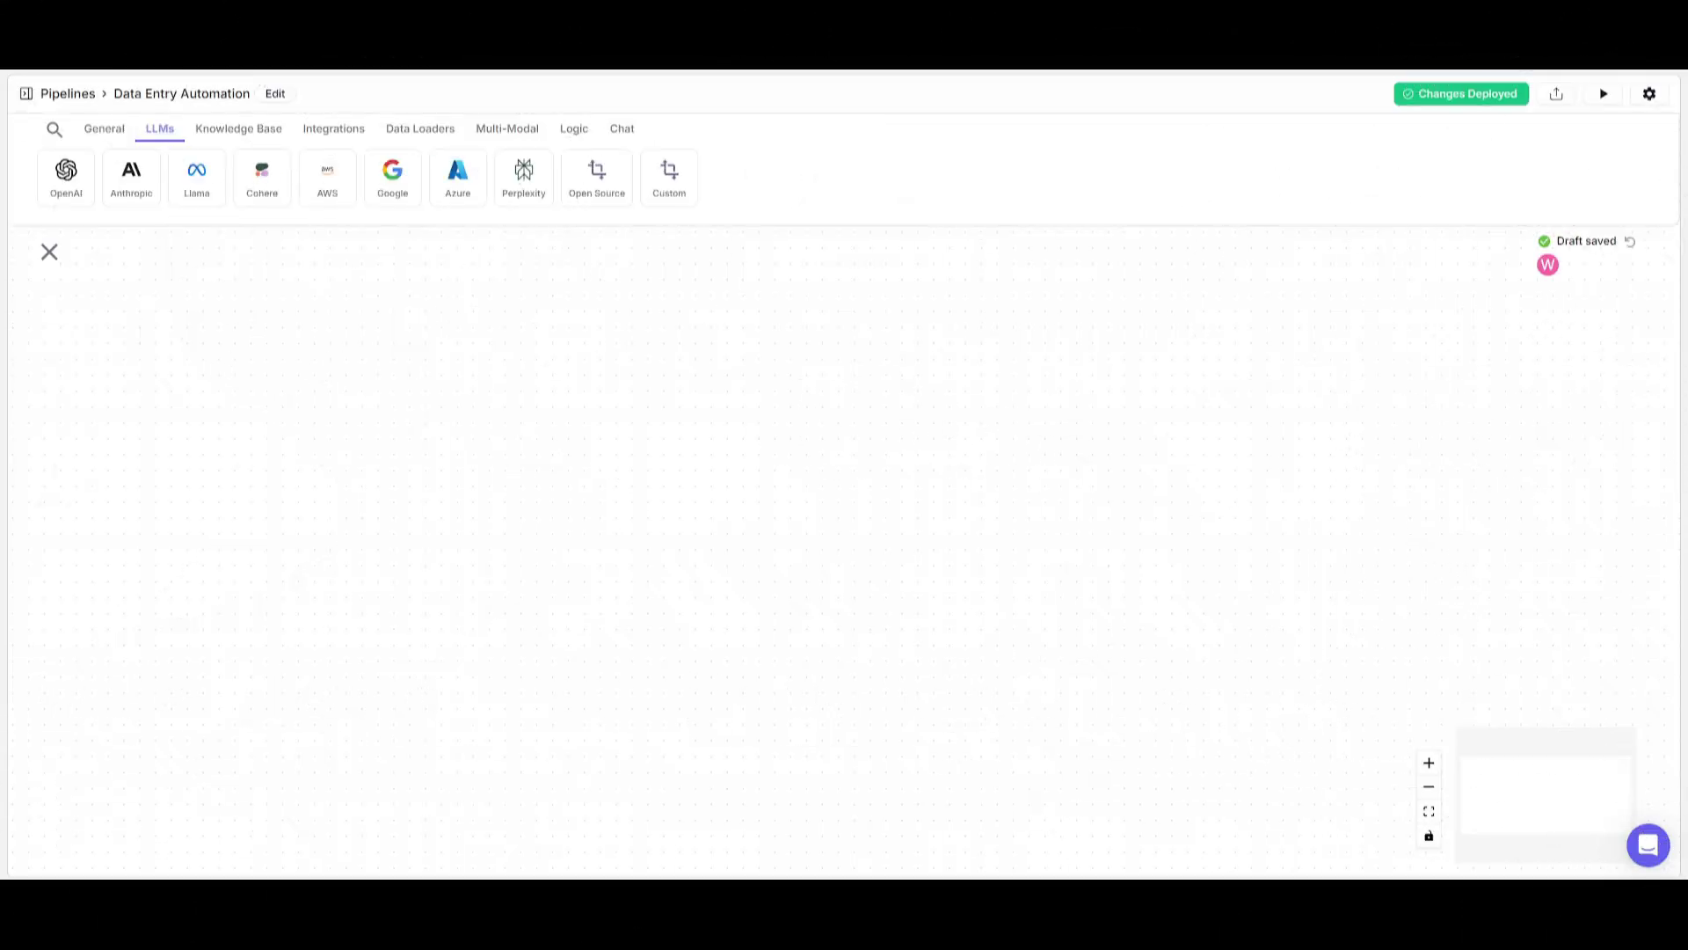
Add an Input node and an Output node on opposite sides of the empty Data Entry Automation canvas.
click(103, 128)
click(66, 176)
drag(131, 176, 1169, 451)
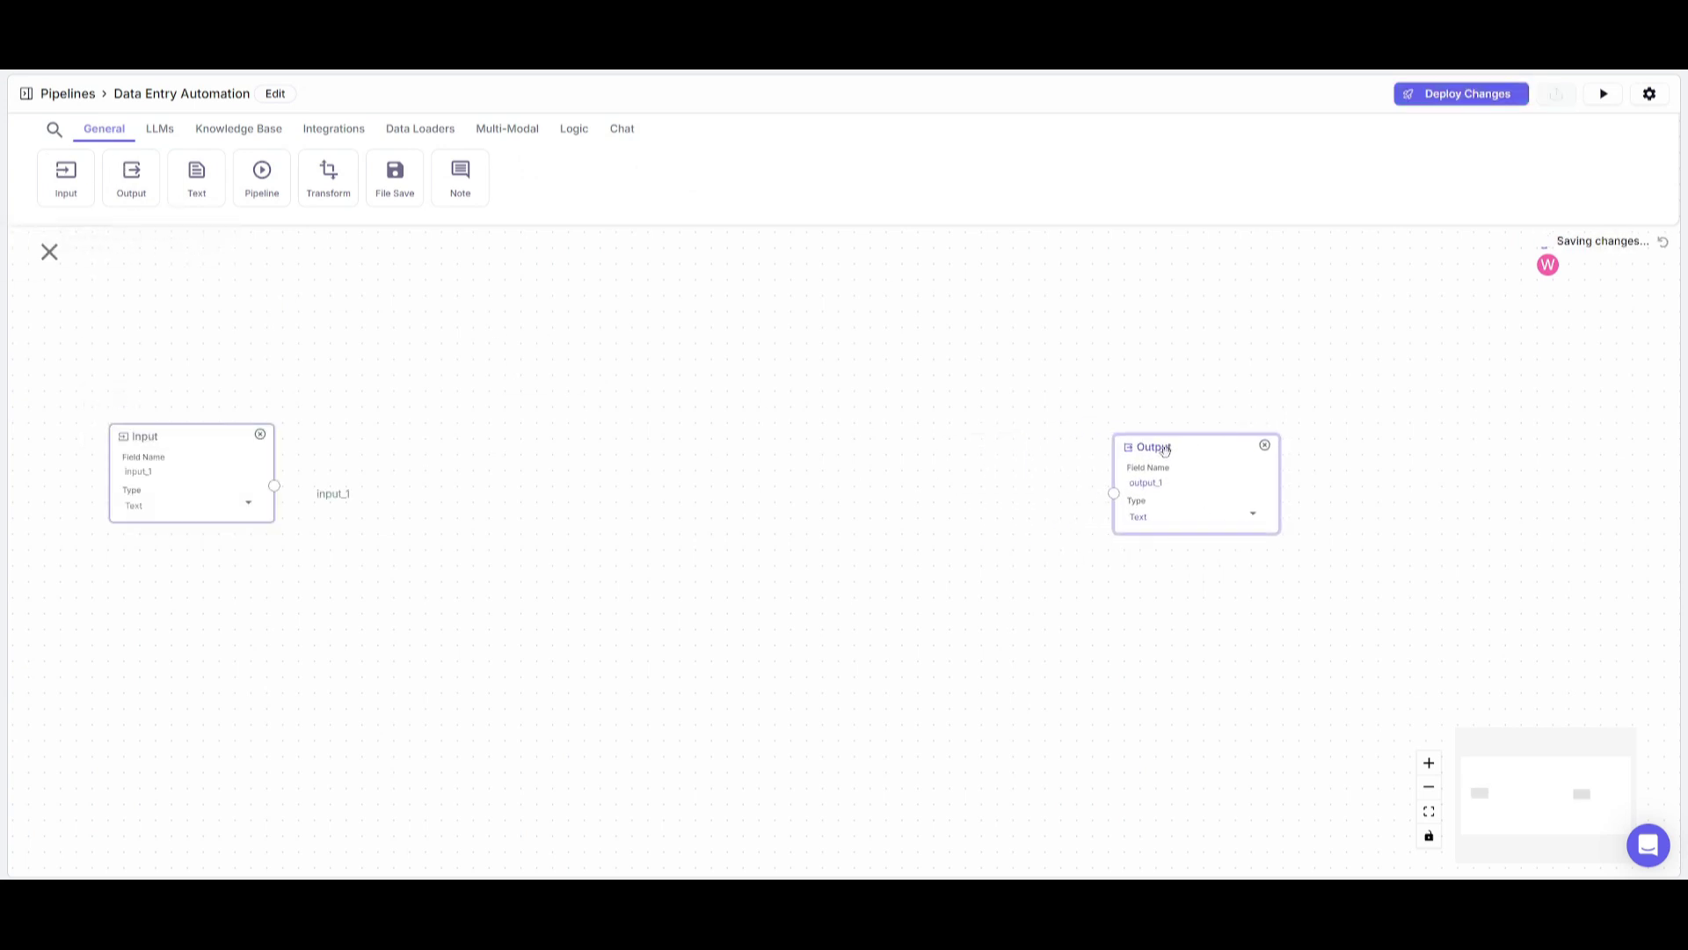
drag(170, 437, 170, 449)
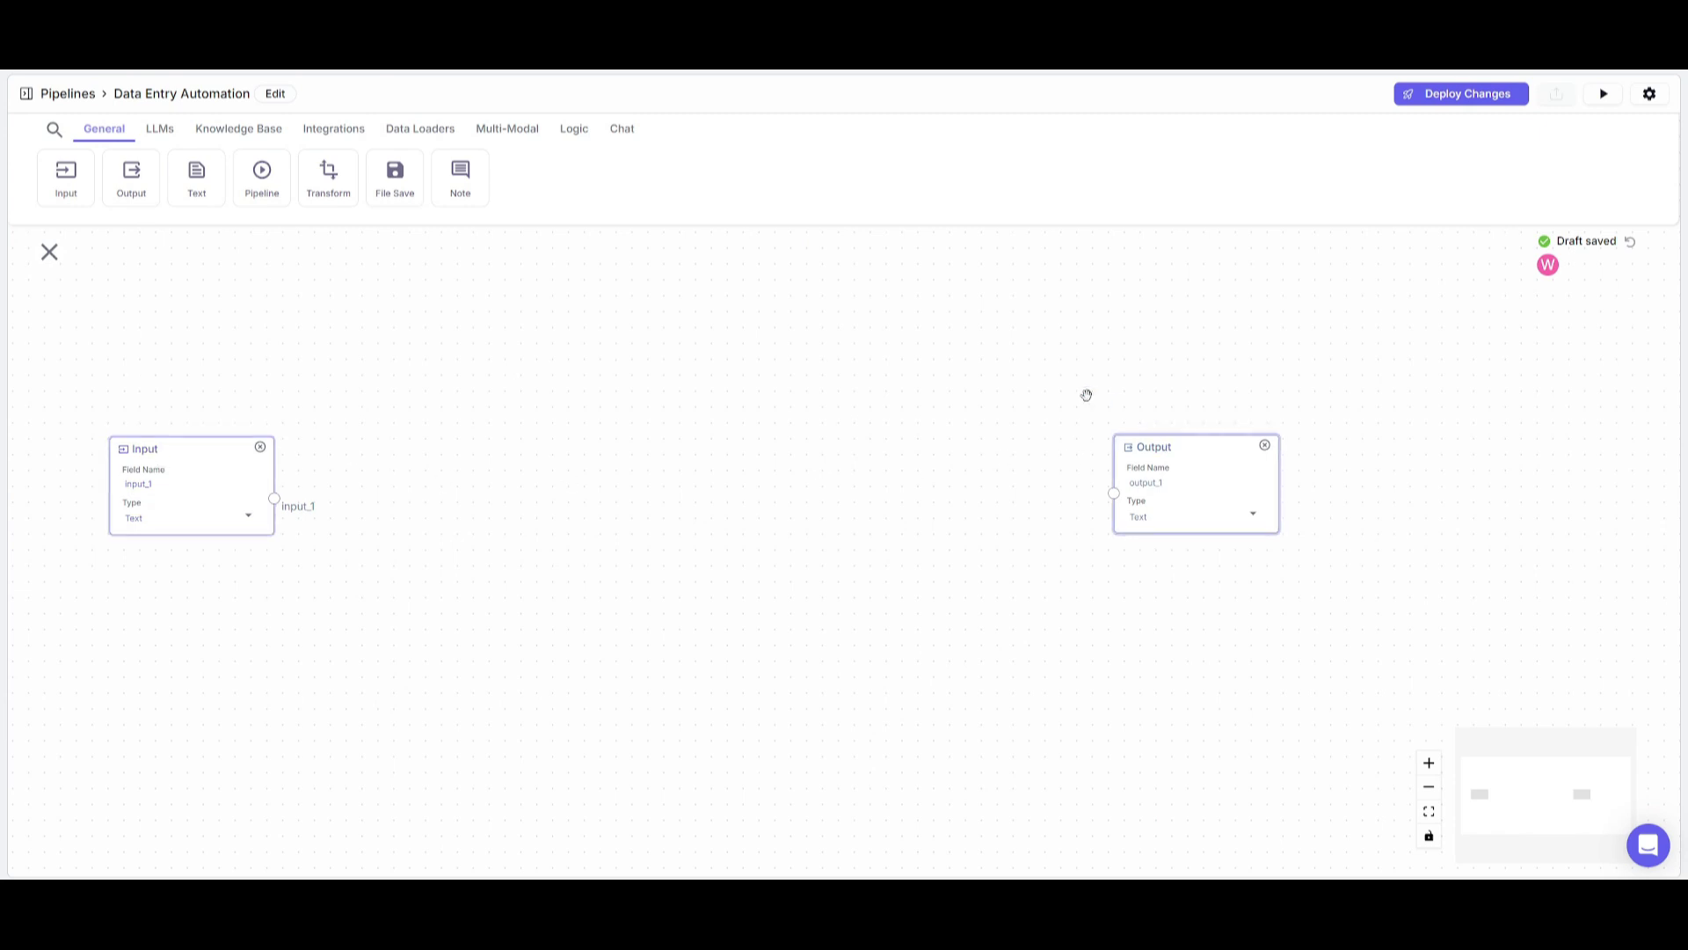
scroll(1084, 398, down, 1)
scroll(1187, 454, up, 1)
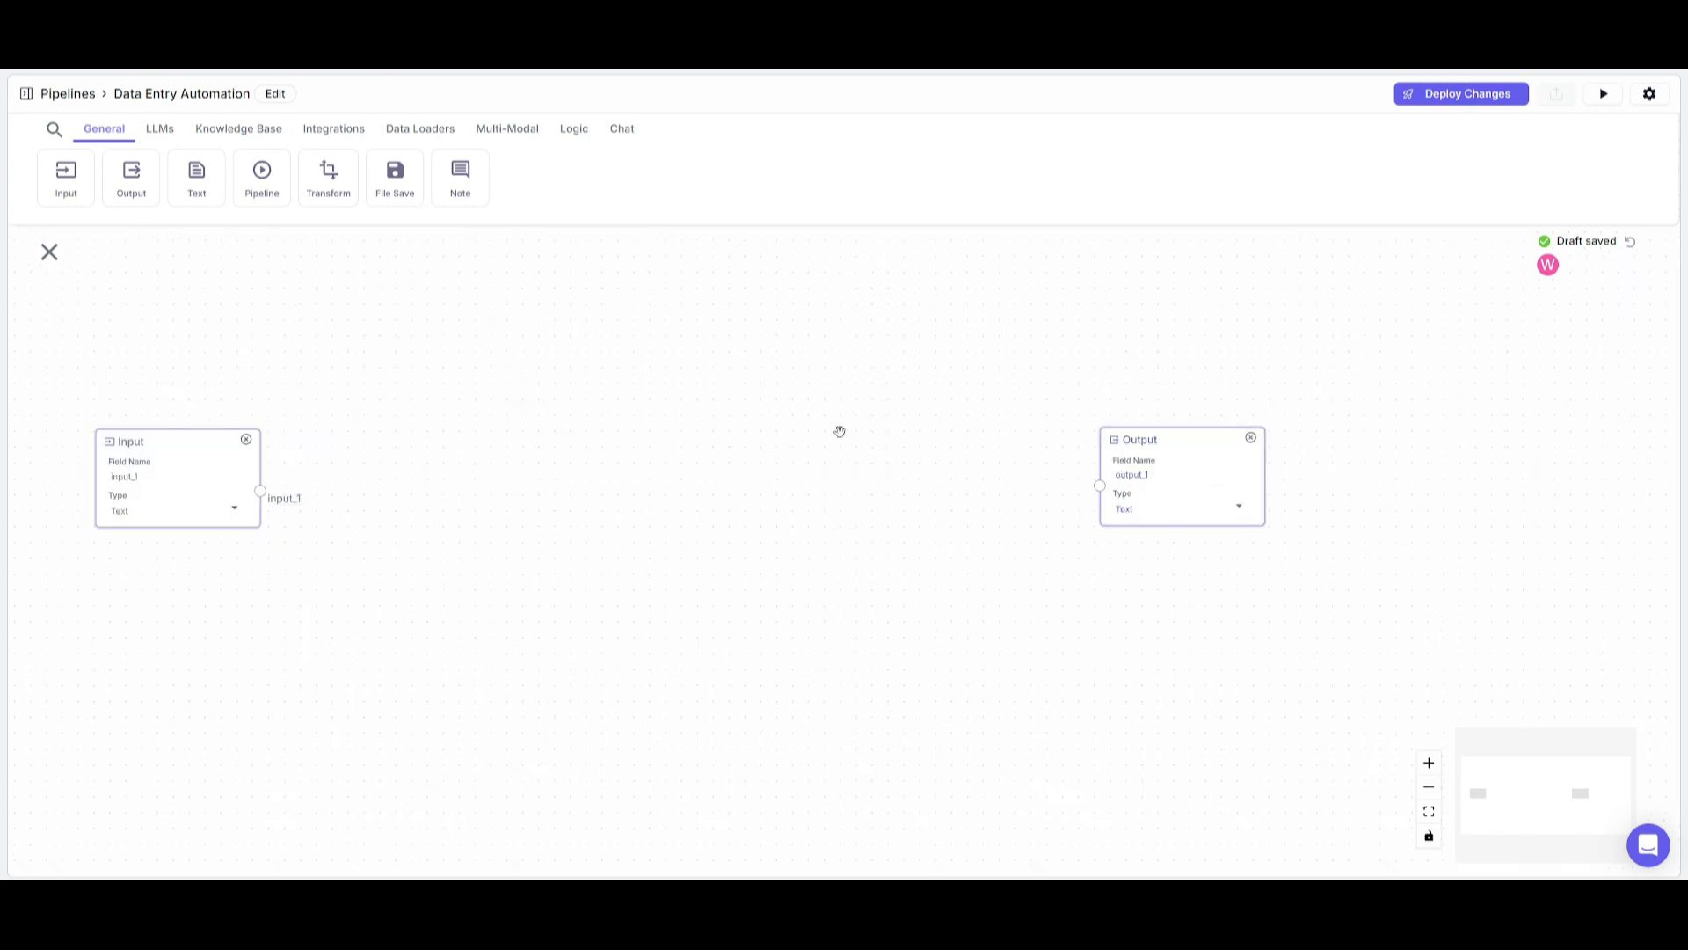
scroll(870, 429, left, 2)
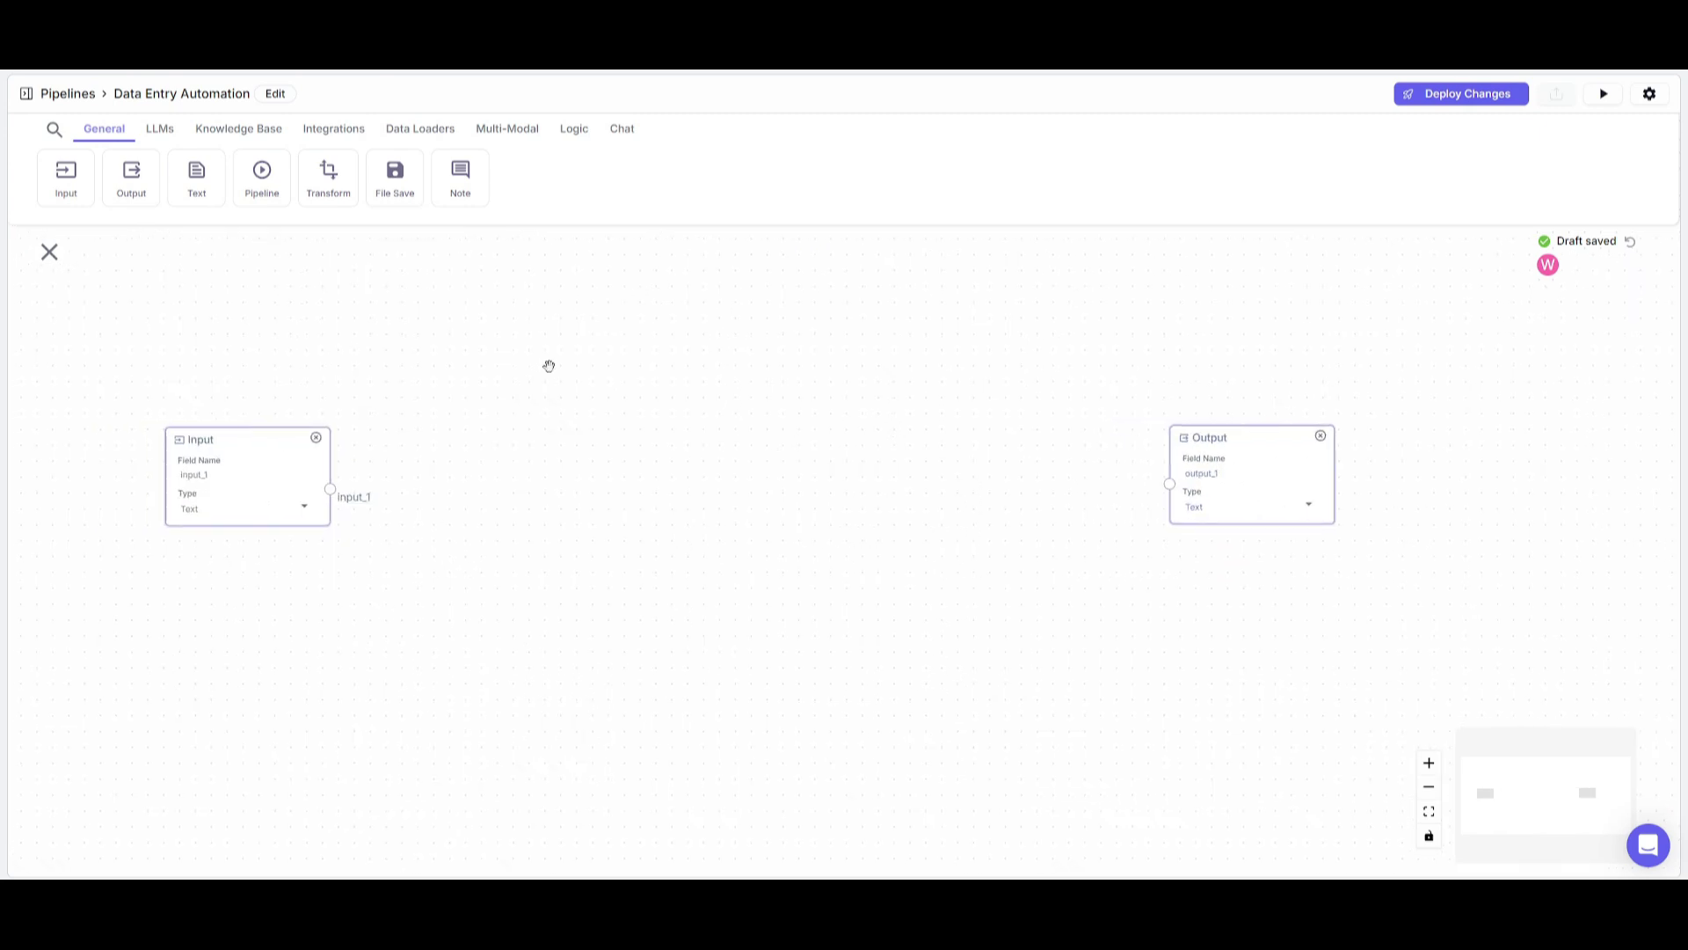
Move the Input node further from the outputs and add three more Output nodes, arranging all four Output nodes in a vertical column.
click(157, 140)
click(103, 129)
drag(229, 445, 173, 458)
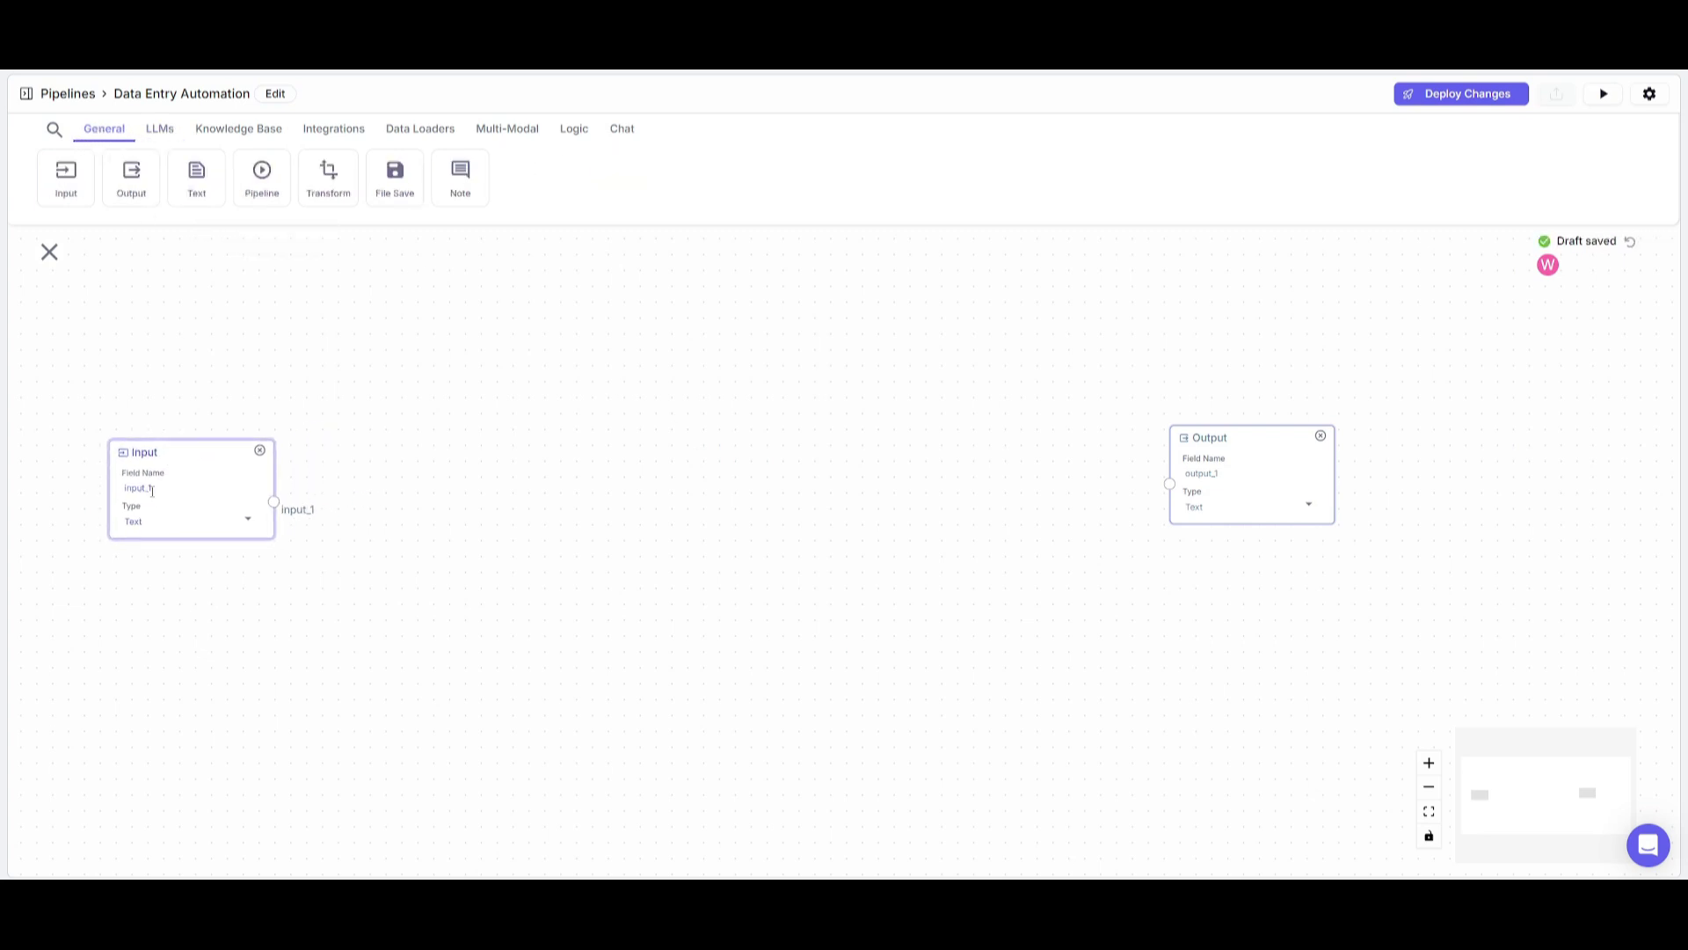
drag(131, 176, 1225, 602)
drag(1240, 453, 1268, 322)
drag(1249, 603, 1247, 448)
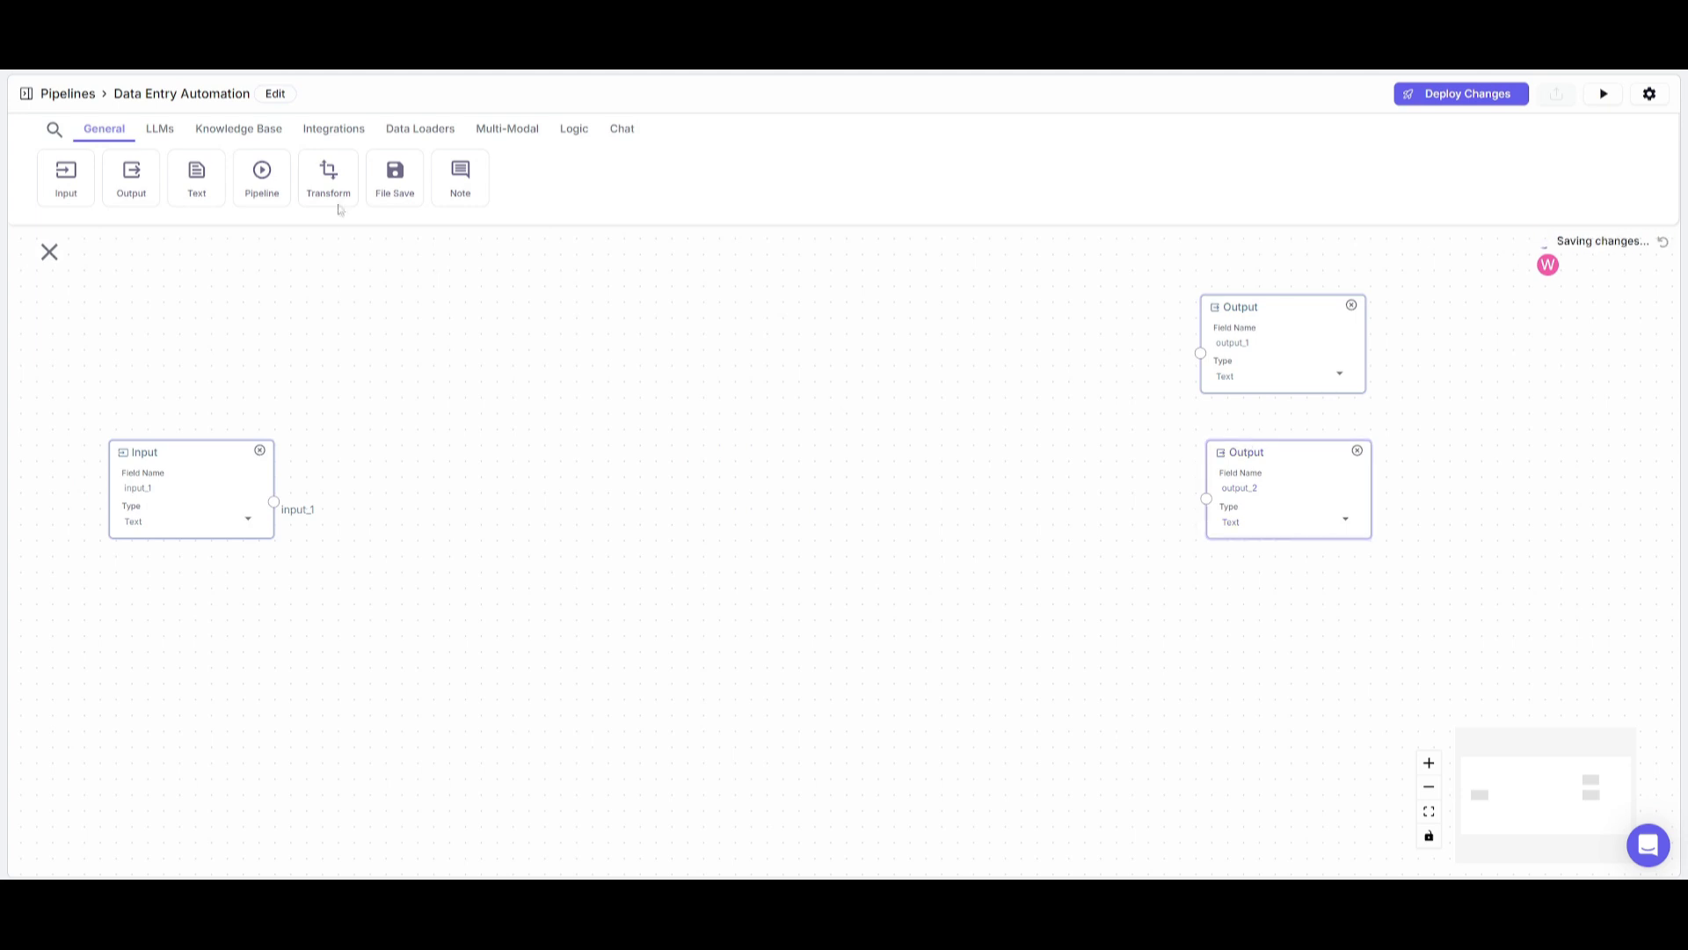
drag(131, 176, 1255, 598)
drag(1260, 452, 1252, 445)
drag(1236, 588, 1228, 587)
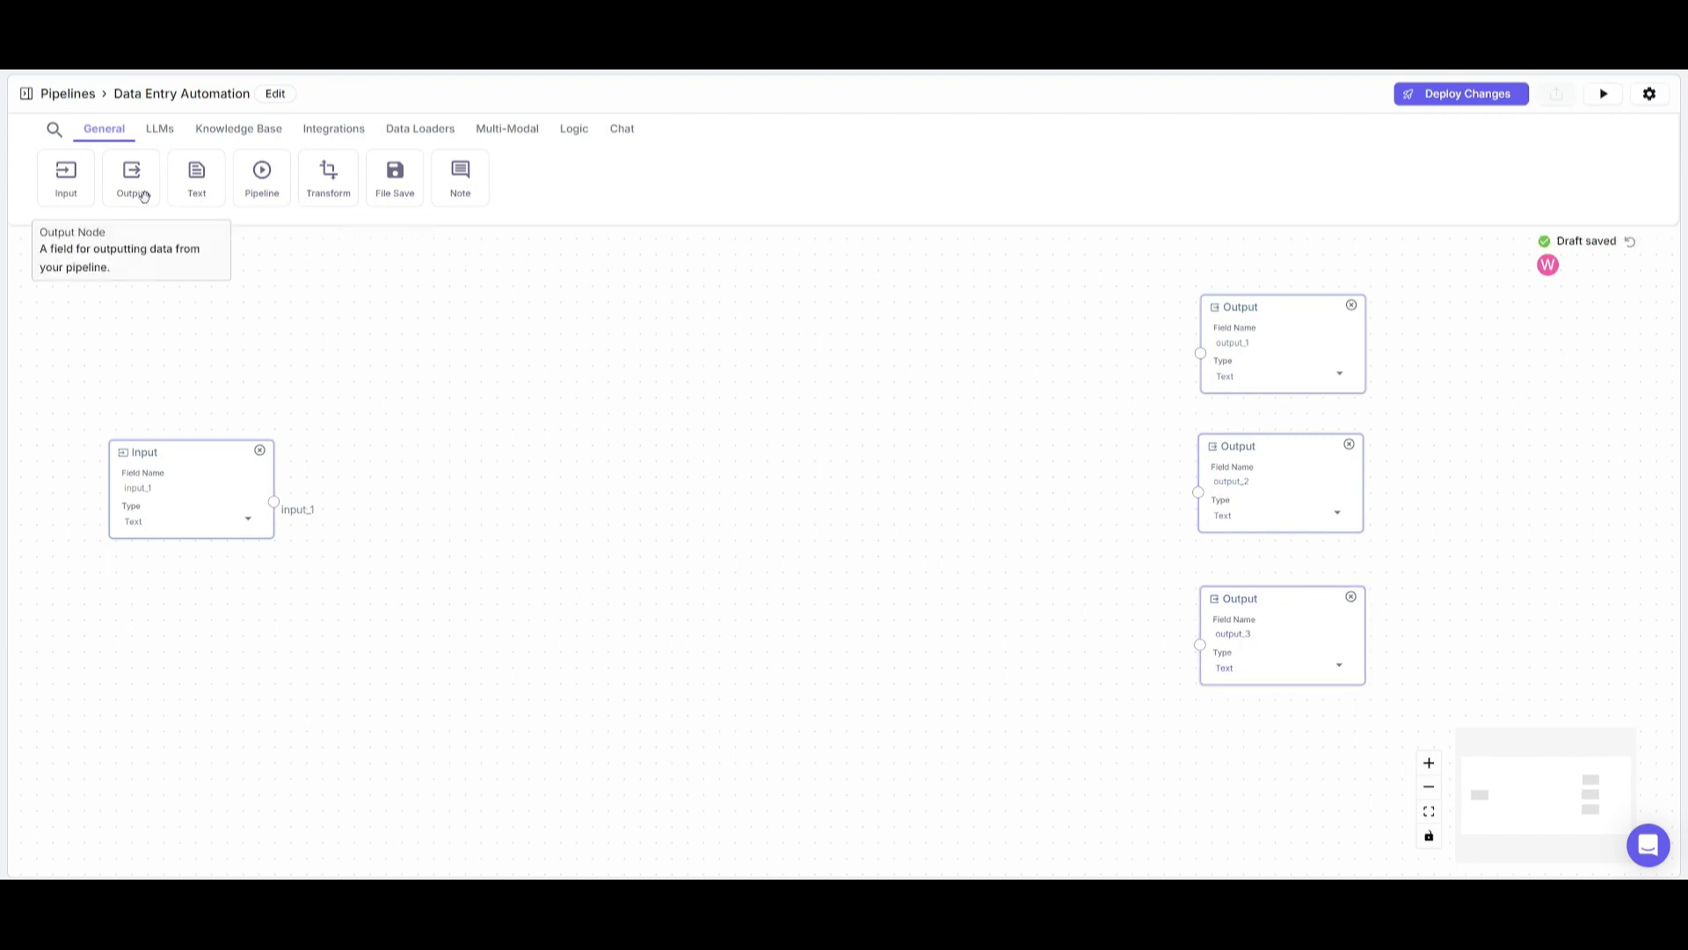
drag(131, 176, 1232, 749)
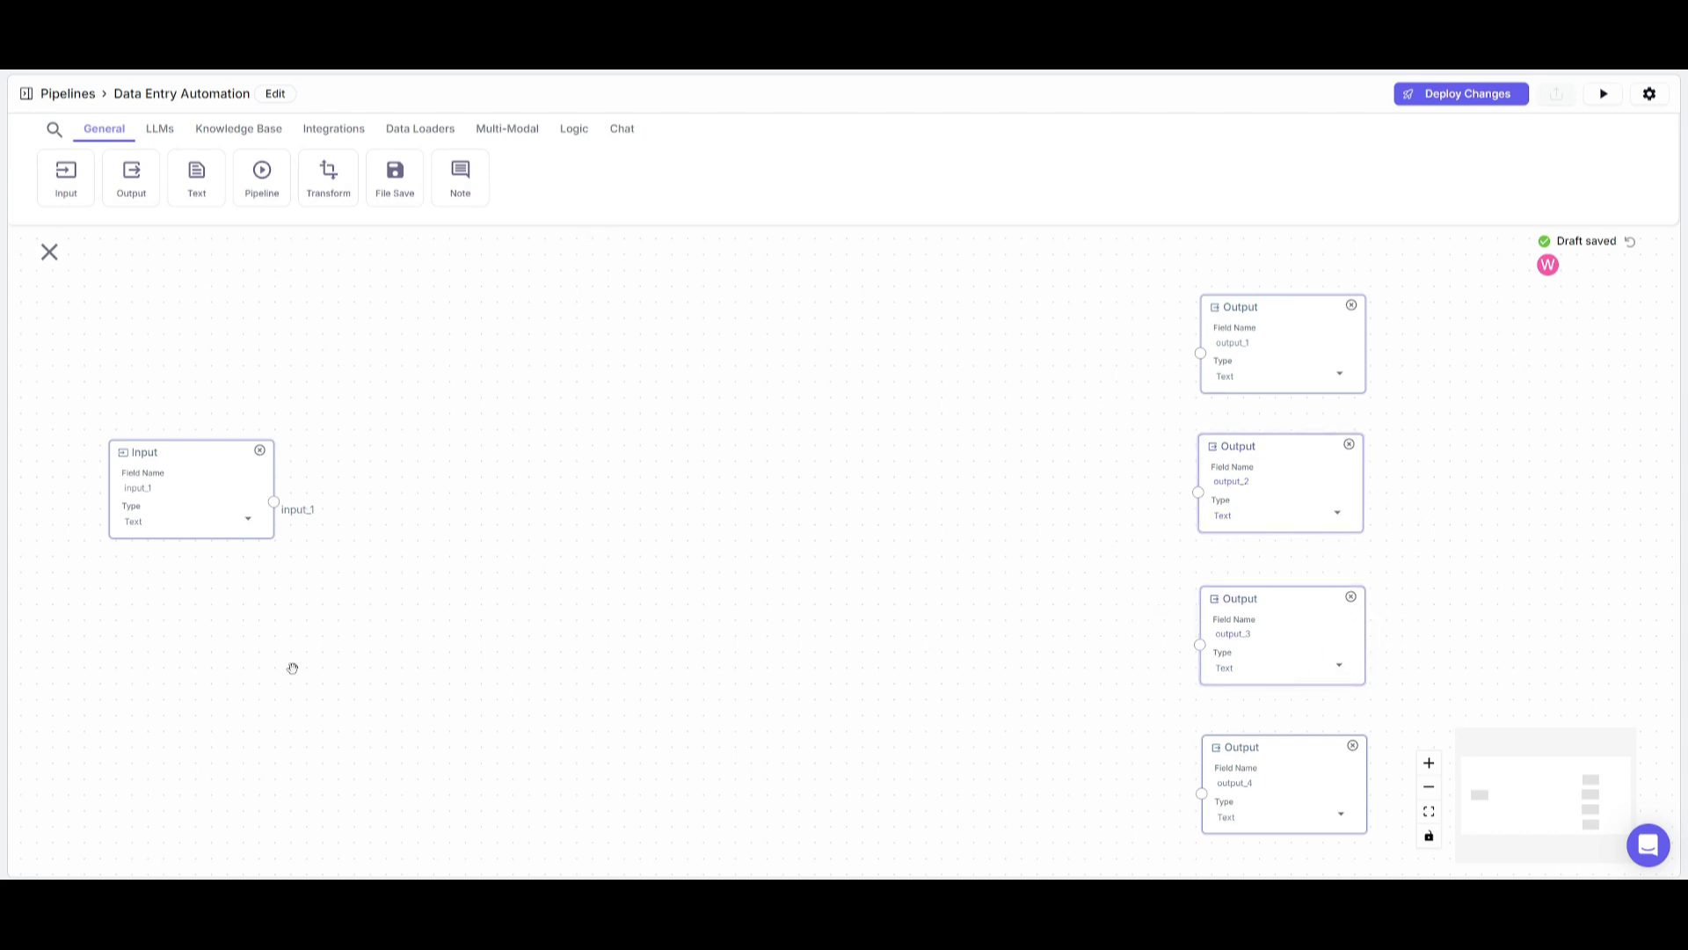
Set the Input node's type to File.
click(143, 514)
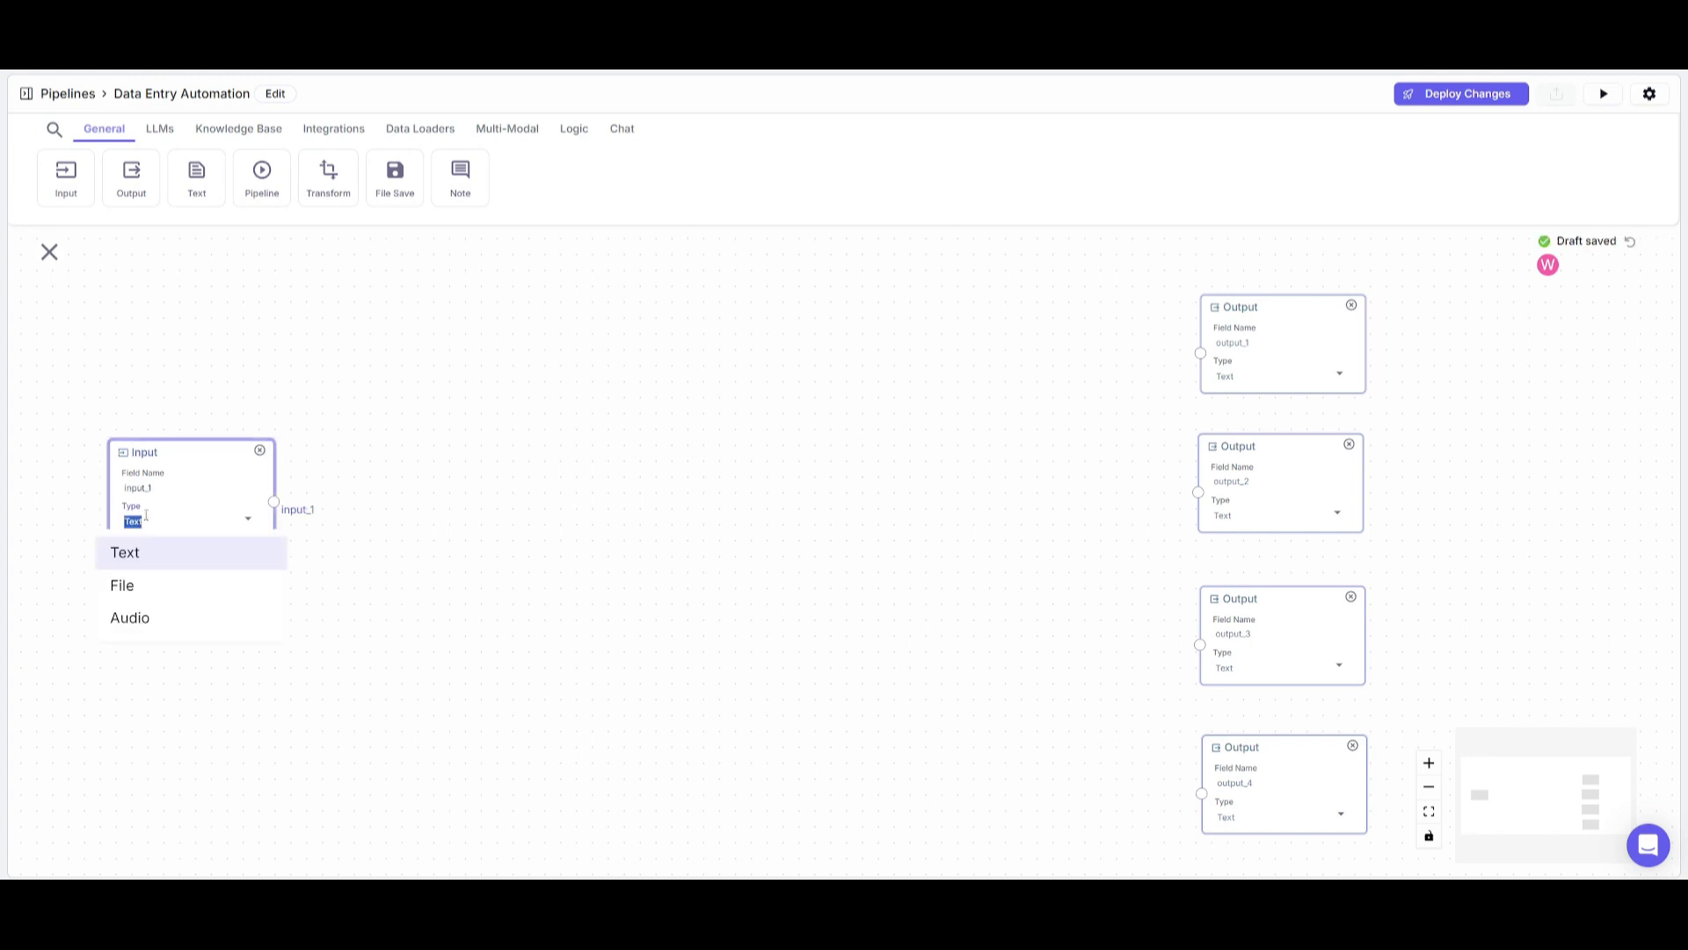
click(131, 585)
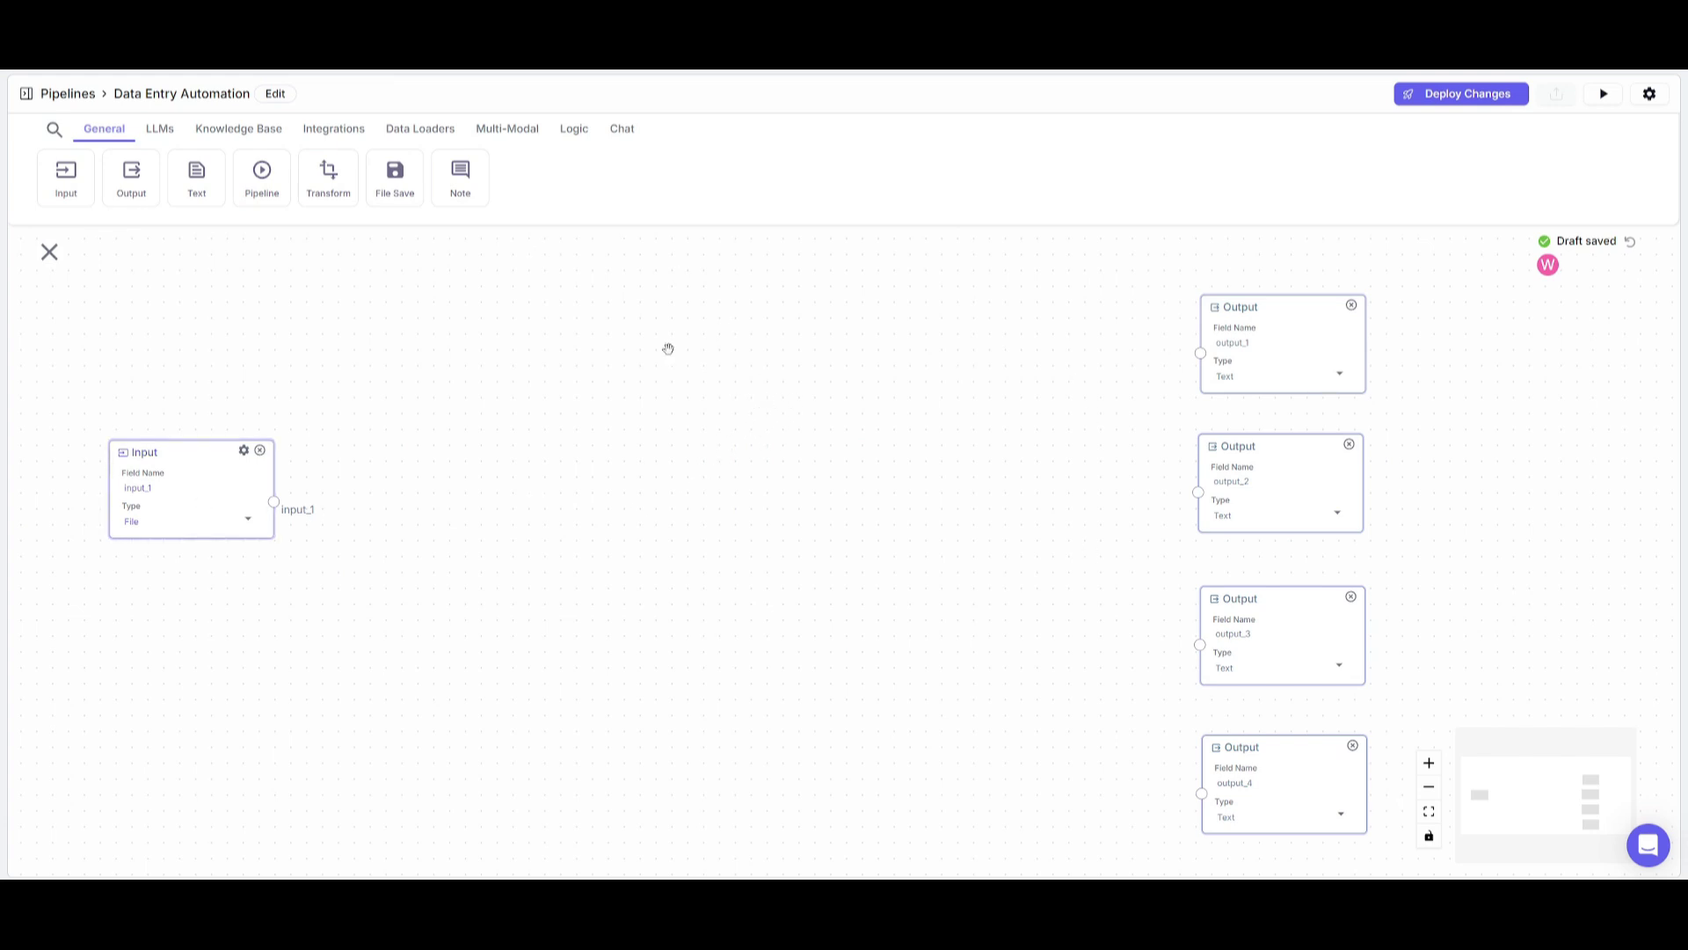
Add four Anthropic LLM nodes stacked in a column between the Input node and the Output nodes.
click(160, 128)
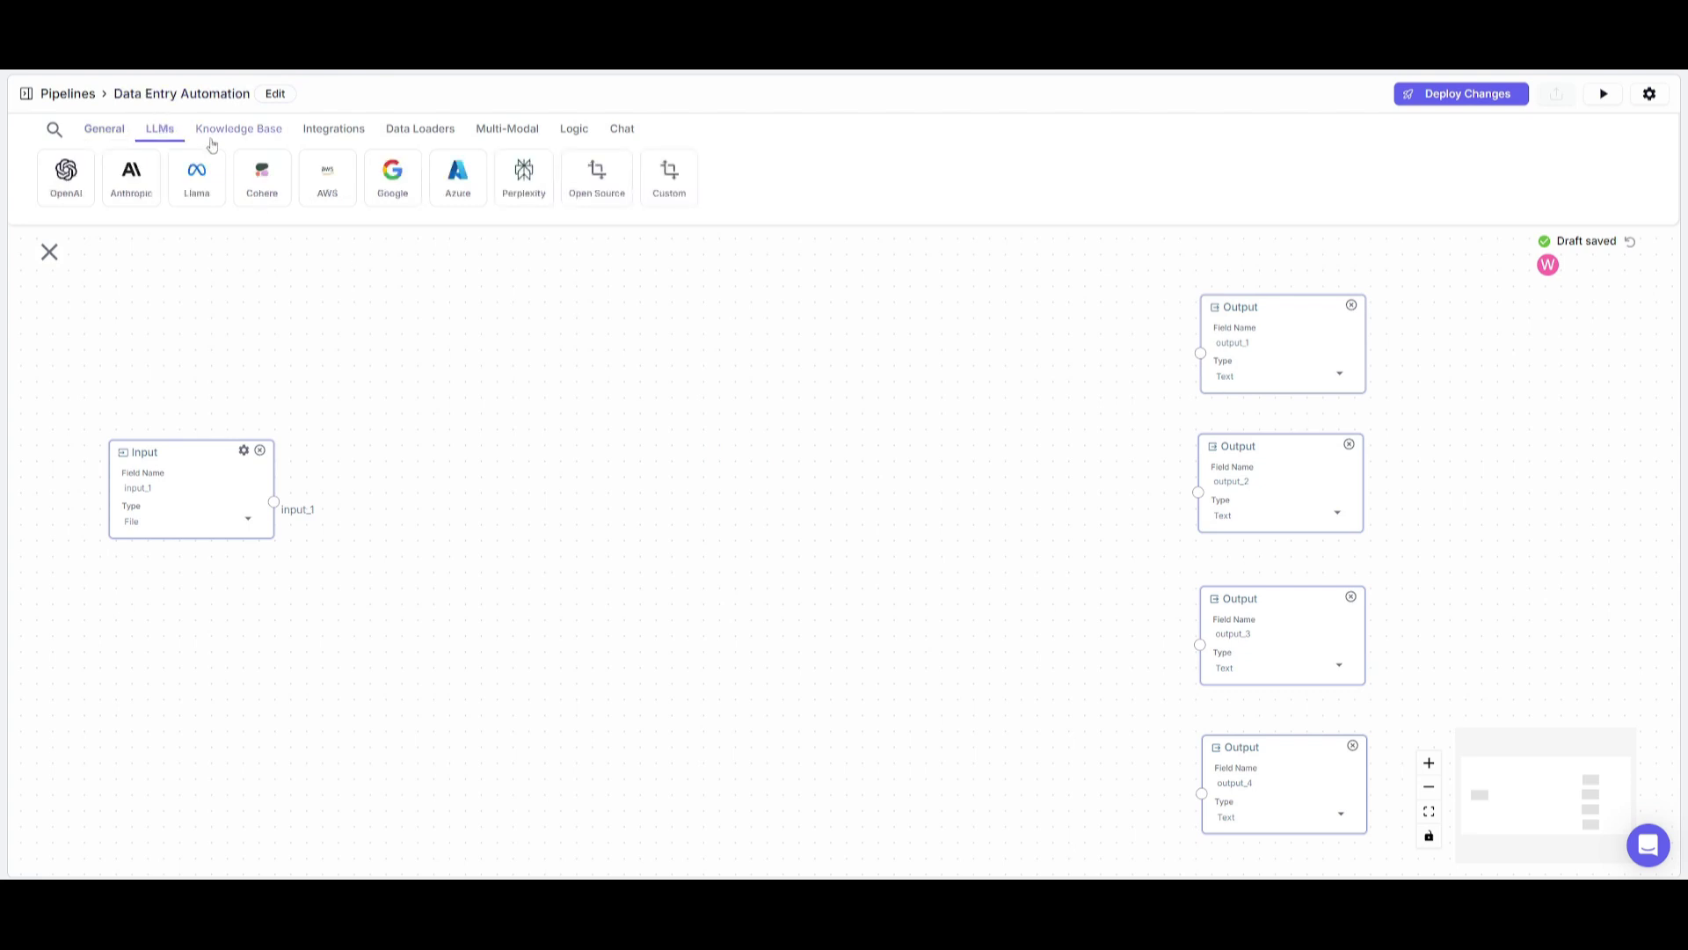
drag(131, 172, 544, 280)
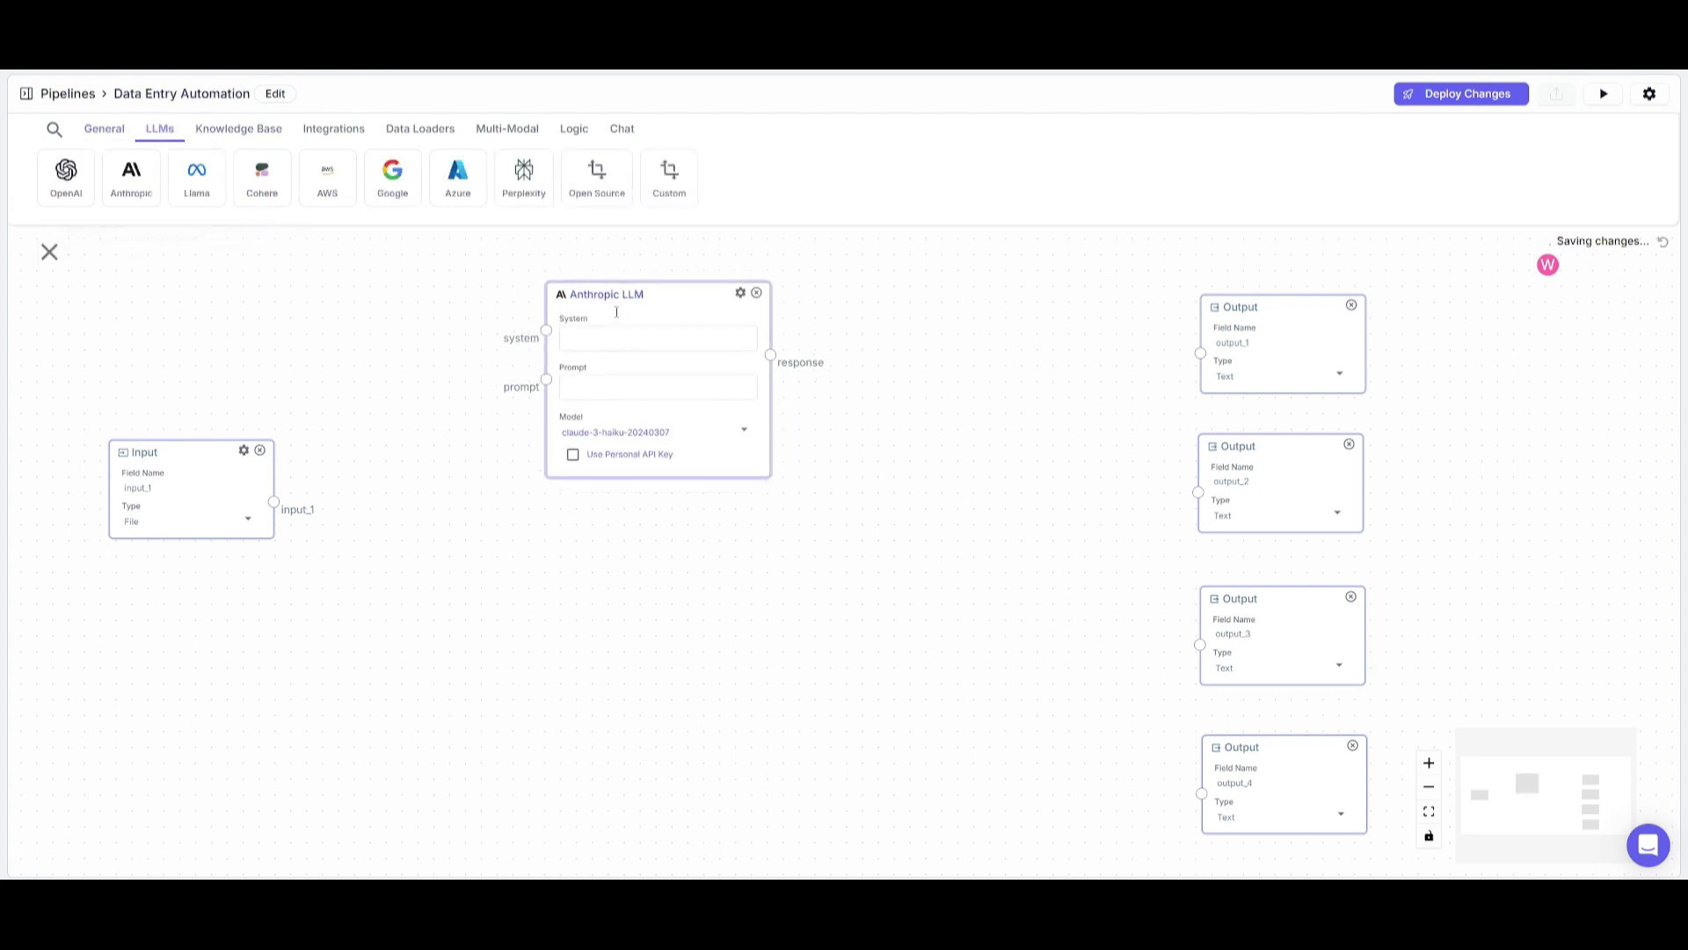
drag(131, 172, 627, 556)
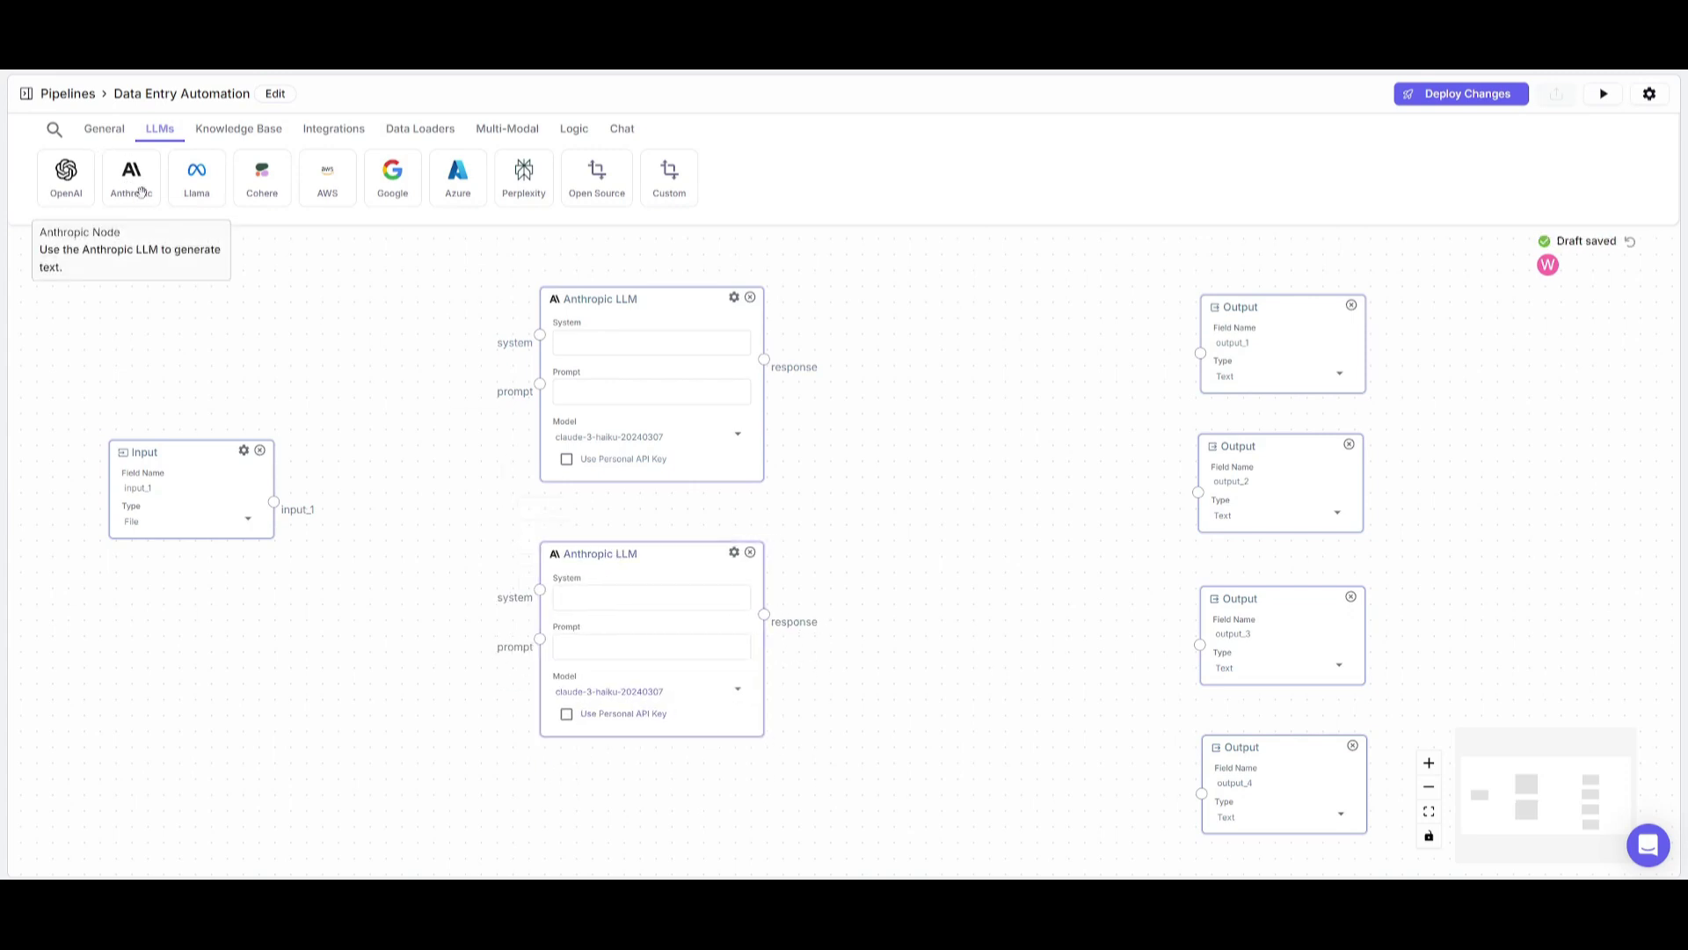
scroll(414, 592, down, 3)
drag(414, 592, 411, 436)
drag(131, 173, 541, 575)
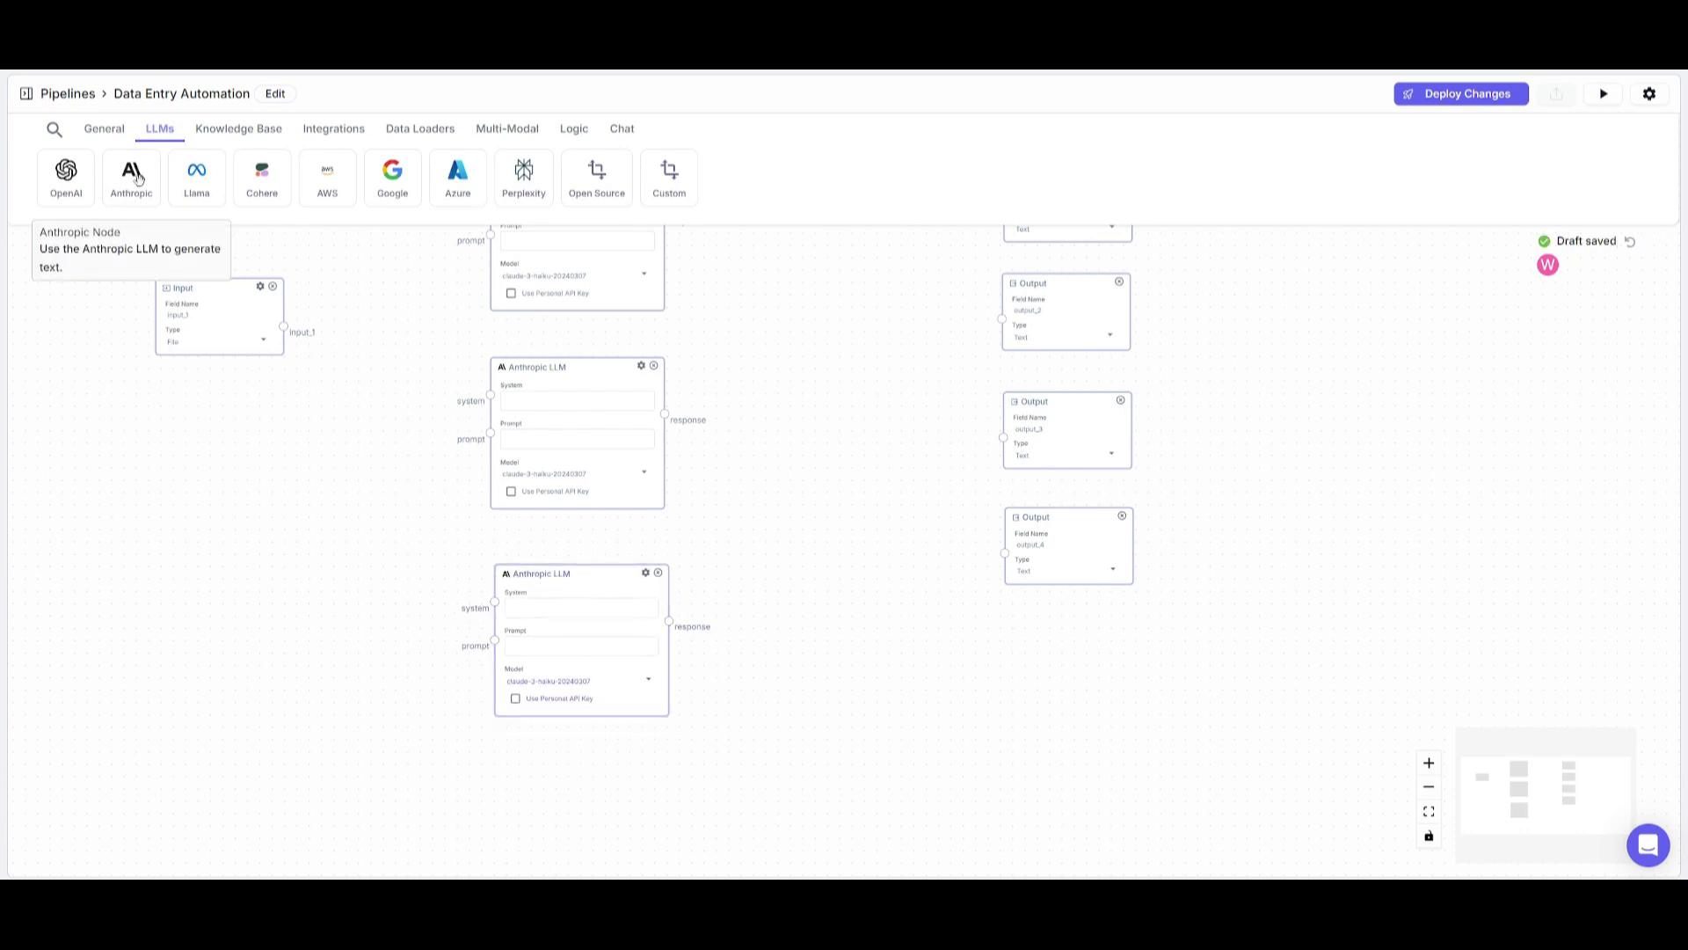
drag(131, 172, 576, 763)
drag(807, 728, 799, 561)
scroll(618, 637, up, 3)
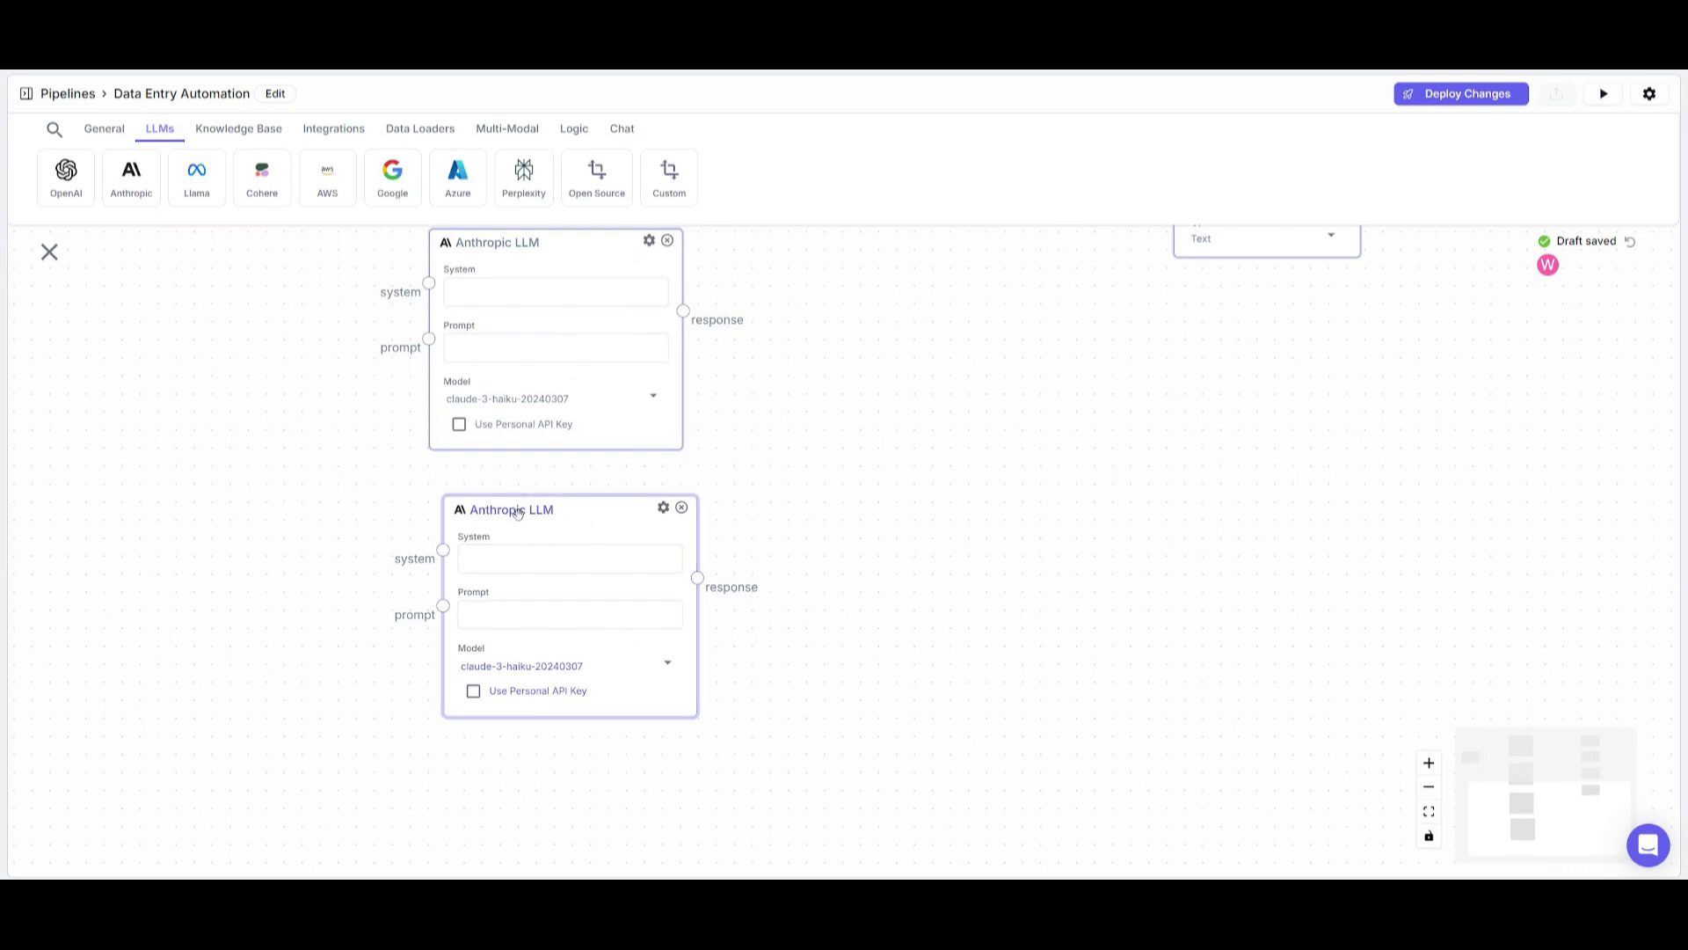
Set the model of the lower three Anthropic LLM nodes to claude-3-5-sonnet-20240620.
click(514, 670)
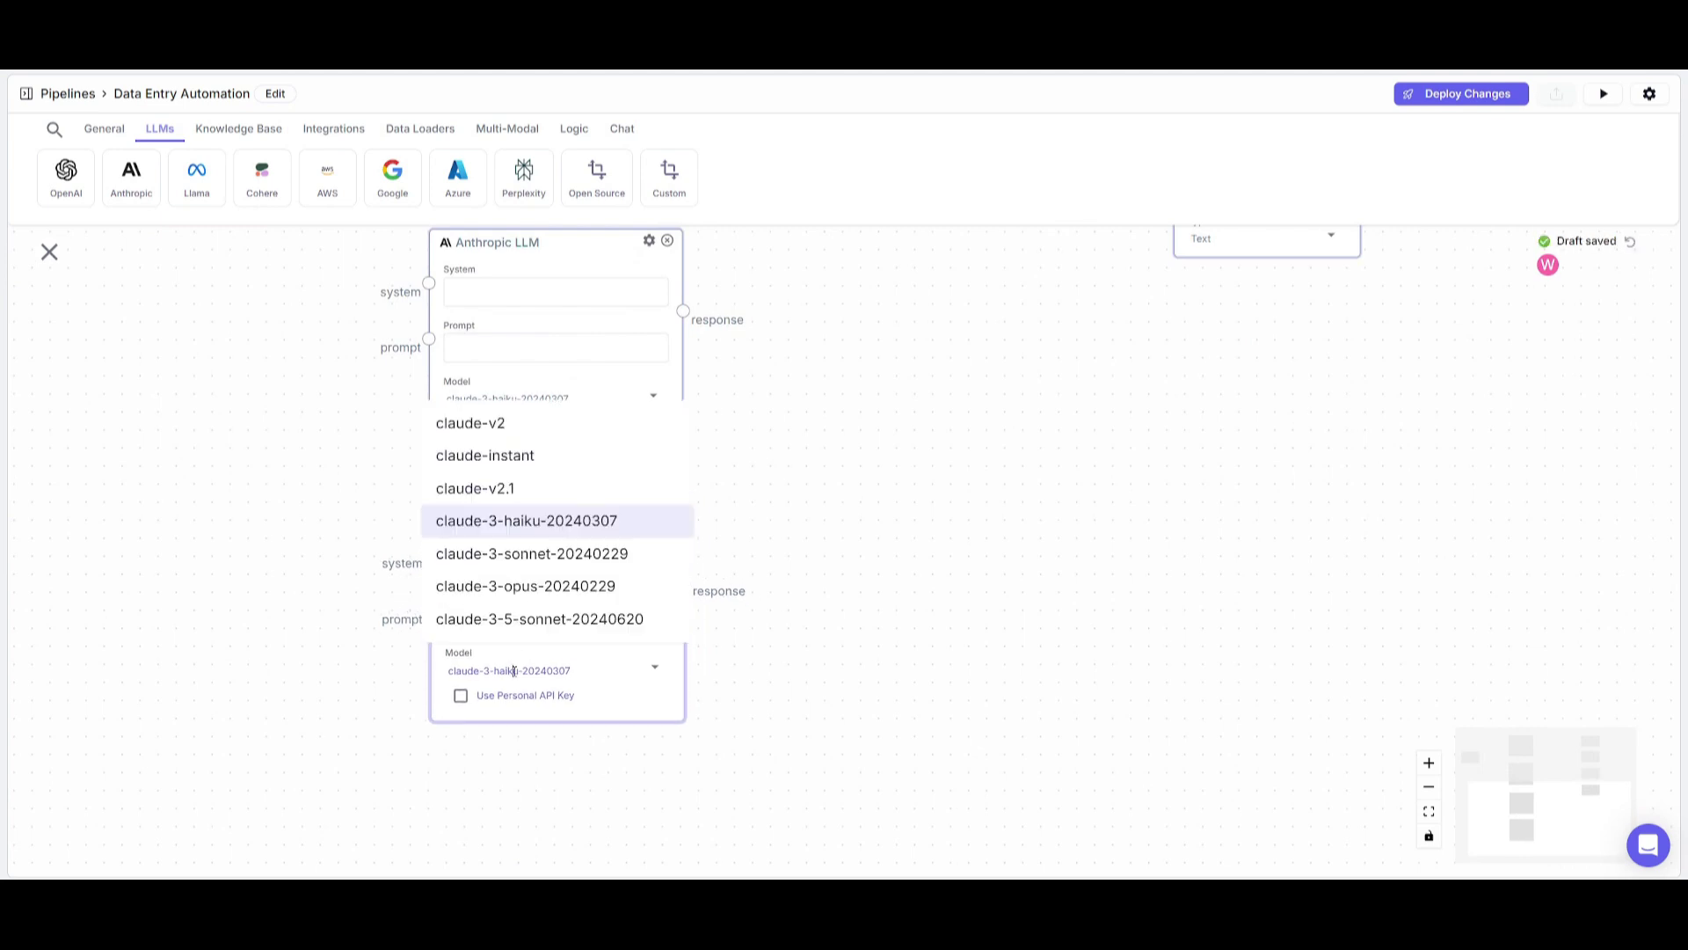
click(529, 553)
click(514, 670)
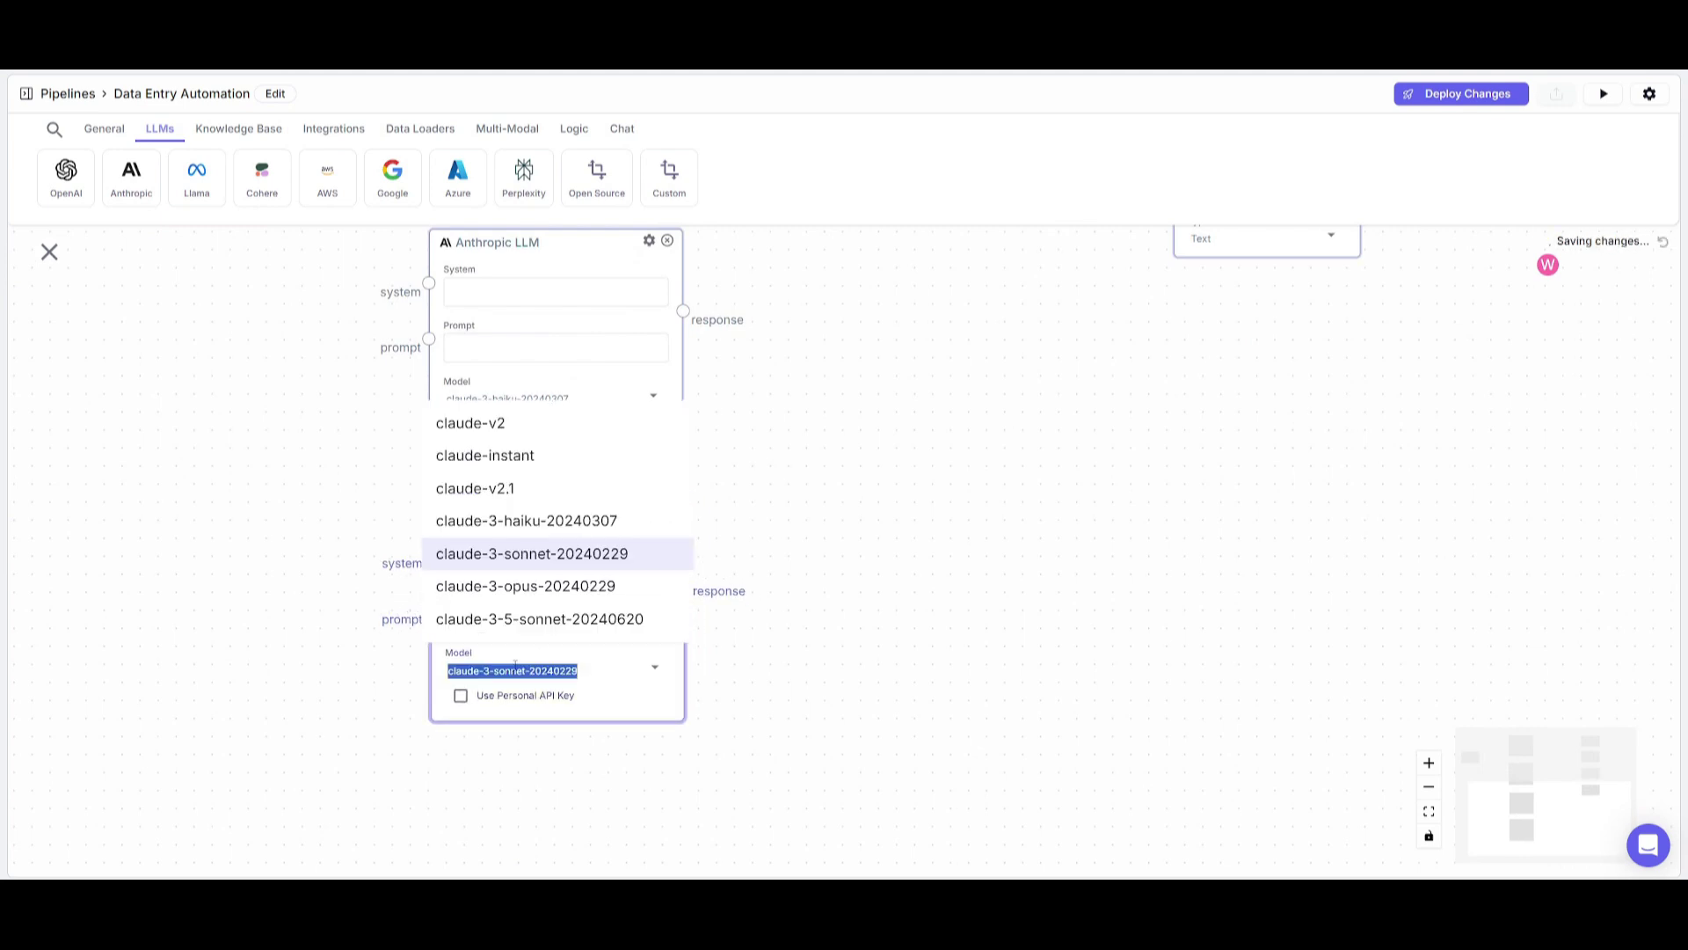
click(528, 619)
click(492, 398)
click(799, 445)
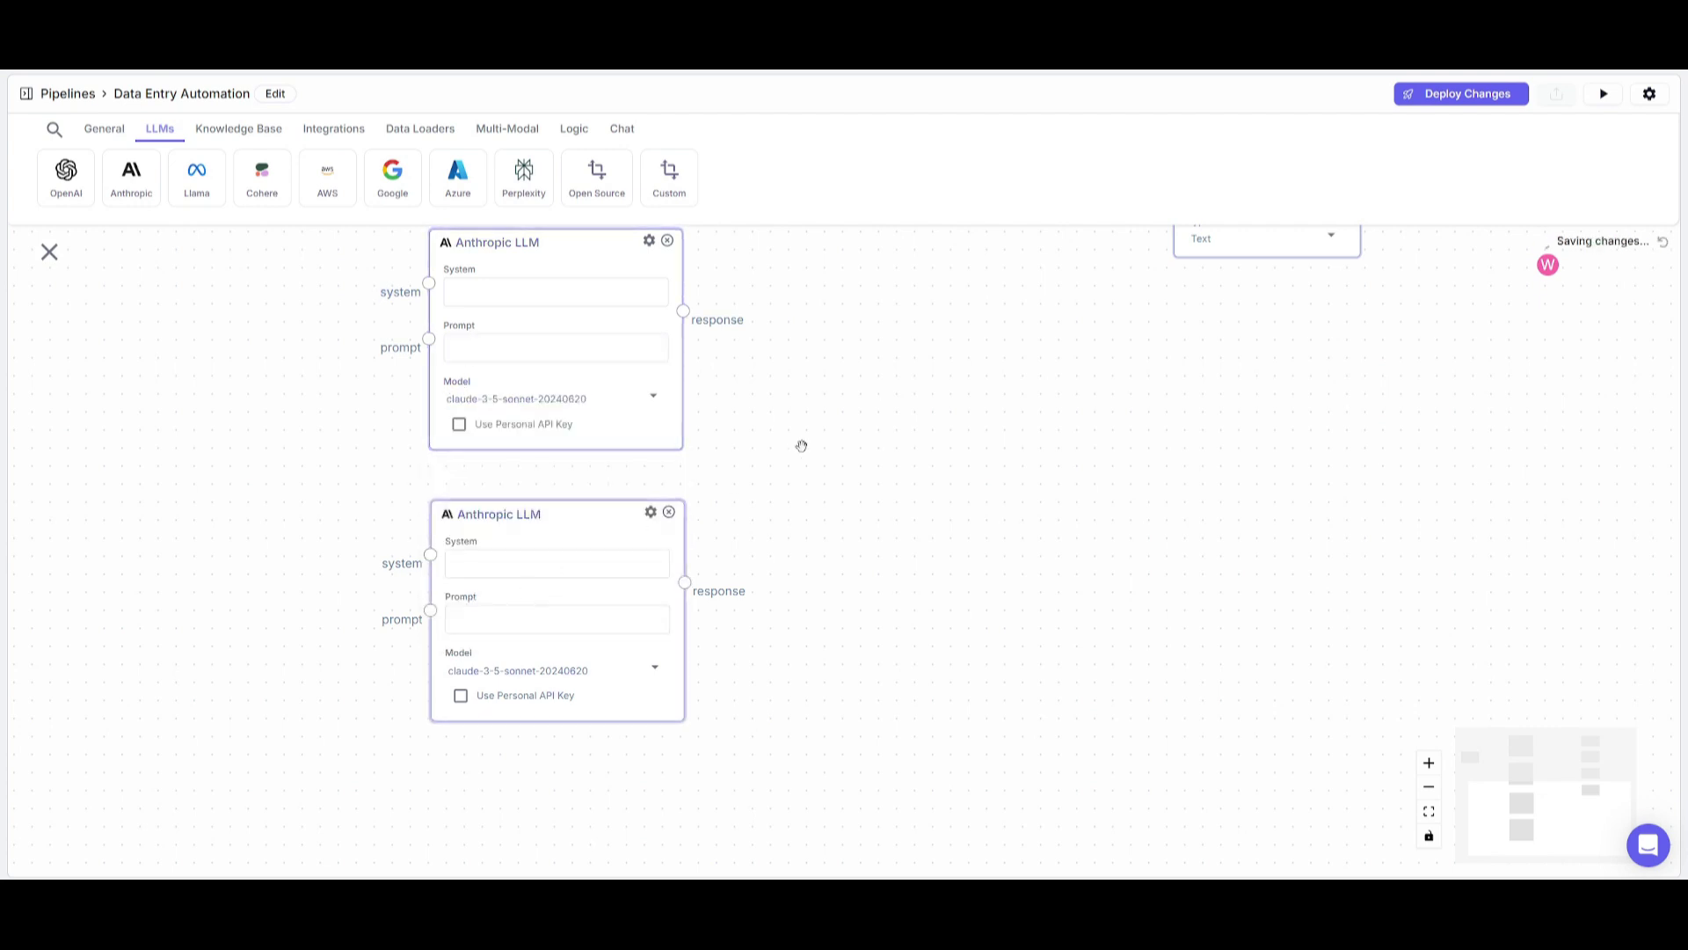
click(545, 402)
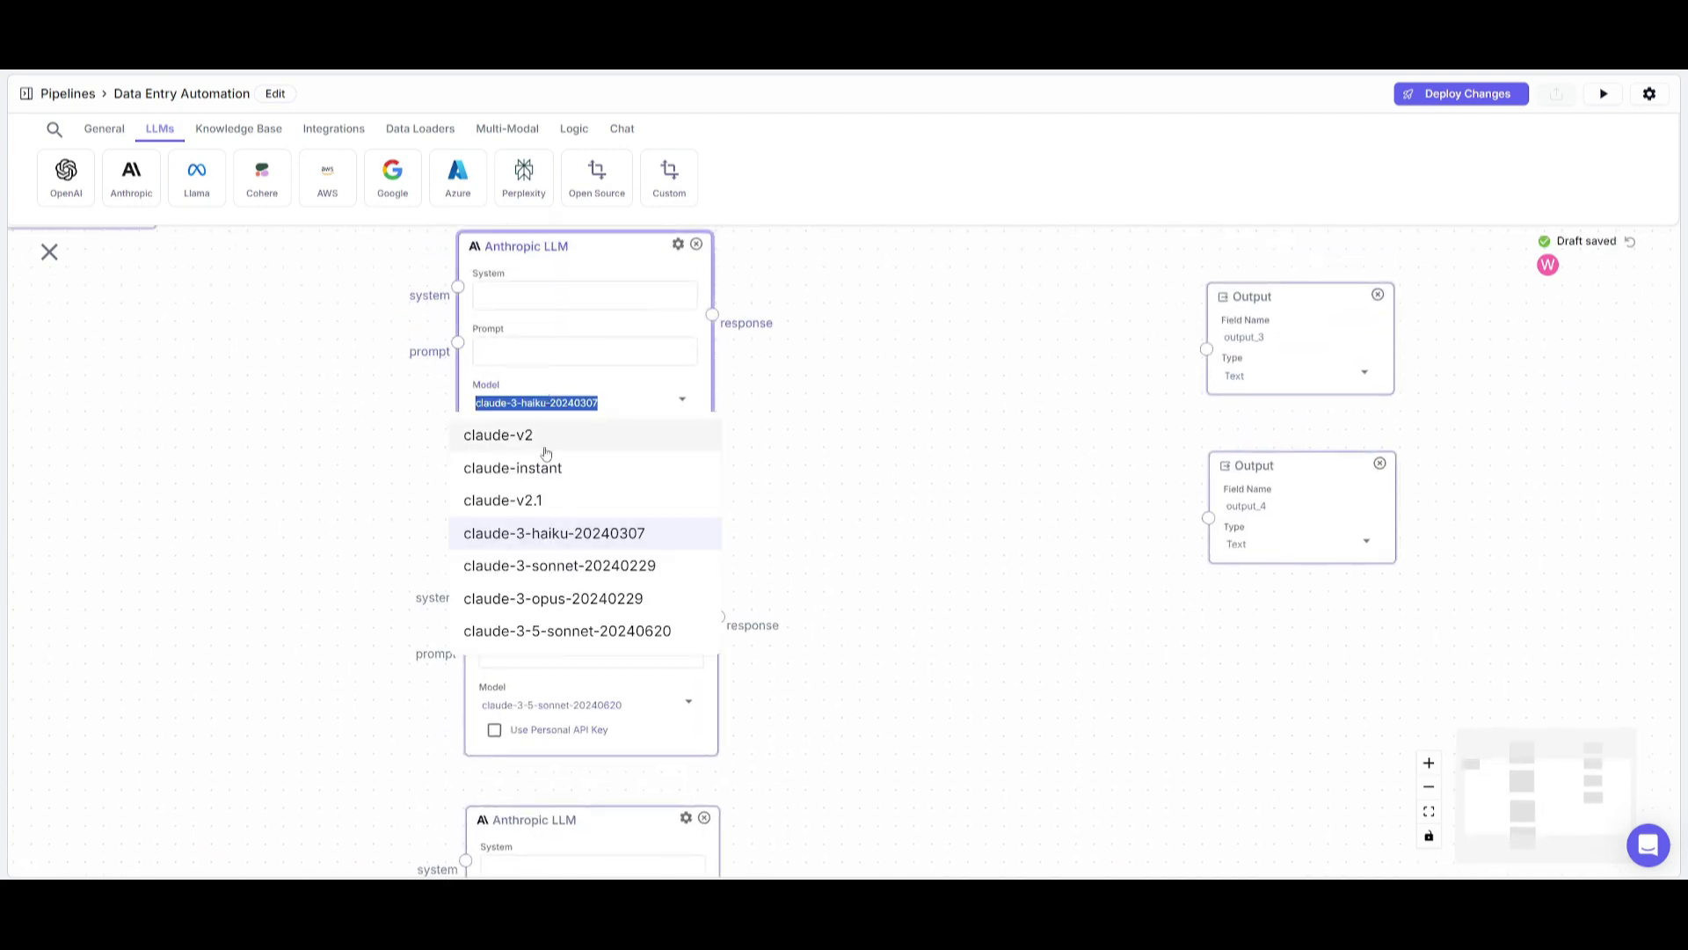
click(550, 625)
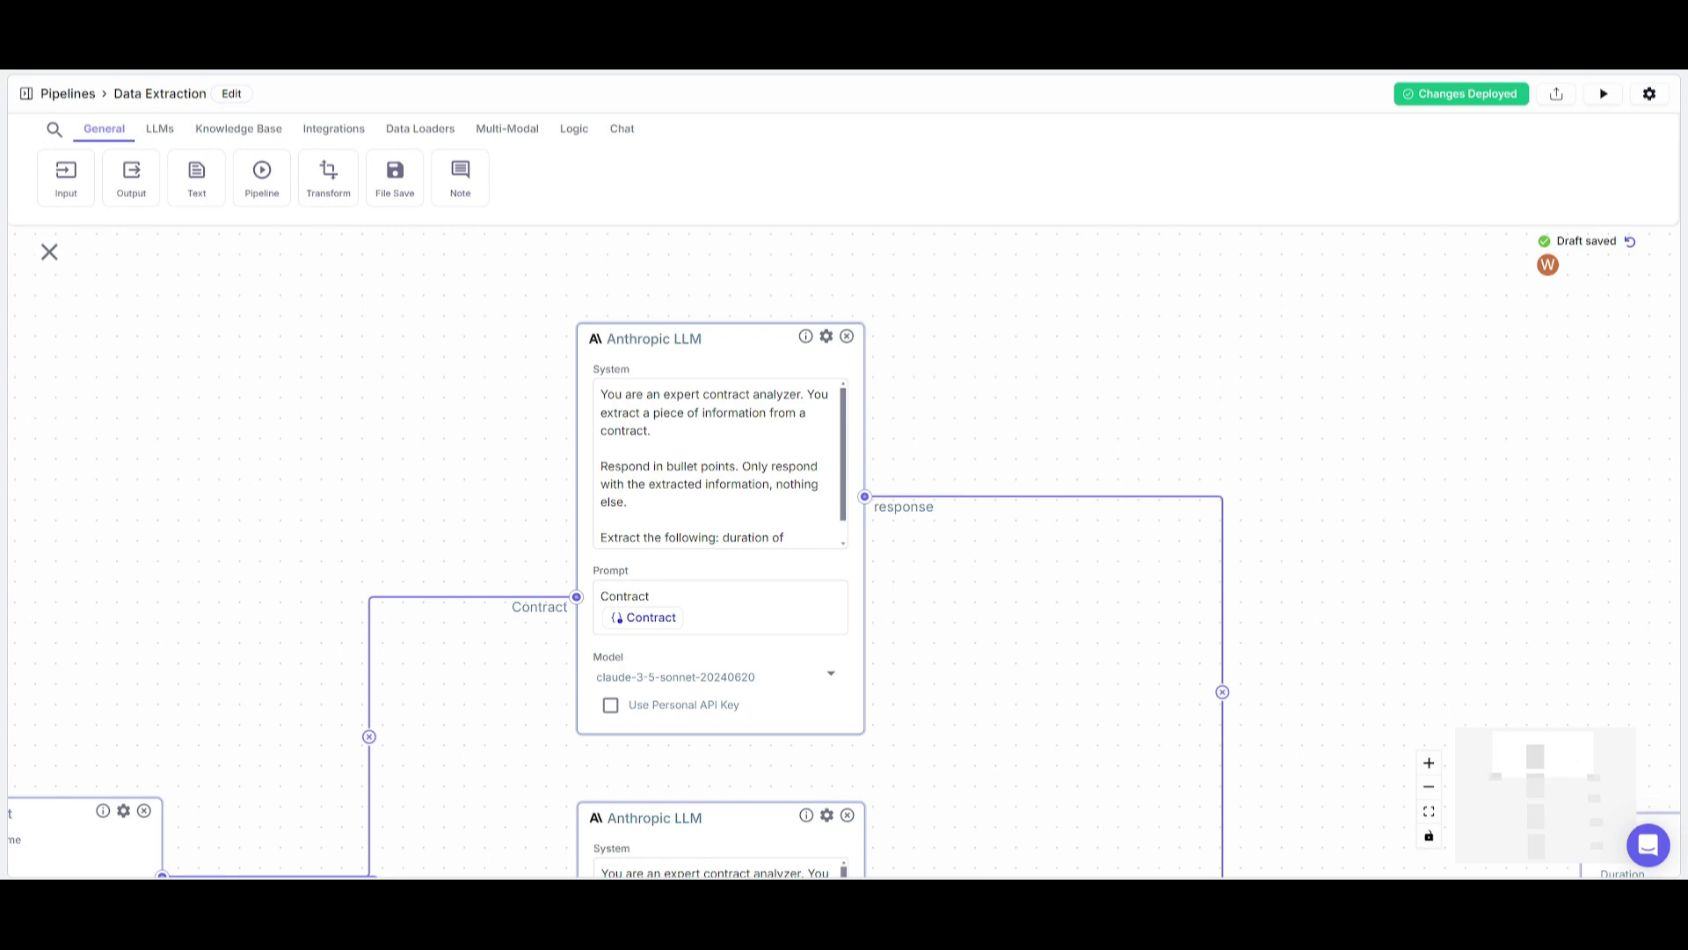
Review the system prompts of the first two Anthropic LLM nodes in the completed Data Extraction pipeline.
drag(456, 513, 512, 505)
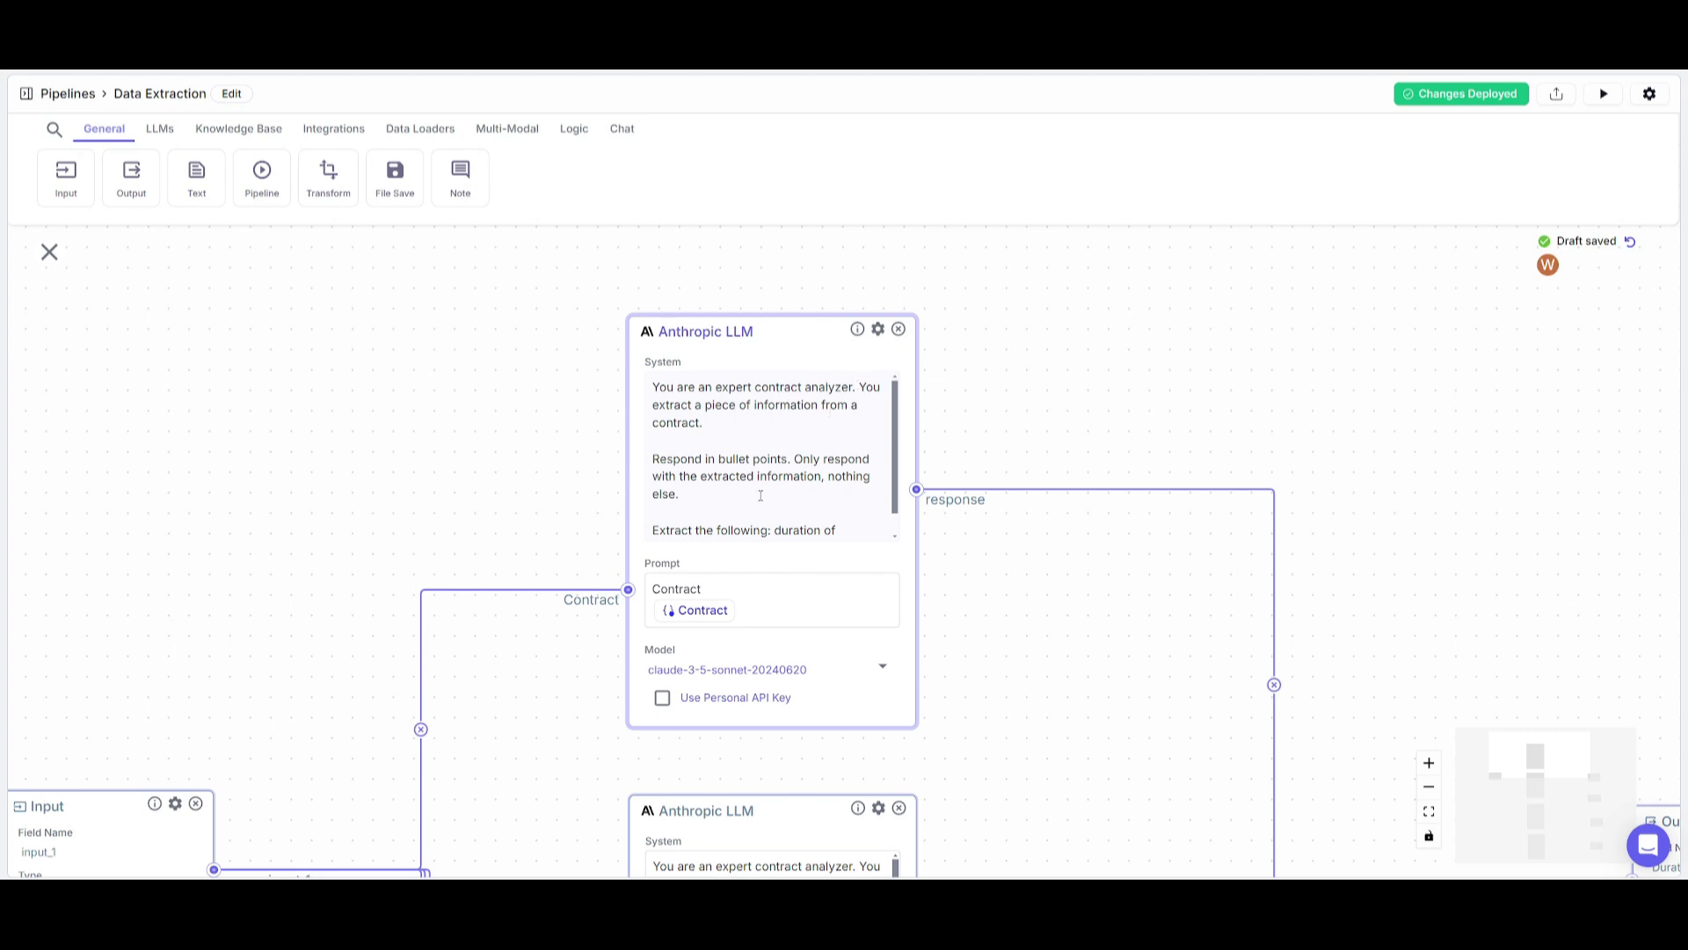
scroll(764, 509, down, 2)
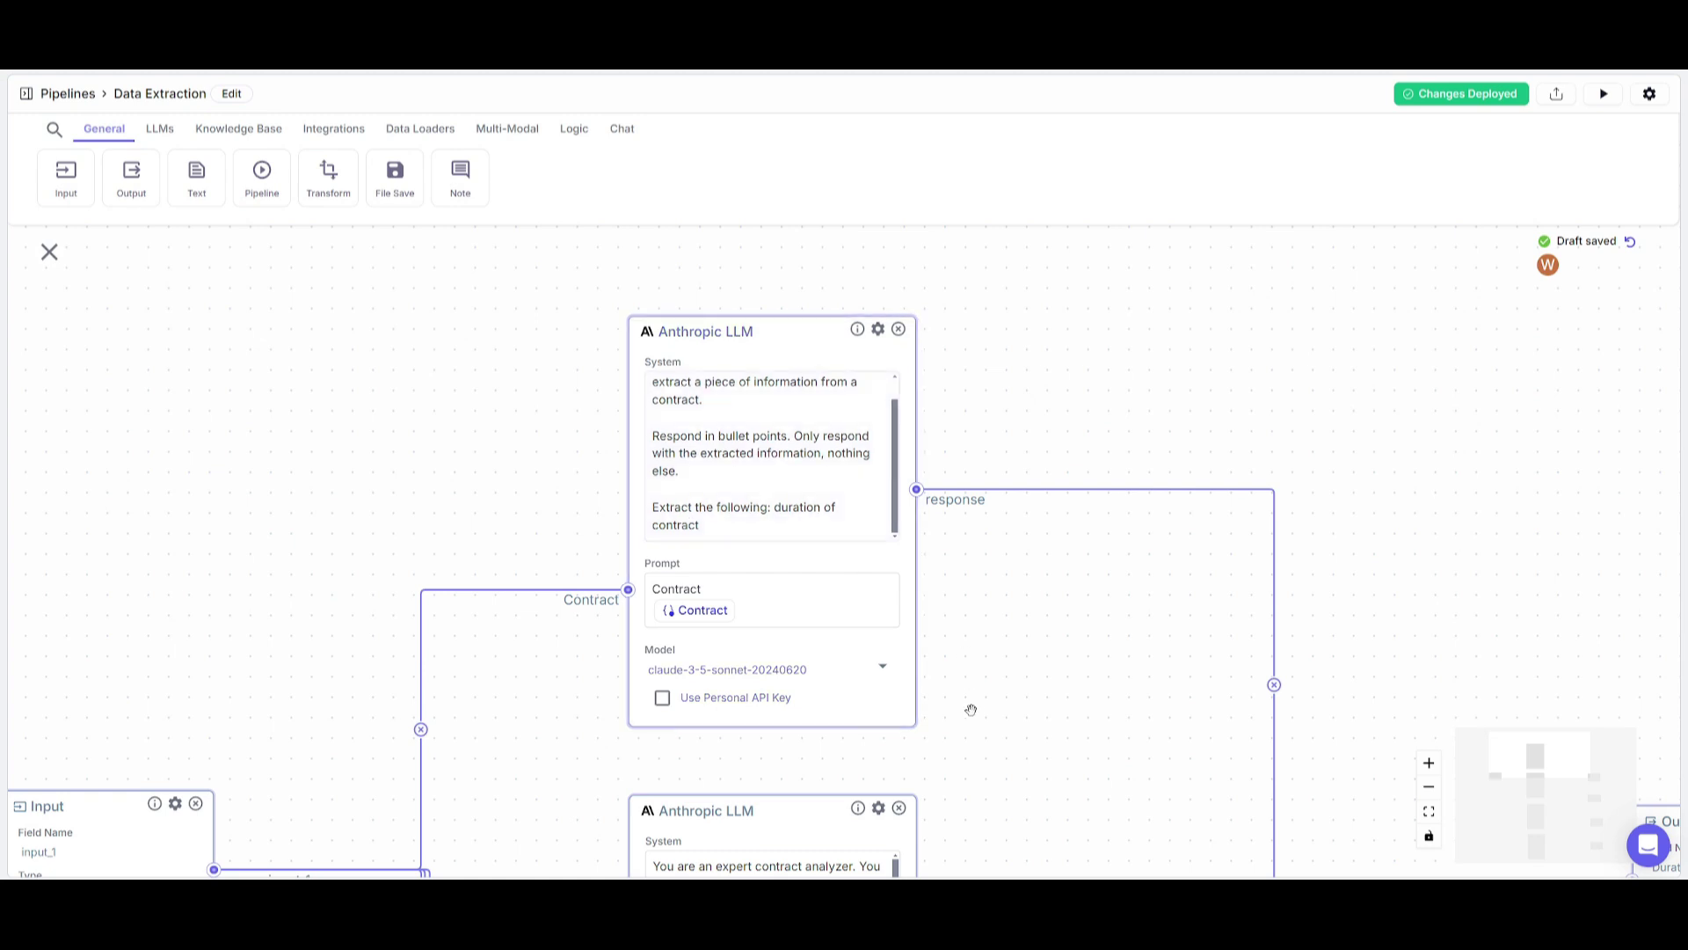
scroll(972, 545, down, 5)
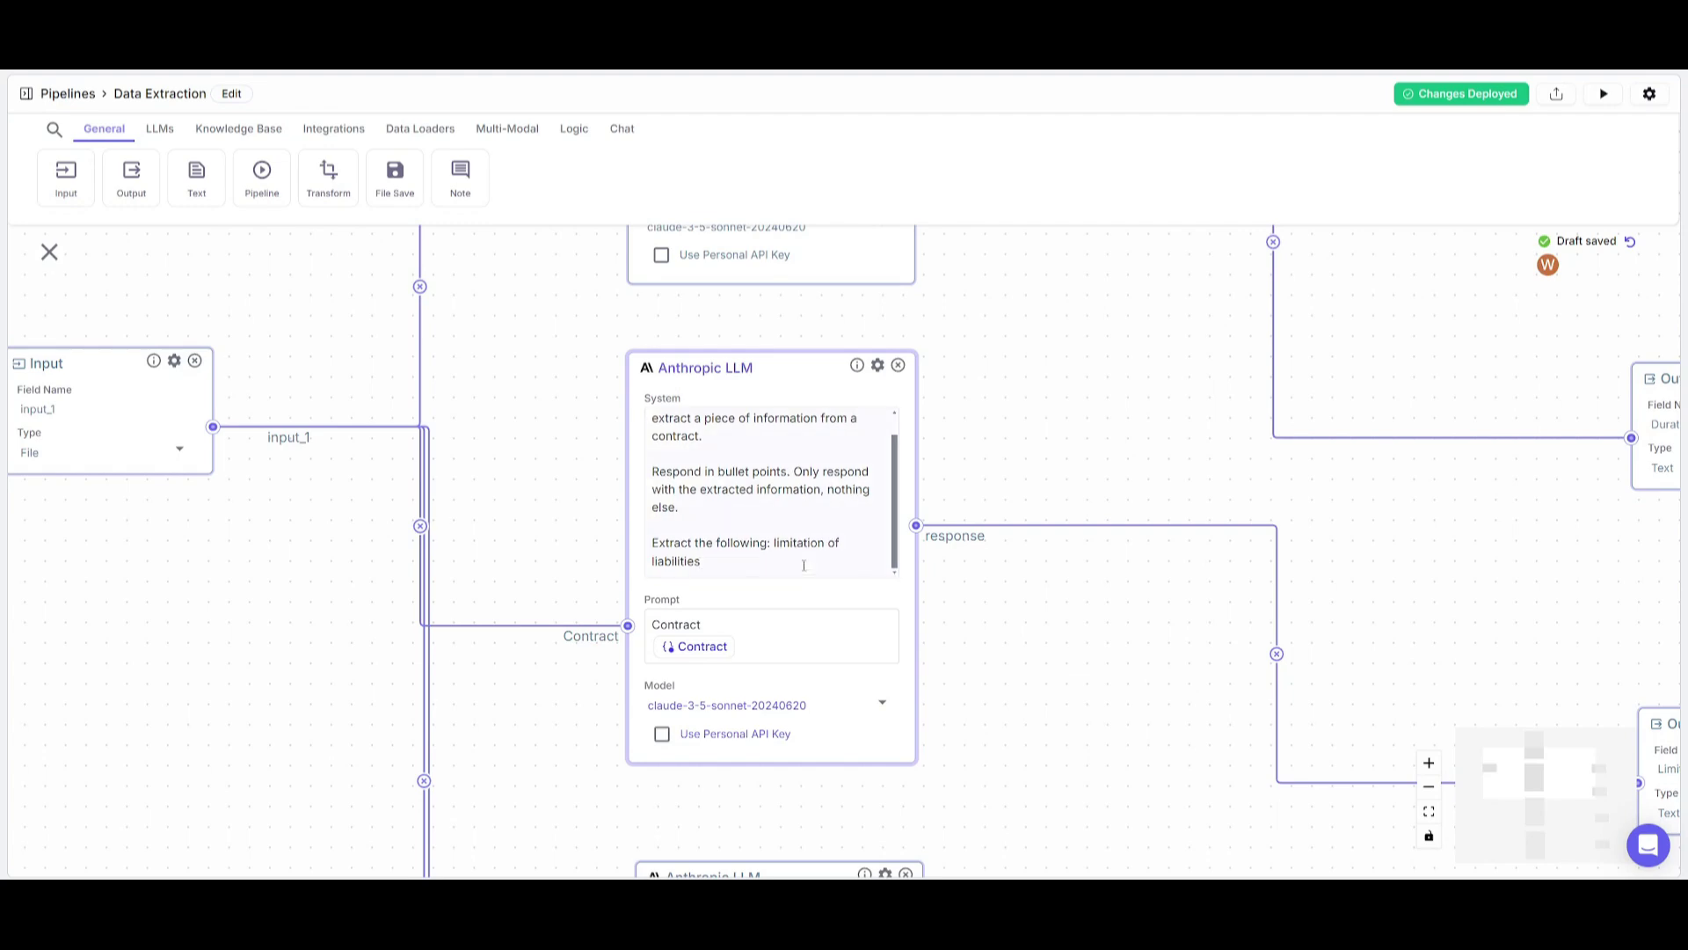
Review the system prompts of the lower Anthropic LLM nodes, covering limitation of liabilities, billing start date and contract value.
drag(965, 645, 1037, 348)
scroll(1033, 558, down, 2)
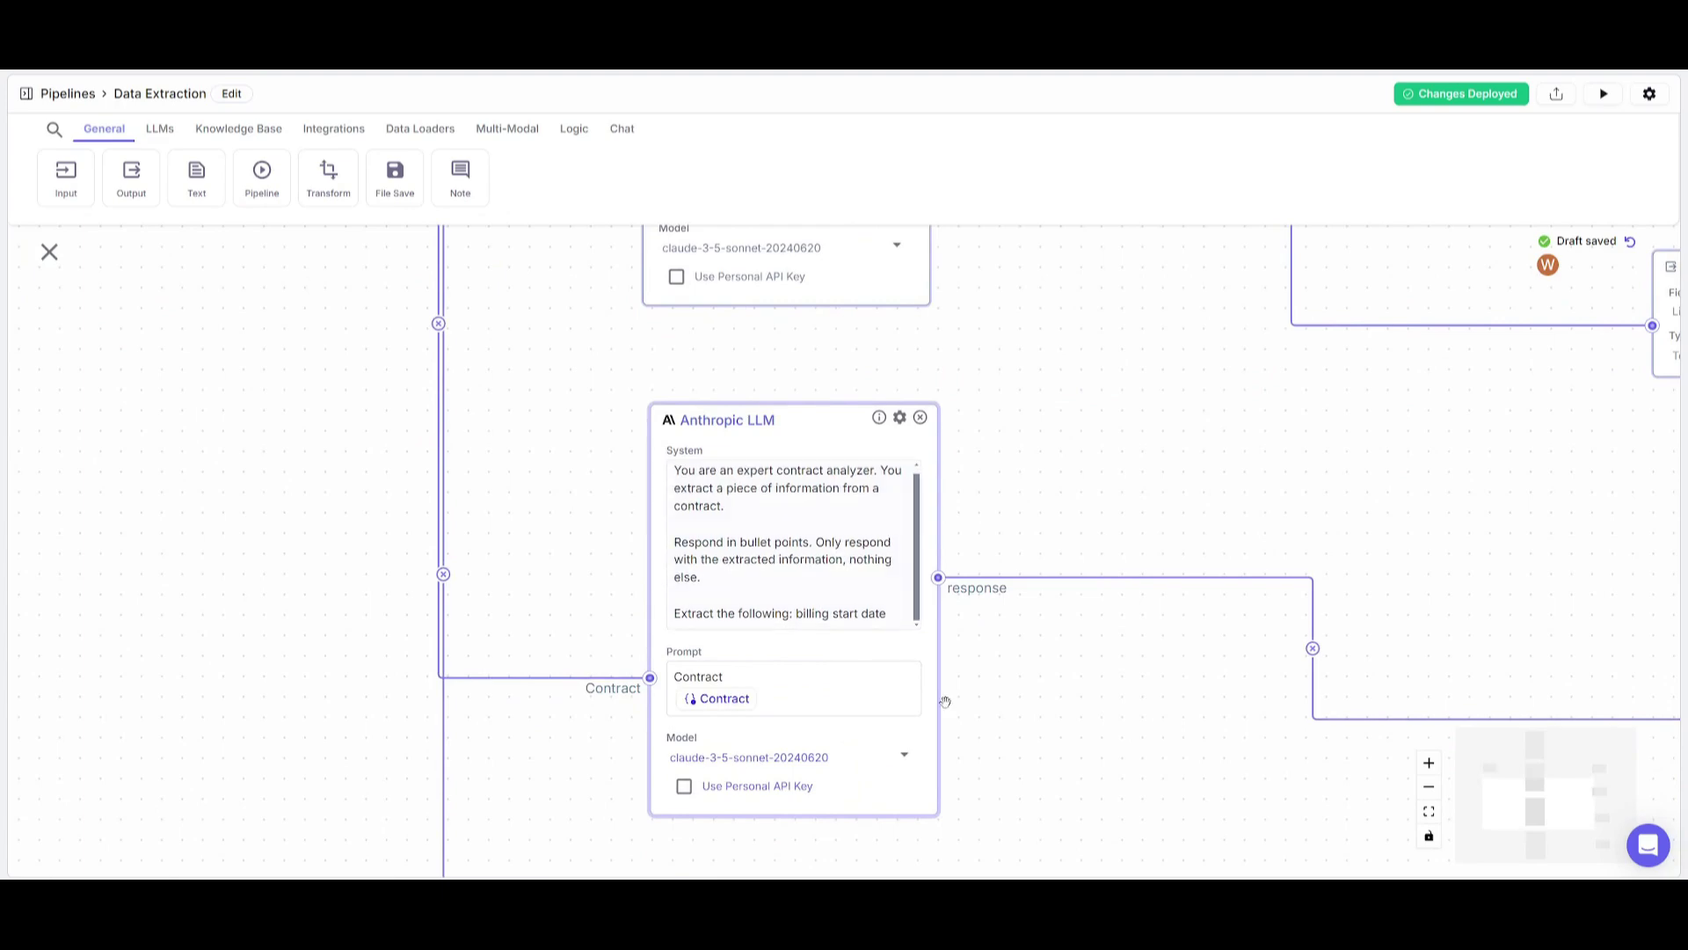
scroll(987, 460, down, 5)
scroll(813, 627, down, 1)
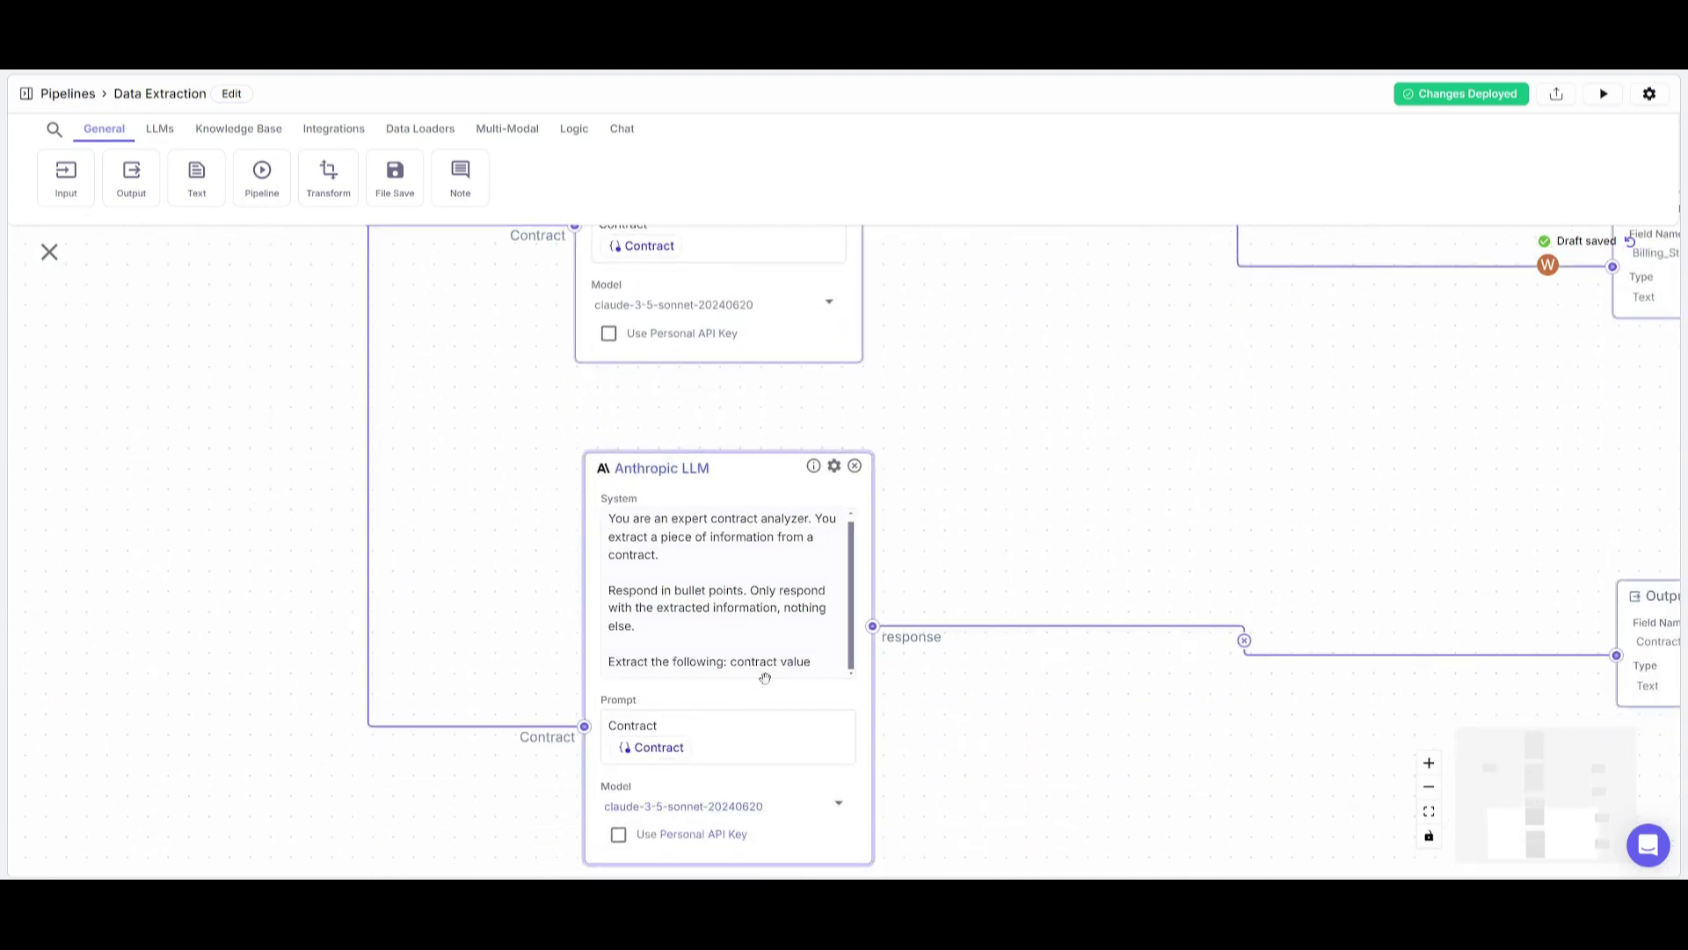
scroll(989, 395, down, 6)
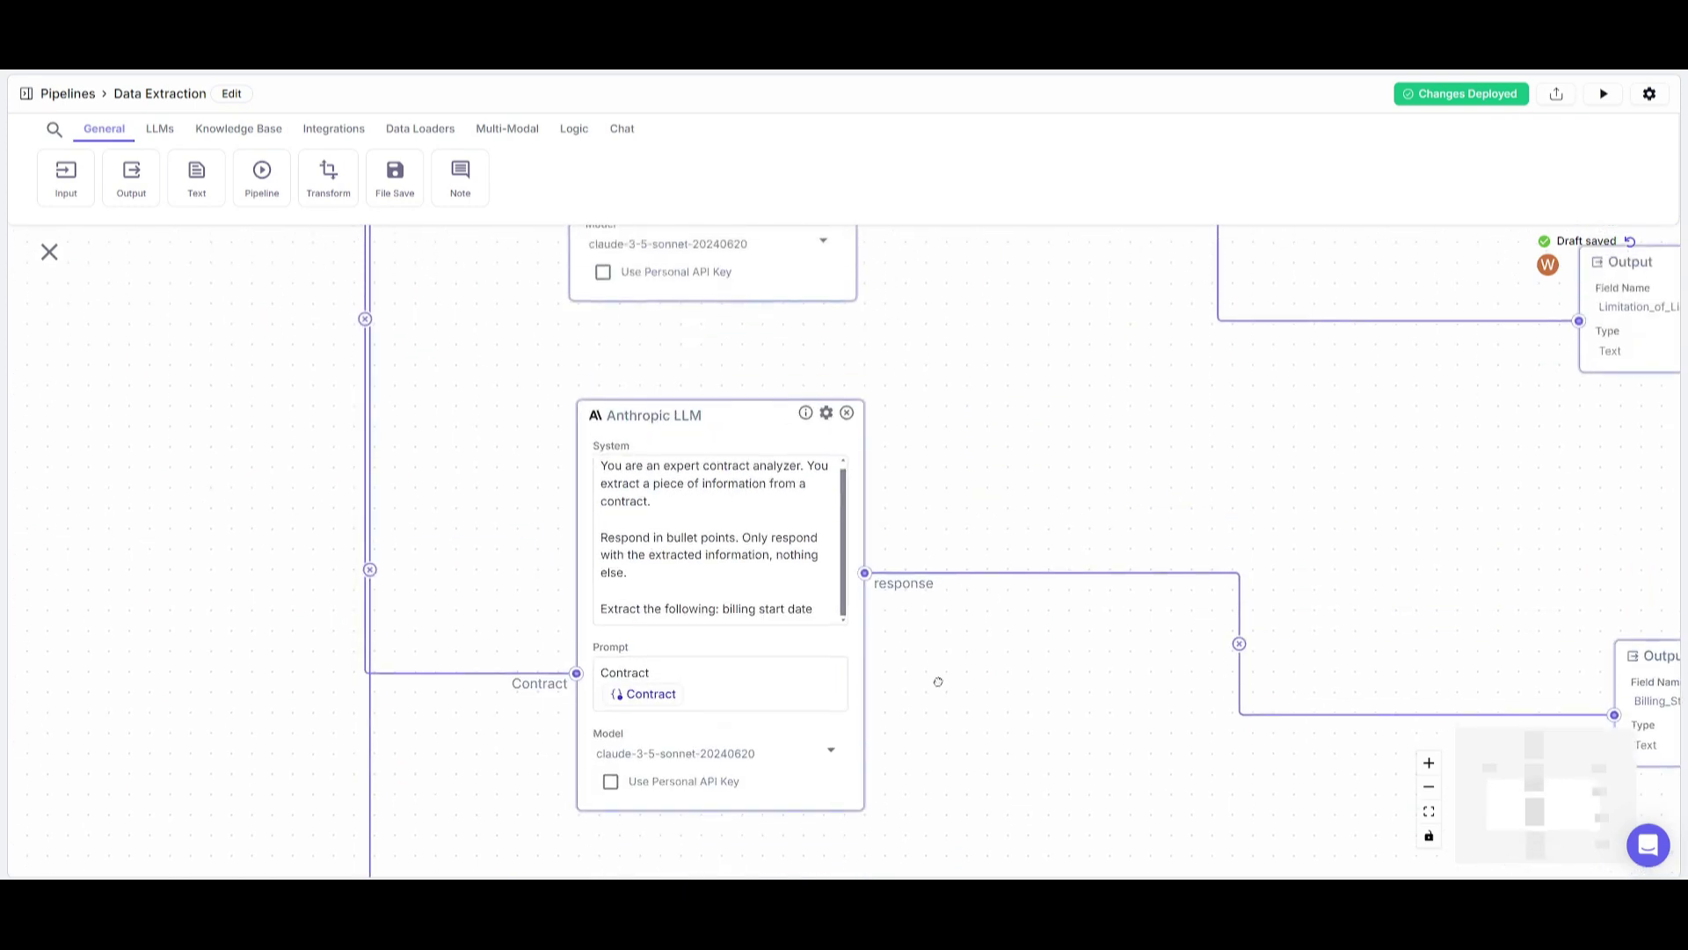
scroll(452, 460, up, 3)
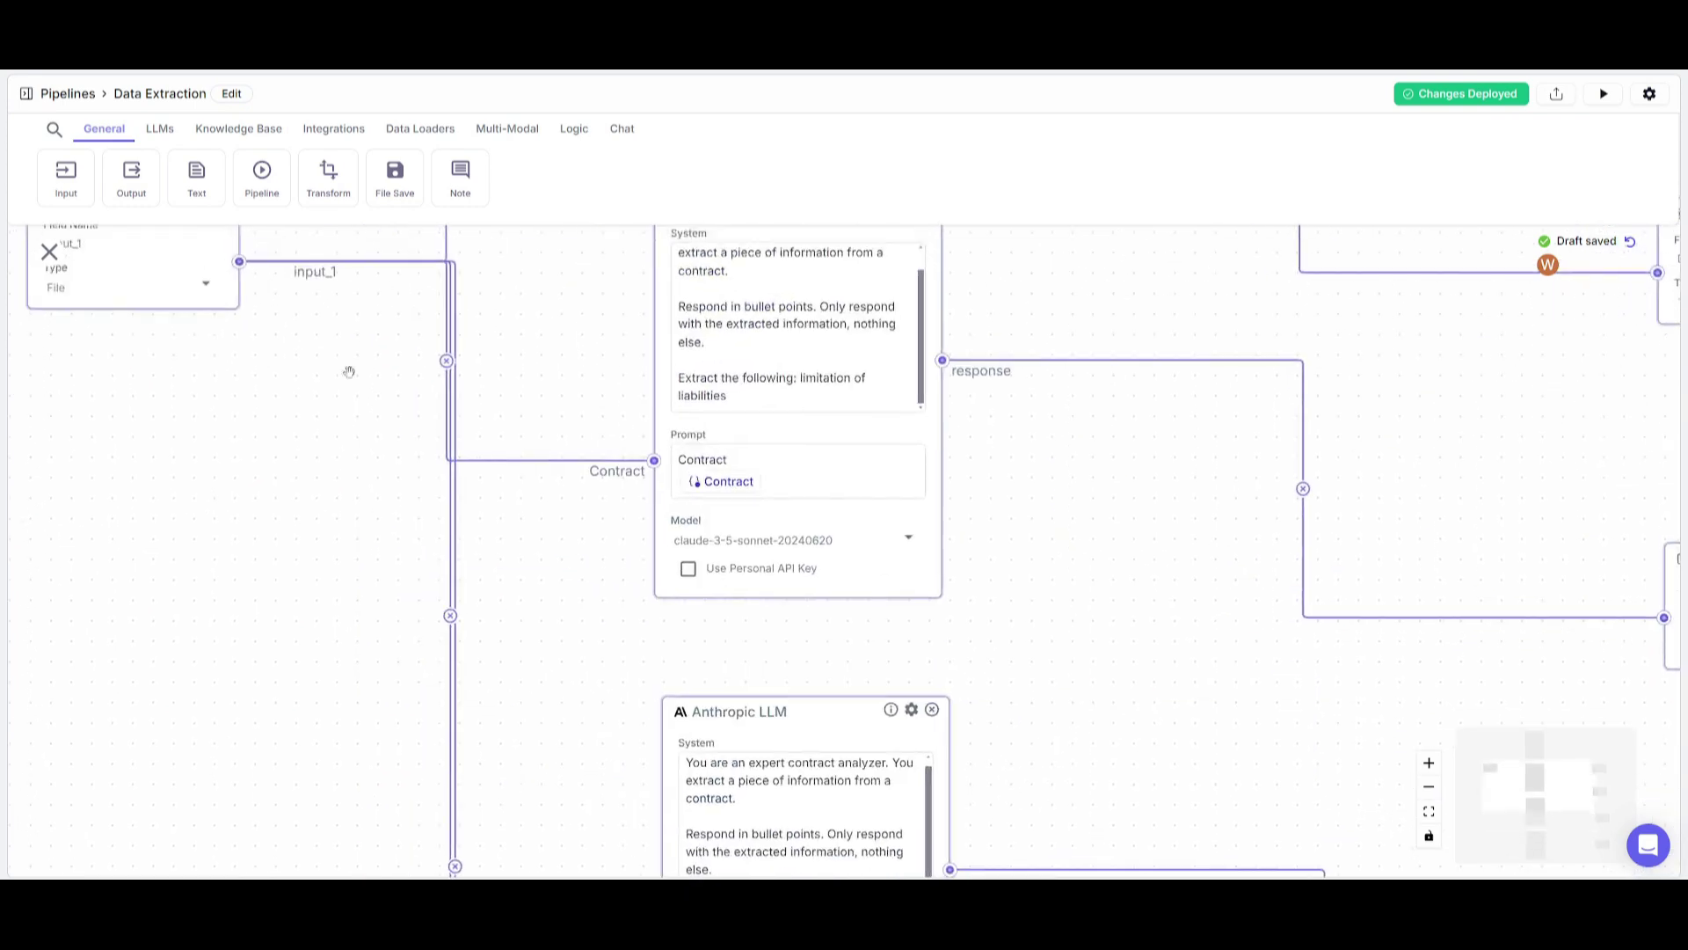
scroll(593, 530, up, 6)
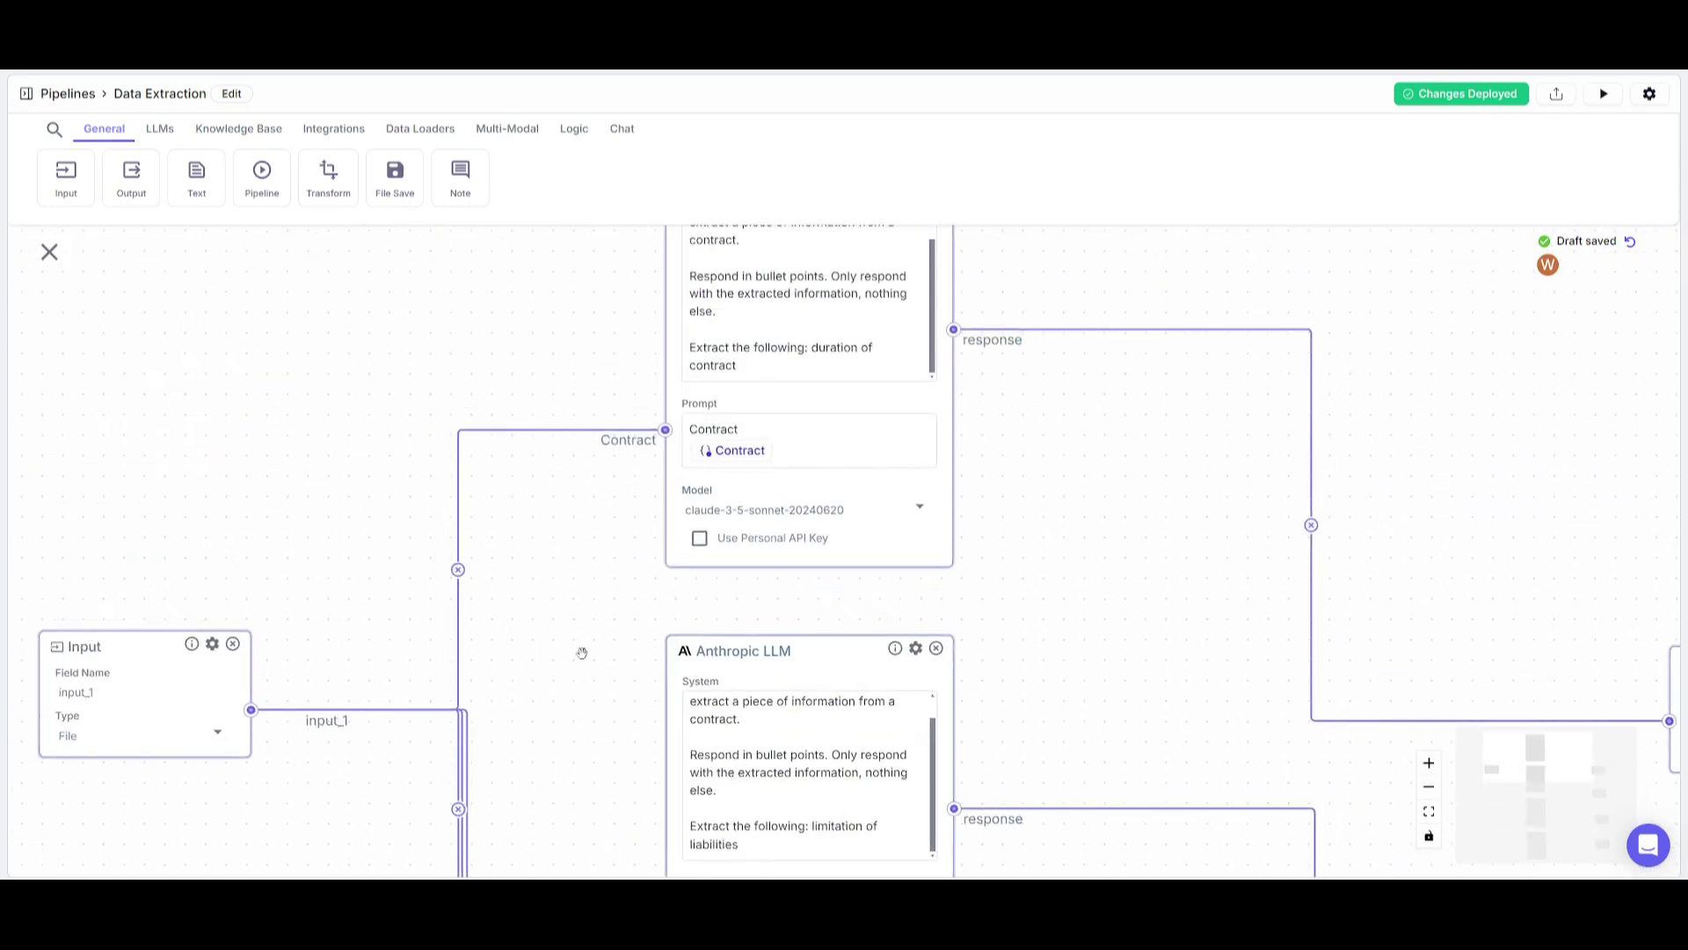
Remove the connection into the first Anthropic LLM node's Contract input and redraw it from the Input node.
click(826, 556)
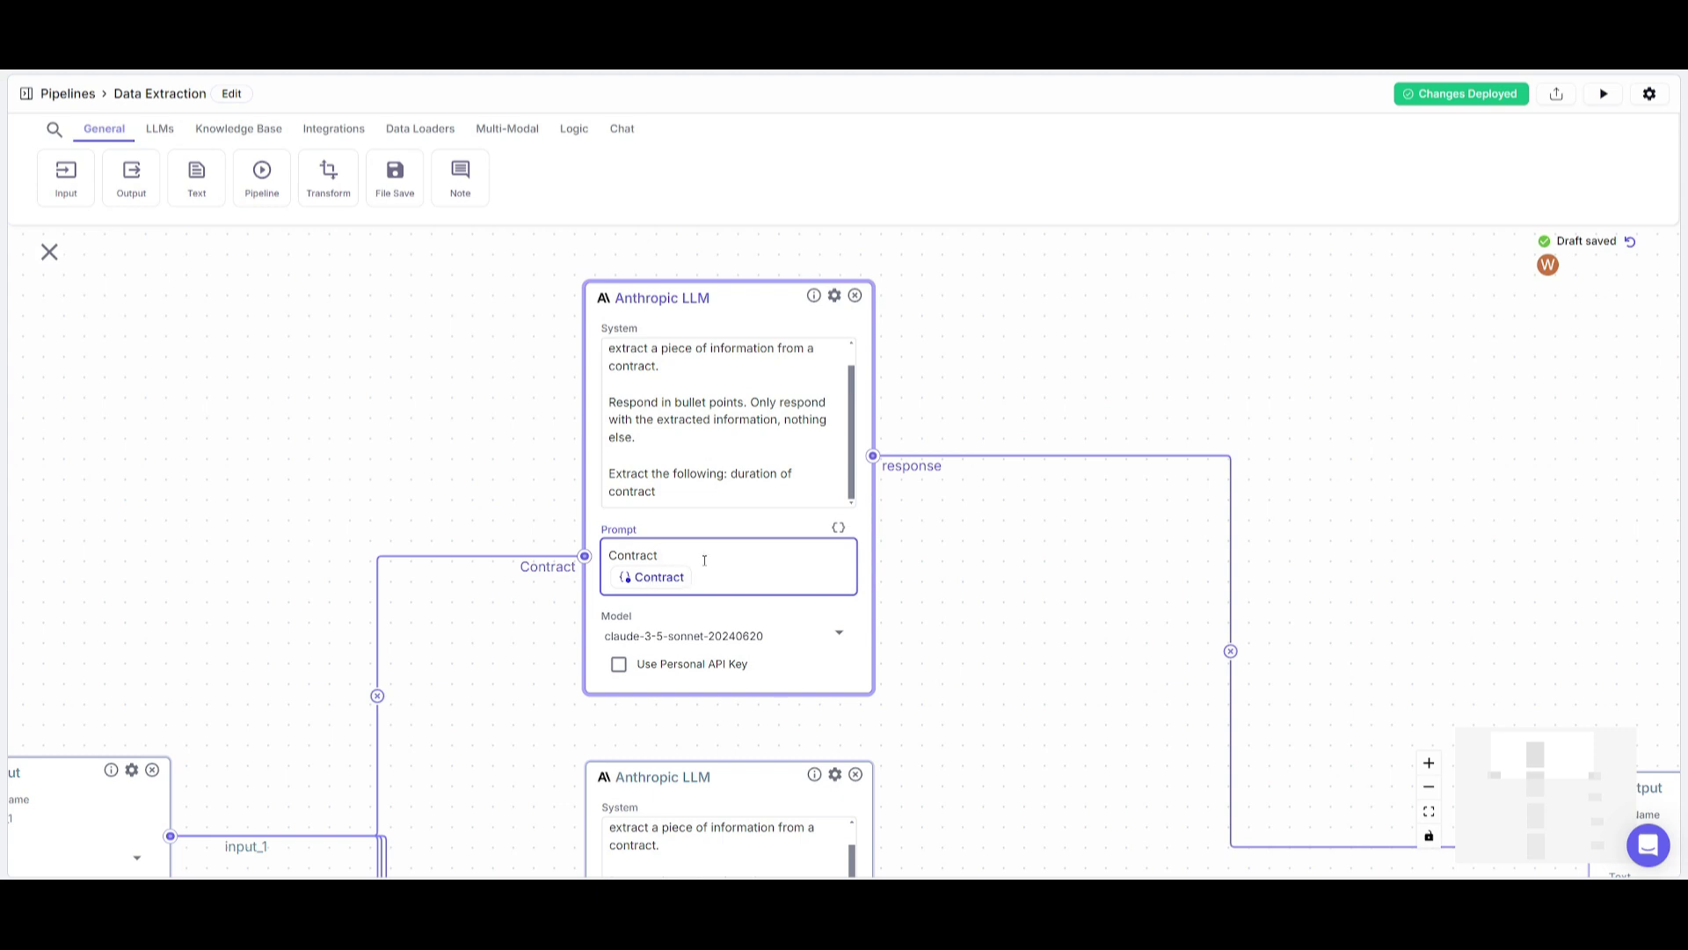
drag(492, 645, 598, 582)
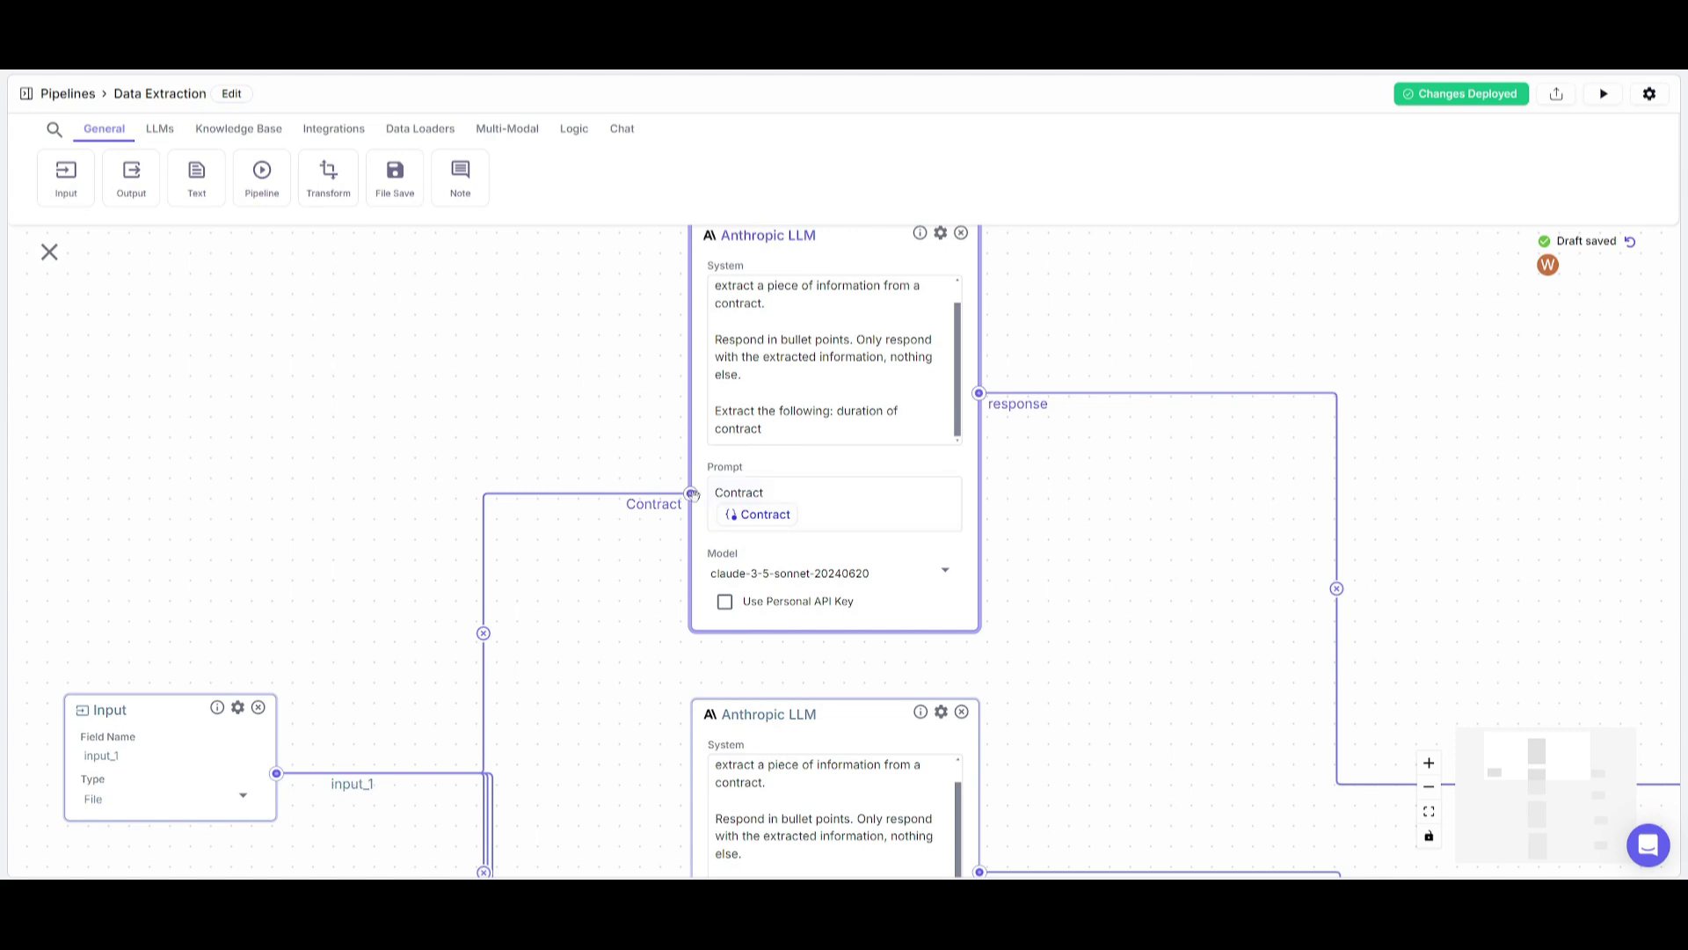
drag(692, 494, 670, 499)
click(483, 634)
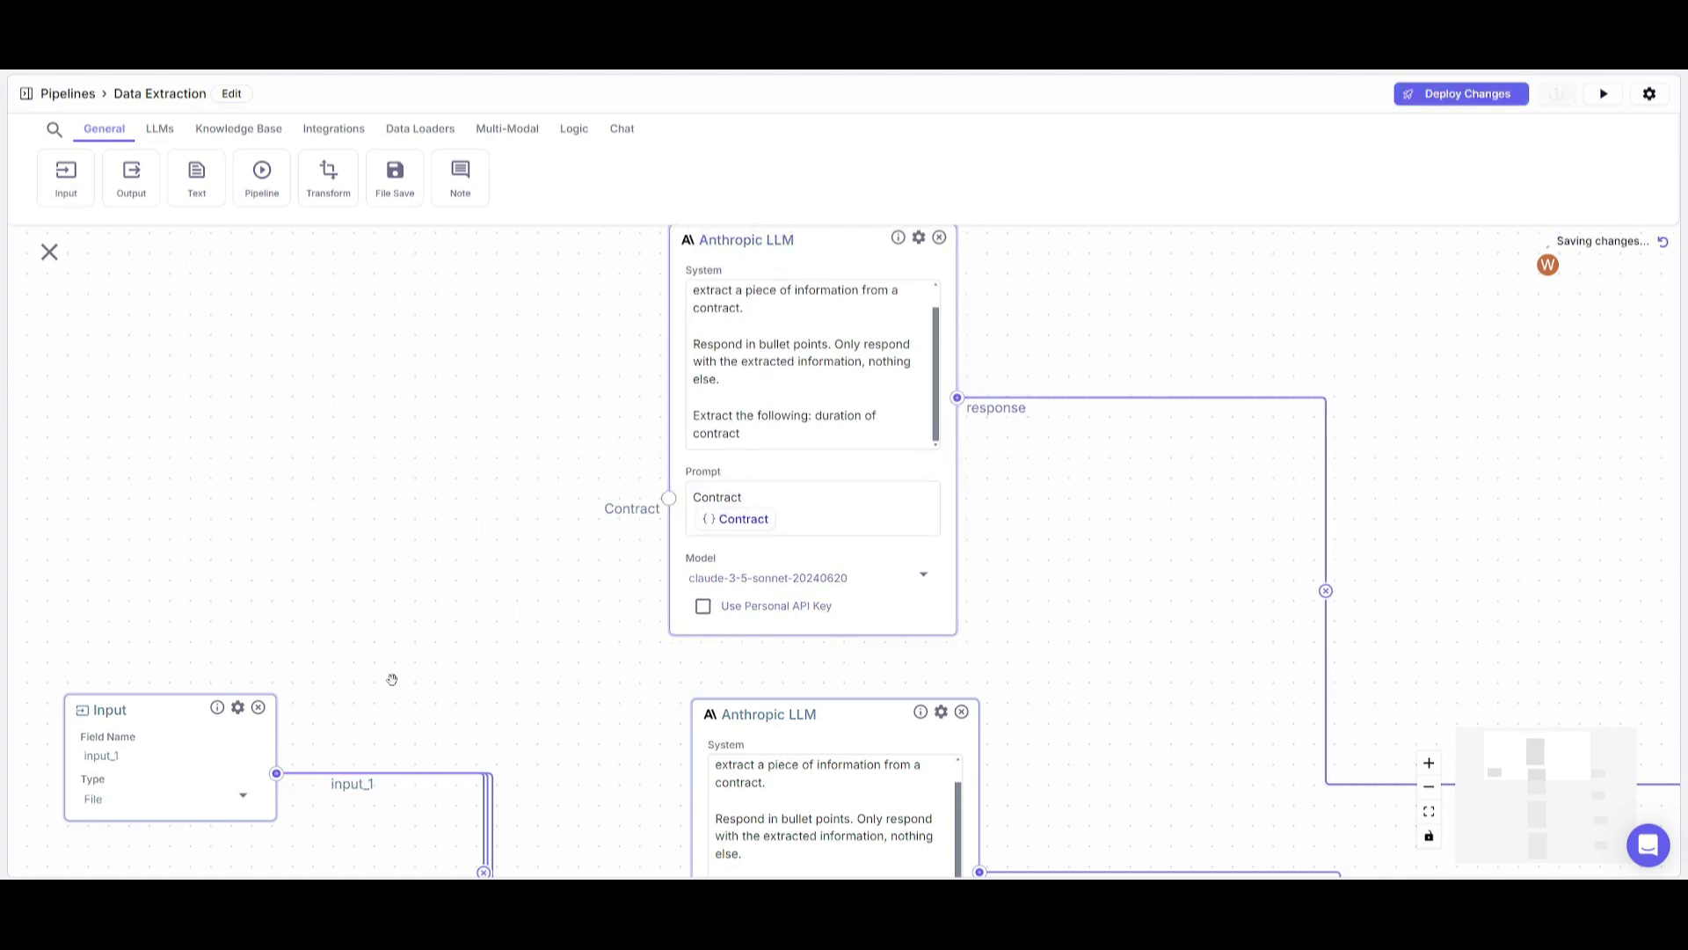
drag(277, 774, 303, 777)
drag(602, 511, 669, 498)
Examine the four Output nodes, their field names and the Anthropic LLM response each one is connected to.
drag(1002, 539, 815, 487)
scroll(774, 400, right, 5)
scroll(774, 400, down, 3)
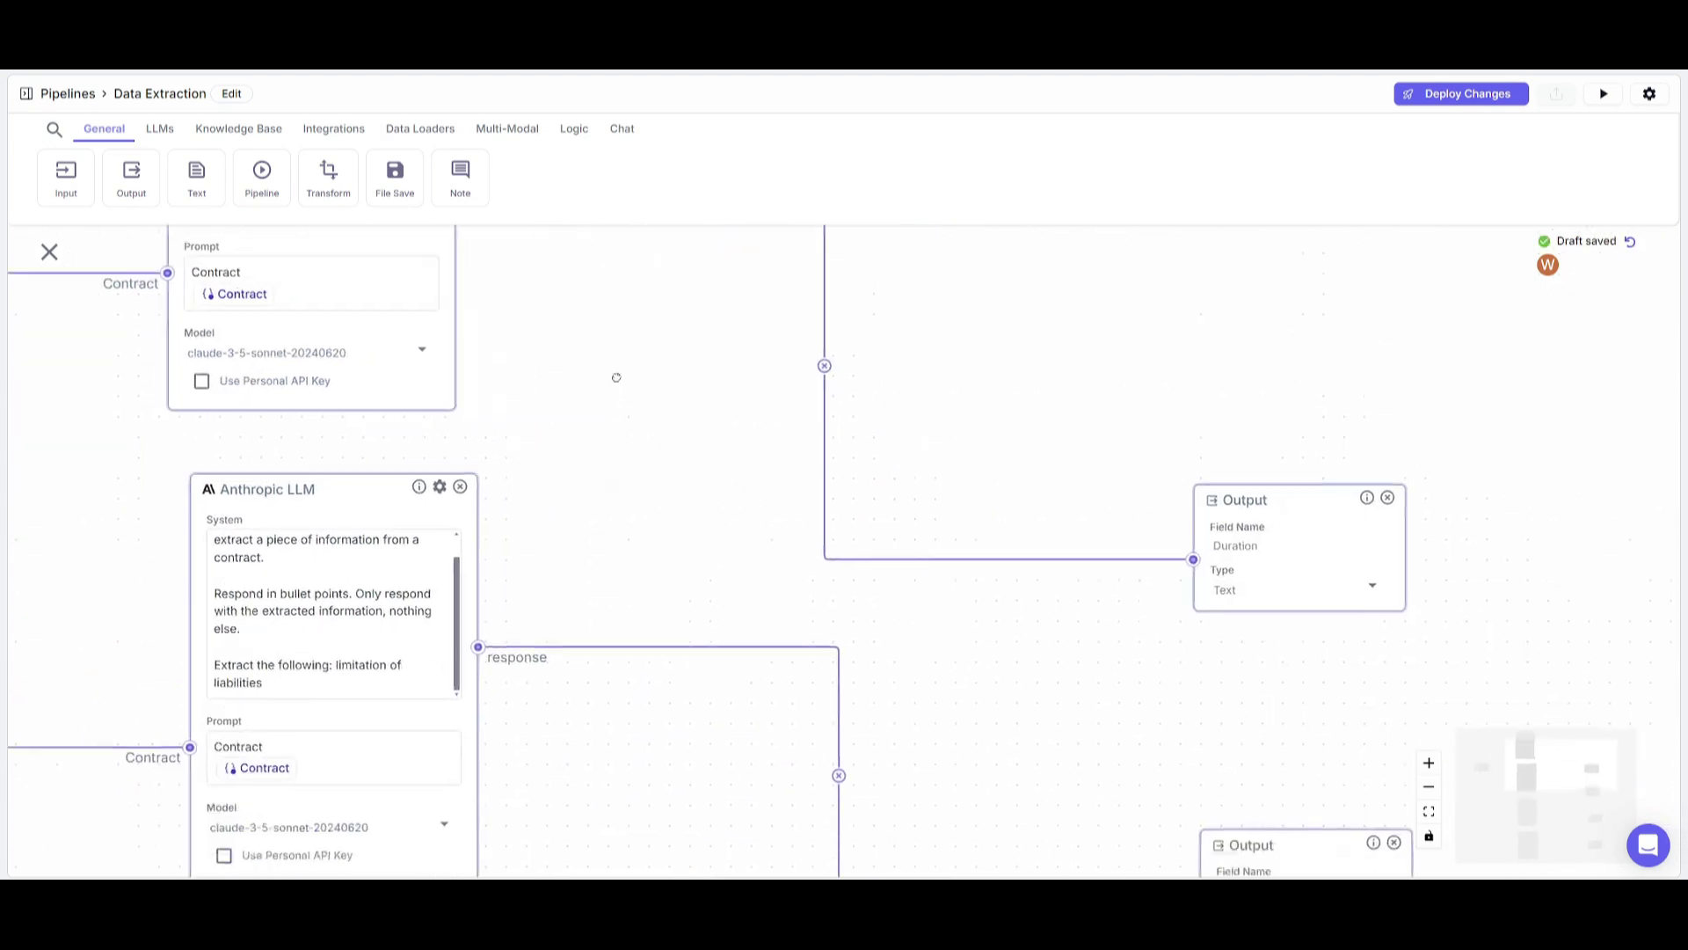
scroll(1247, 510, down, 3)
scroll(1247, 510, down, 2)
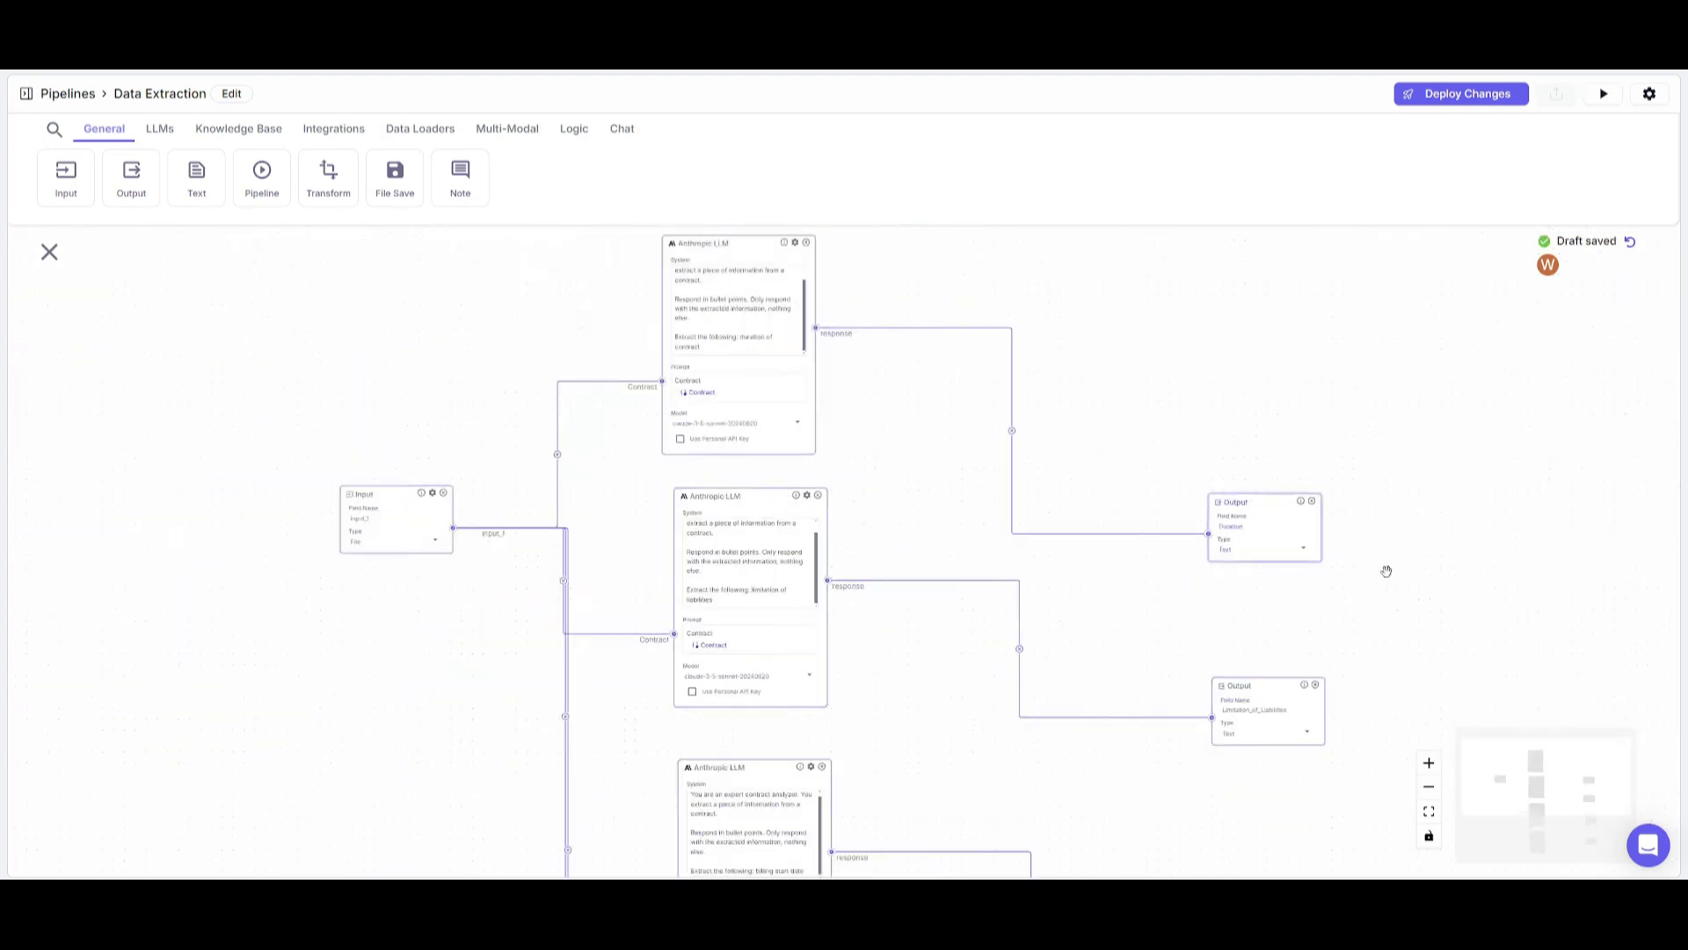
scroll(1388, 574, right, 2)
scroll(1165, 581, up, 6)
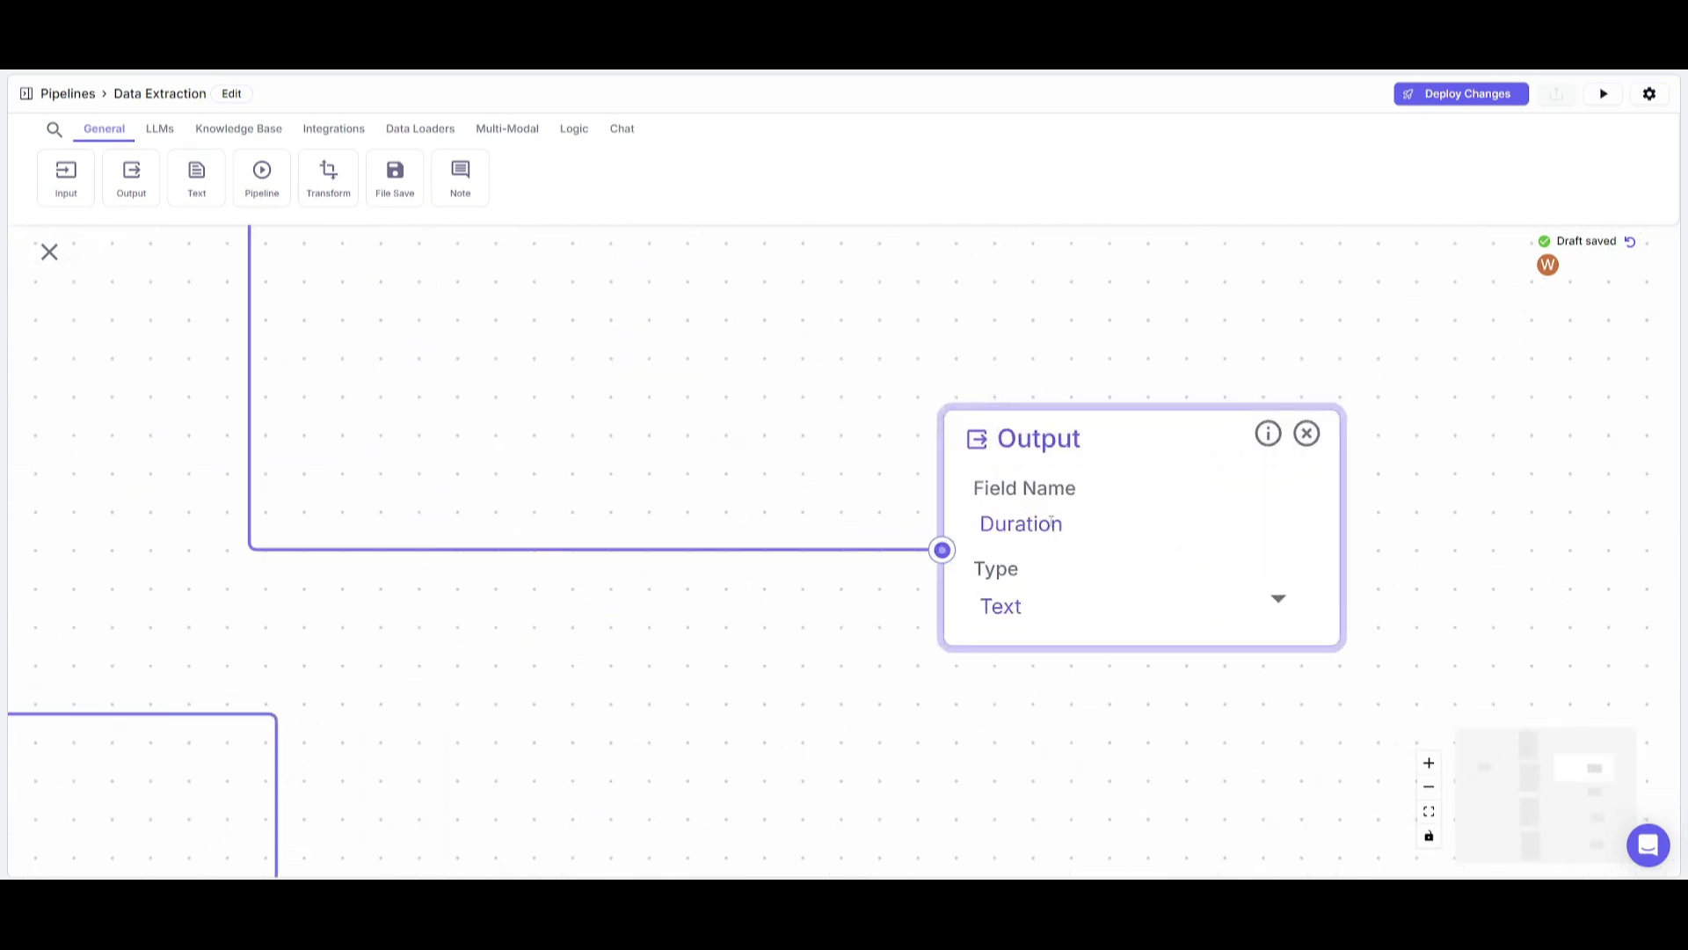
scroll(1059, 585, down, 4)
scroll(1074, 600, down, 4)
scroll(1074, 600, right, 2)
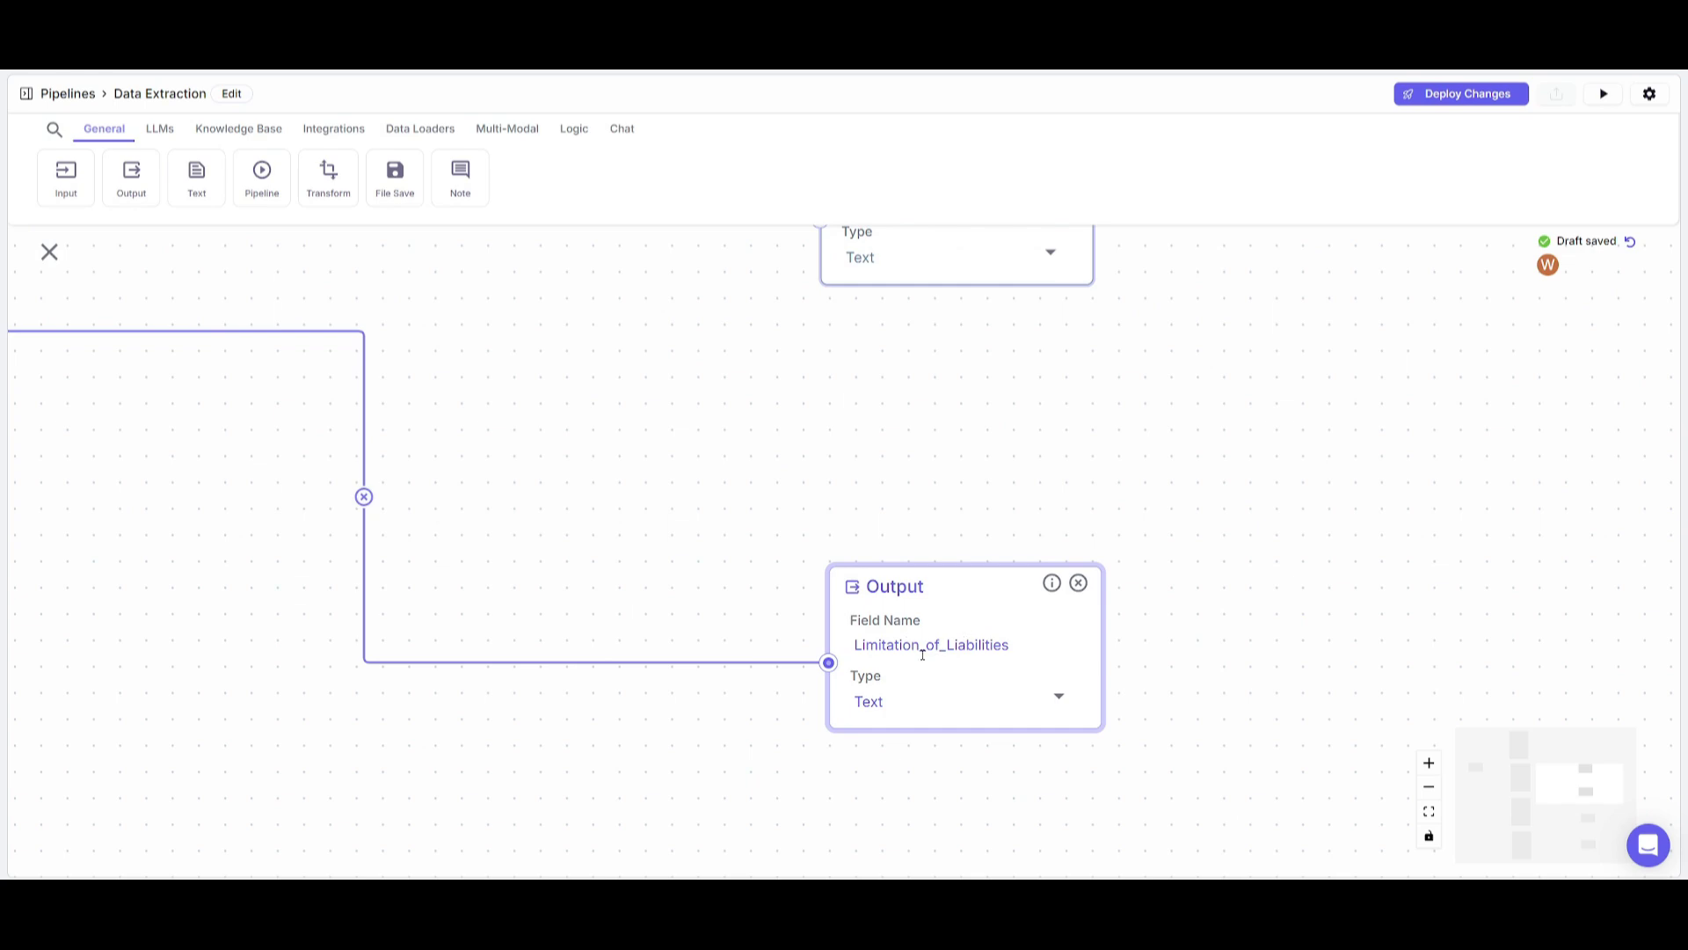
scroll(946, 550, down, 4)
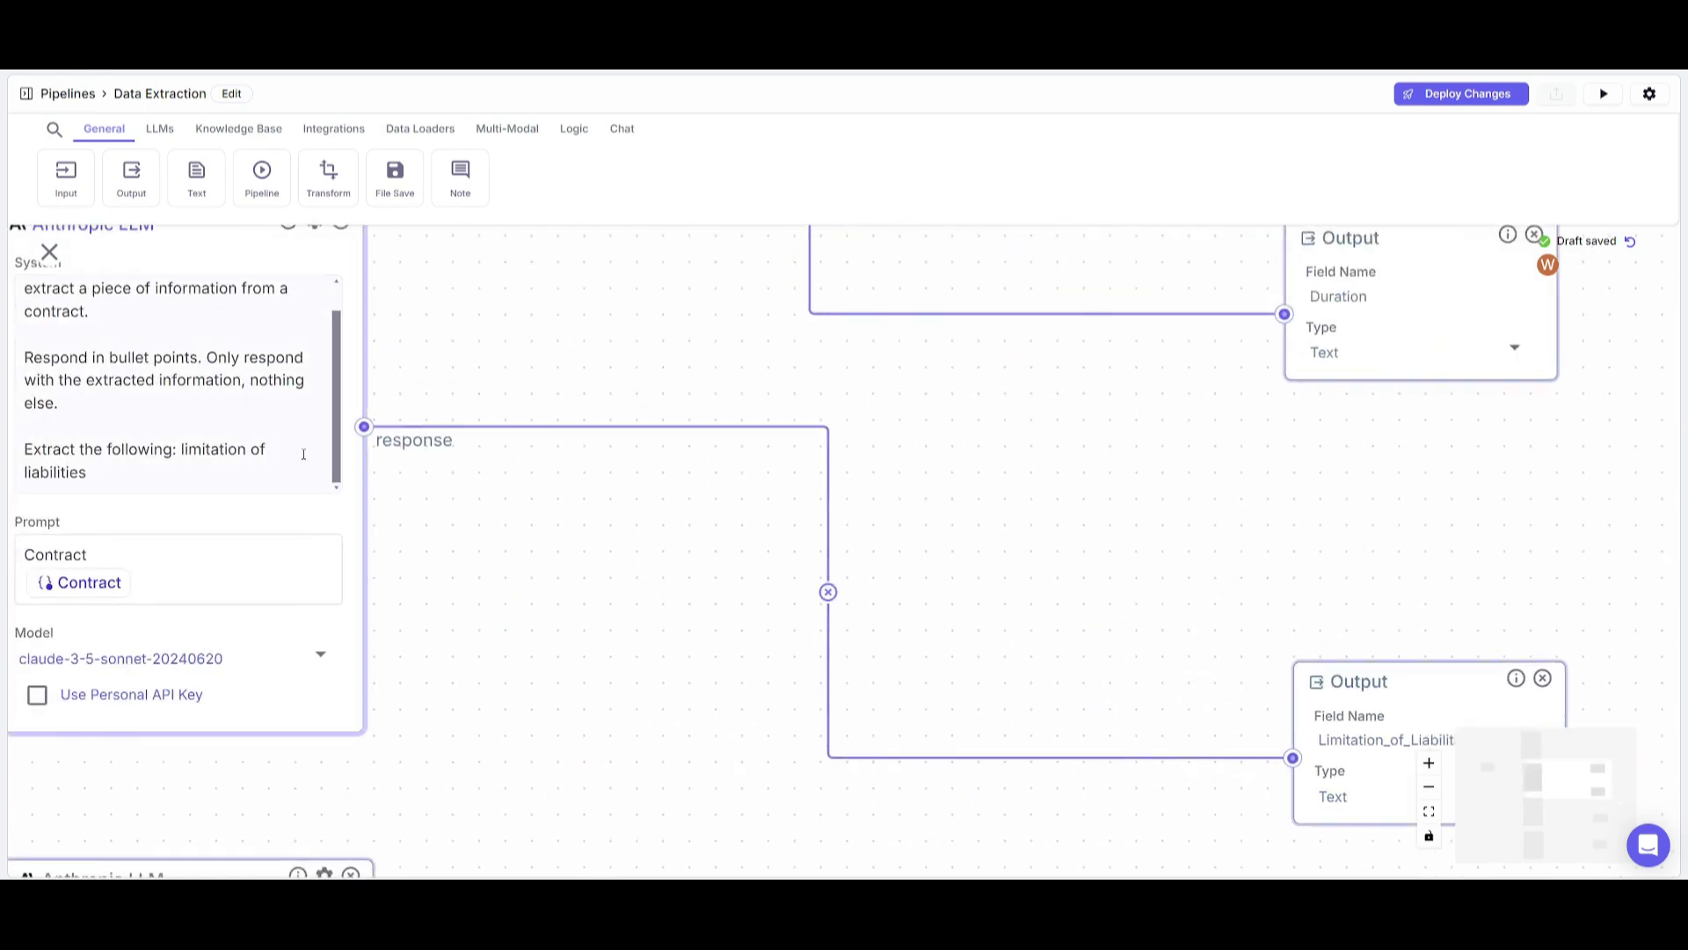
scroll(836, 328, down, 3)
scroll(1009, 706, down, 3)
drag(1009, 707, 874, 493)
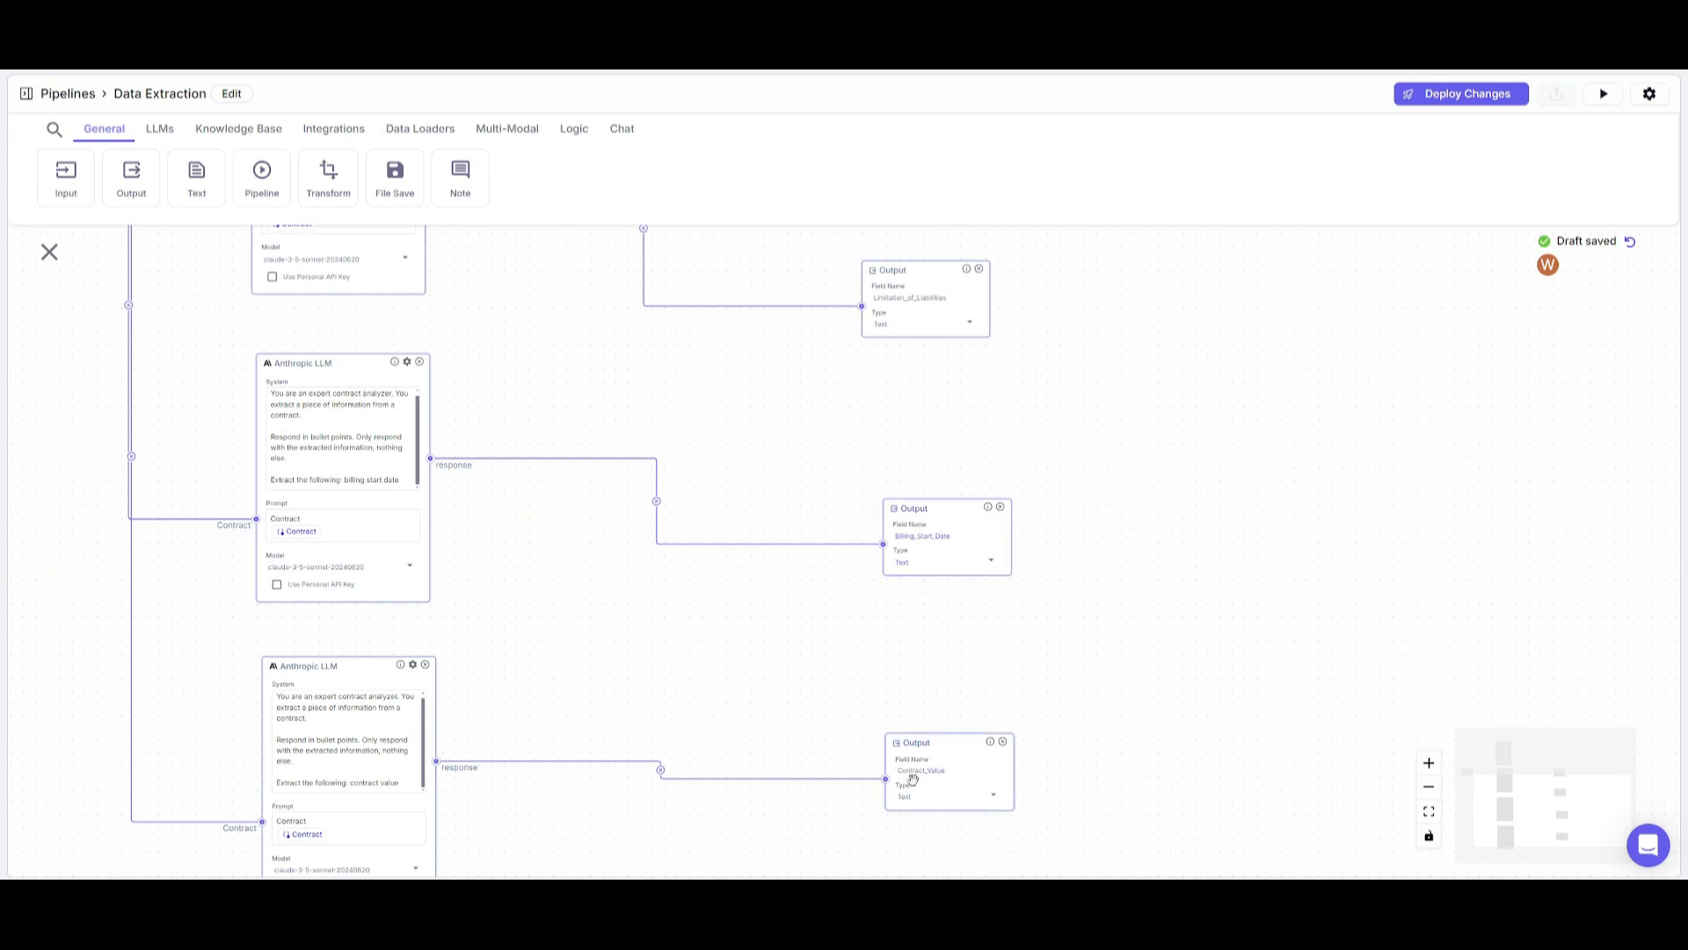
scroll(859, 550, down, 2)
Check the available type options of the Limitation_of_Liabilities Output node without changing its type.
scroll(863, 524, up, 5)
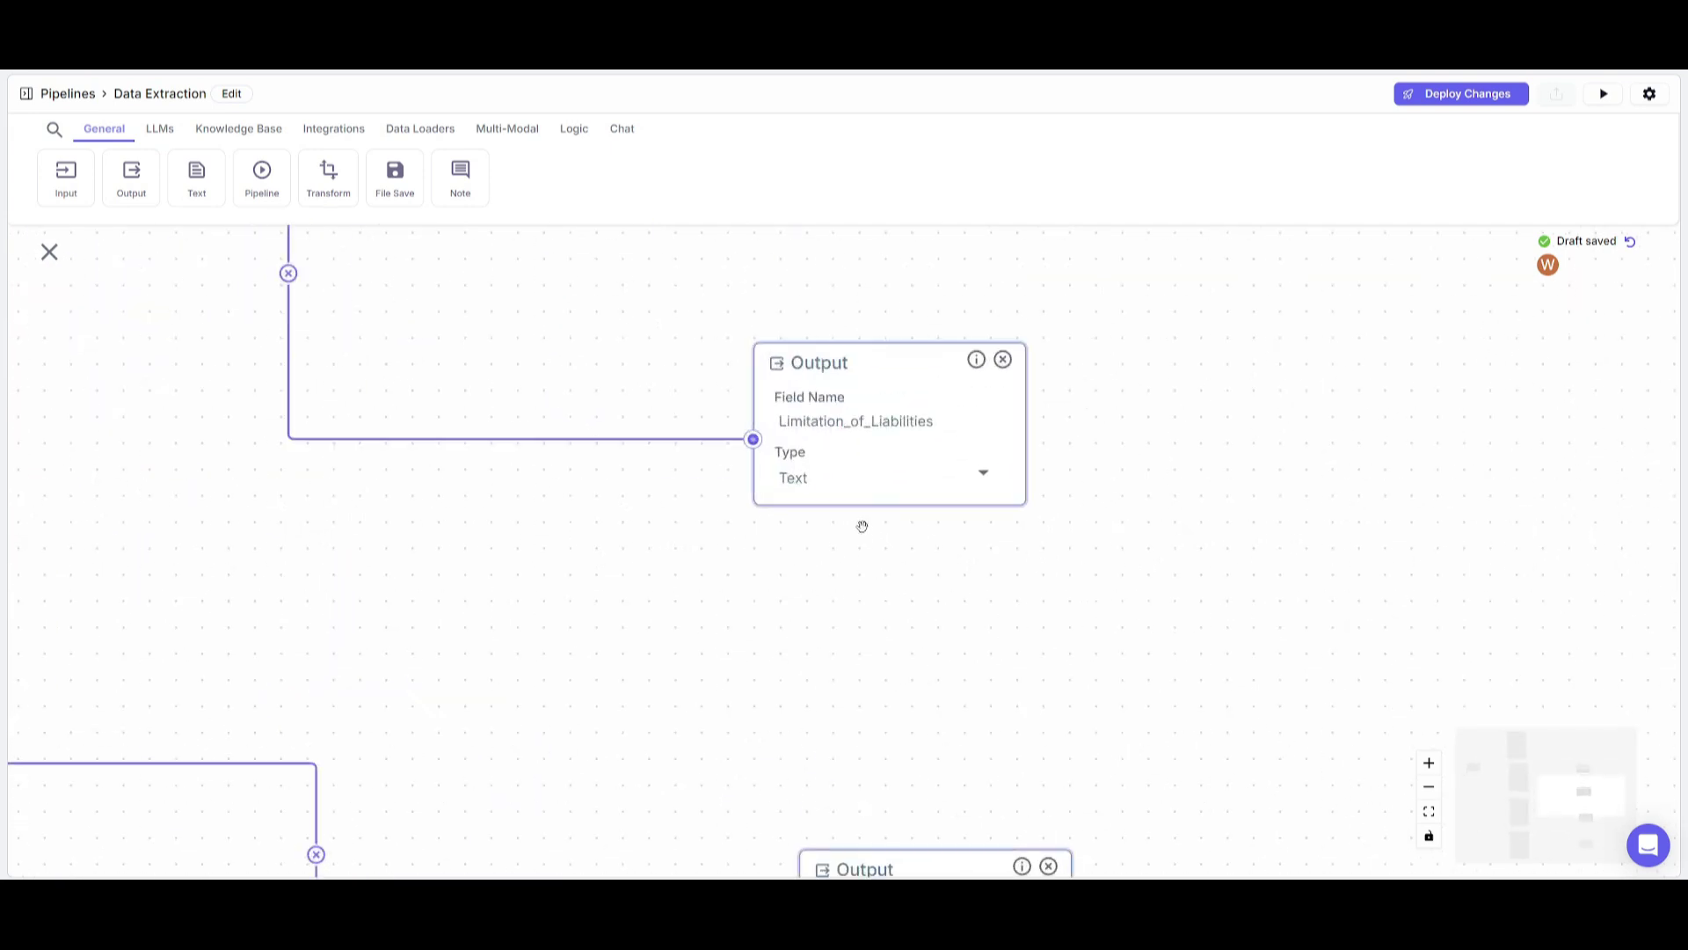
click(842, 484)
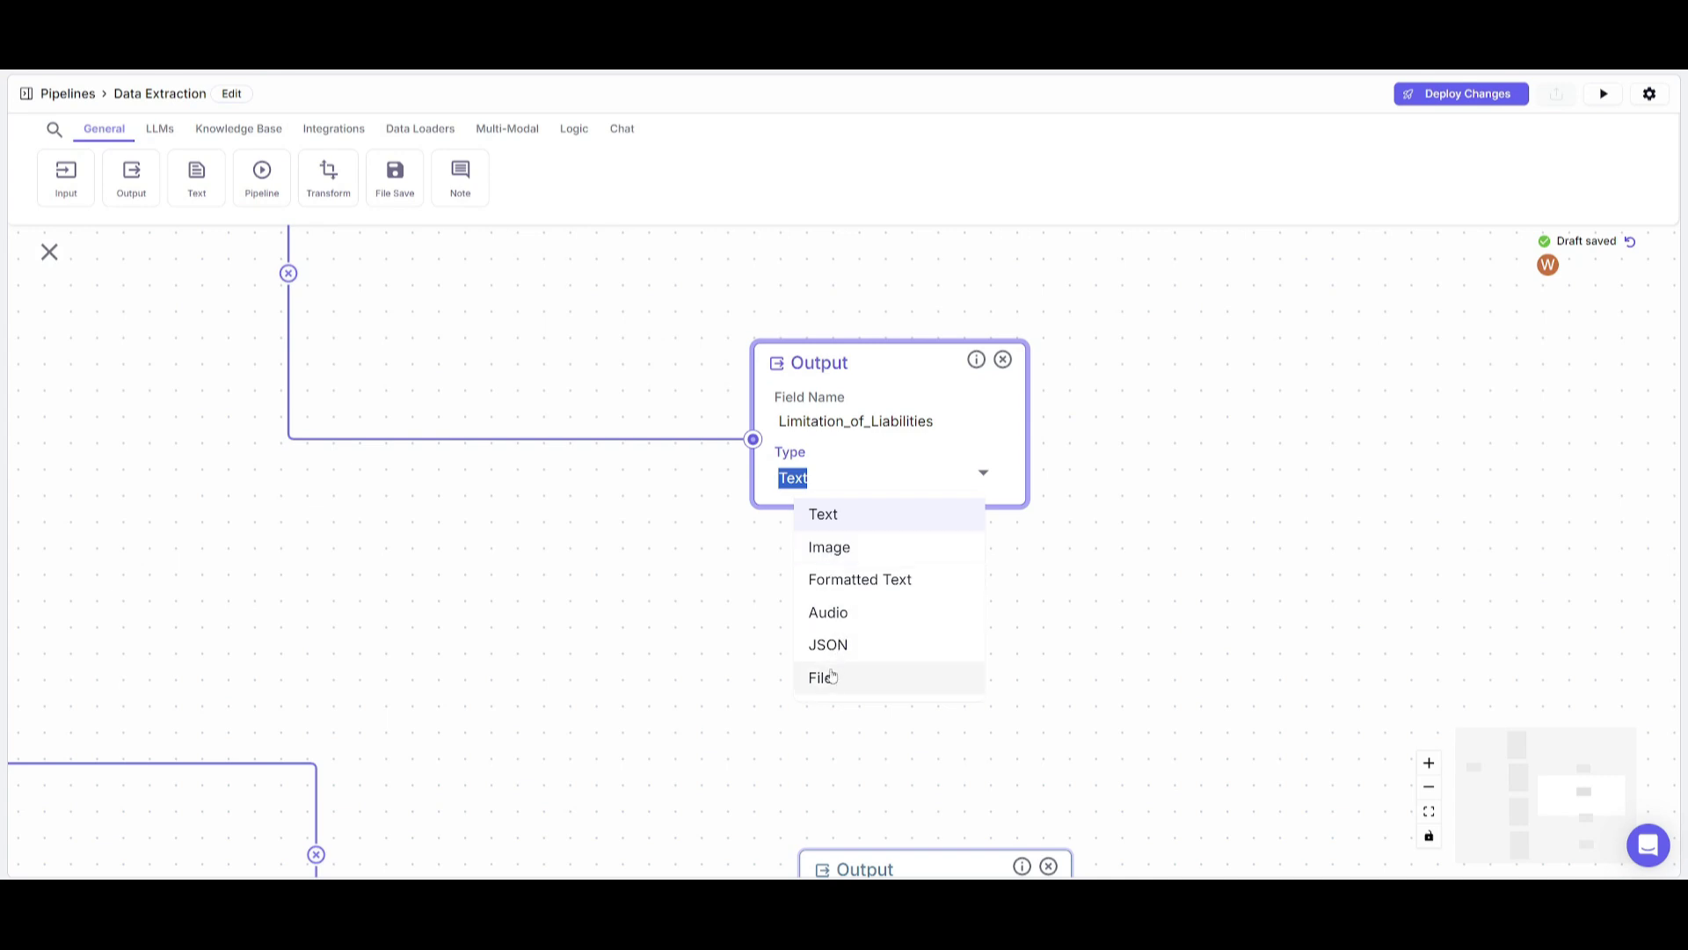
click(674, 583)
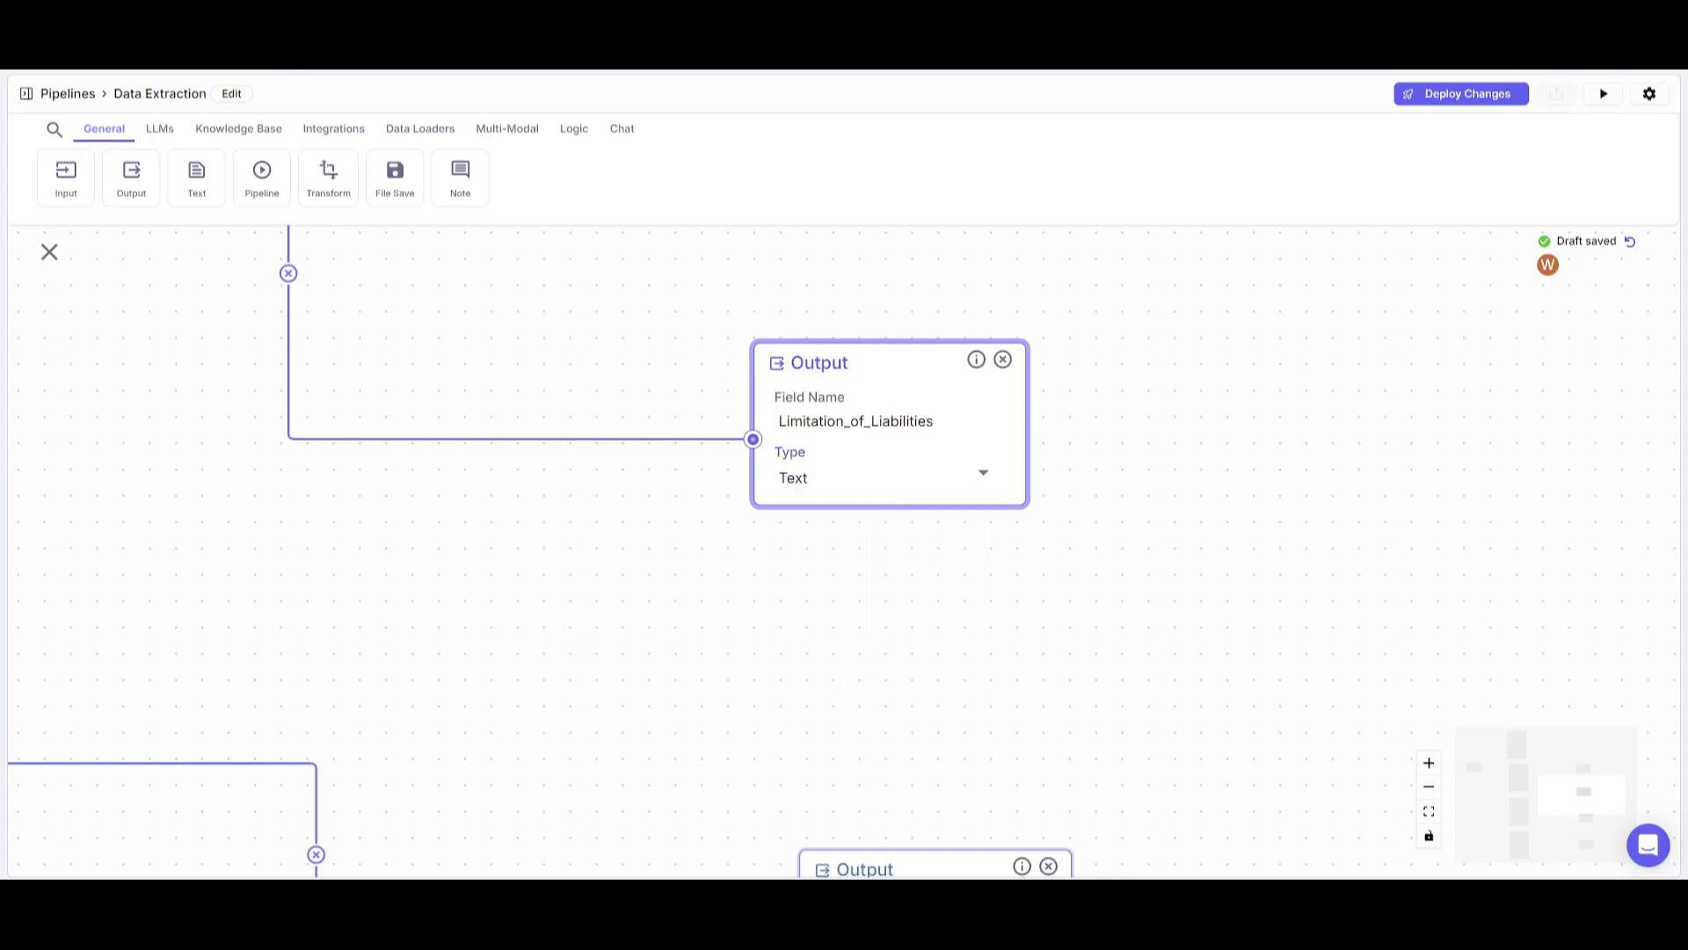
Browse the available integration nodes and try out a Gmail node beside the Duration Output node, removing it again.
scroll(553, 740, down, 5)
click(334, 128)
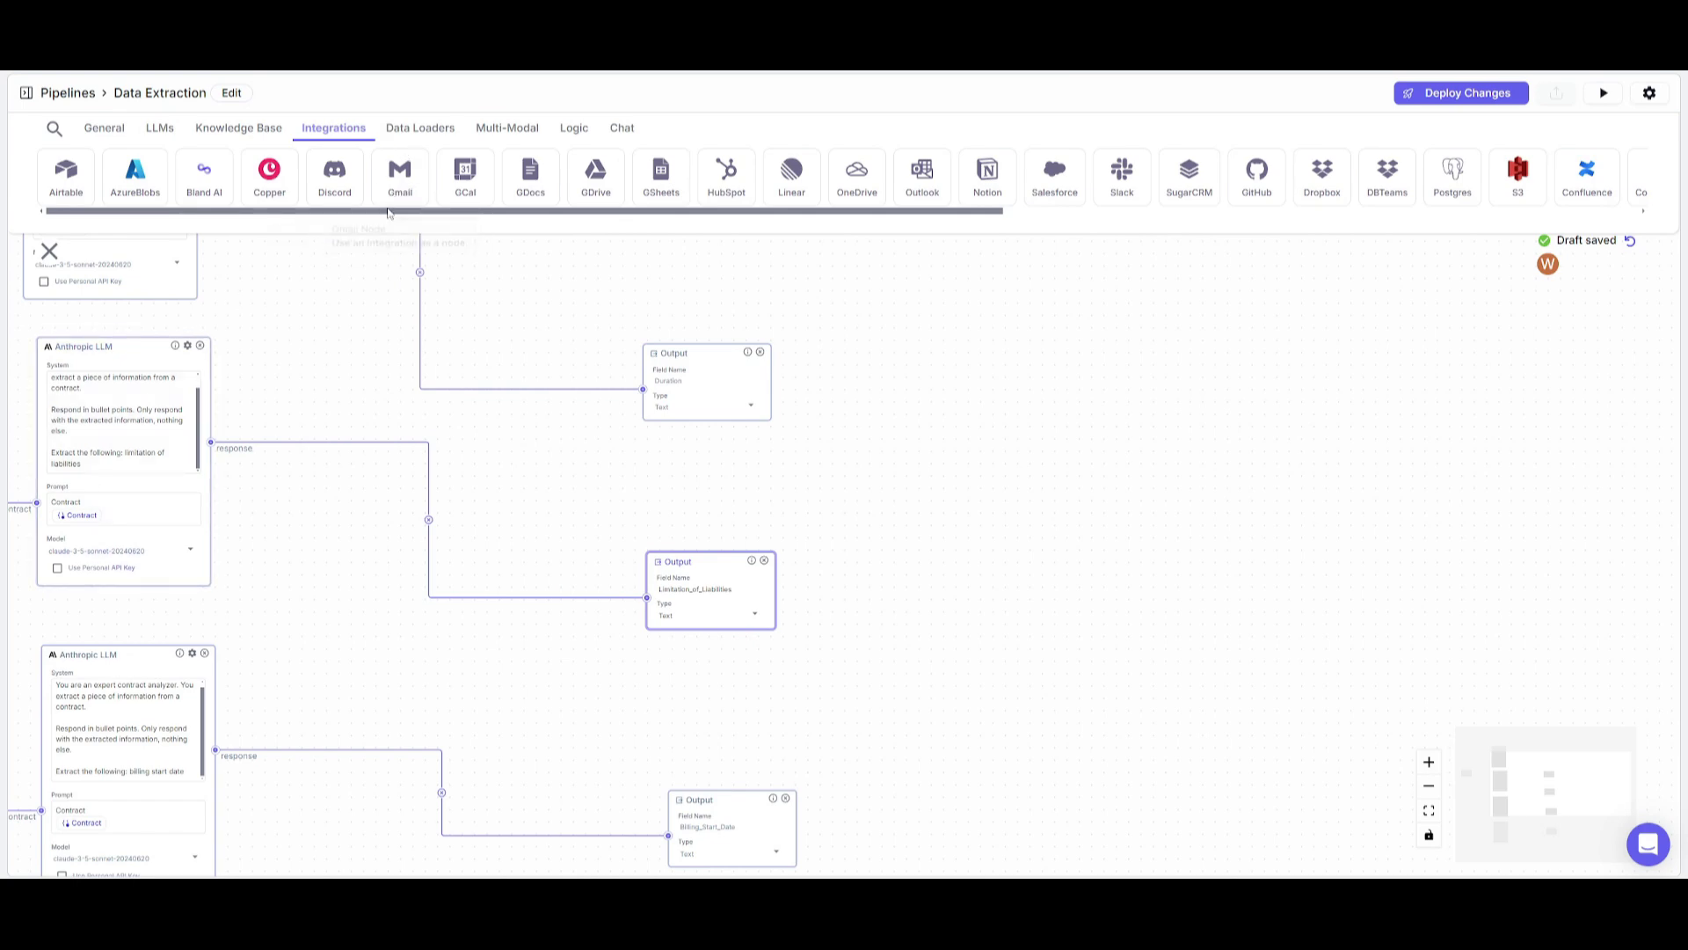
drag(388, 213, 256, 214)
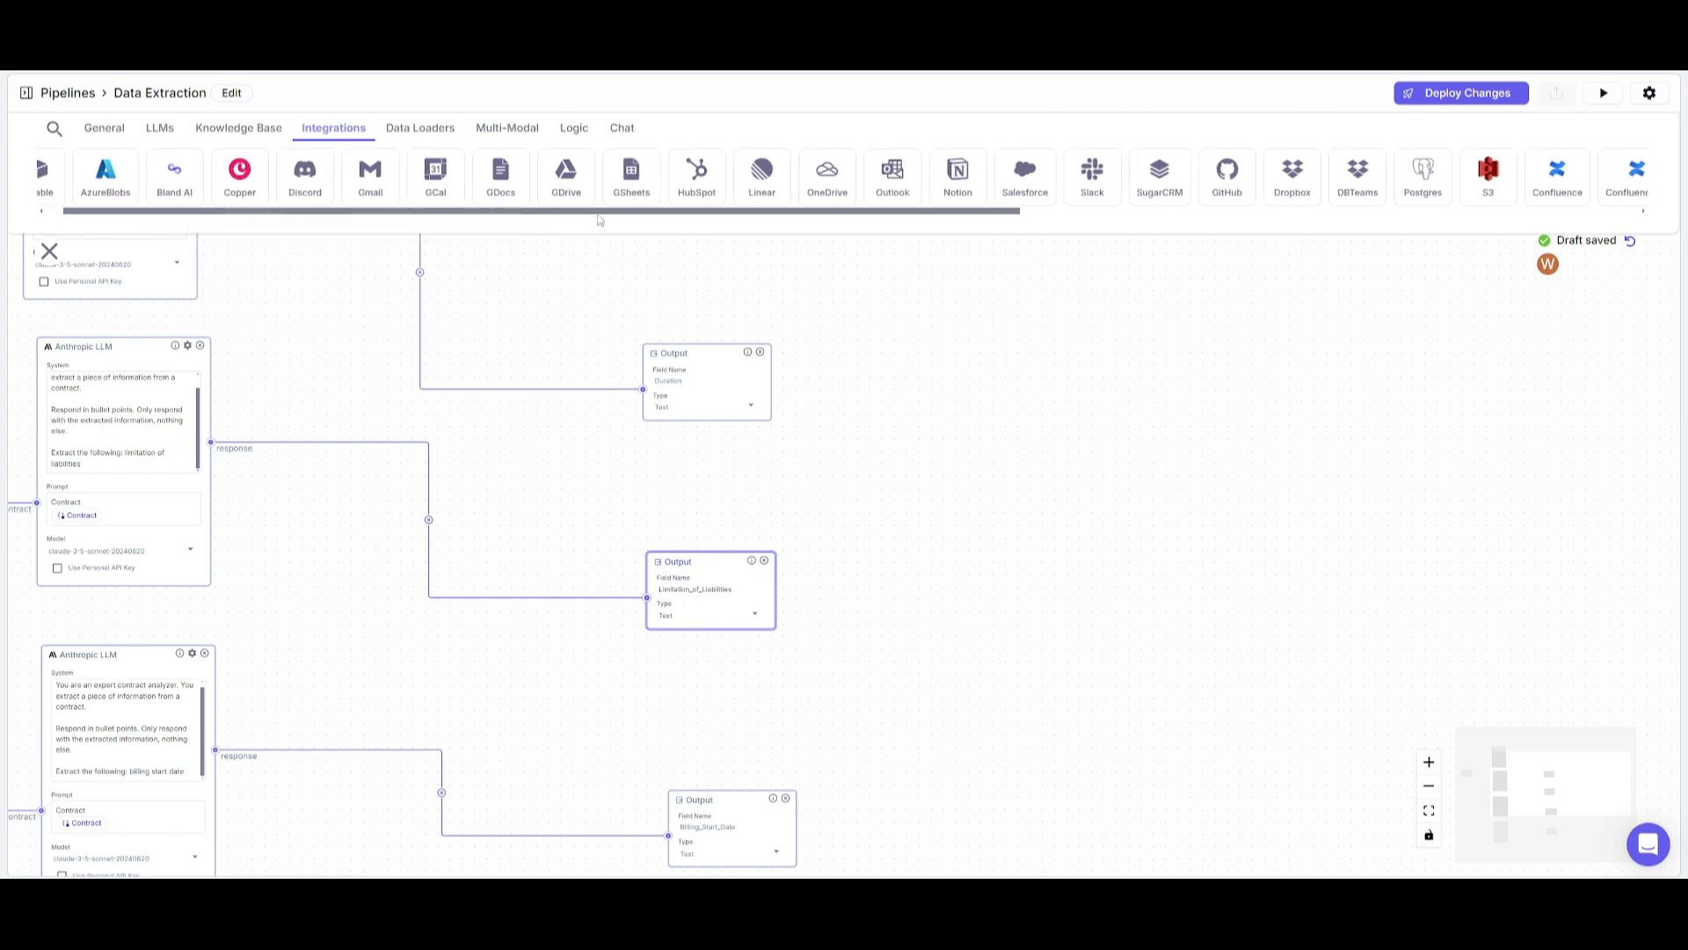
drag(611, 218, 732, 211)
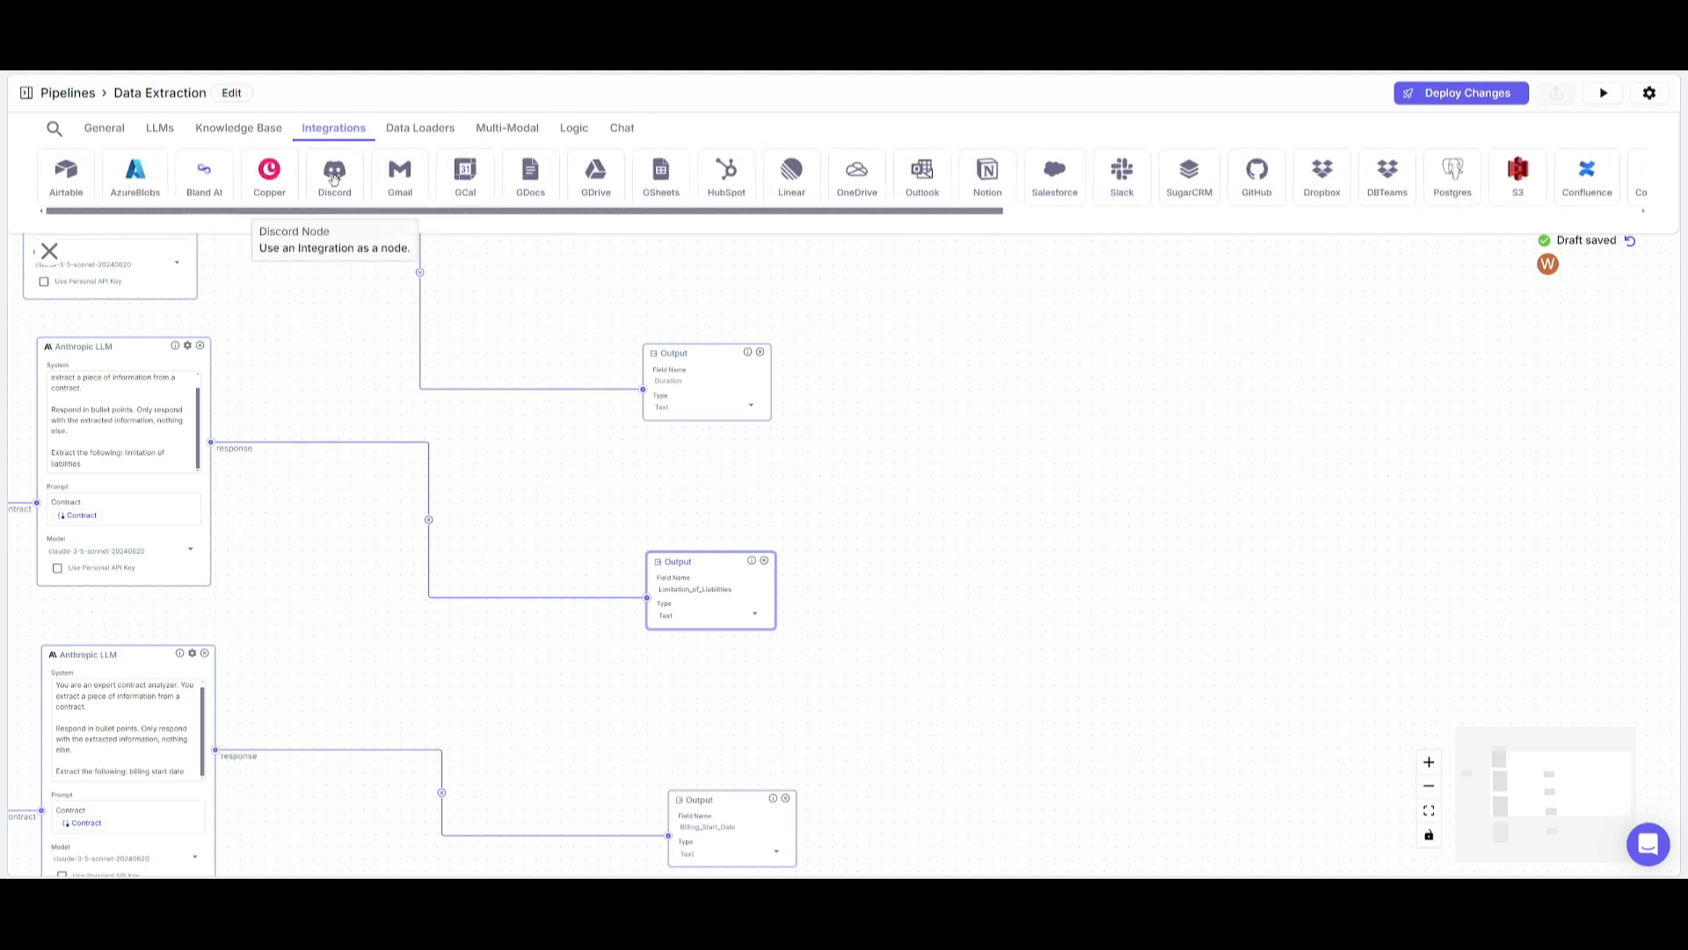
drag(417, 180, 907, 370)
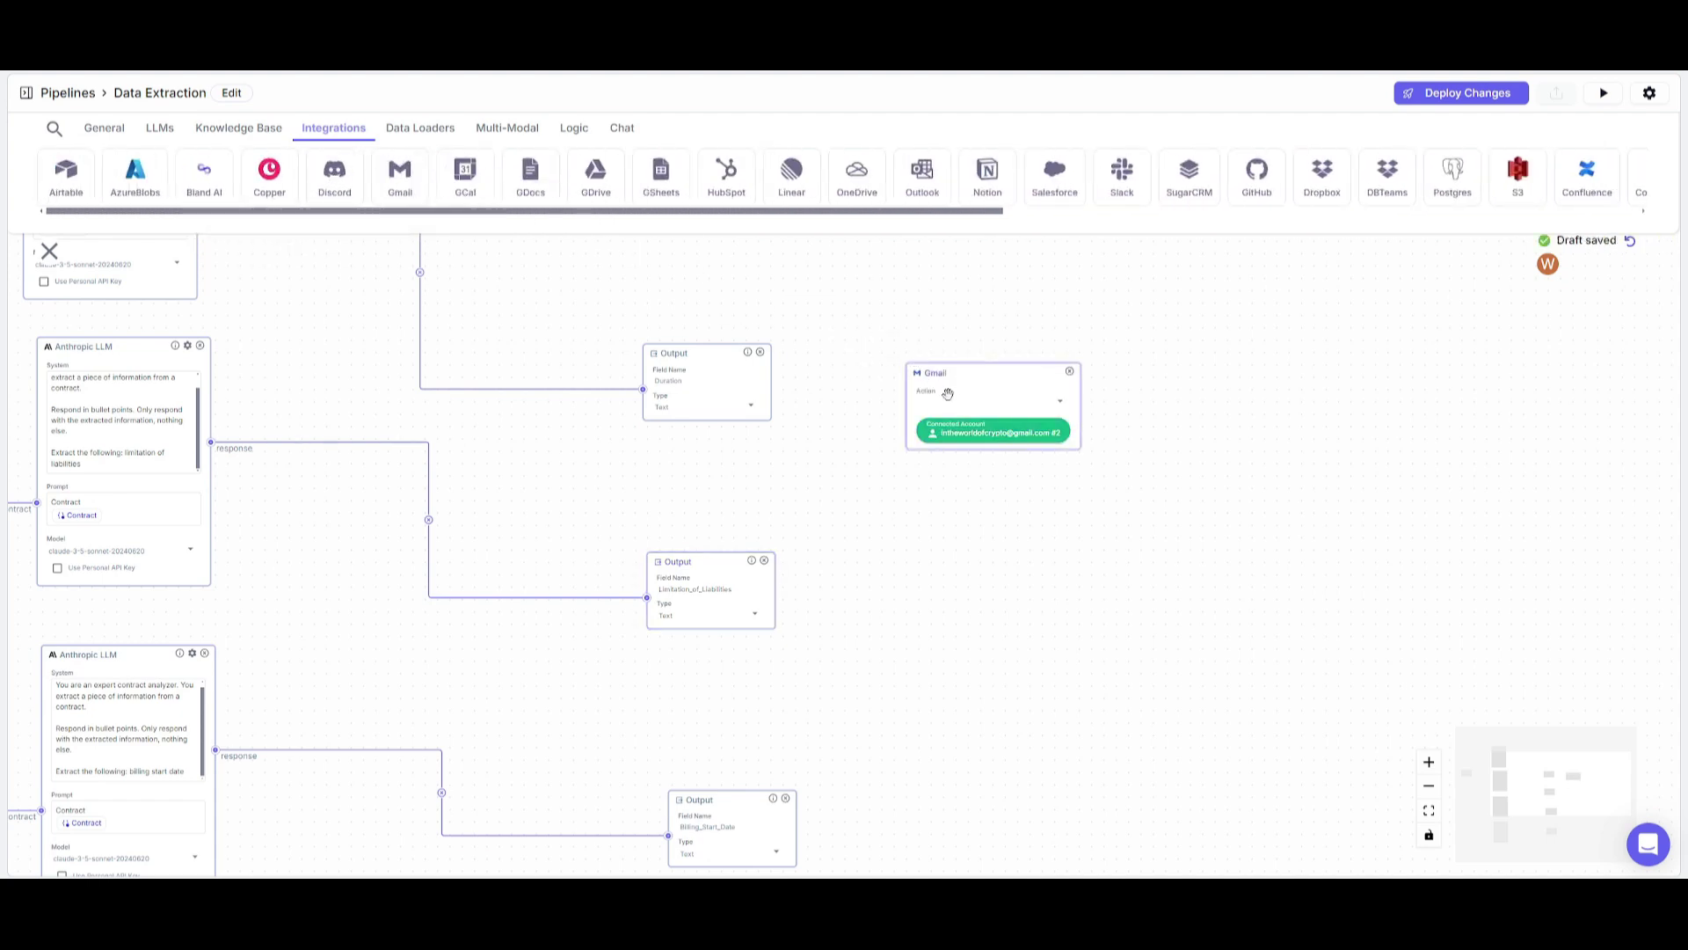
click(1070, 372)
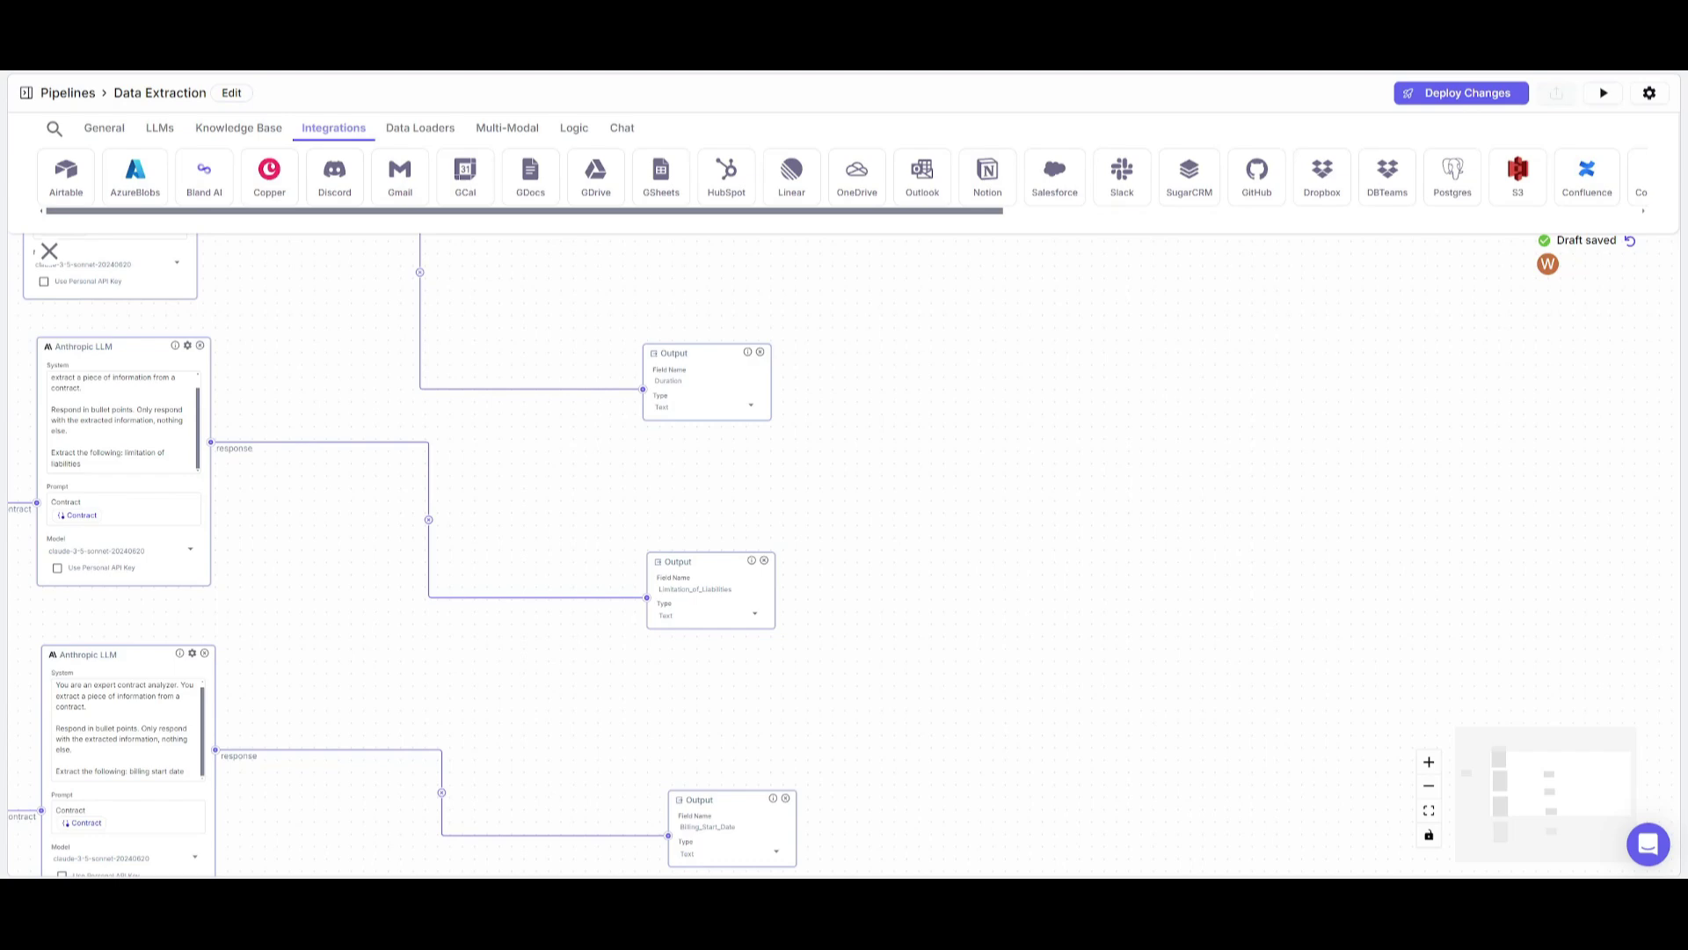
Deploy the changes to the Data Extraction pipeline and open its run view.
drag(528, 479, 783, 499)
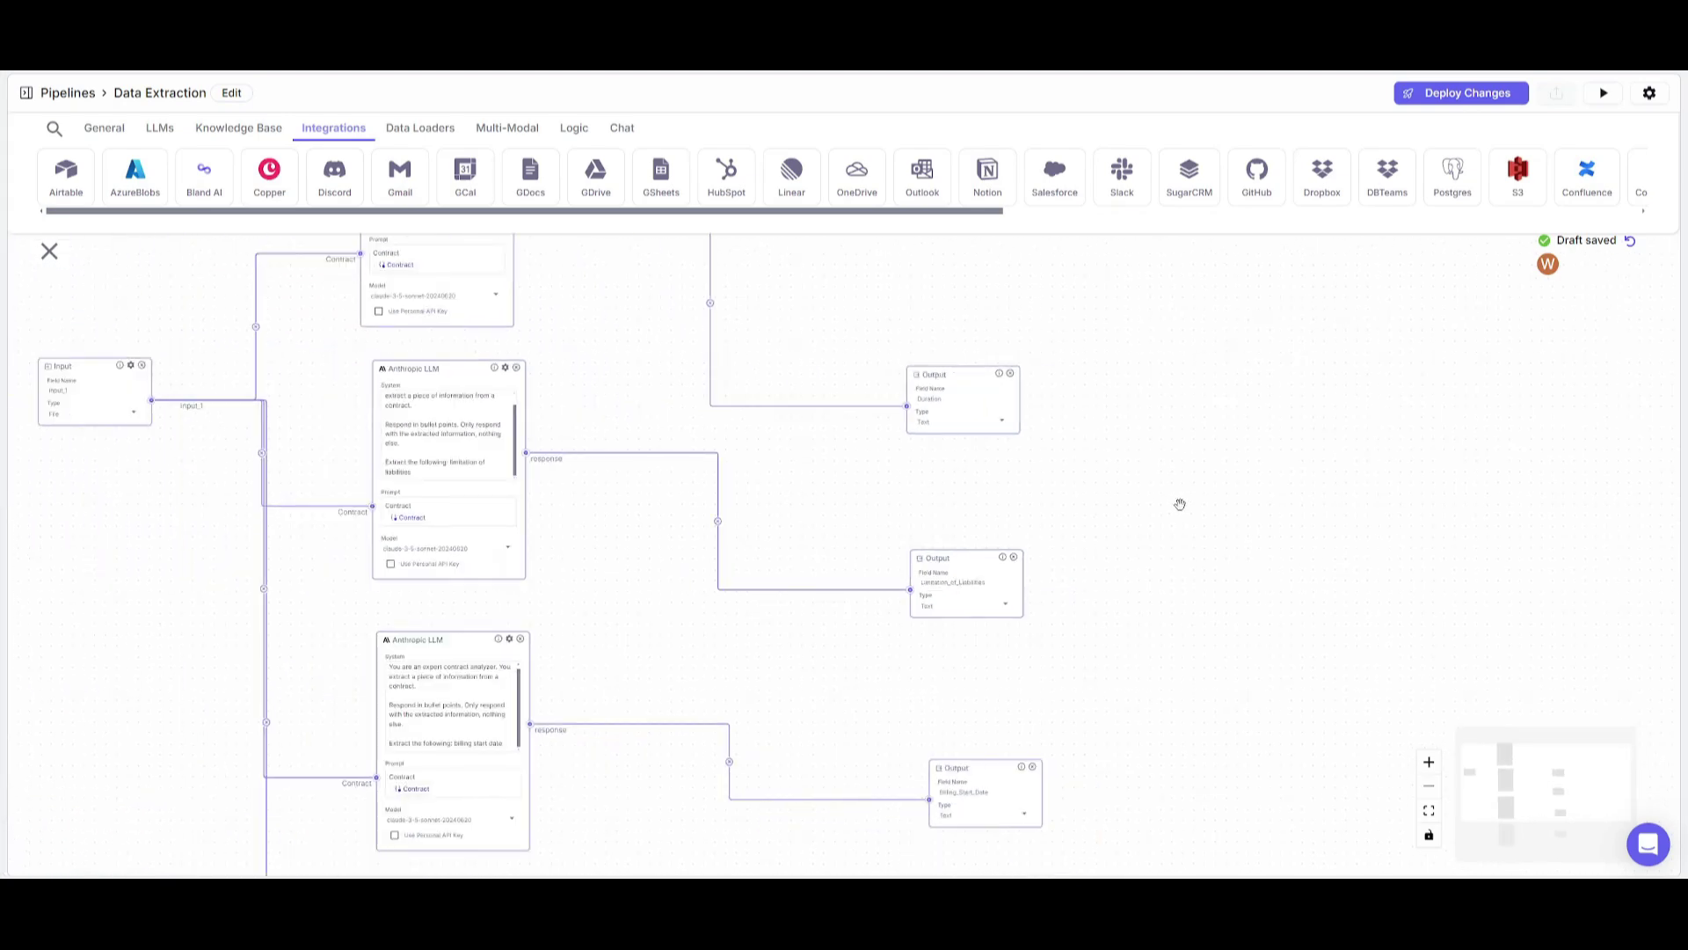
scroll(1180, 504, right, 5)
scroll(1180, 504, up, 2)
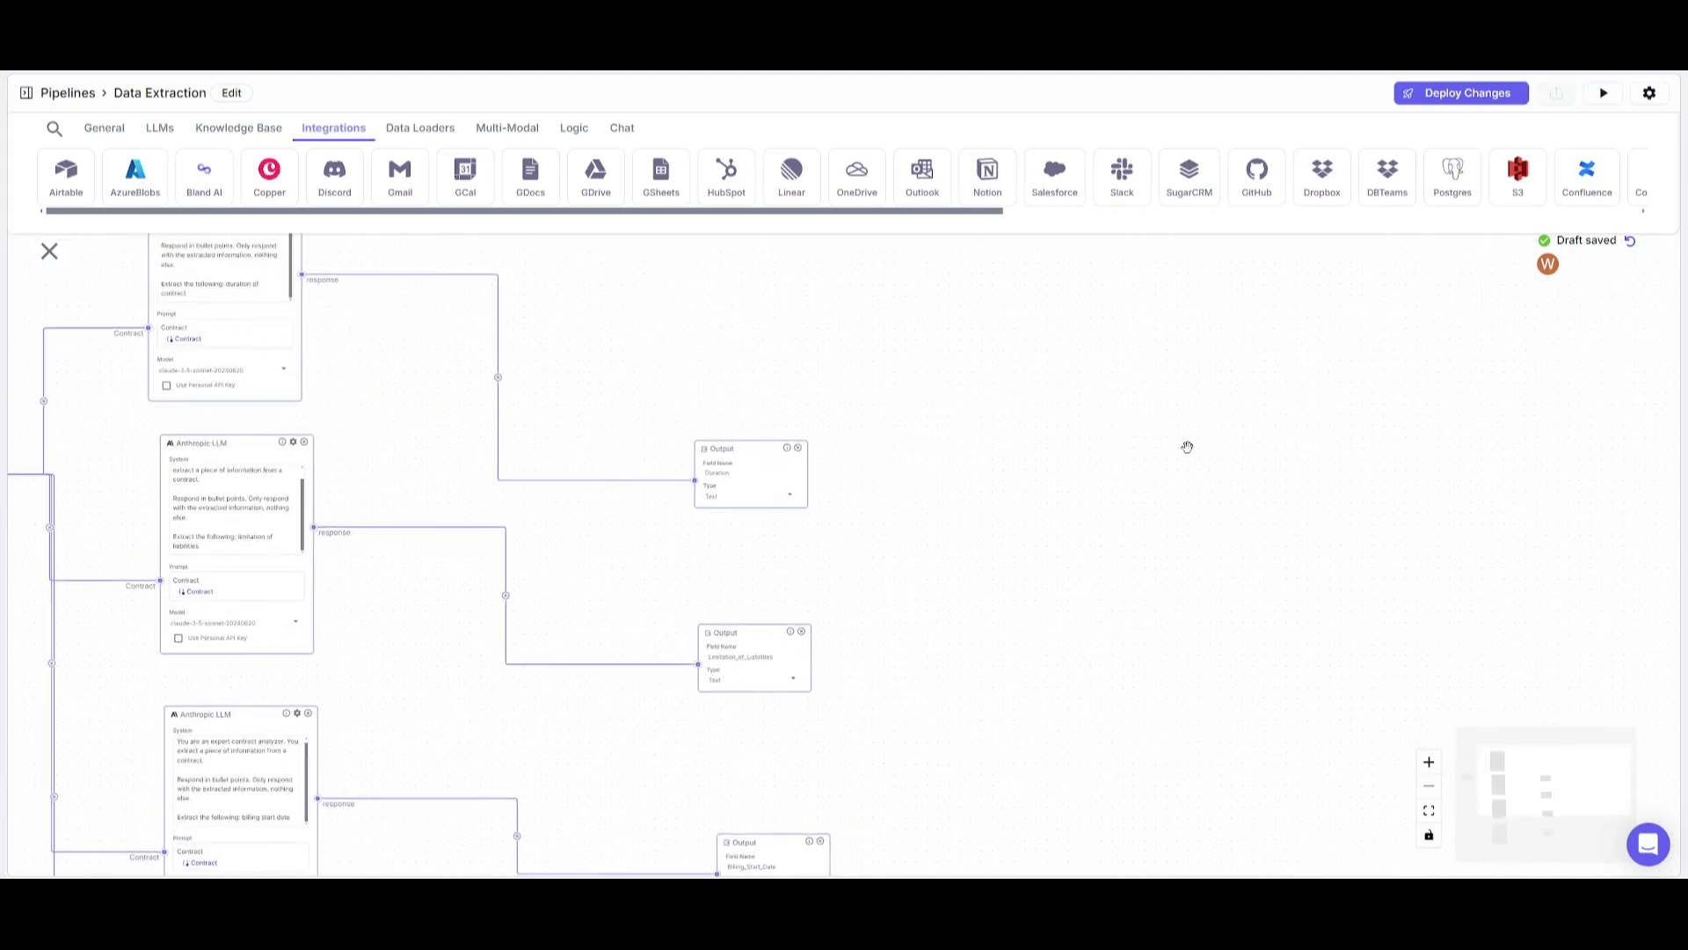
click(1458, 99)
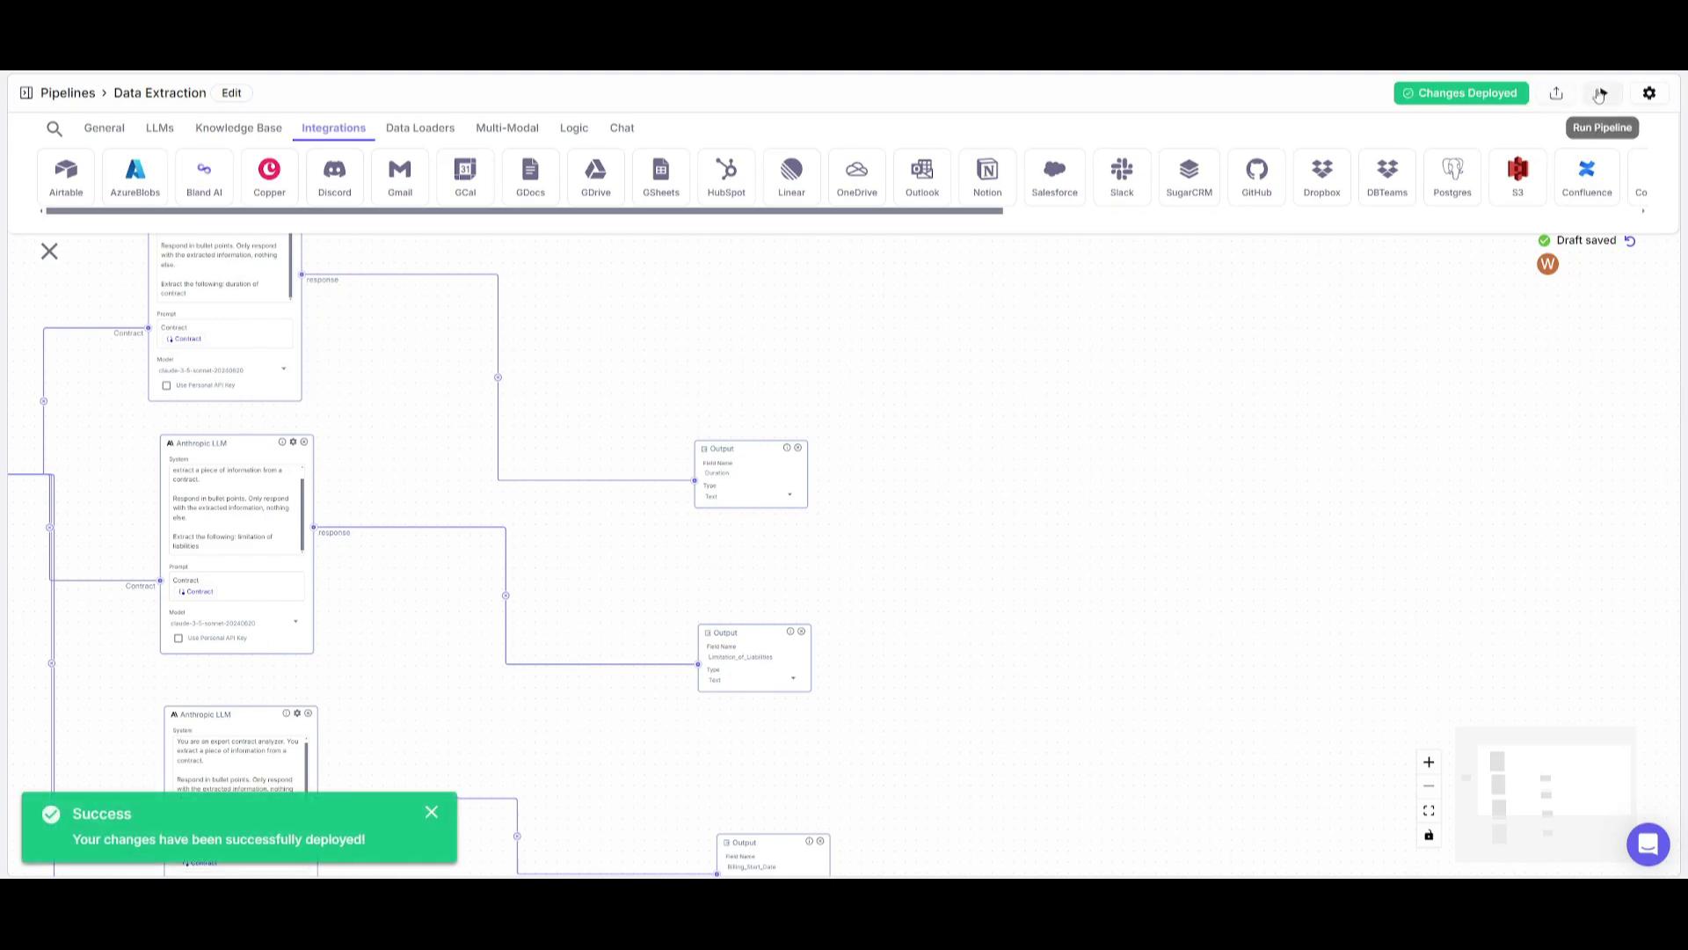
click(1599, 95)
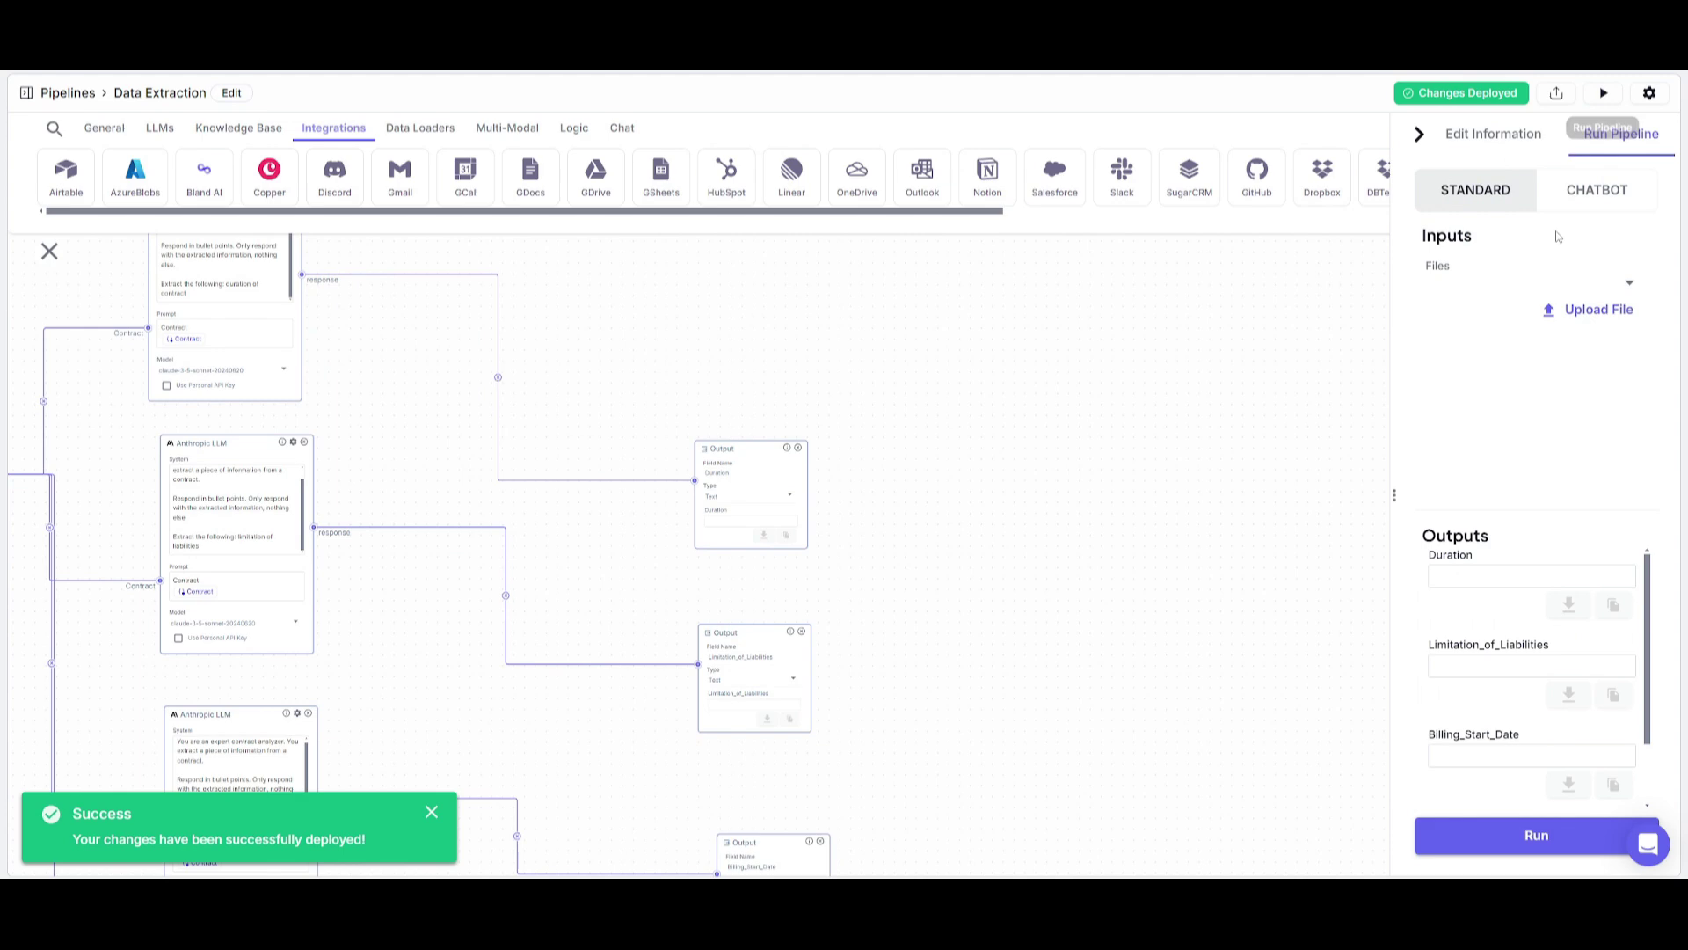
Export the Data Extraction pipeline as a new form named "Data entry".
click(1555, 95)
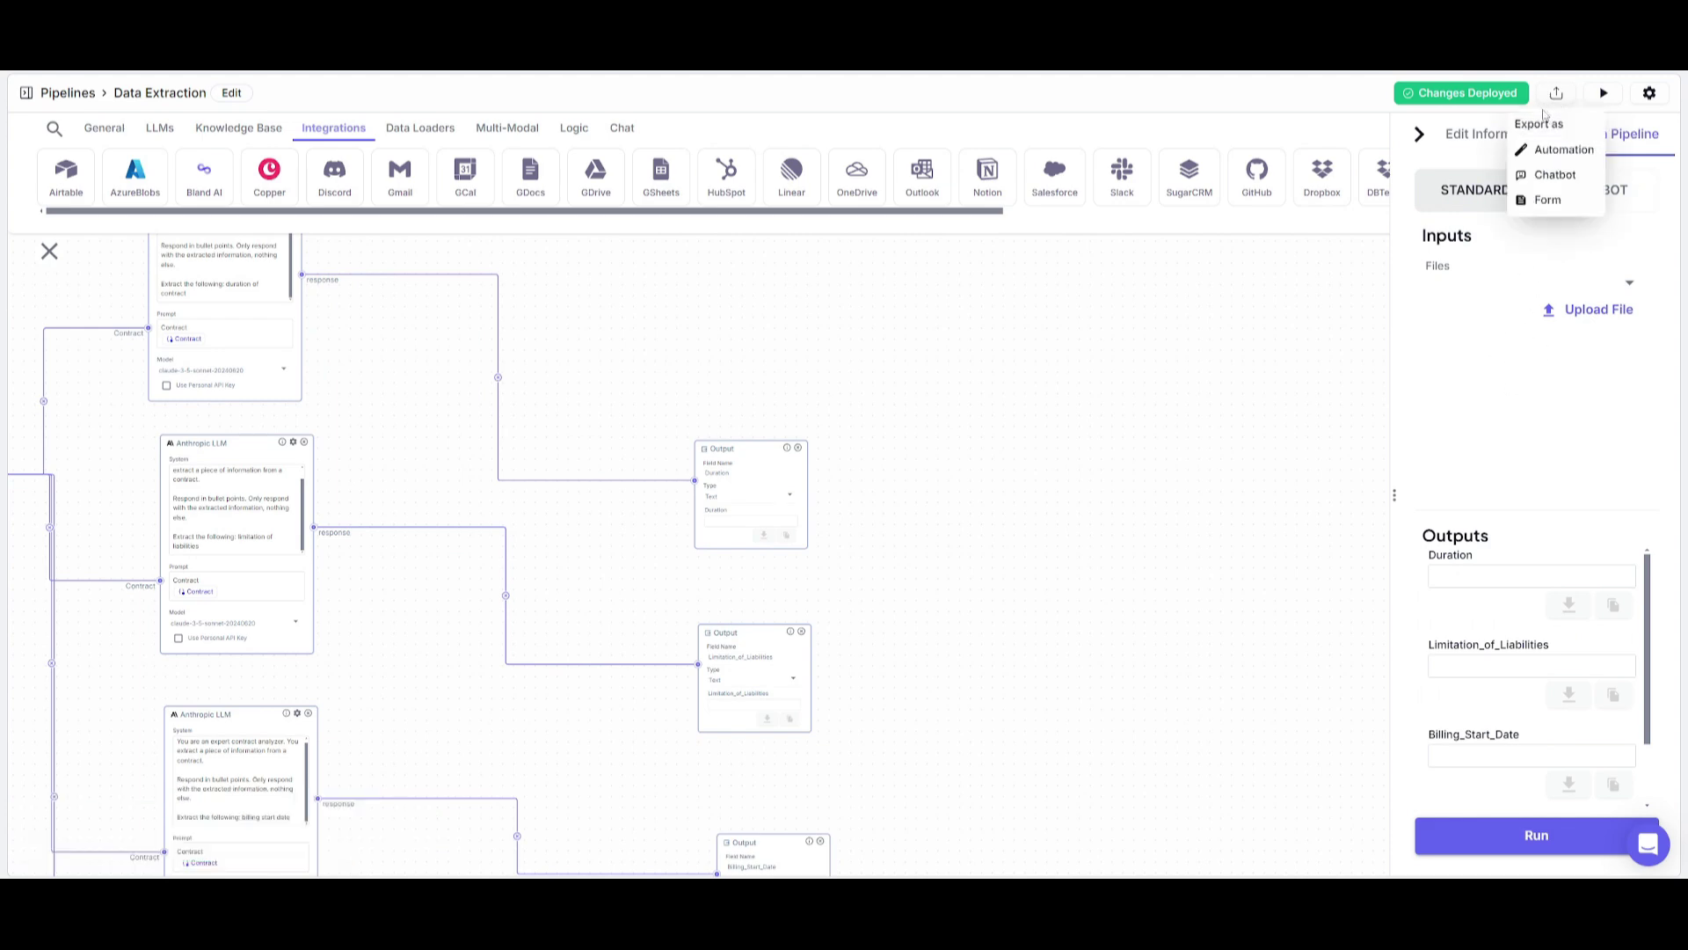
click(1550, 202)
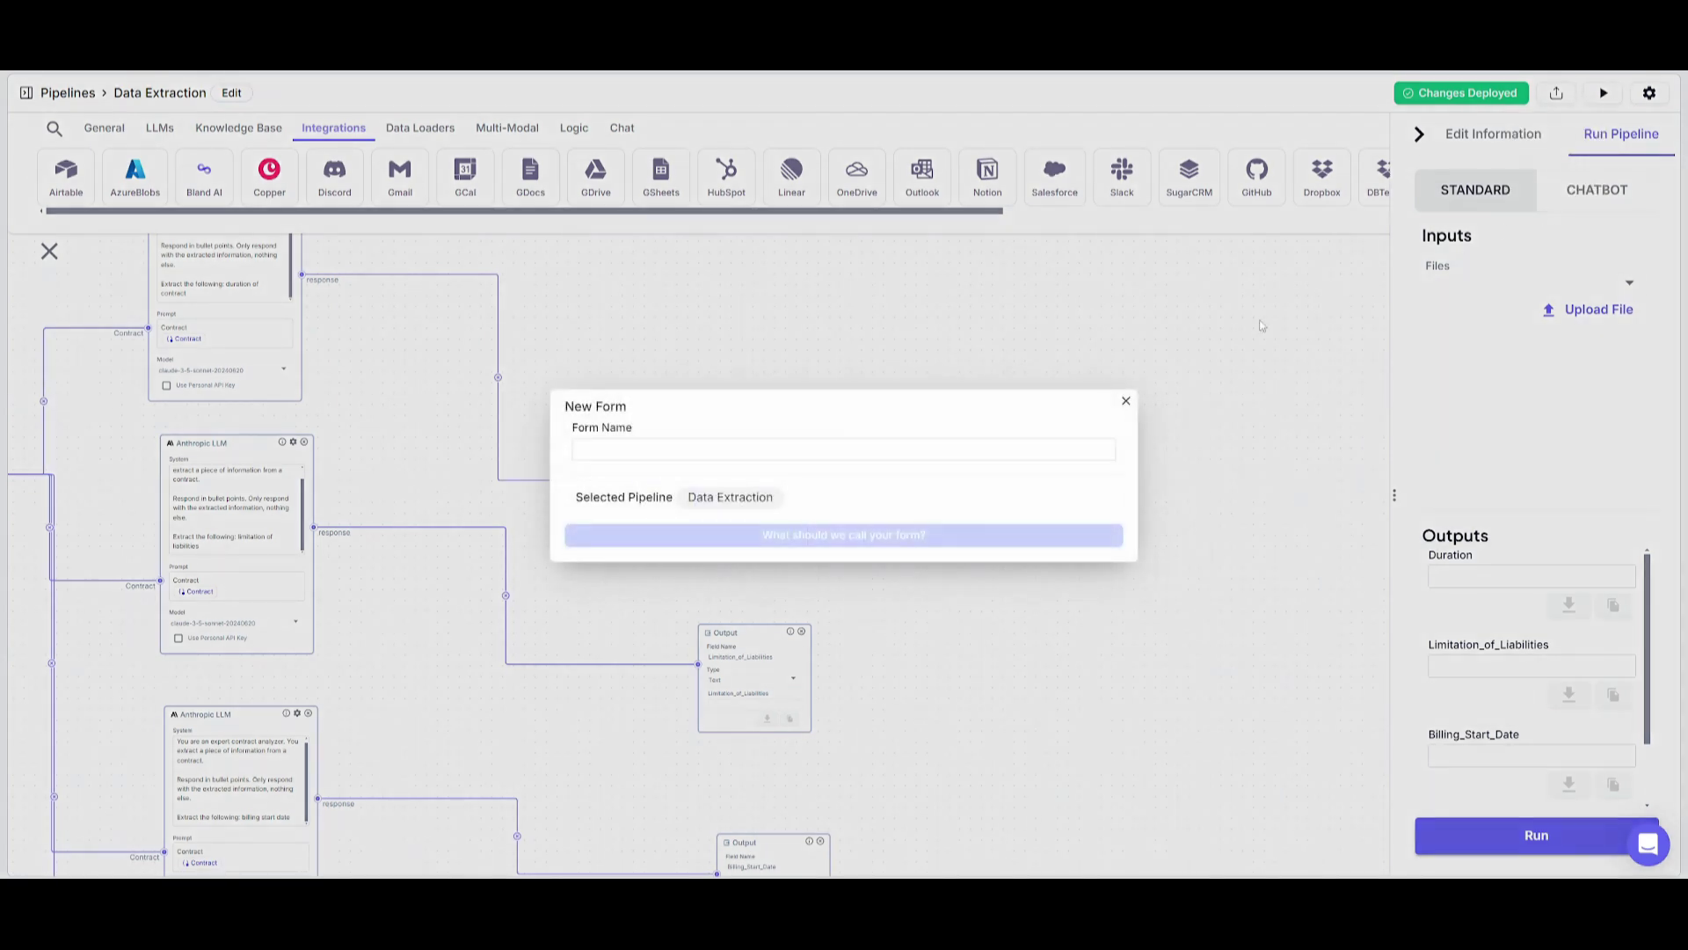
click(717, 456)
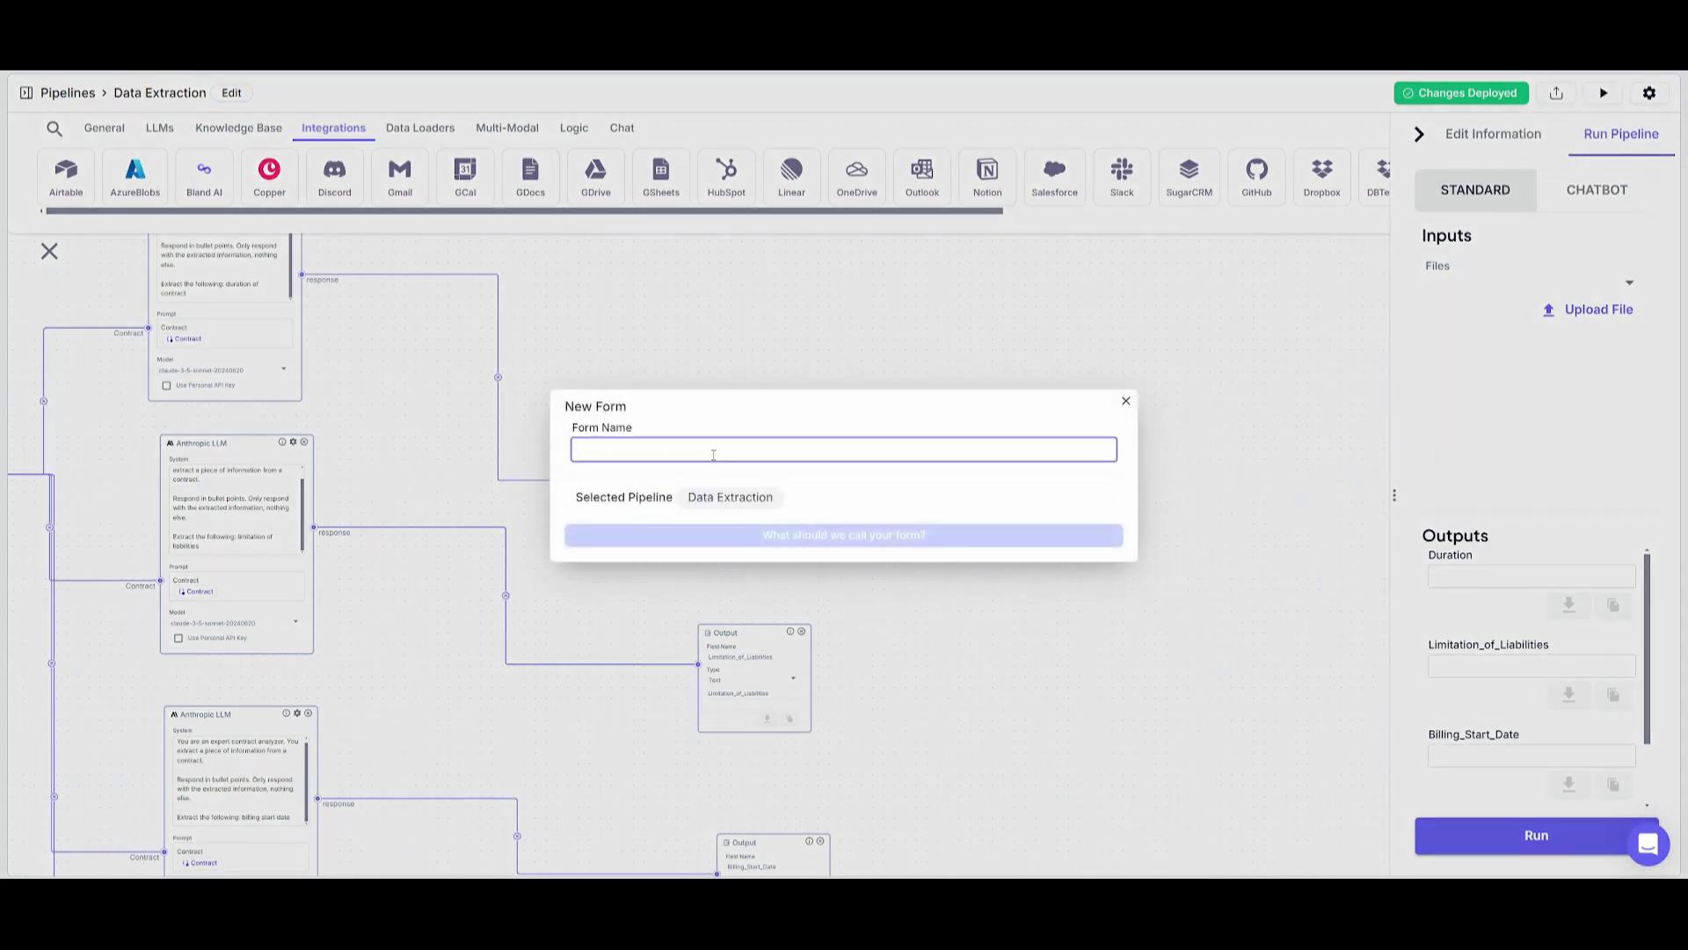
text(Data entry)
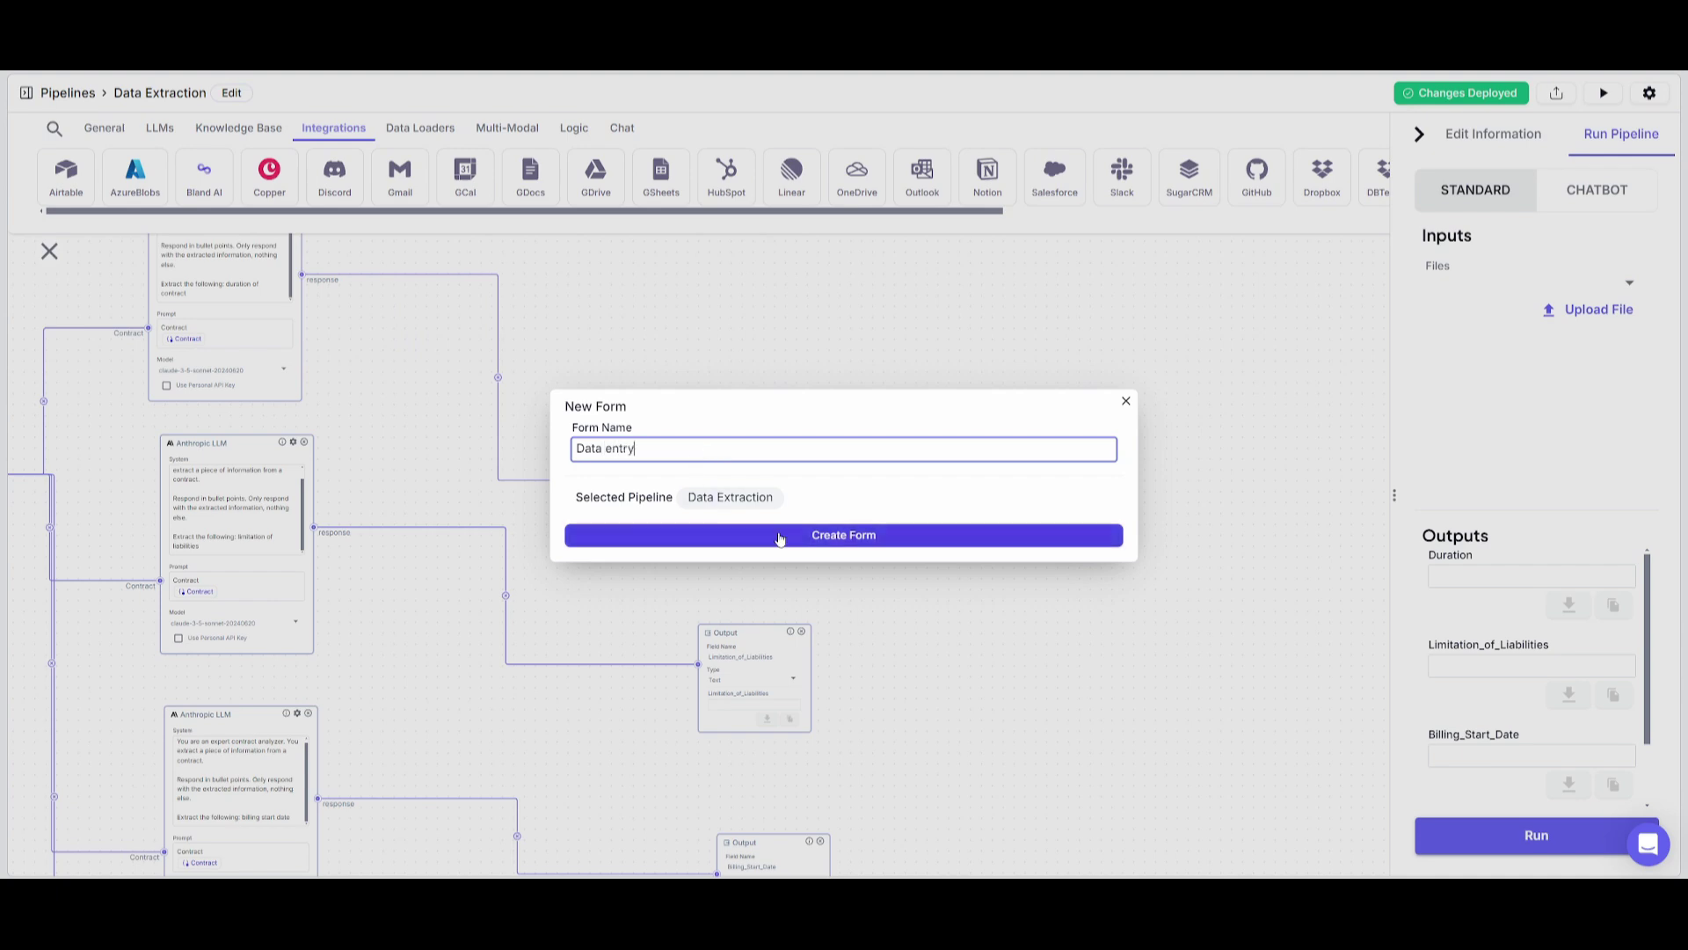
click(787, 537)
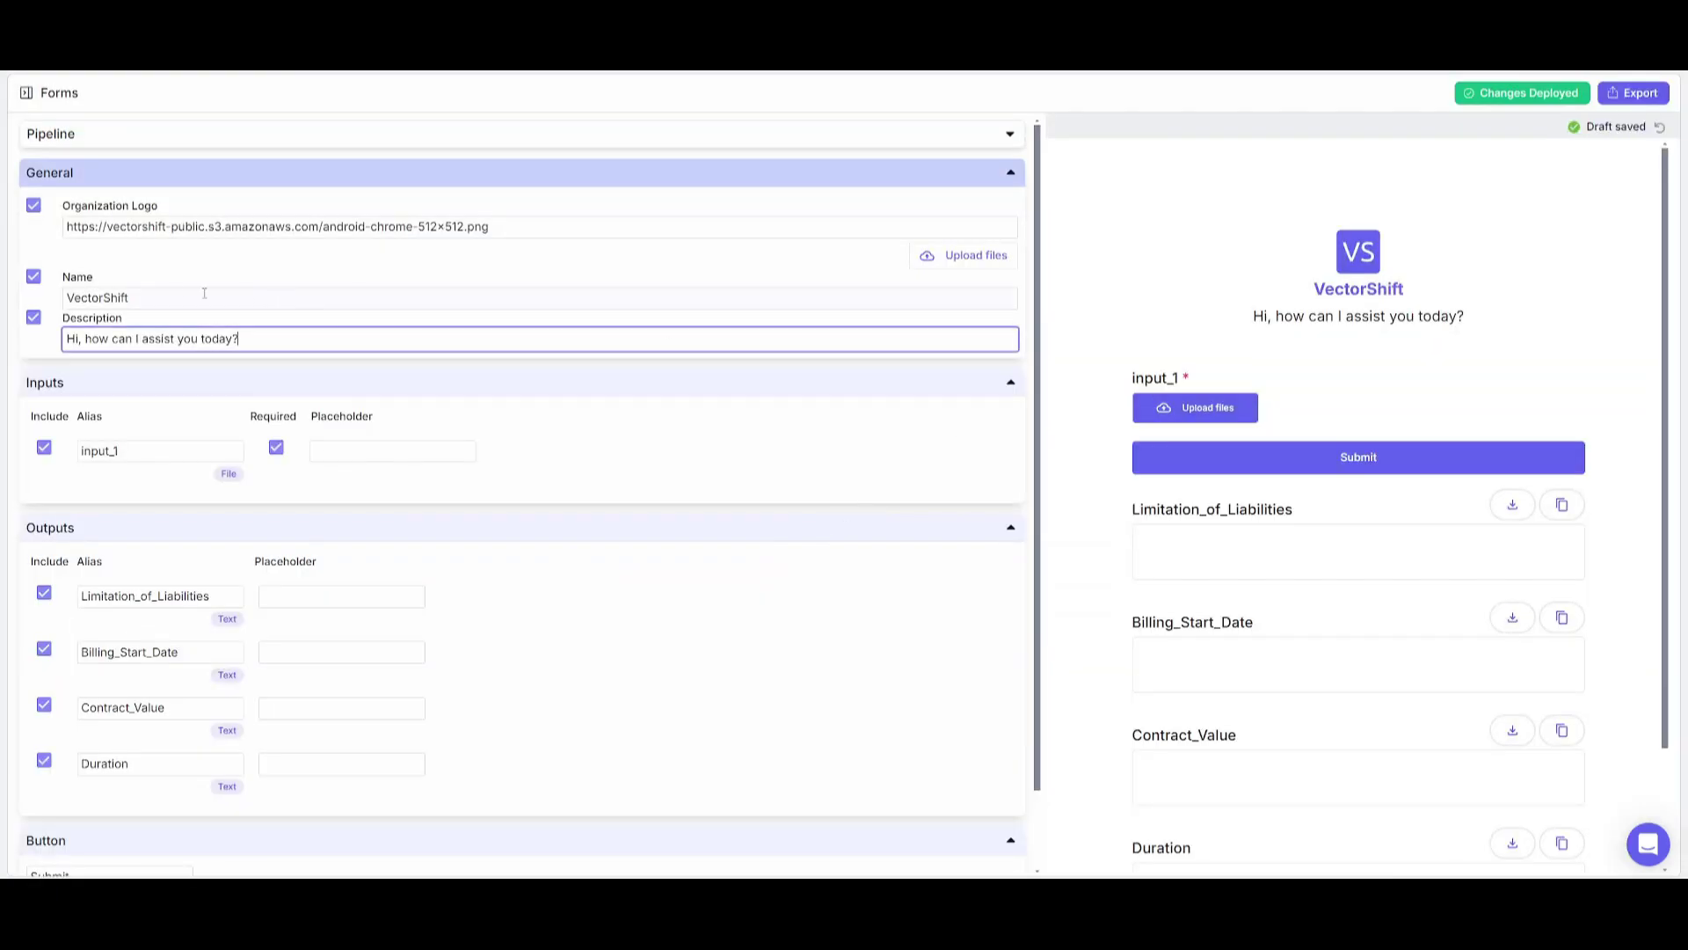
Examine the form's preview together with its general, input, output and button settings.
scroll(1311, 273, down, 2)
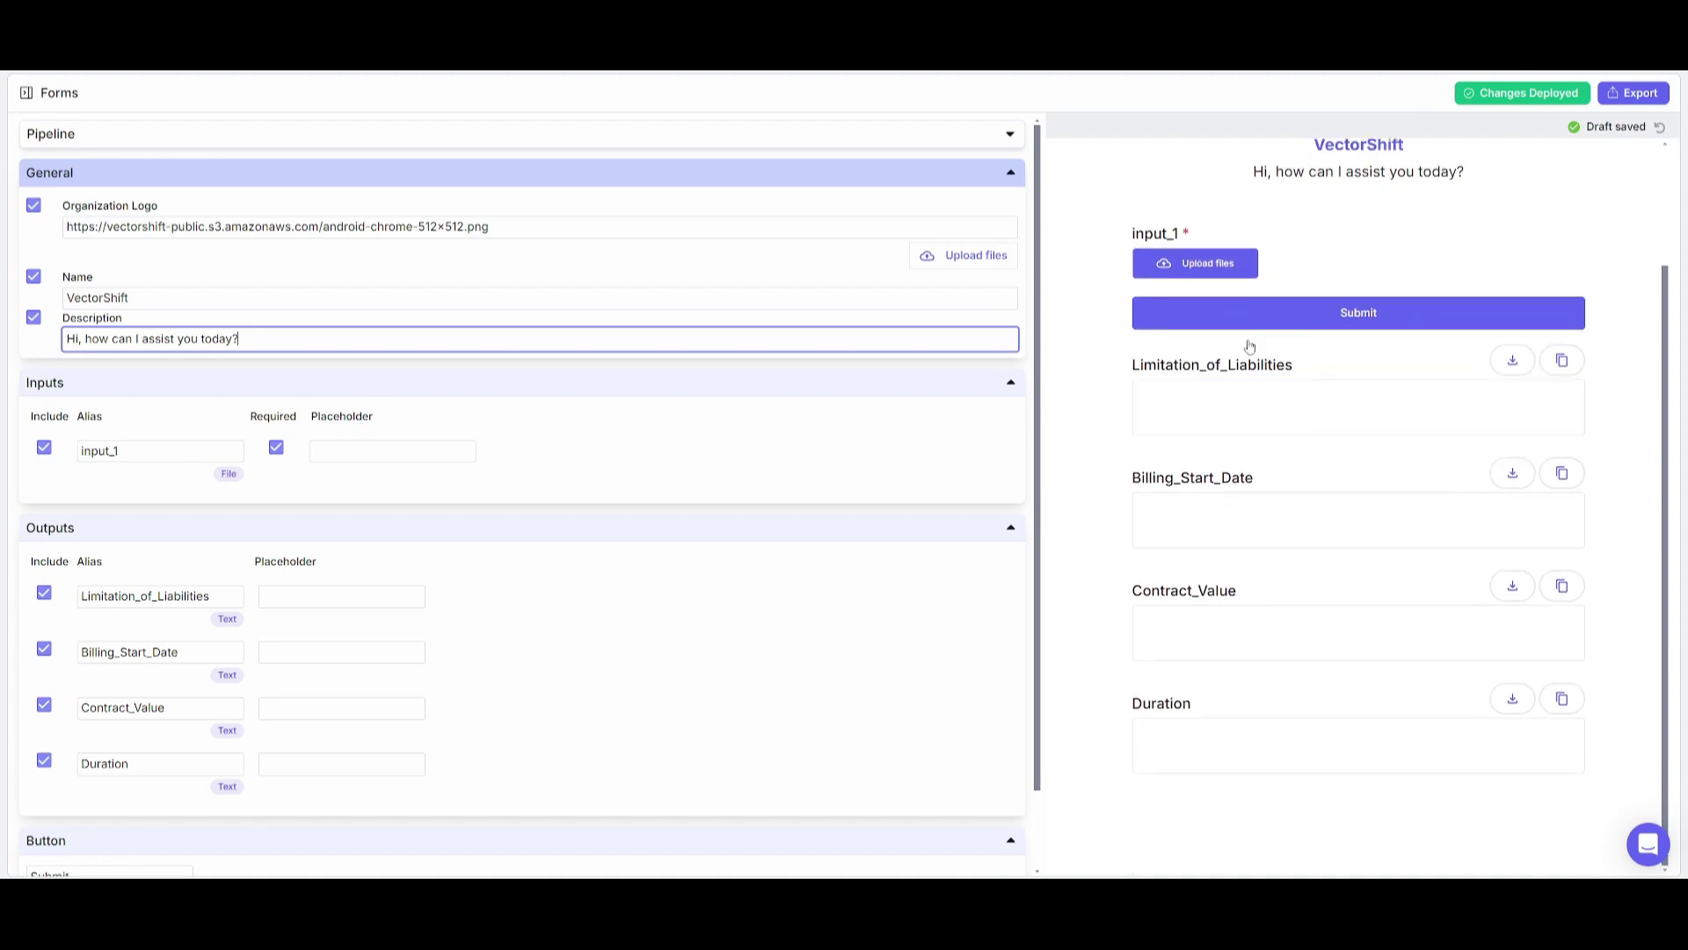
scroll(1222, 346, up, 2)
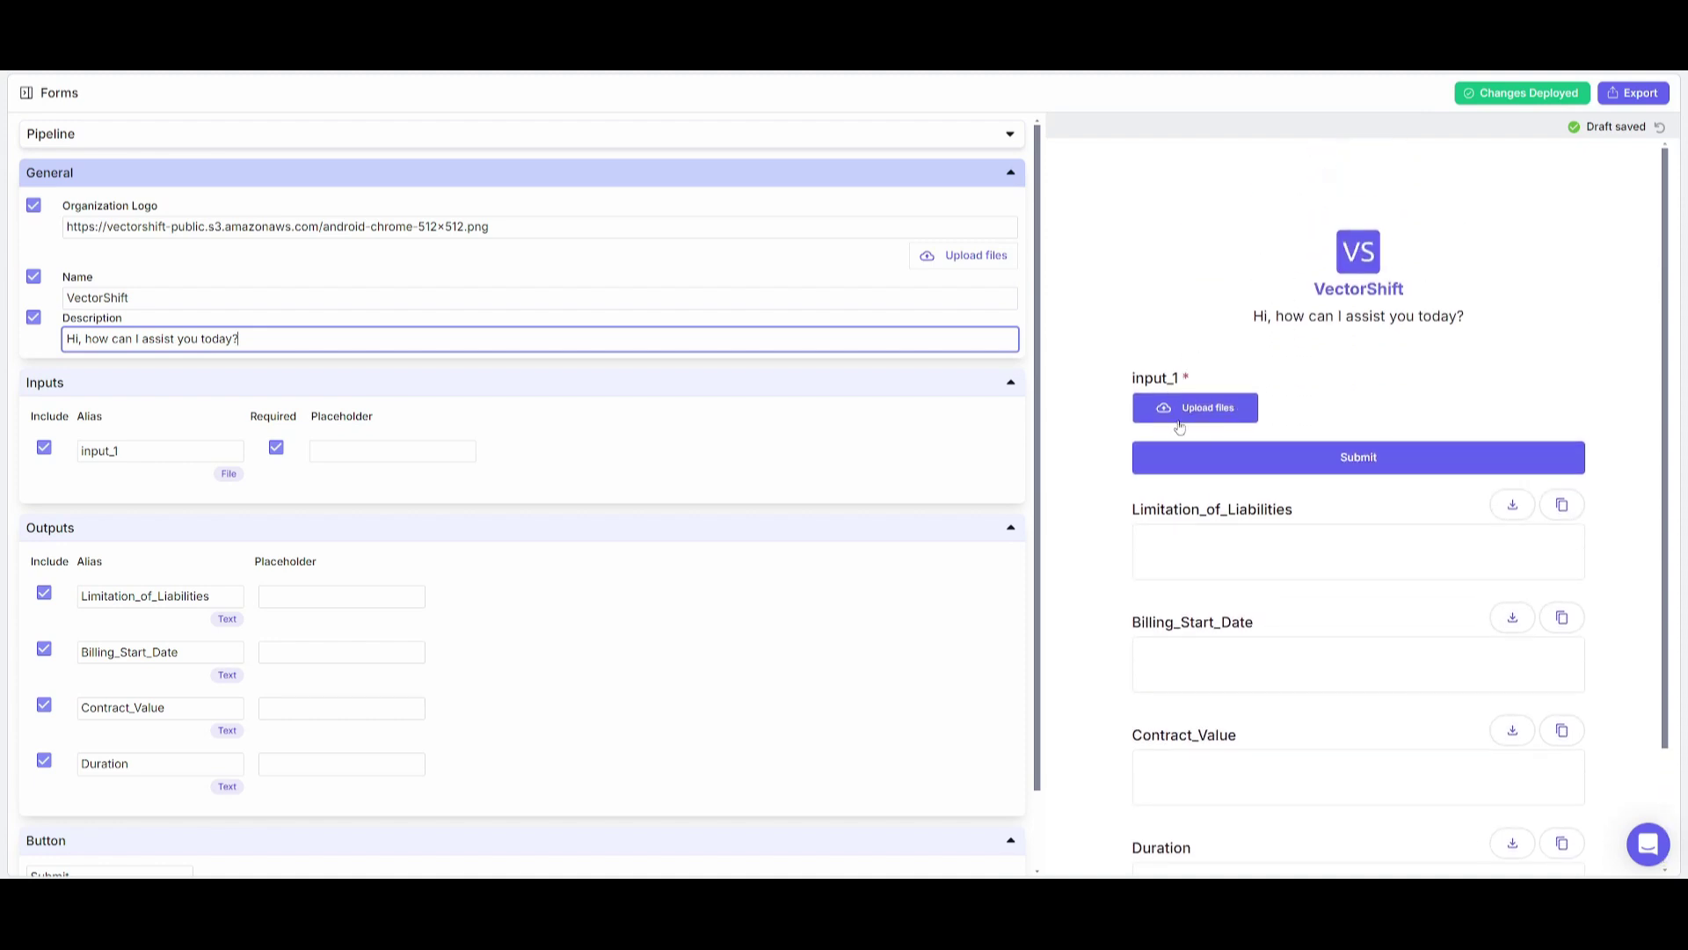
scroll(1320, 550, down, 2)
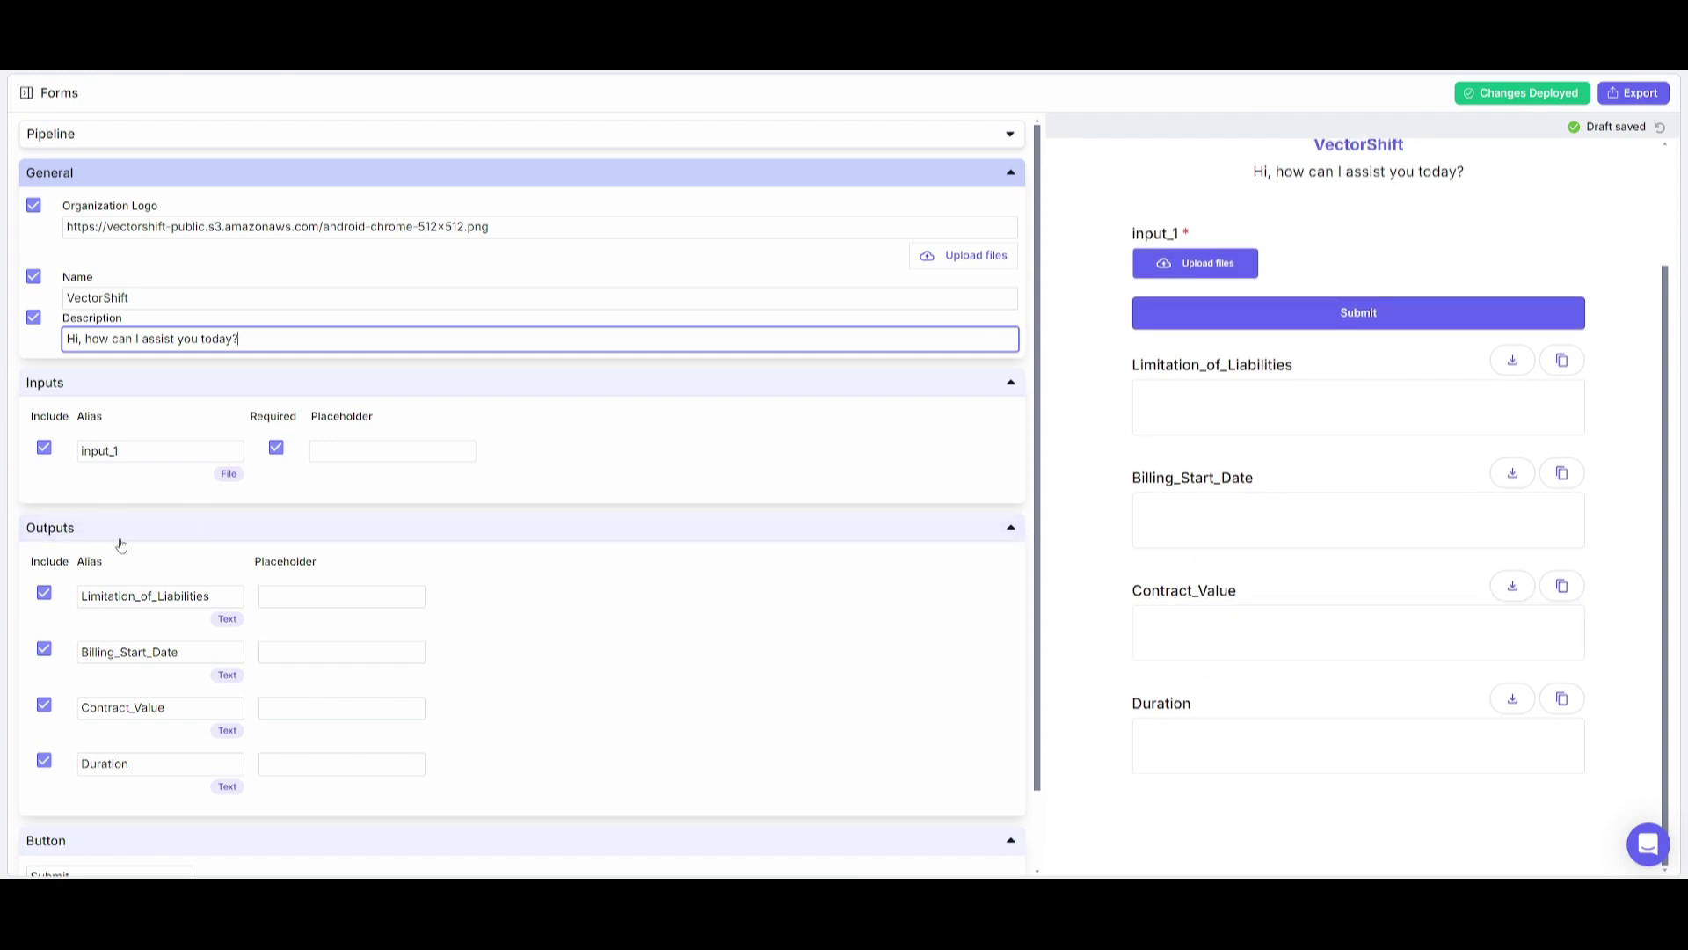
scroll(95, 754, down, 1)
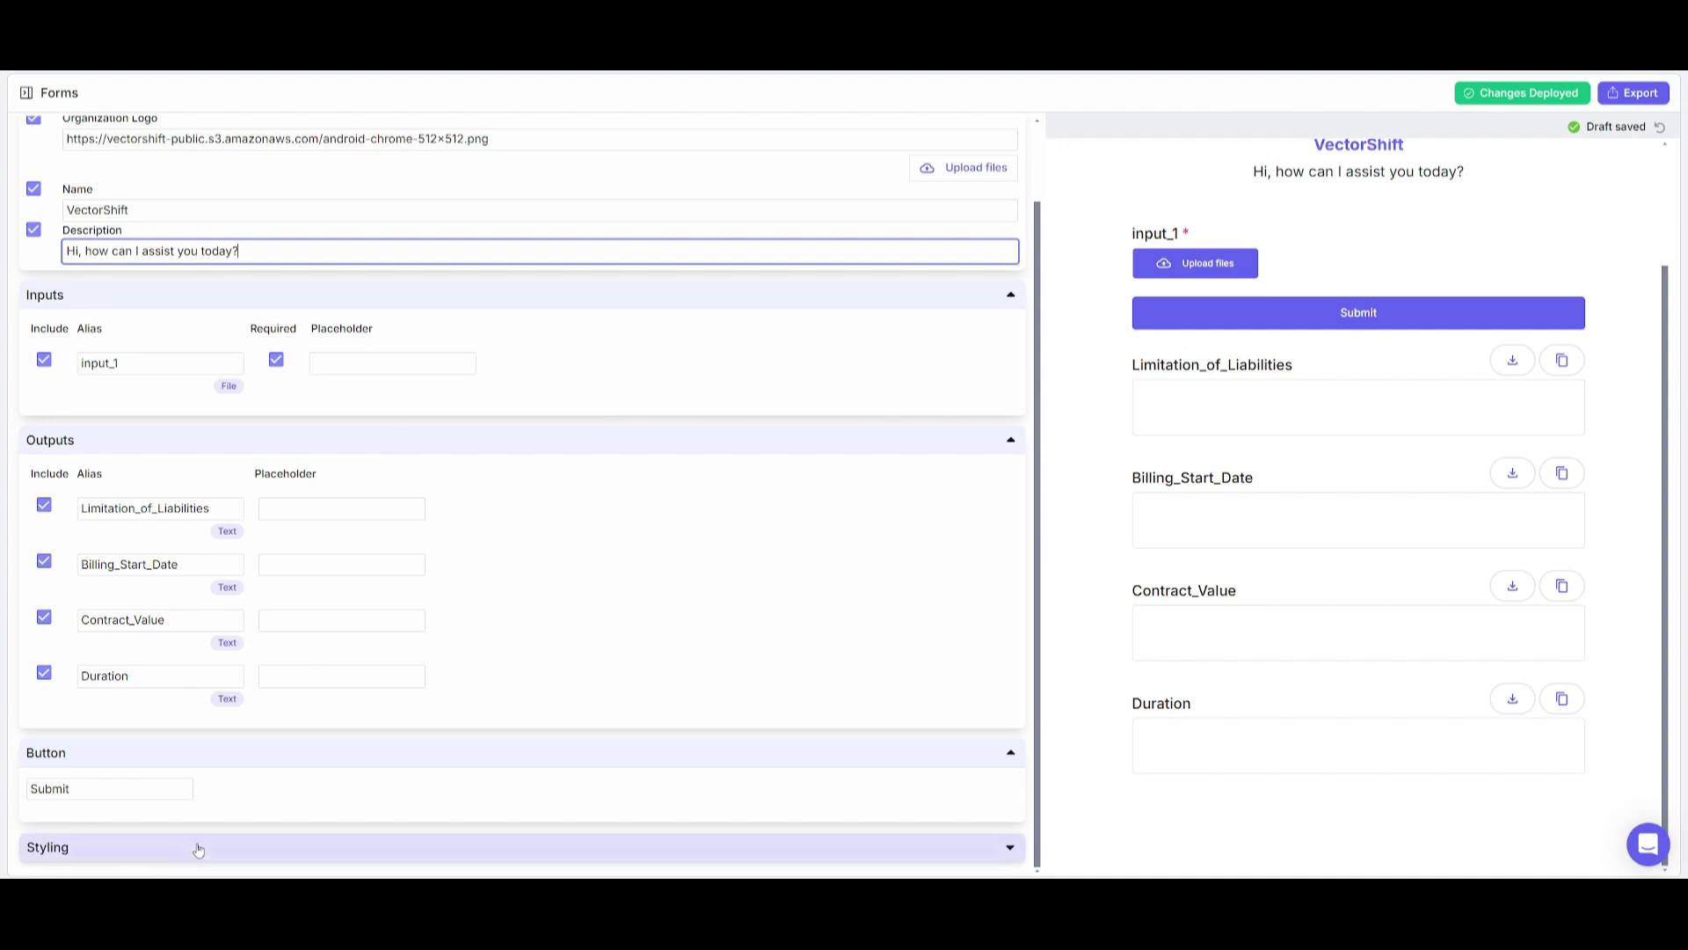
Examine the form's general and text field styling options, including colours, font sizes and border radius.
click(207, 844)
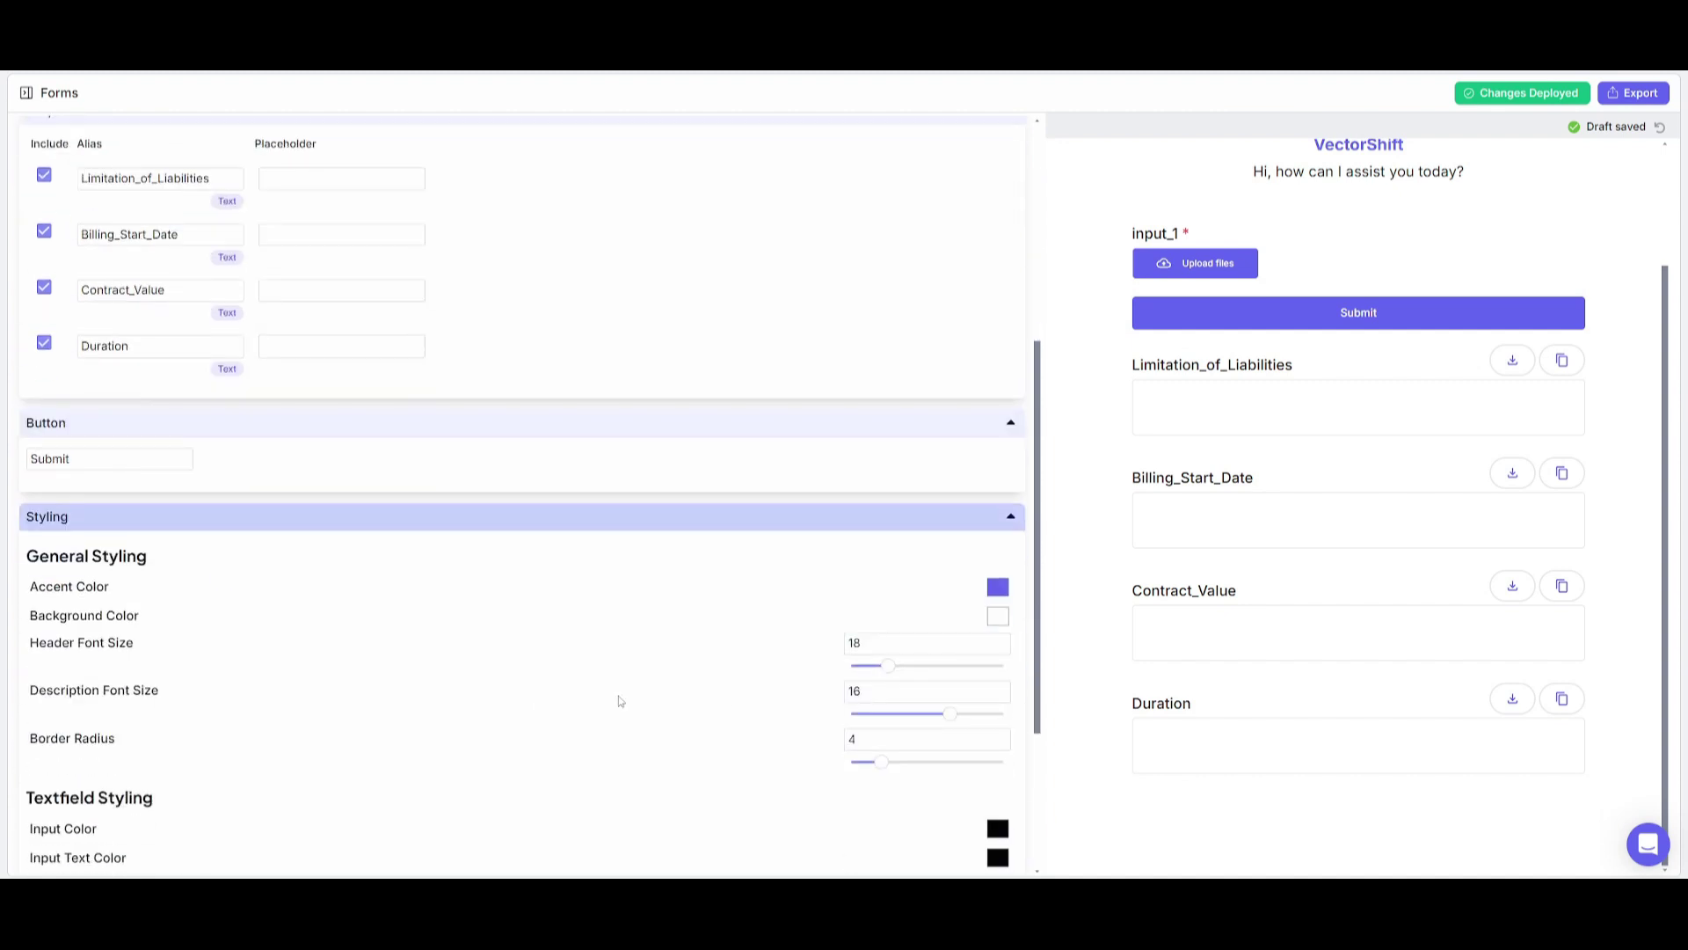
scroll(728, 689, down, 3)
scroll(1315, 694, up, 2)
scroll(833, 588, up, 5)
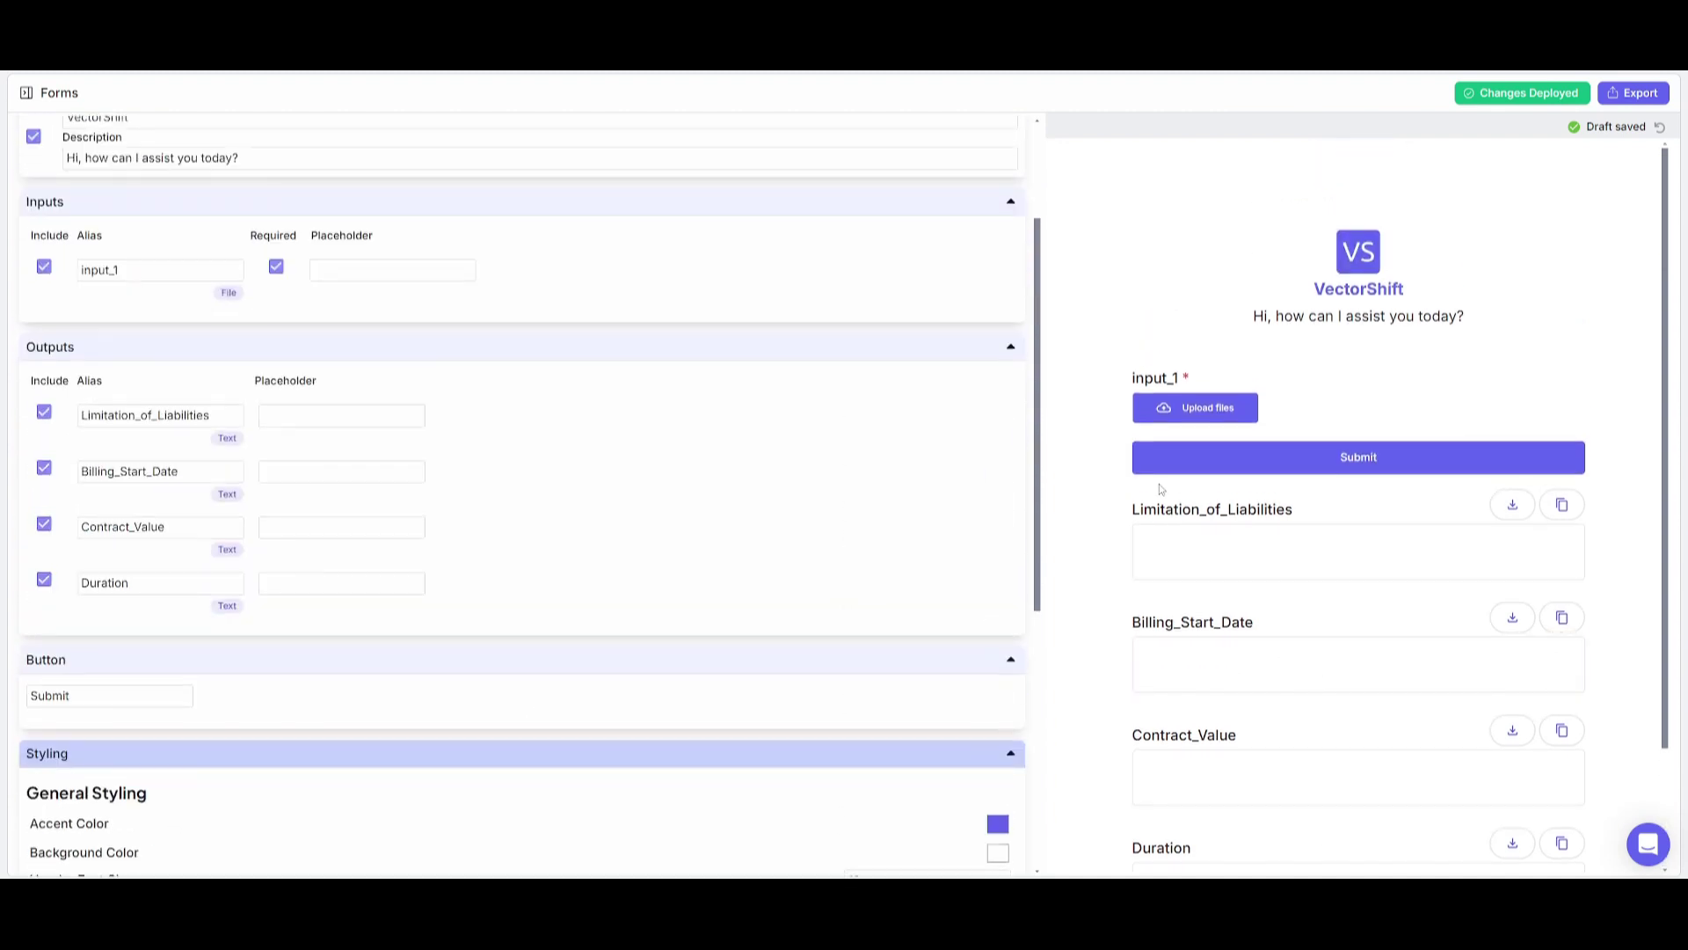
Open the form's export options and inspect its share URL and IFrame embed snippet.
click(1634, 93)
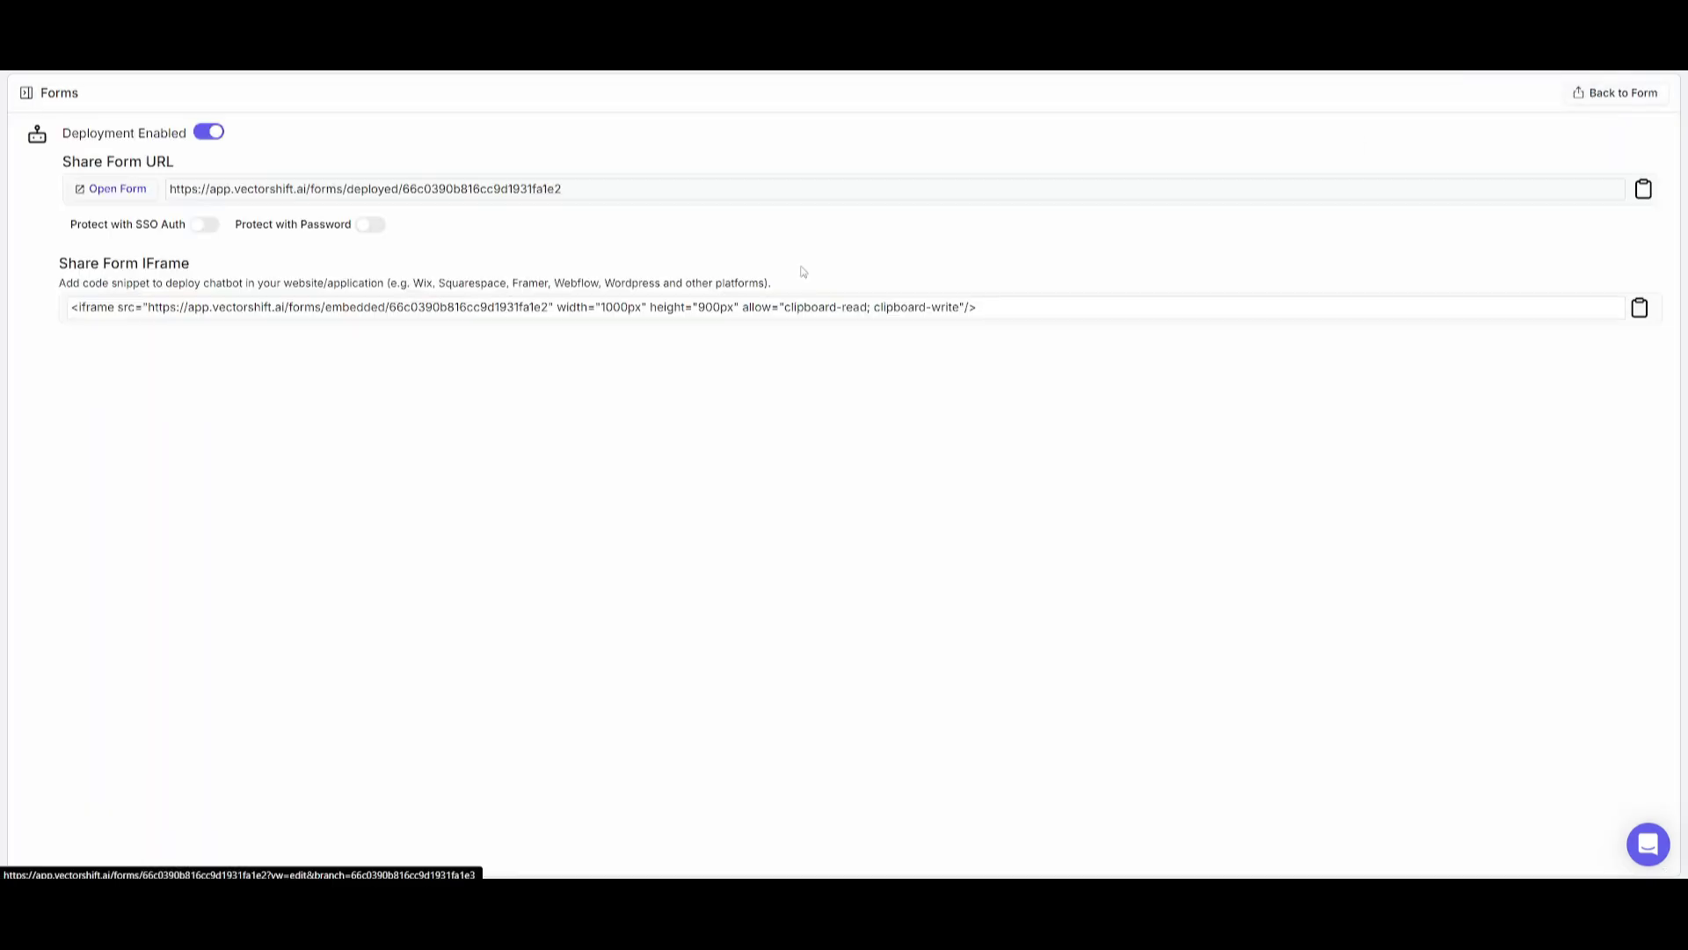
click(115, 190)
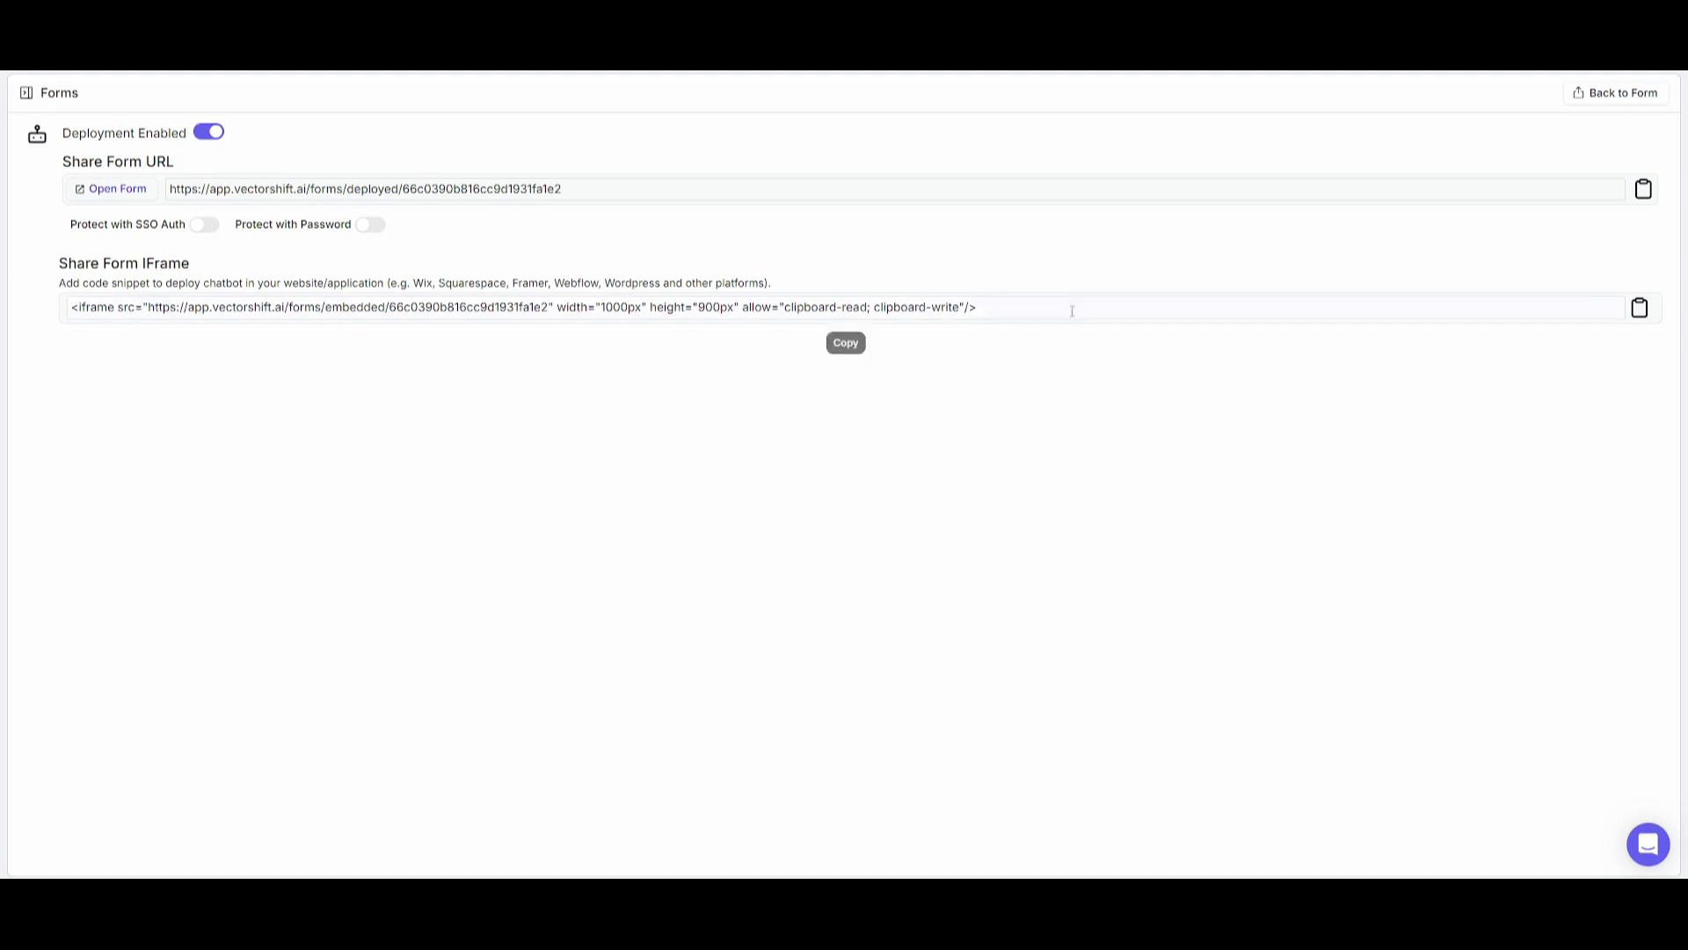
drag(1072, 310, 12, 310)
click(172, 310)
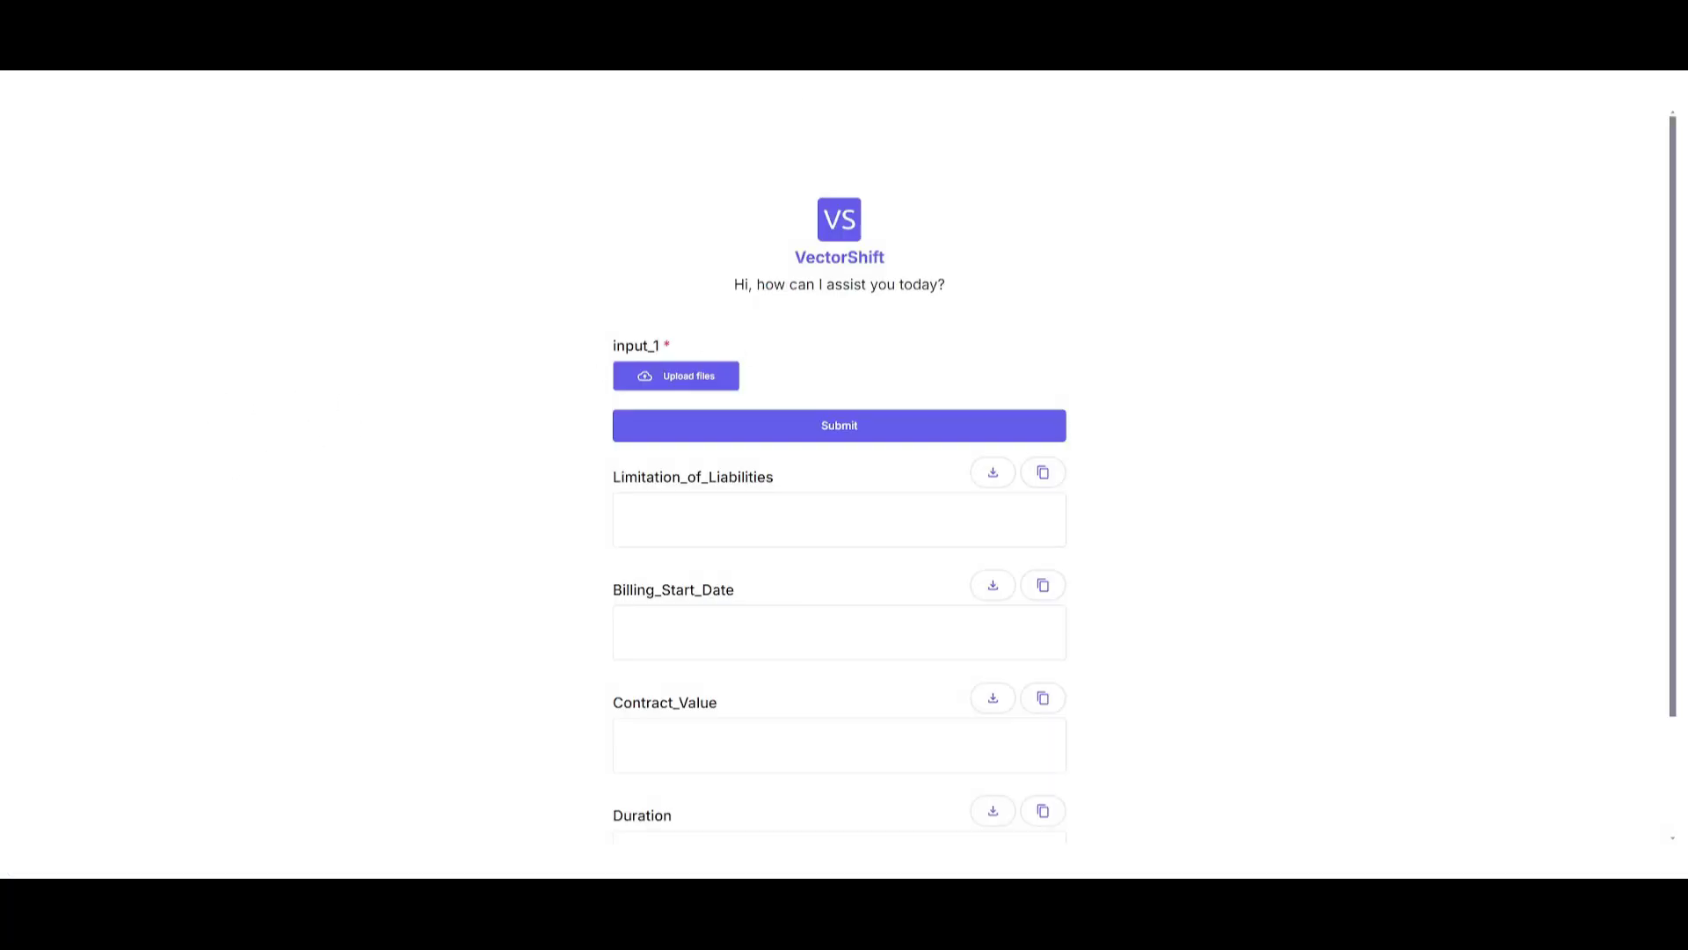
Upload "2024.05.15 - Example Contract.Docx" as input_1 in the deployed form and submit it.
click(661, 359)
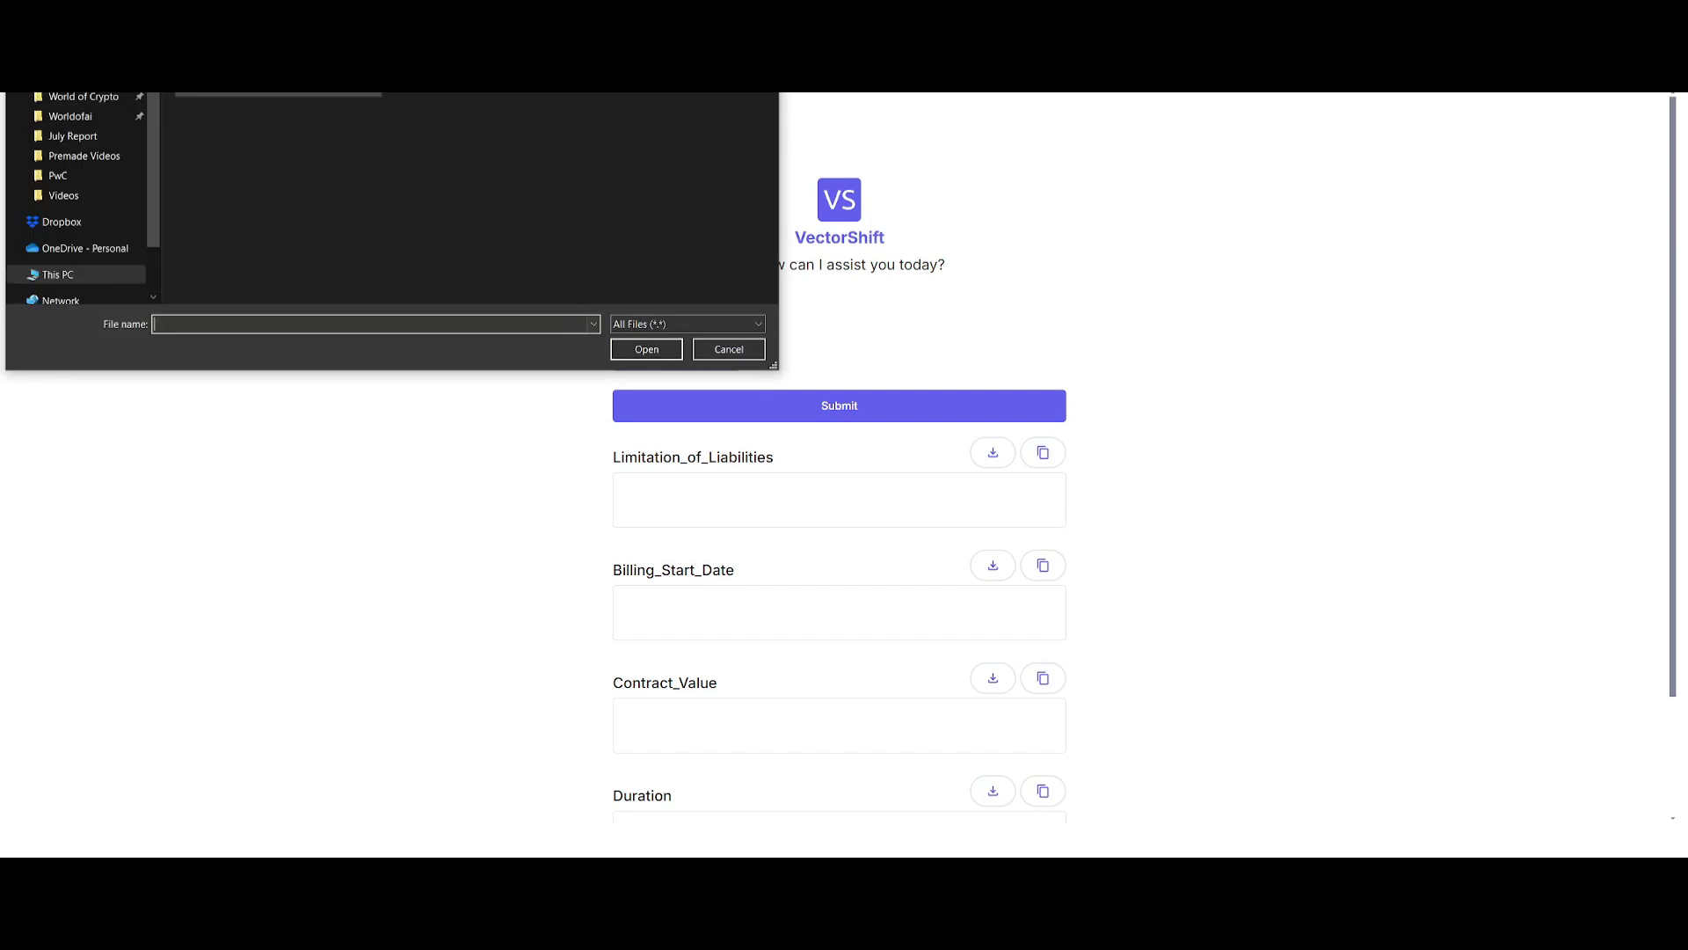
click(661, 359)
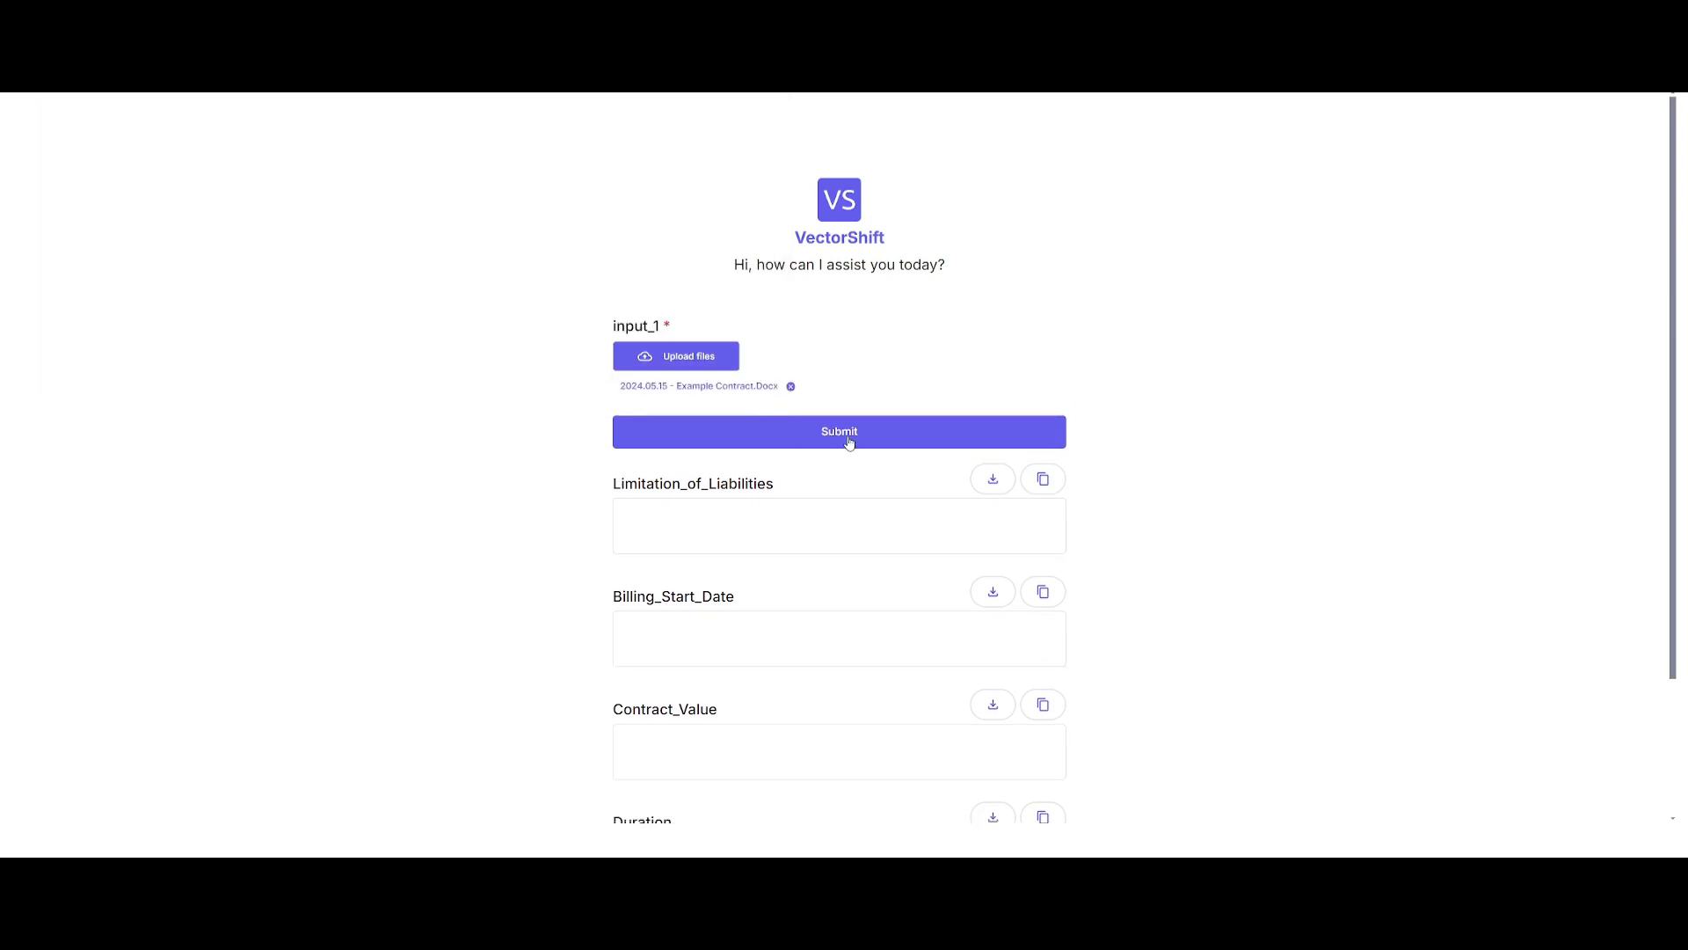
click(850, 442)
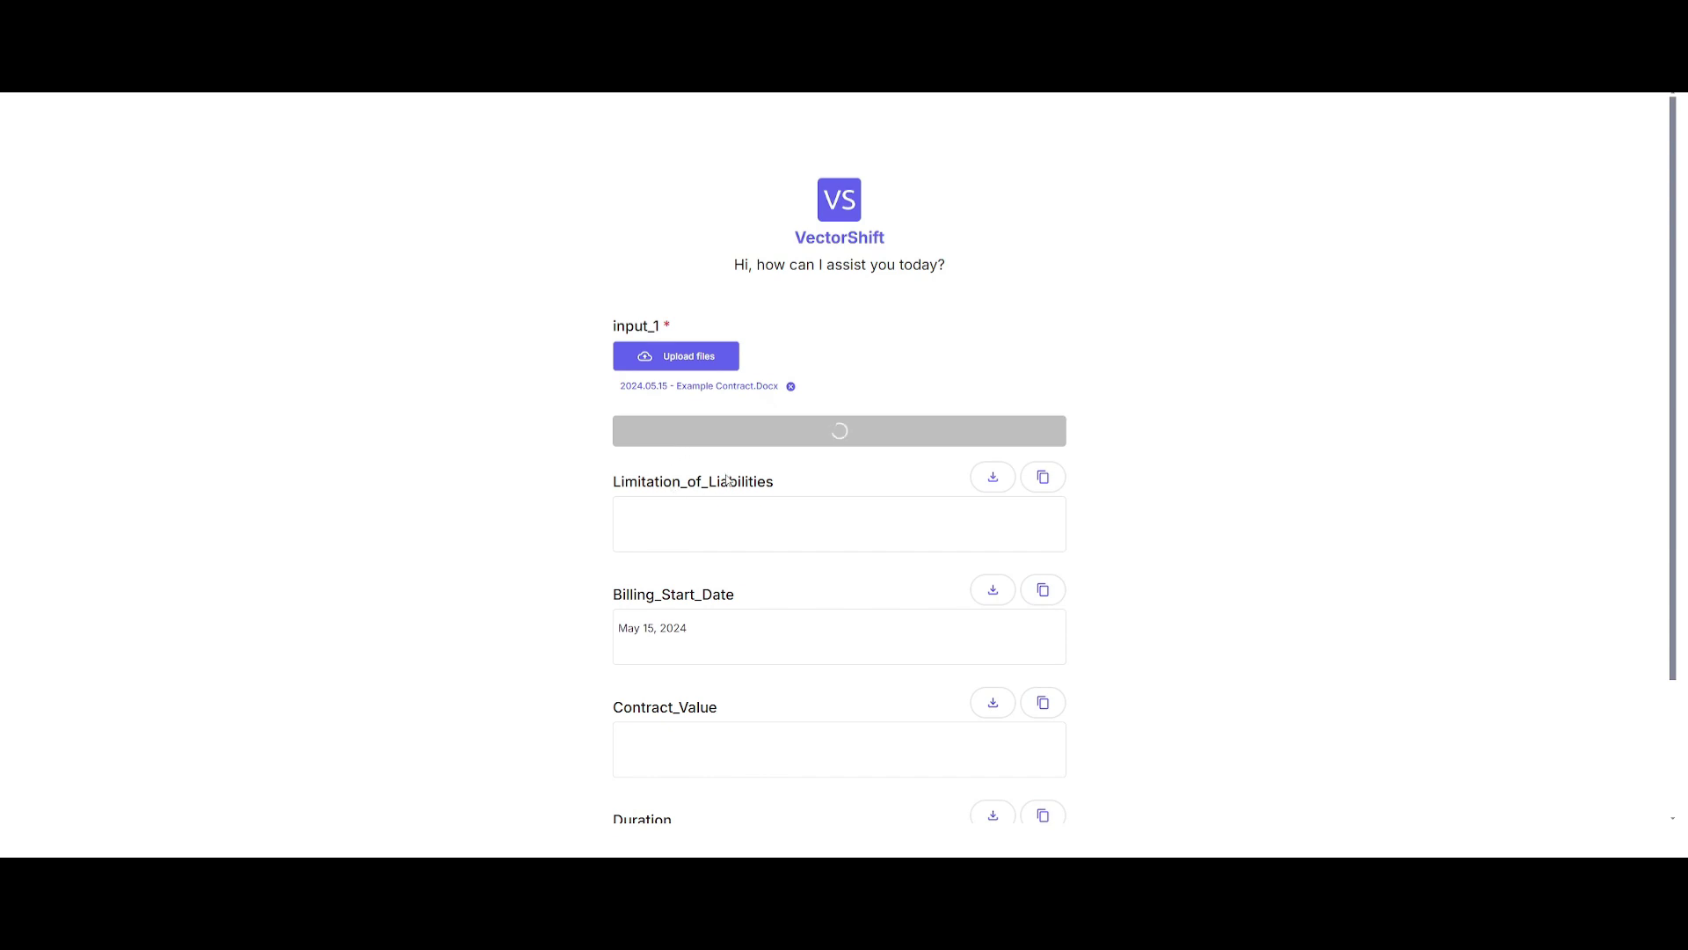
Review the extracted Limitation_of_Liabilities, Billing_Start_Date, Contract_Value and Duration outputs in the deployed form.
scroll(580, 435, down, 3)
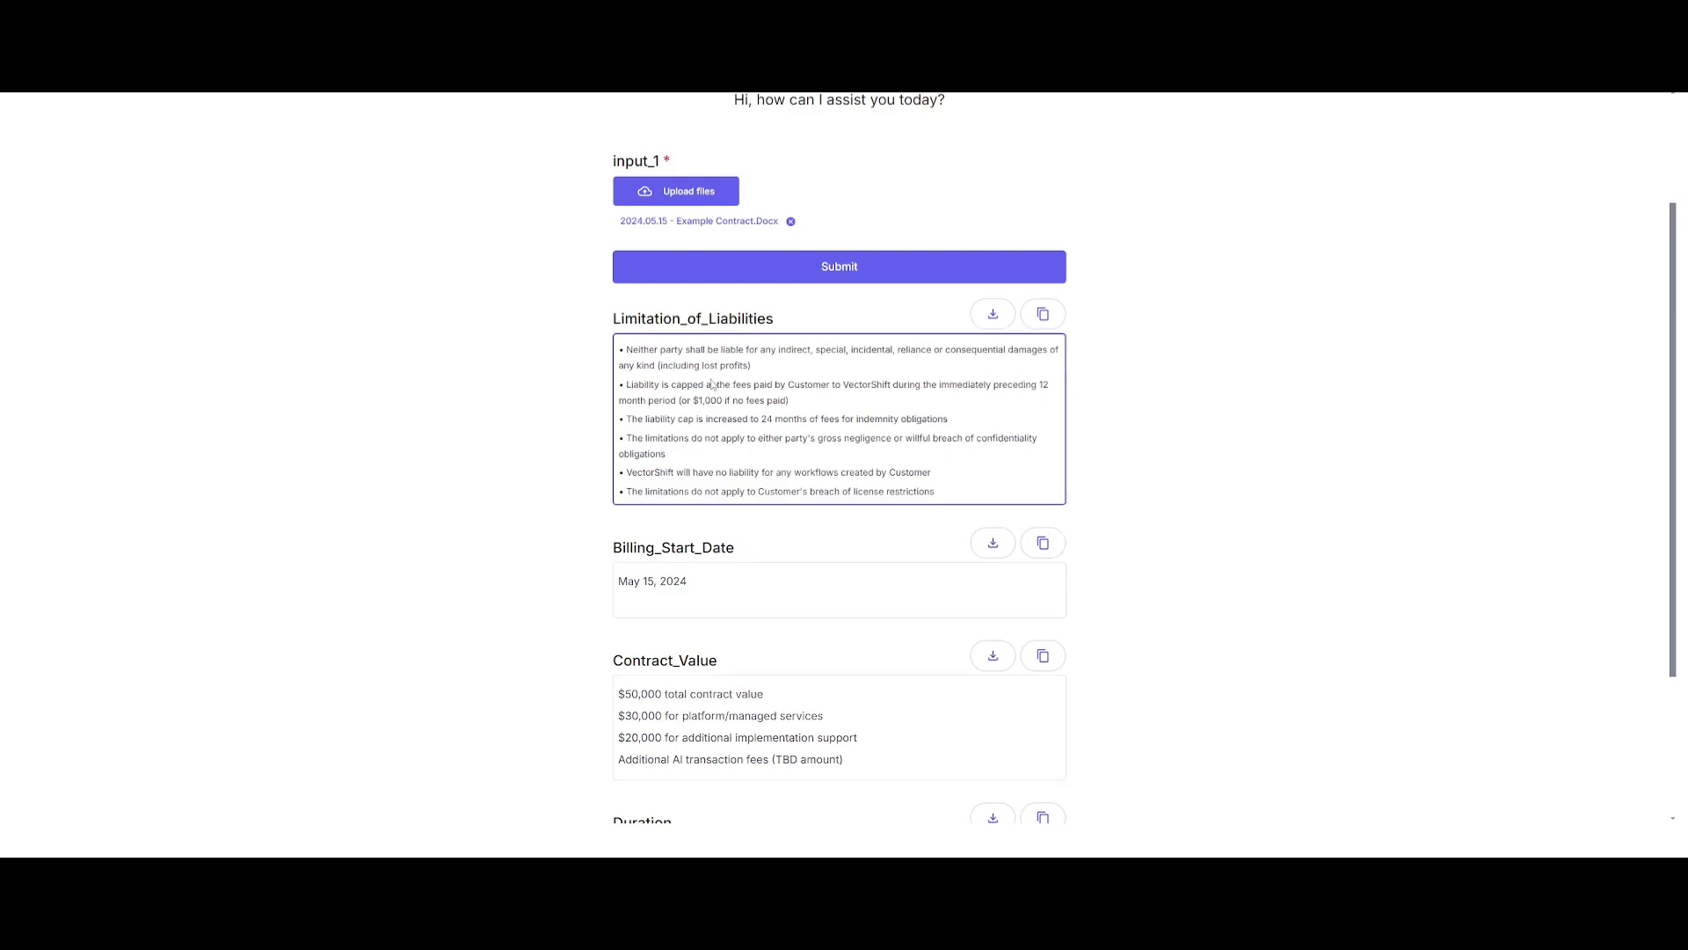
scroll(627, 401, down, 4)
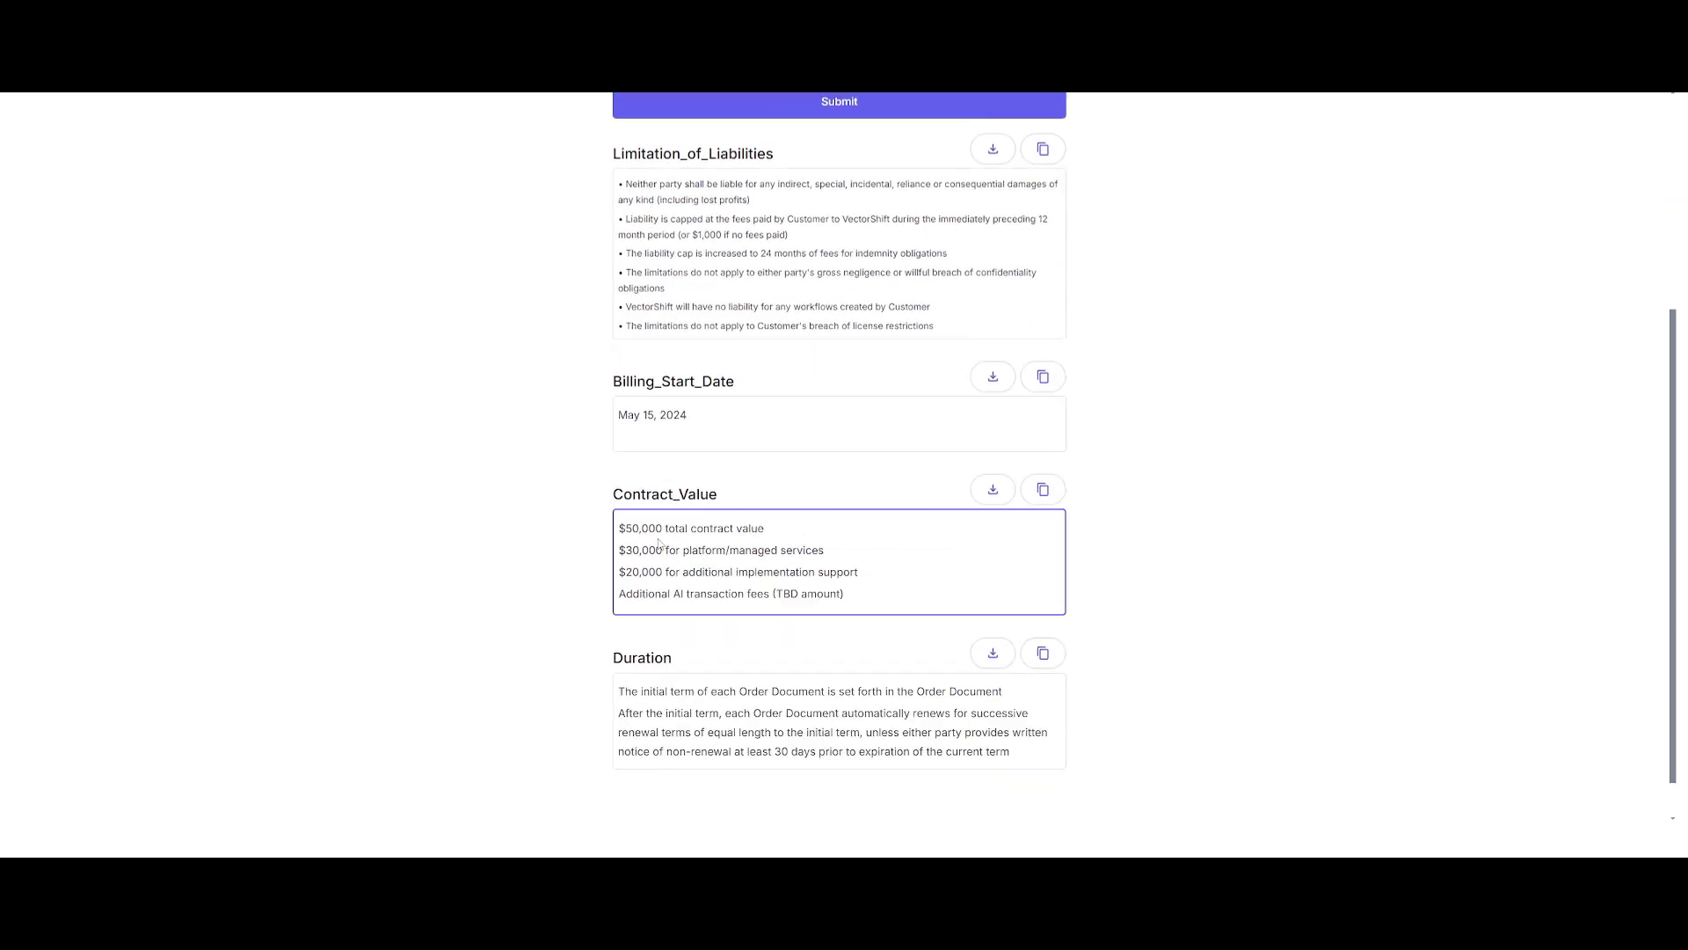
scroll(633, 580, down, 1)
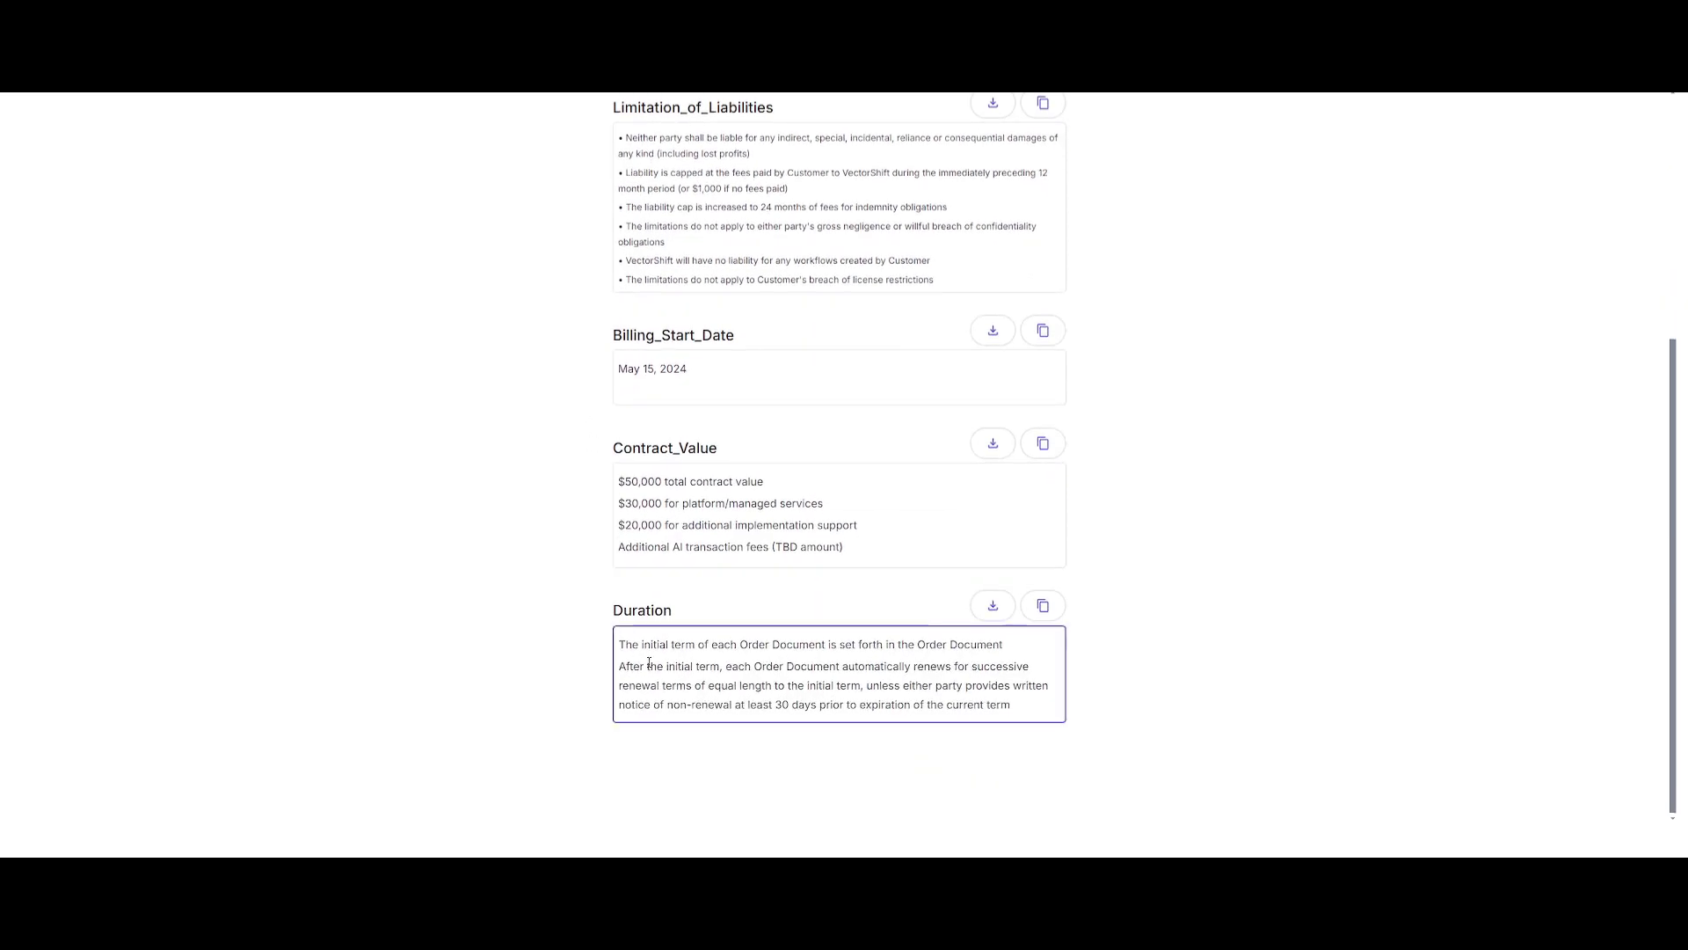
scroll(908, 721, up, 8)
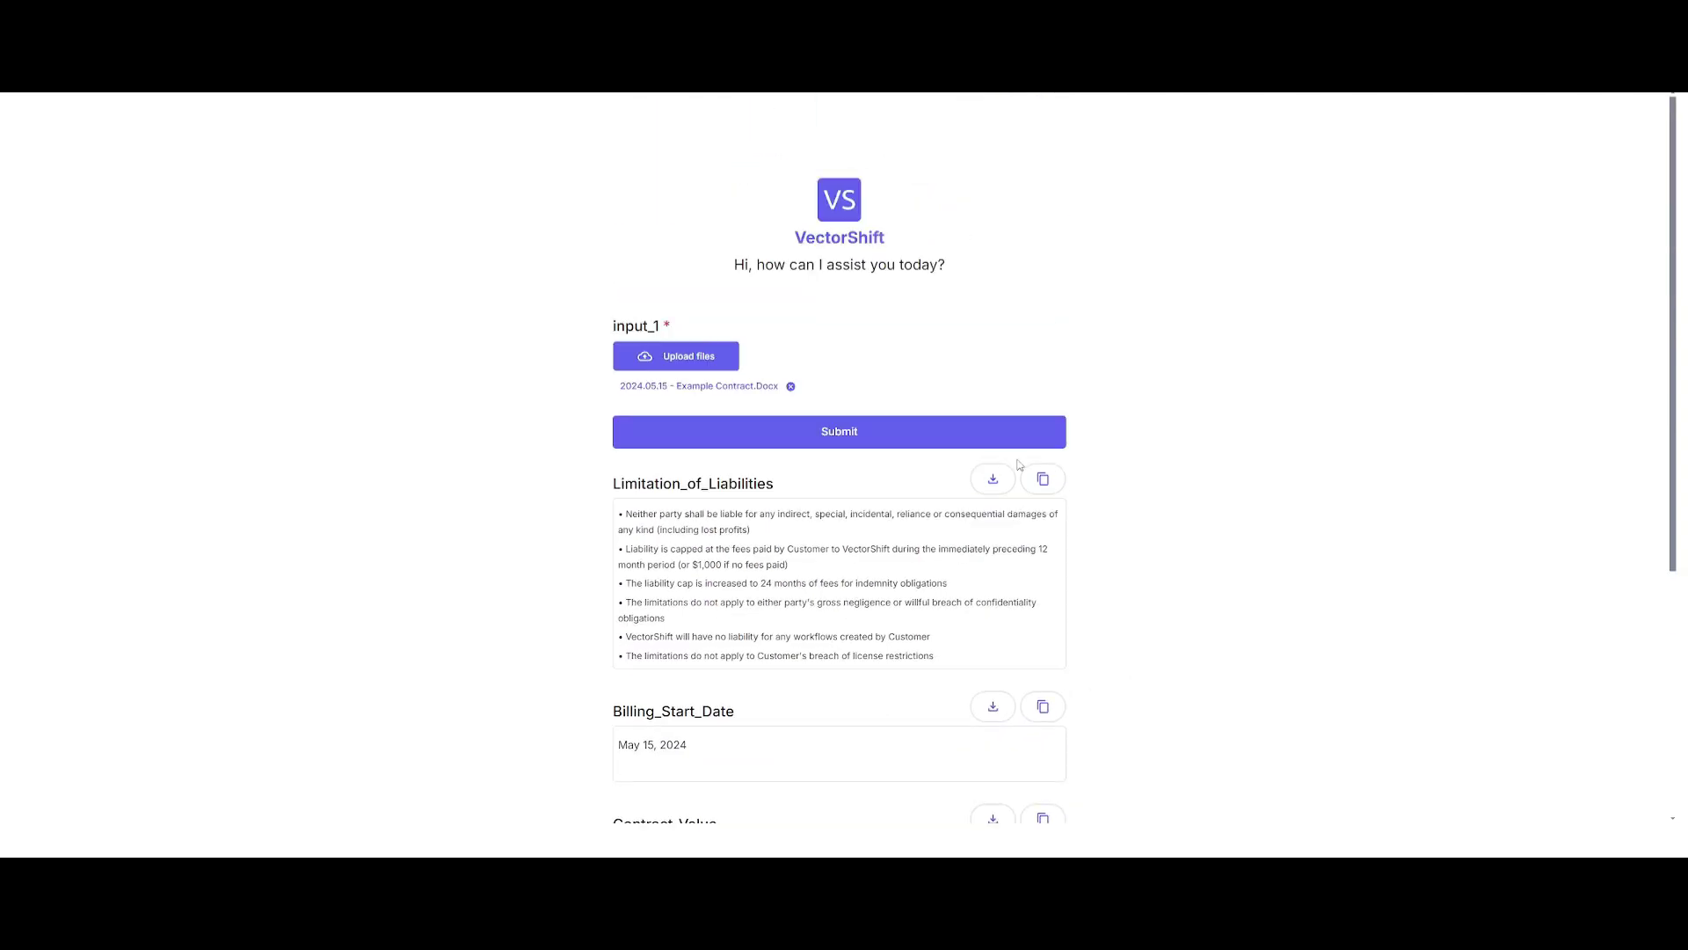
scroll(995, 648, down, 4)
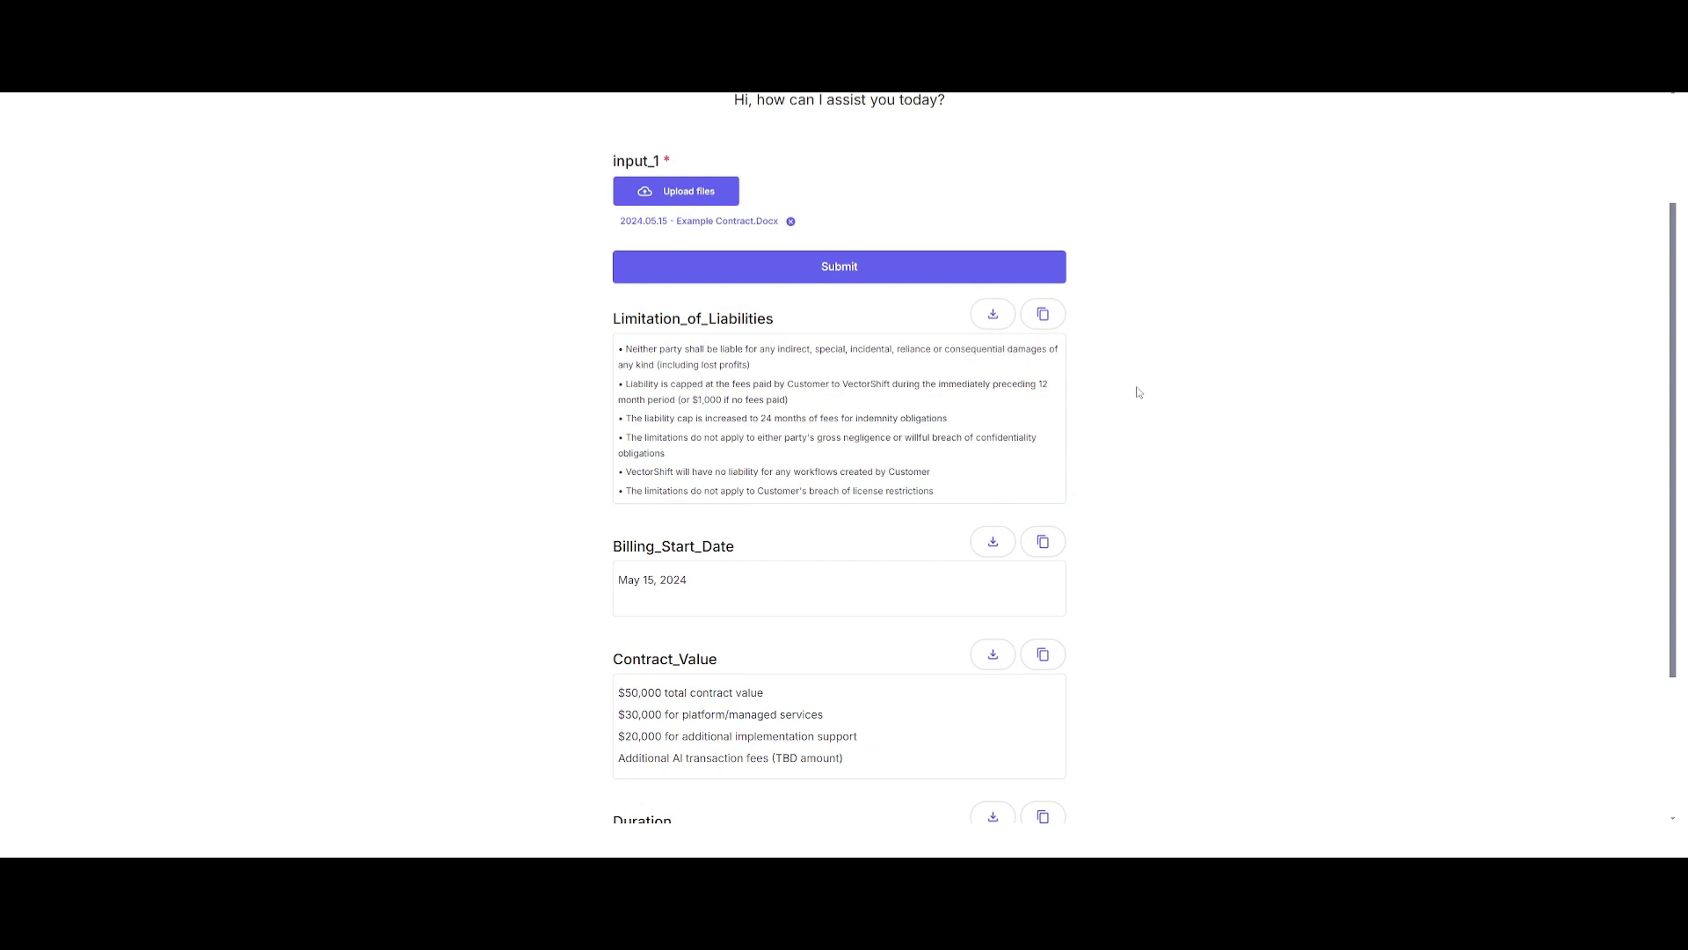
scroll(1183, 419, up, 4)
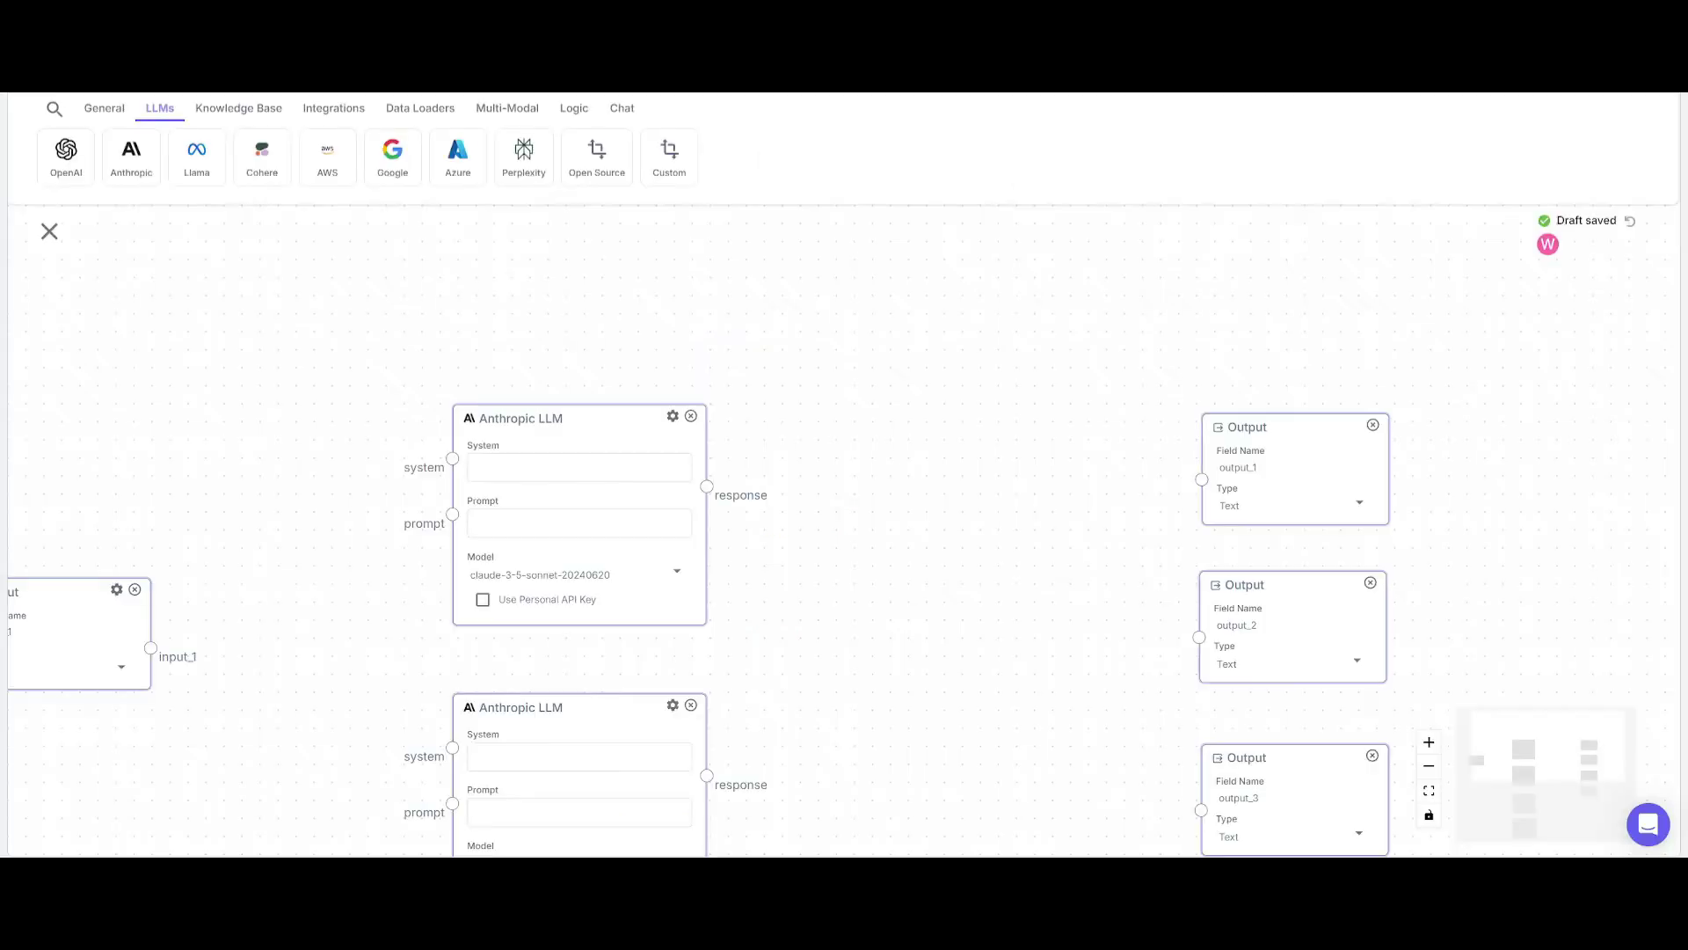
scroll(766, 459, down, 3)
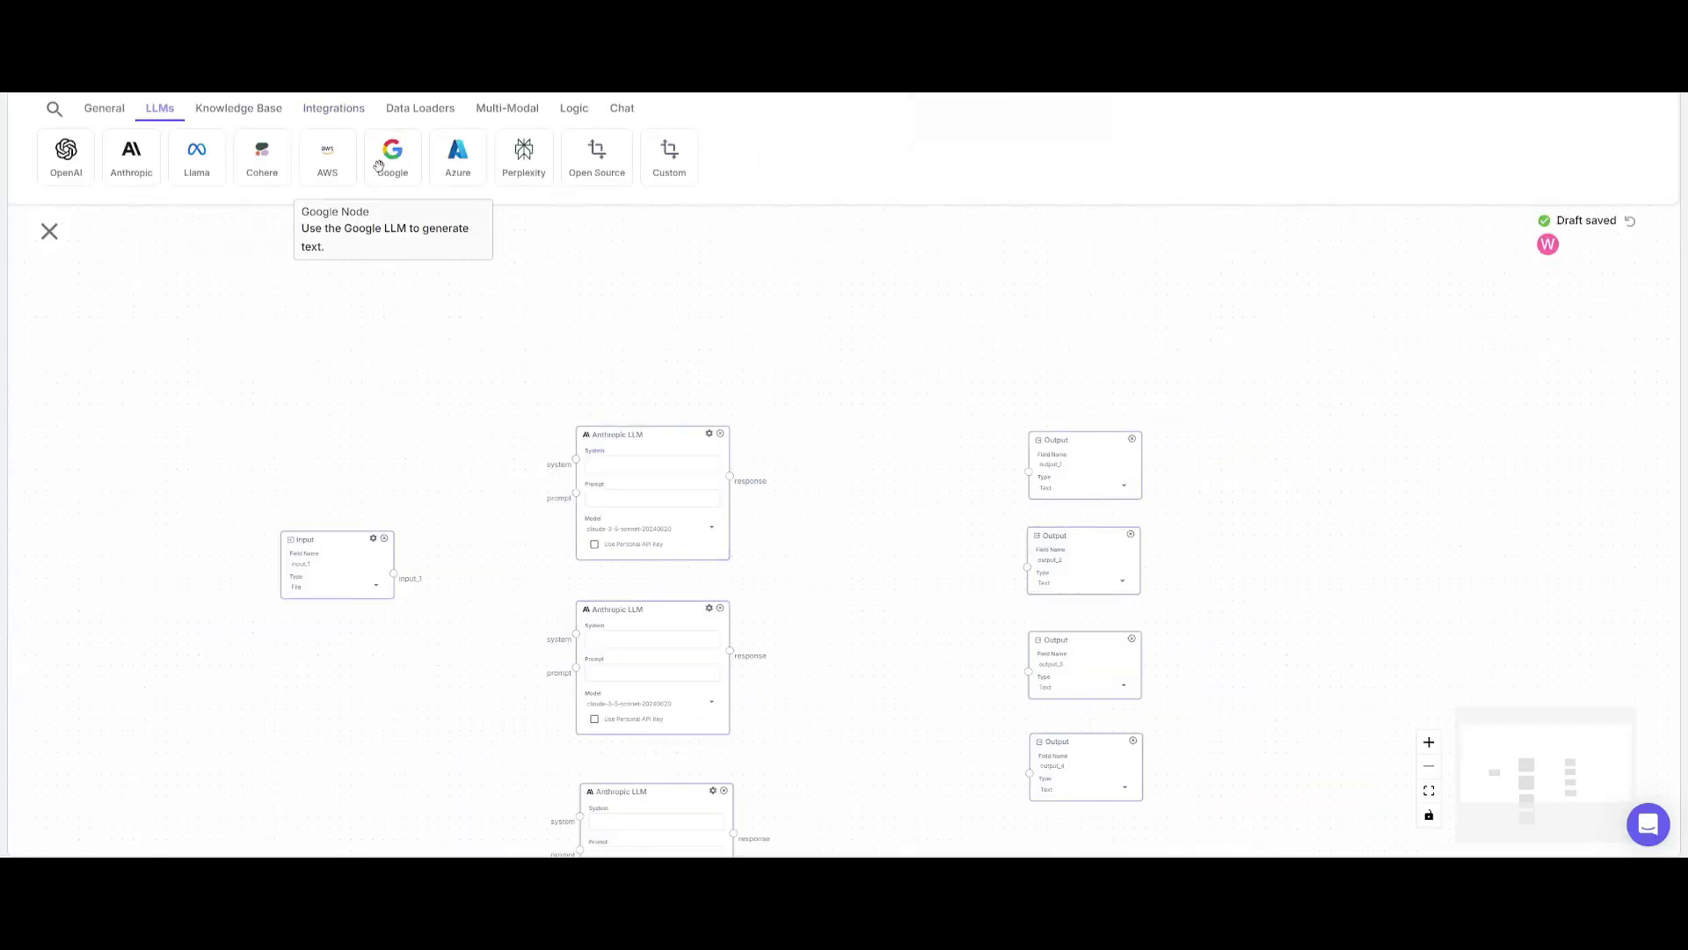
click(321, 108)
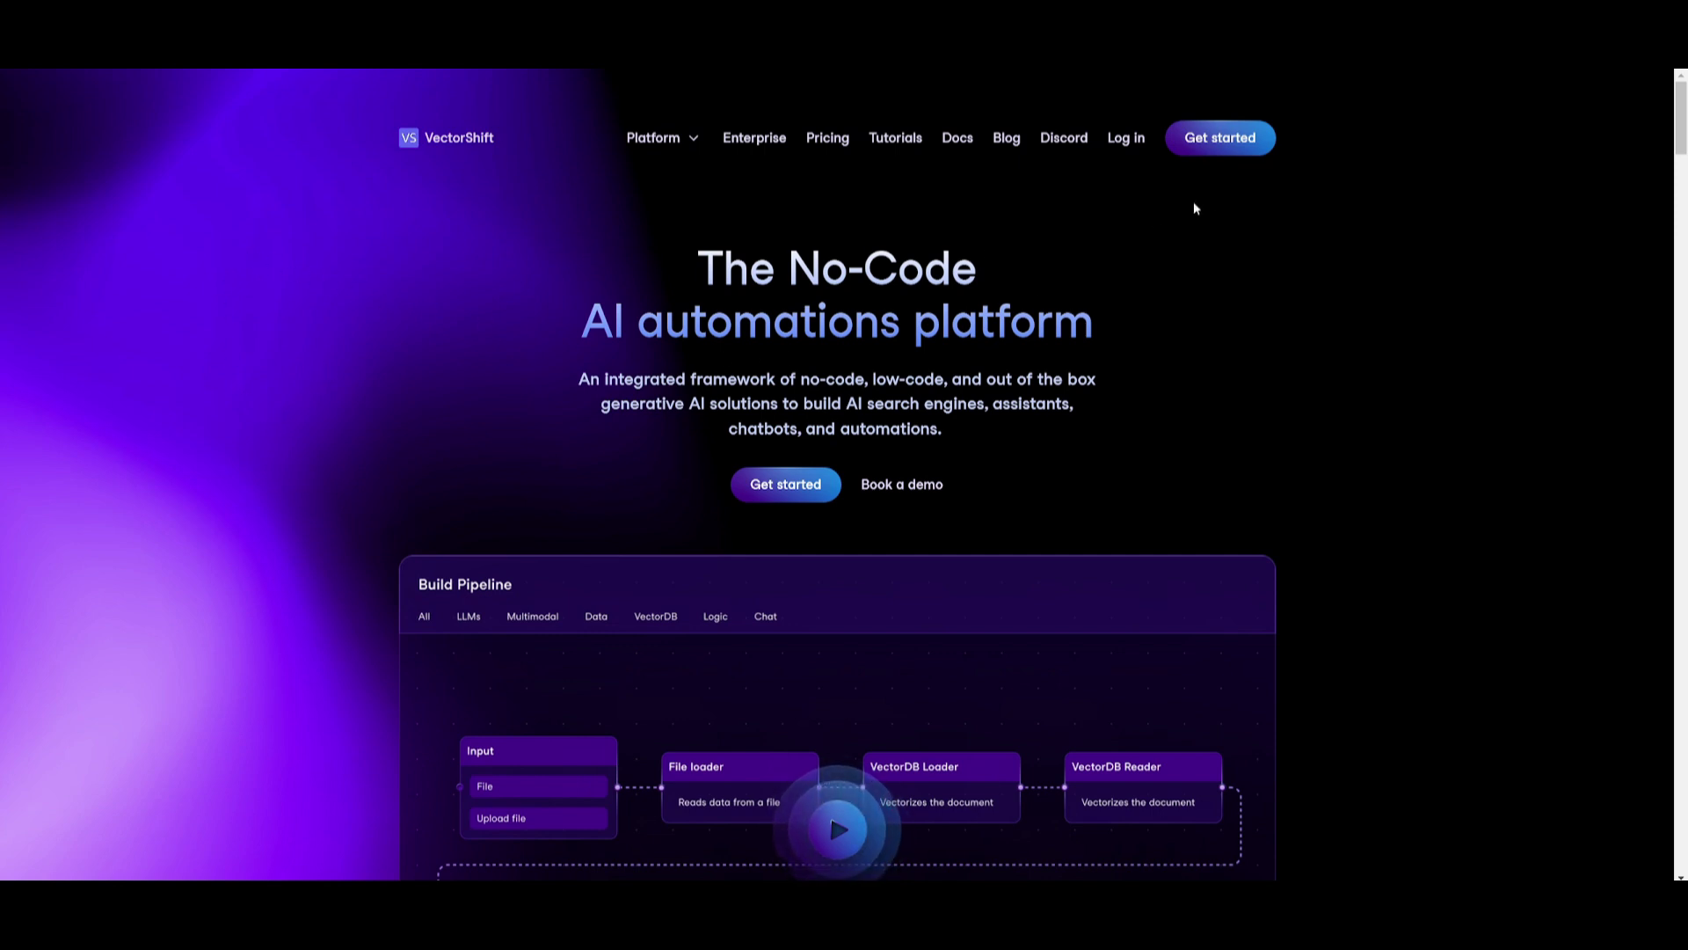
scroll(1110, 255, down, 6)
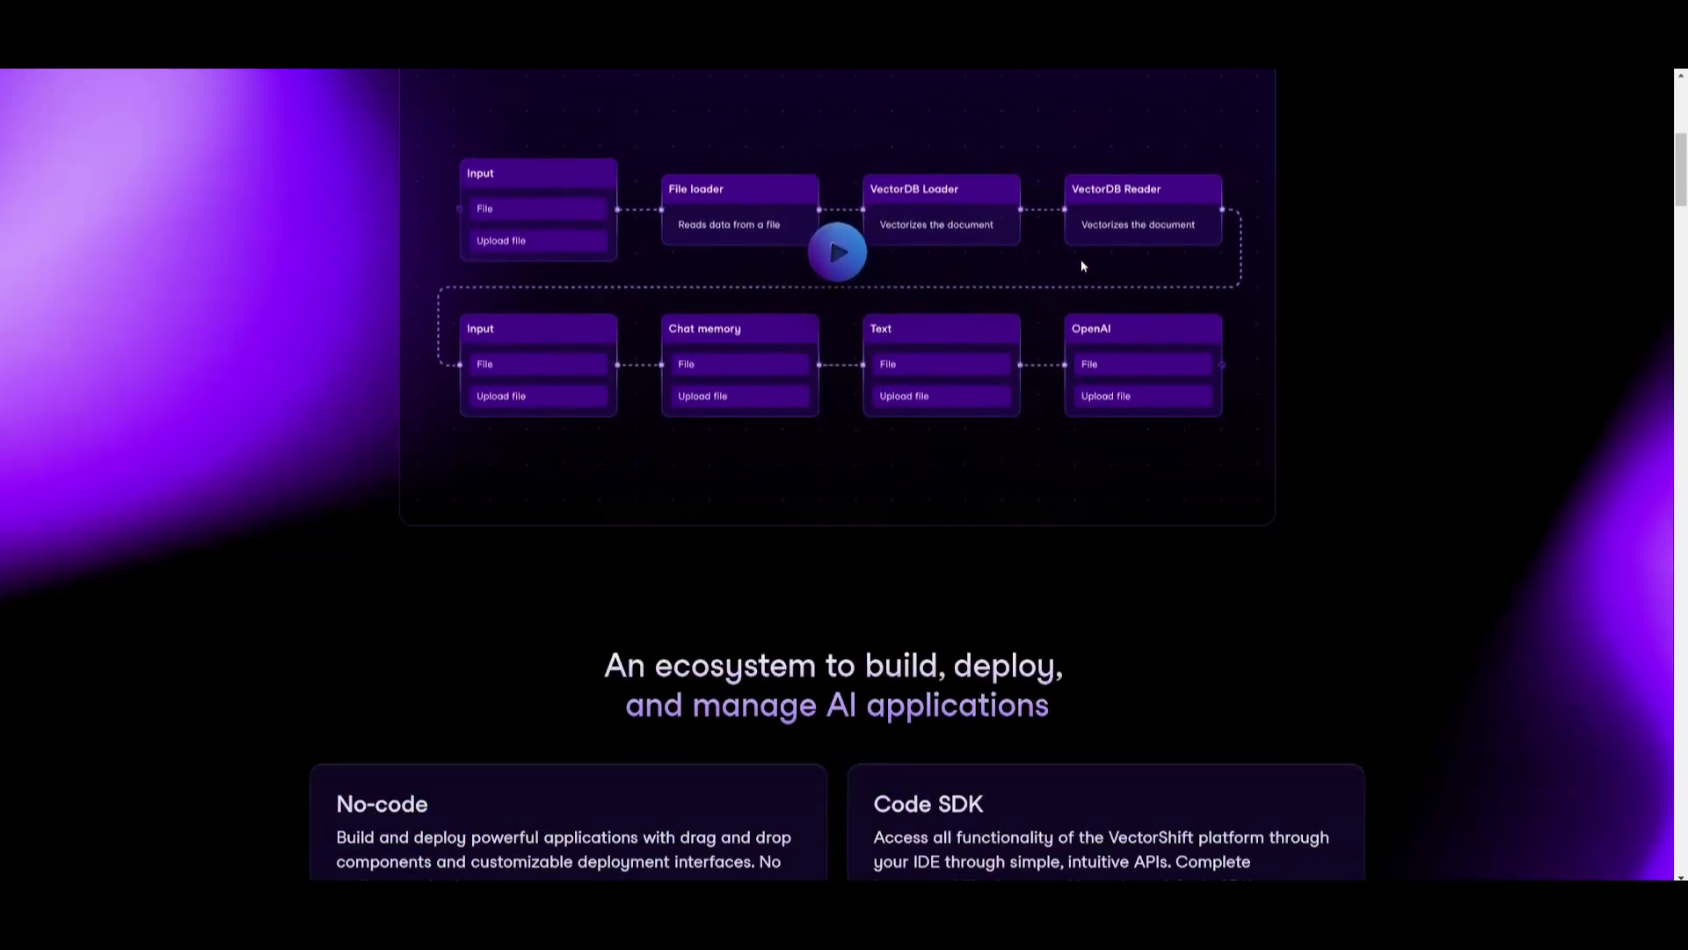
scroll(1082, 265, down, 5)
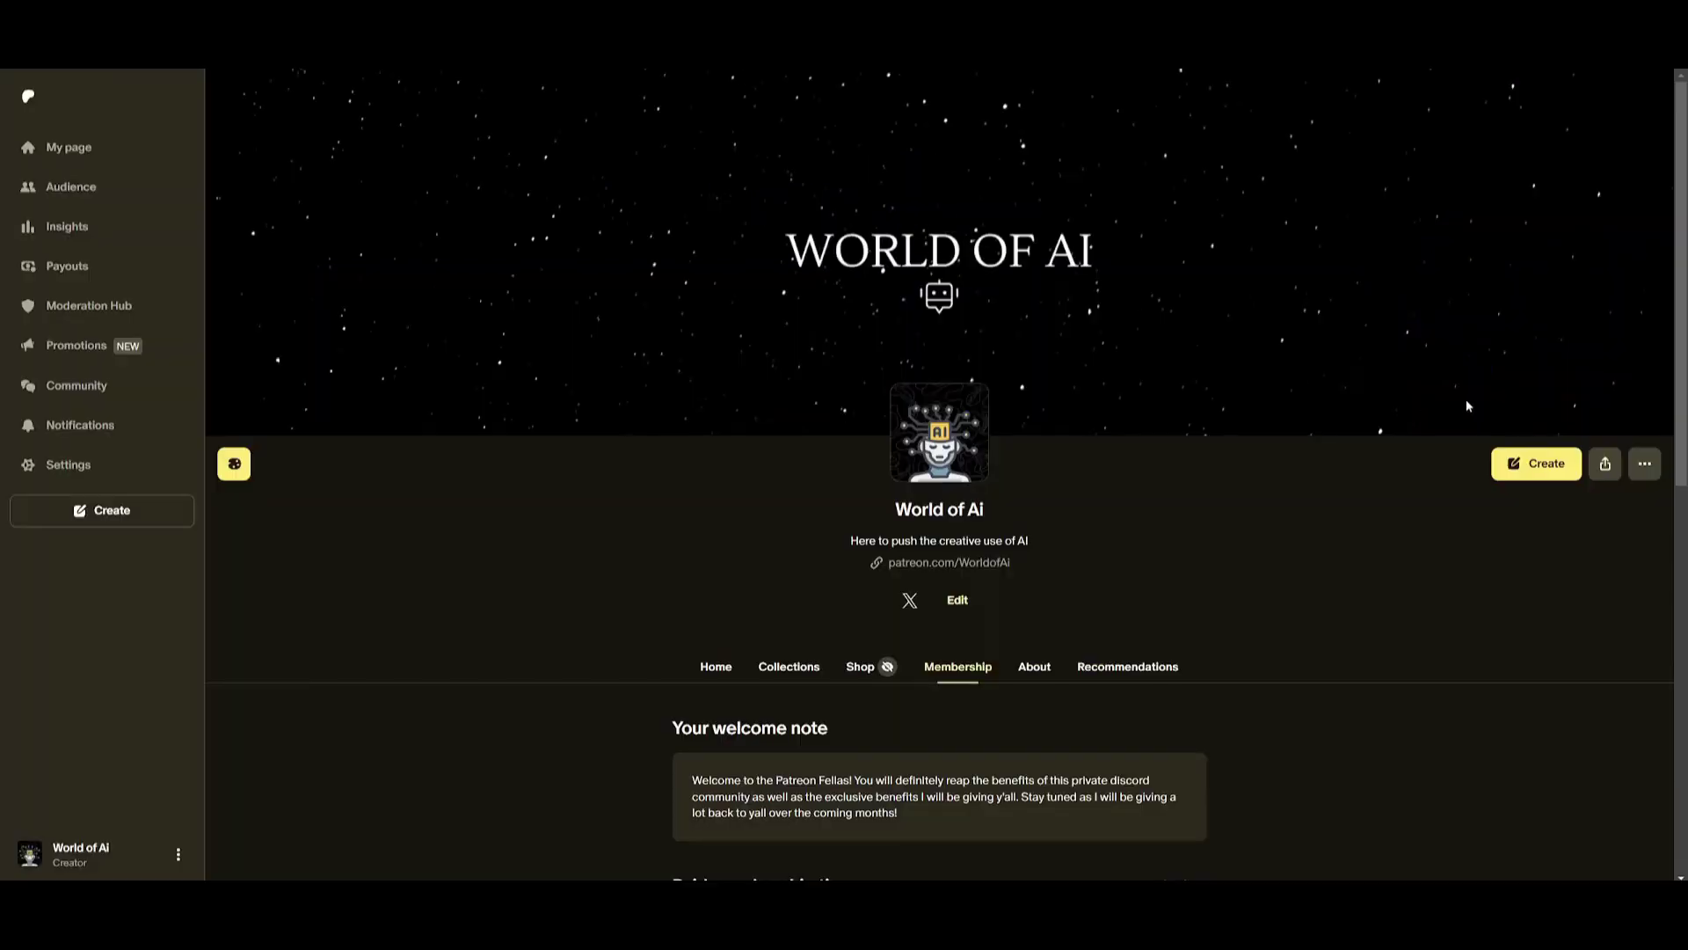
scroll(1300, 392, down, 5)
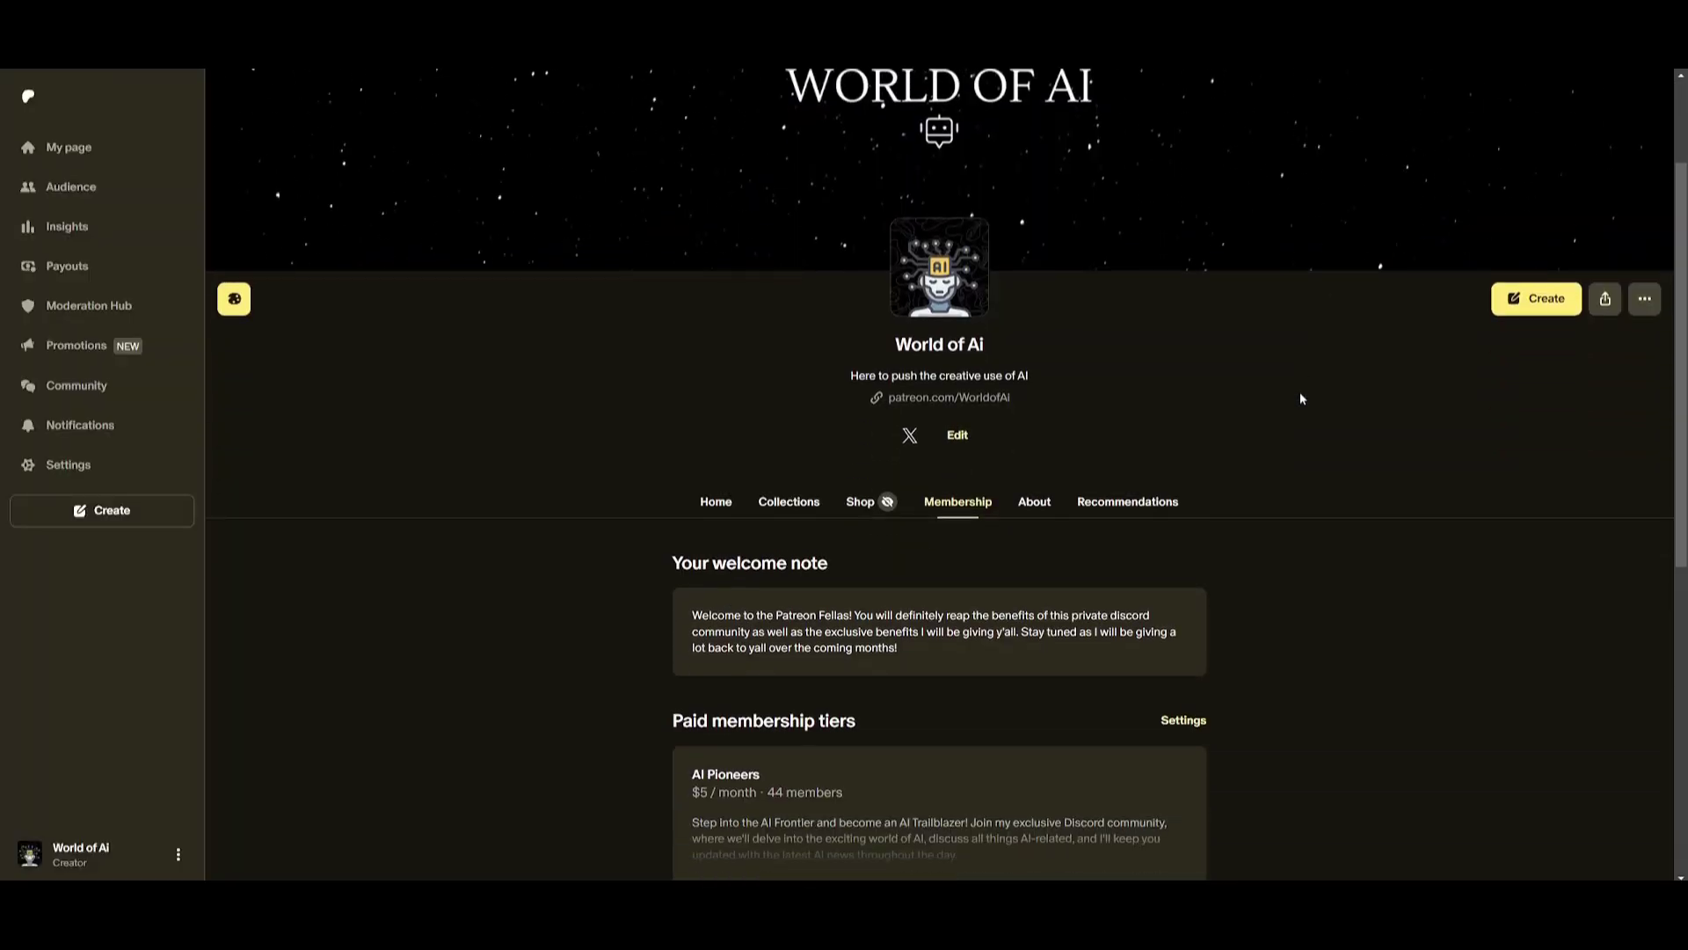
scroll(1295, 397, down, 3)
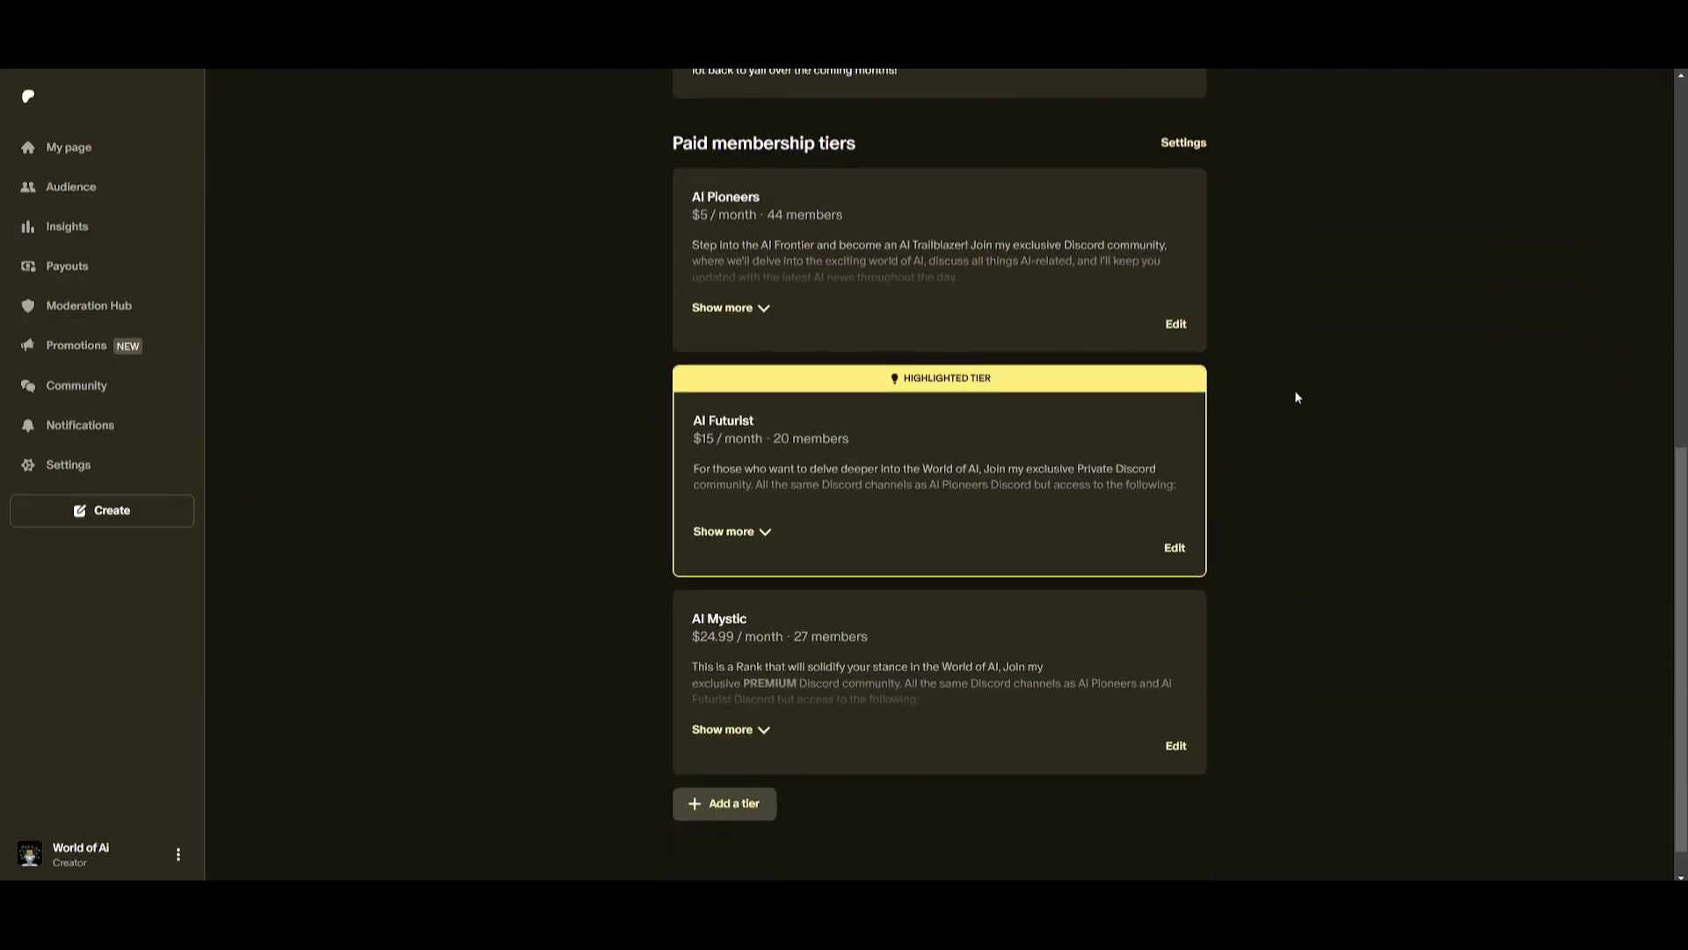
scroll(1080, 320, up, 5)
scroll(1081, 320, up, 4)
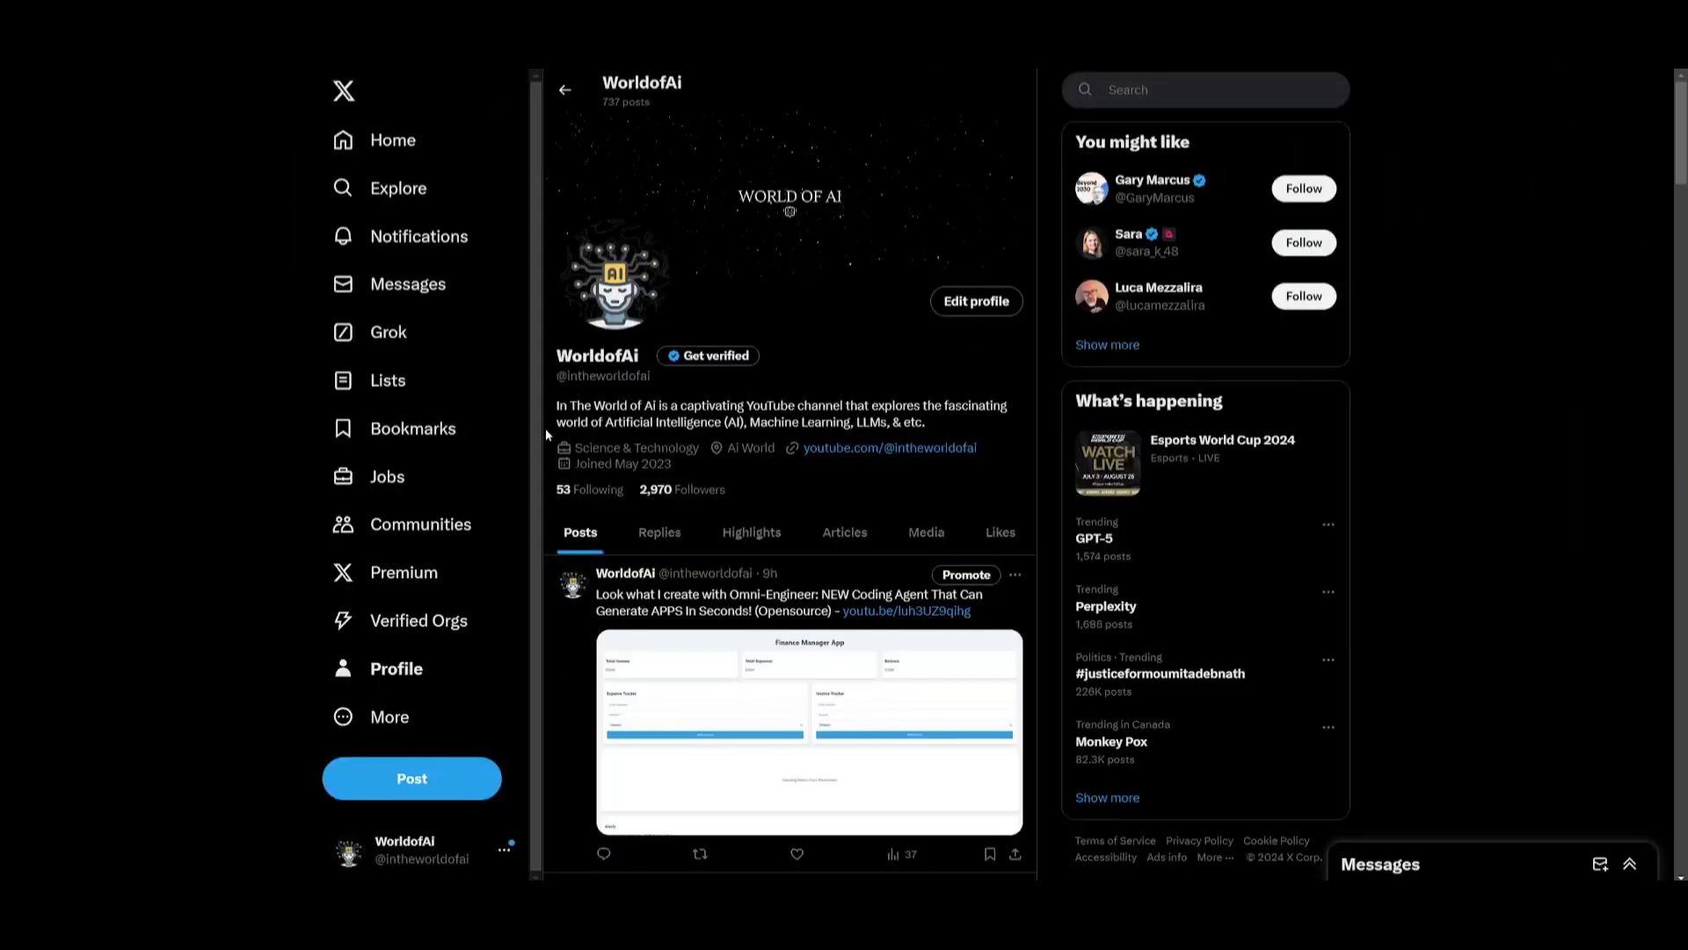
scroll(545, 429, down, 15)
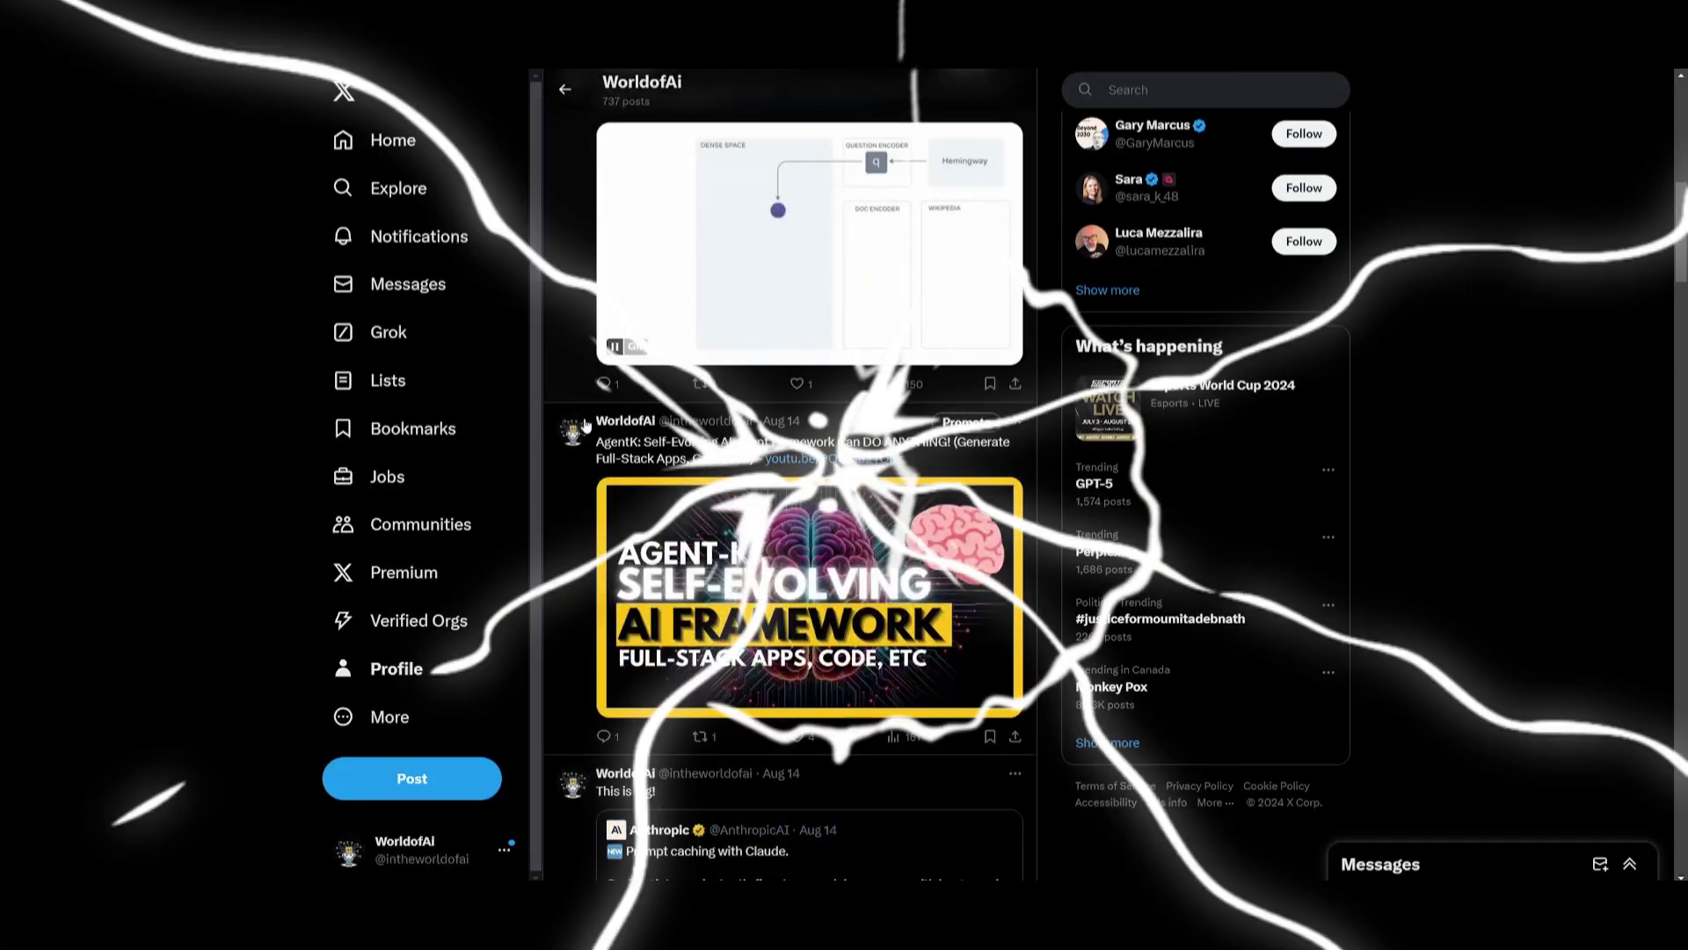
scroll(792, 475, down, 10)
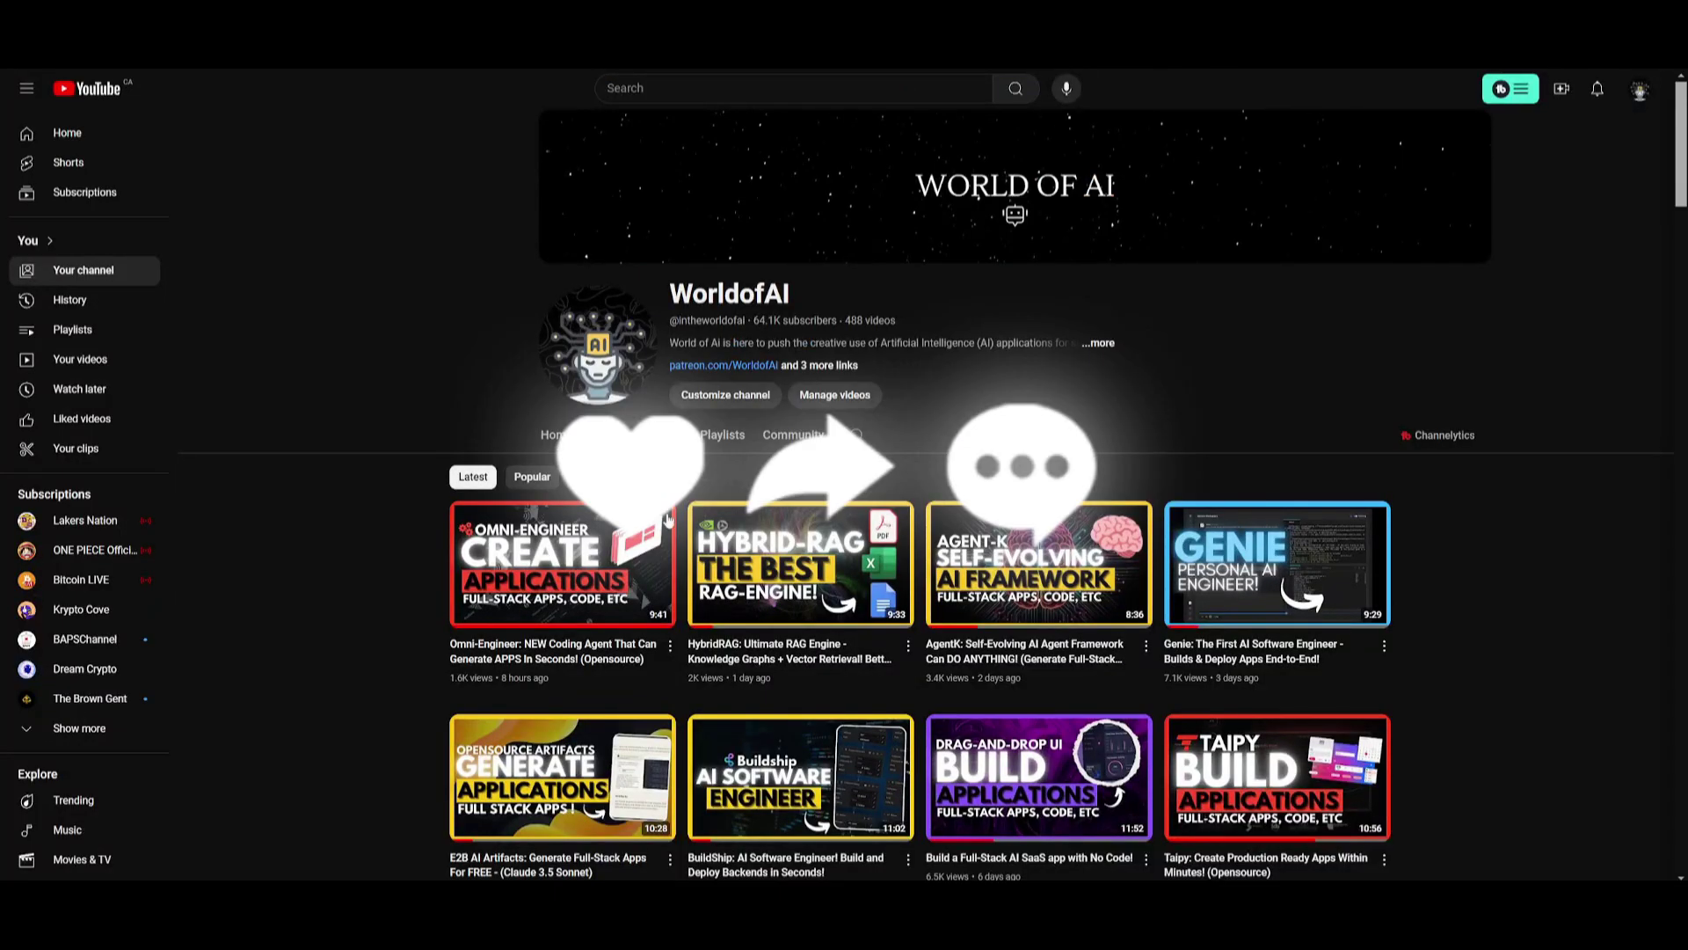
scroll(883, 522, down, 10)
scroll(883, 523, down, 3)
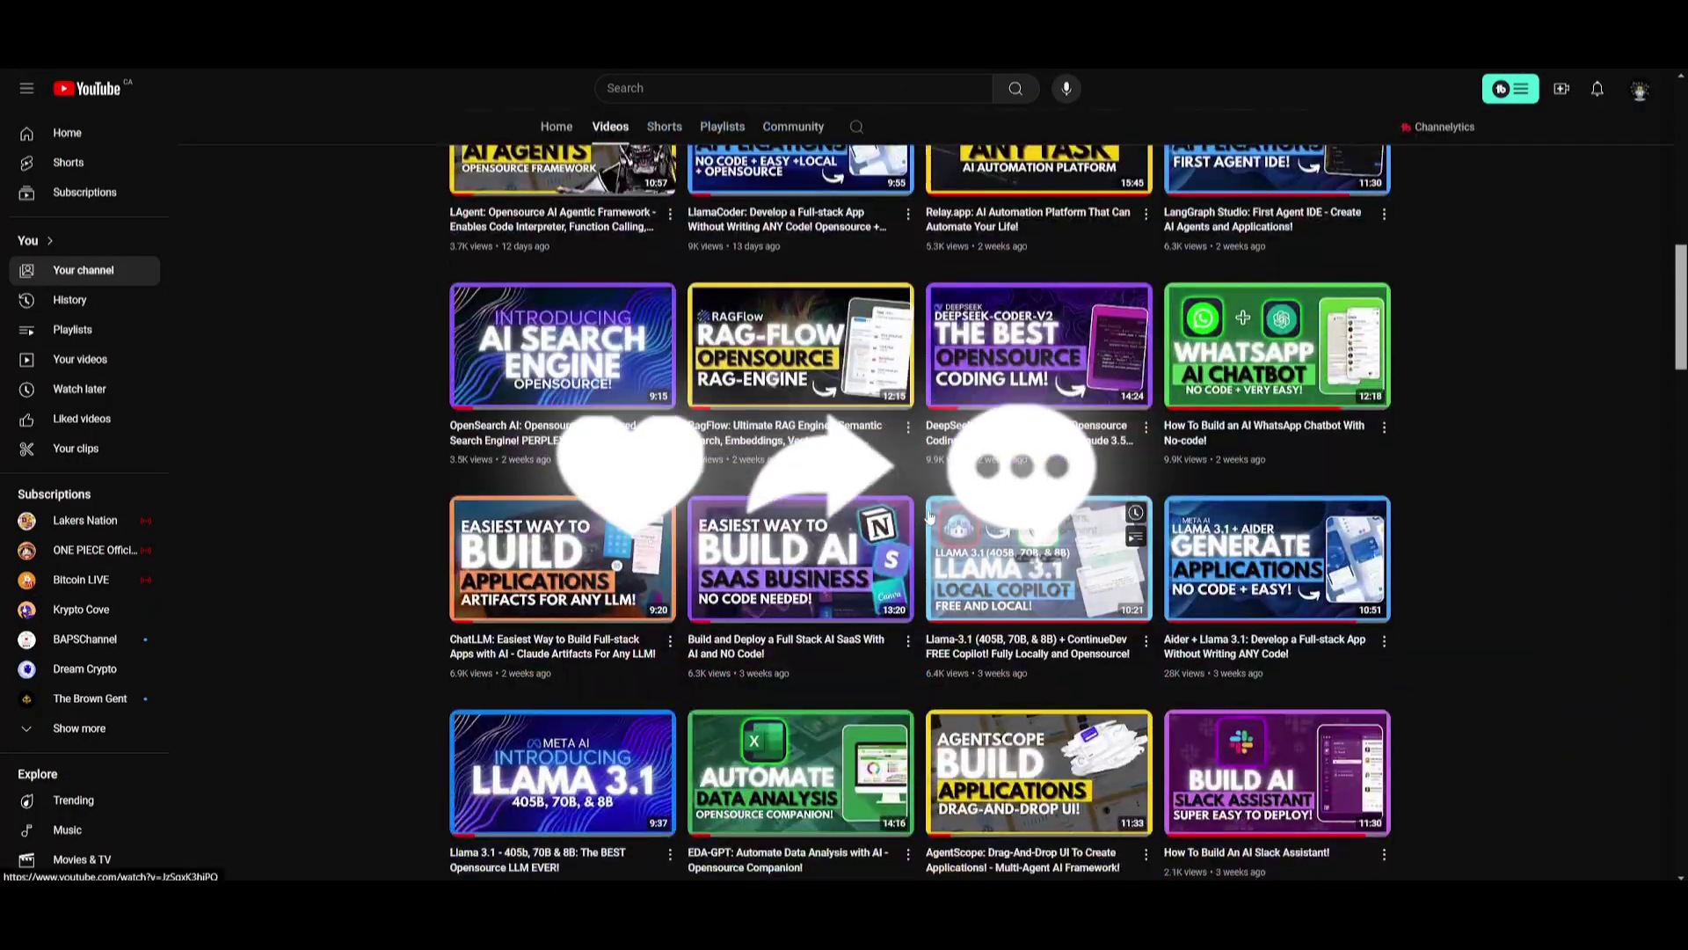
scroll(714, 414, down, 20)
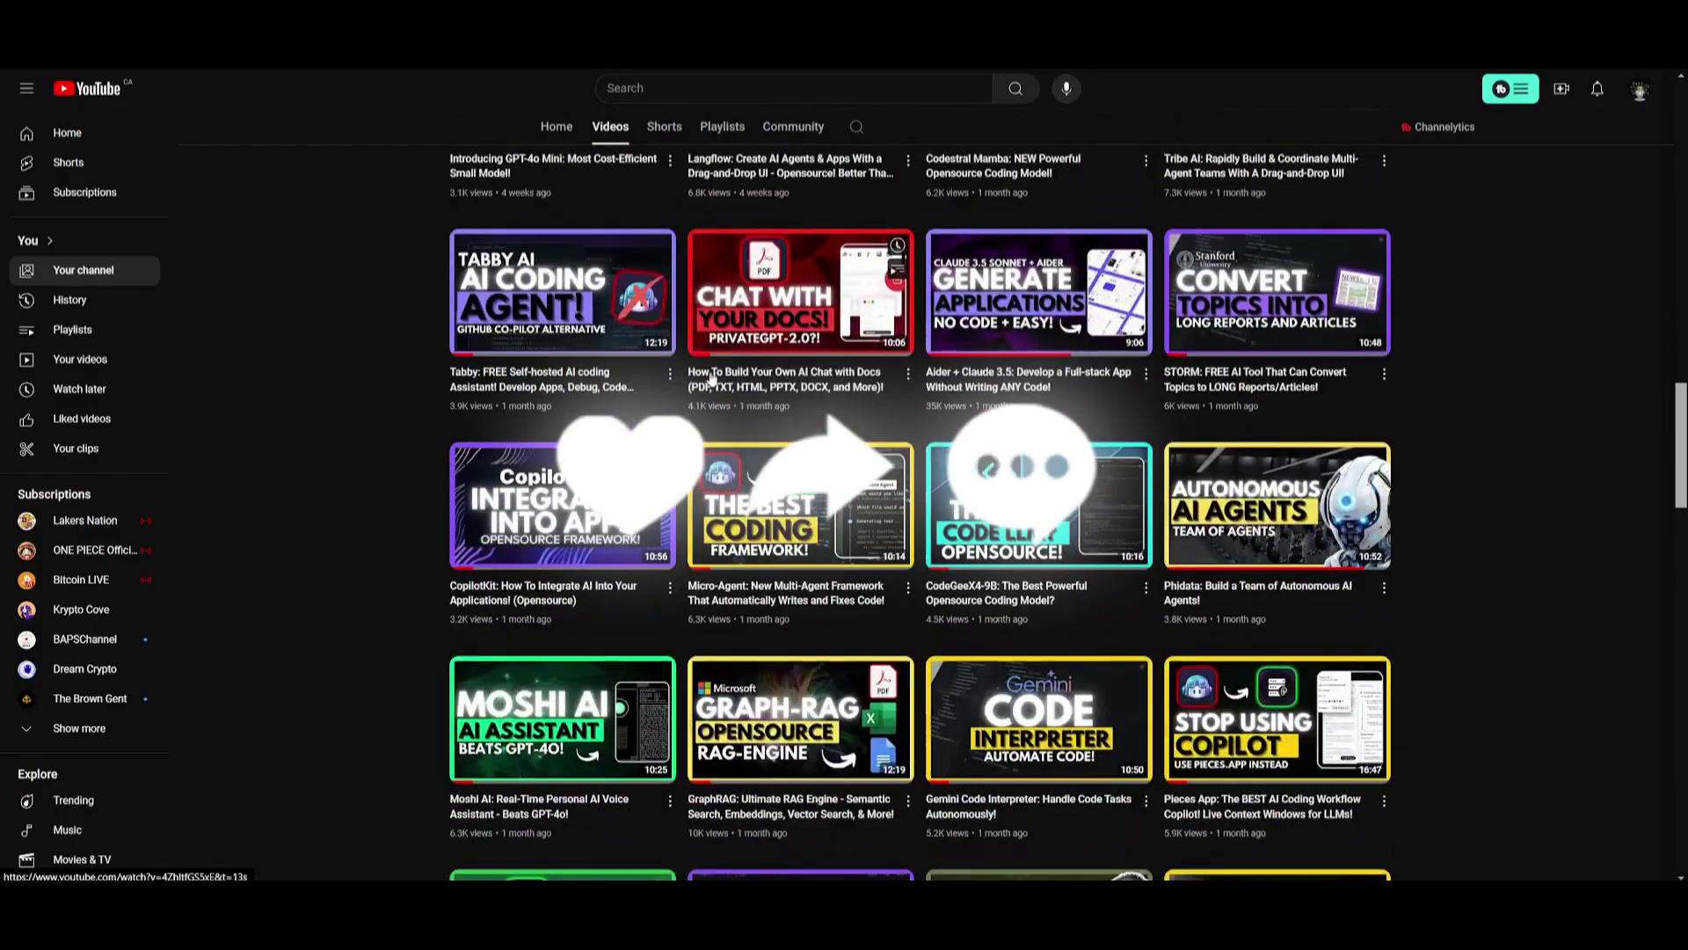
scroll(708, 379, down, 15)
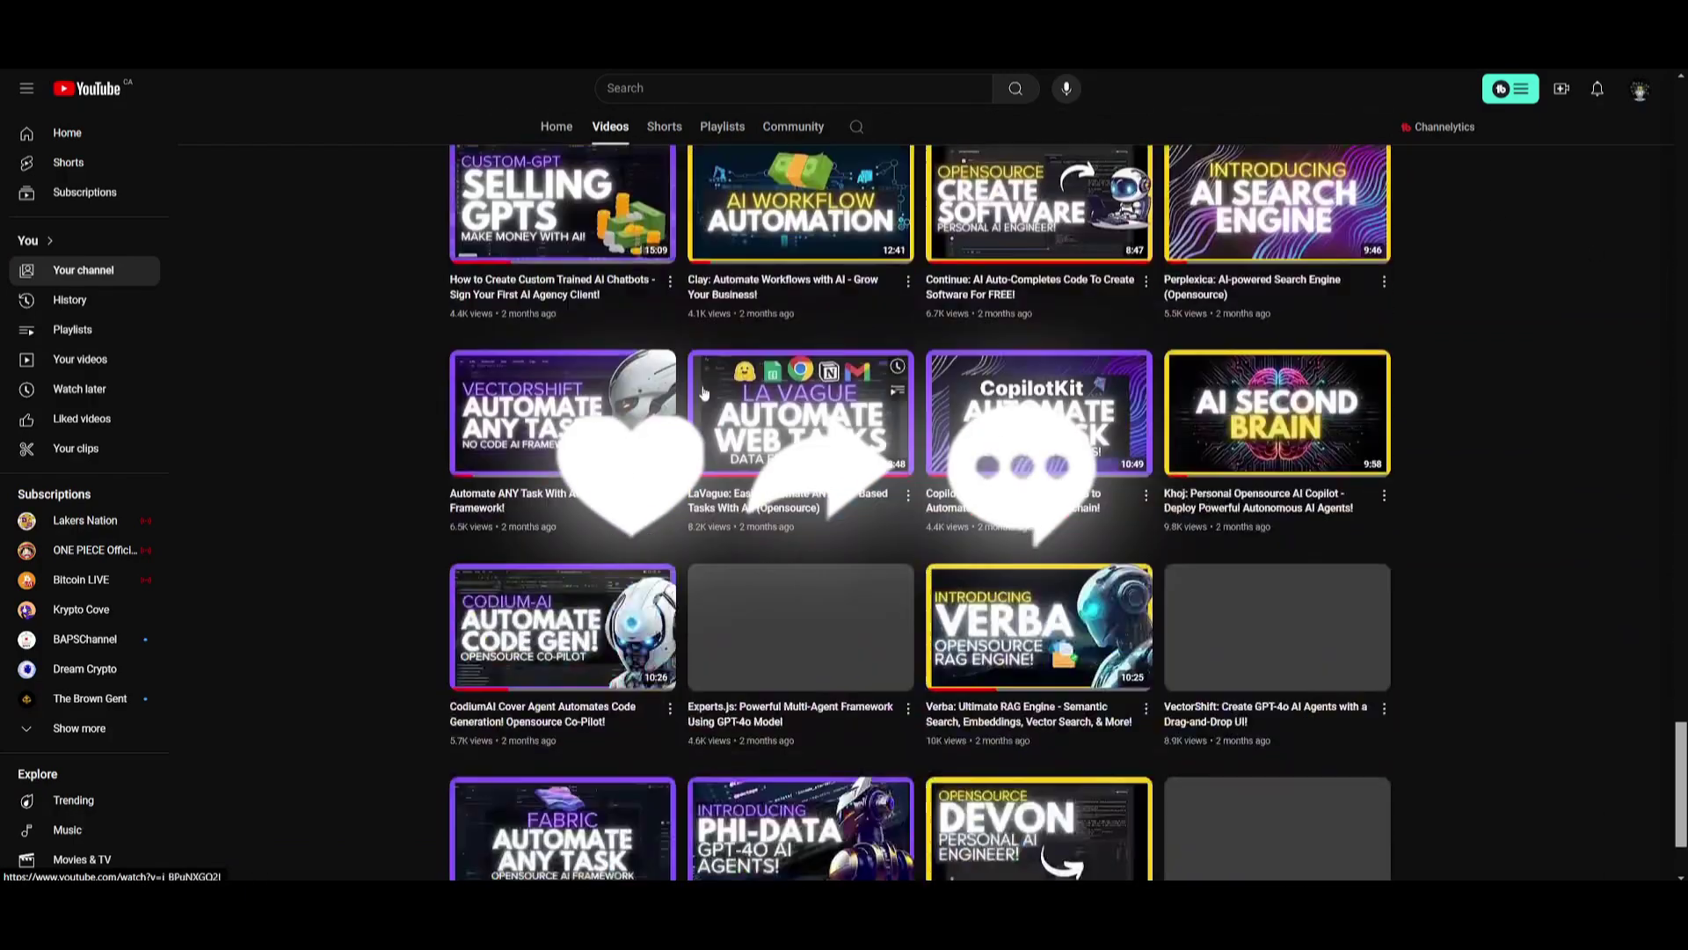
scroll(919, 510, down, 12)
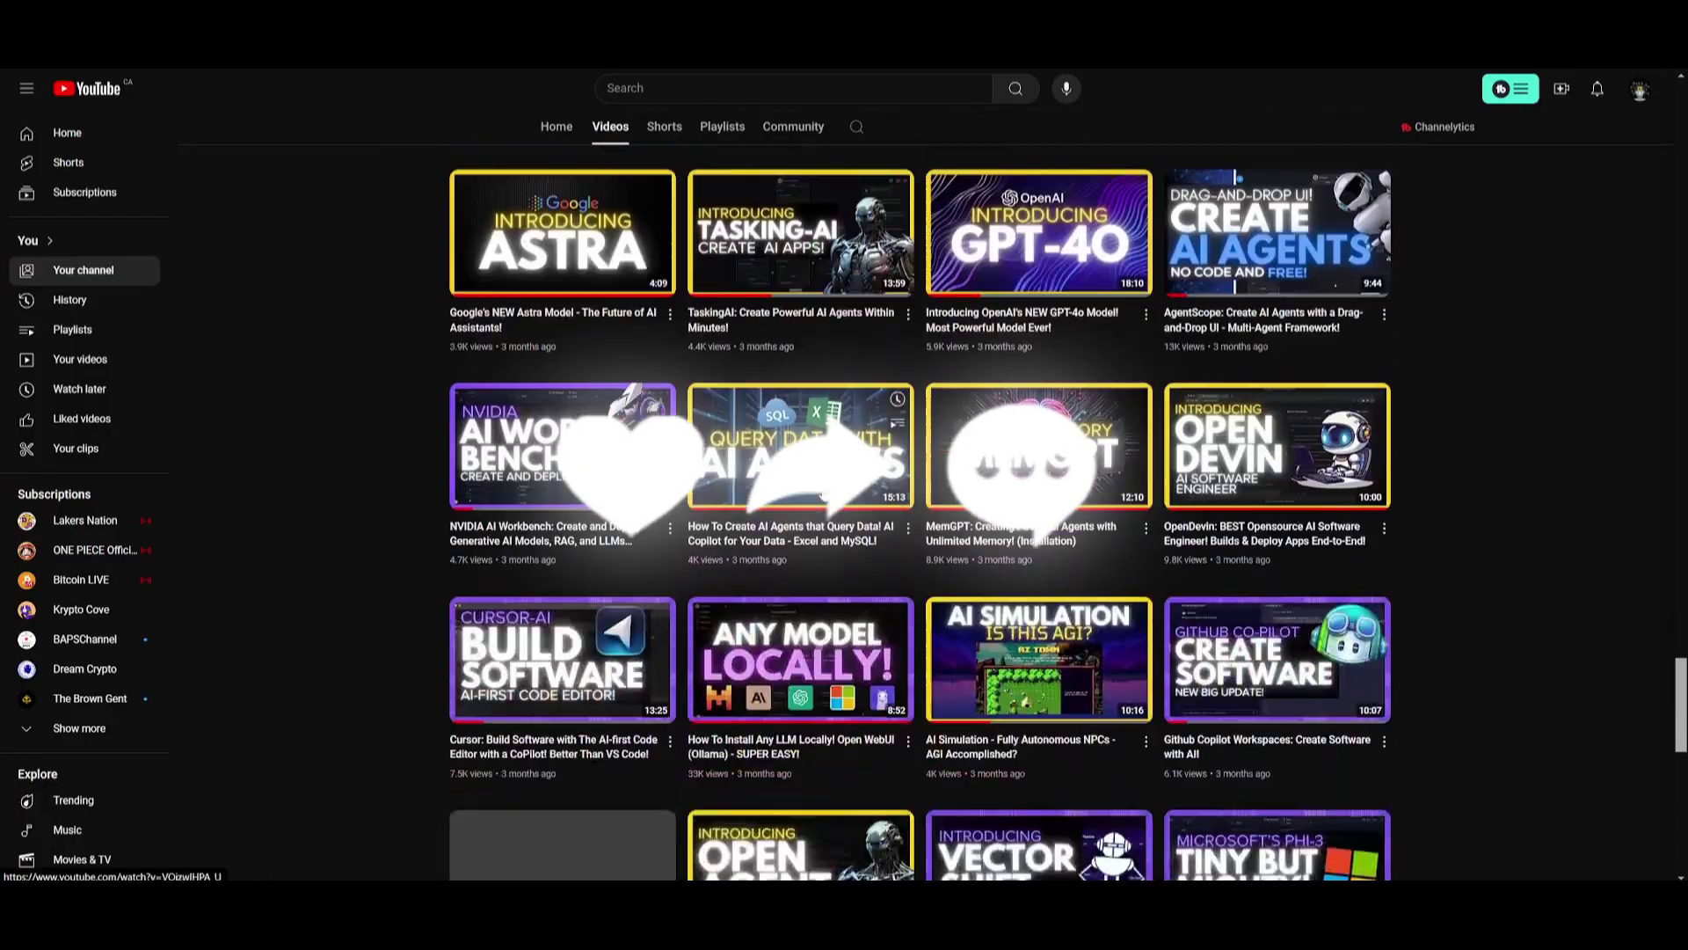
scroll(919, 510, down, 6)
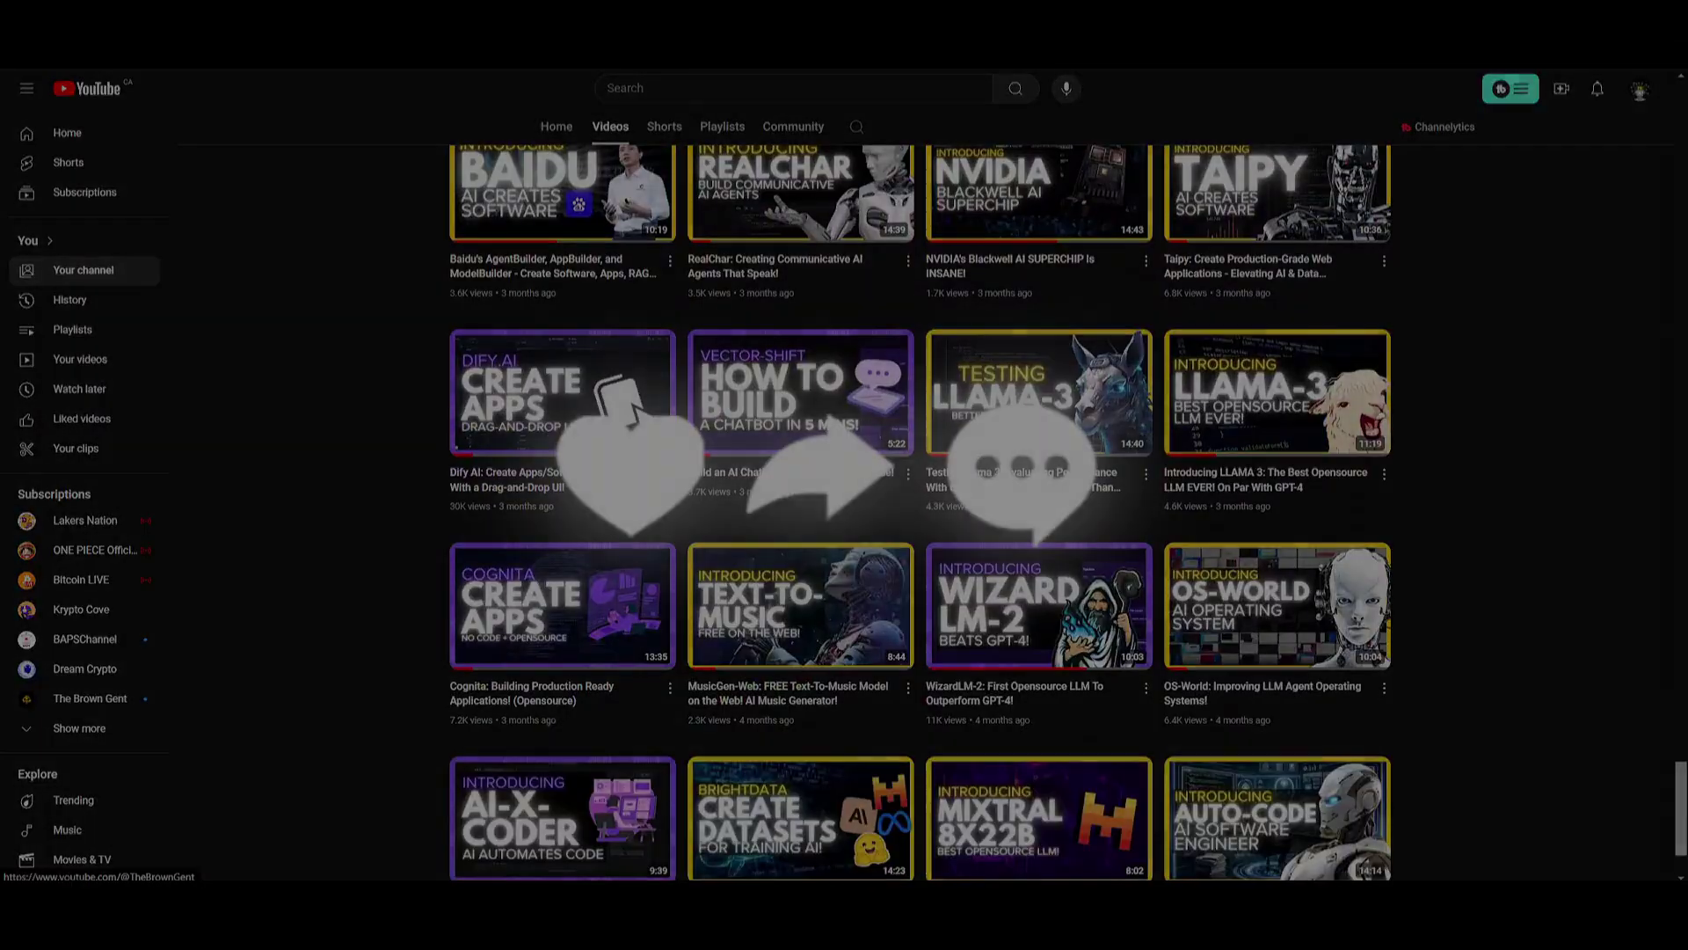